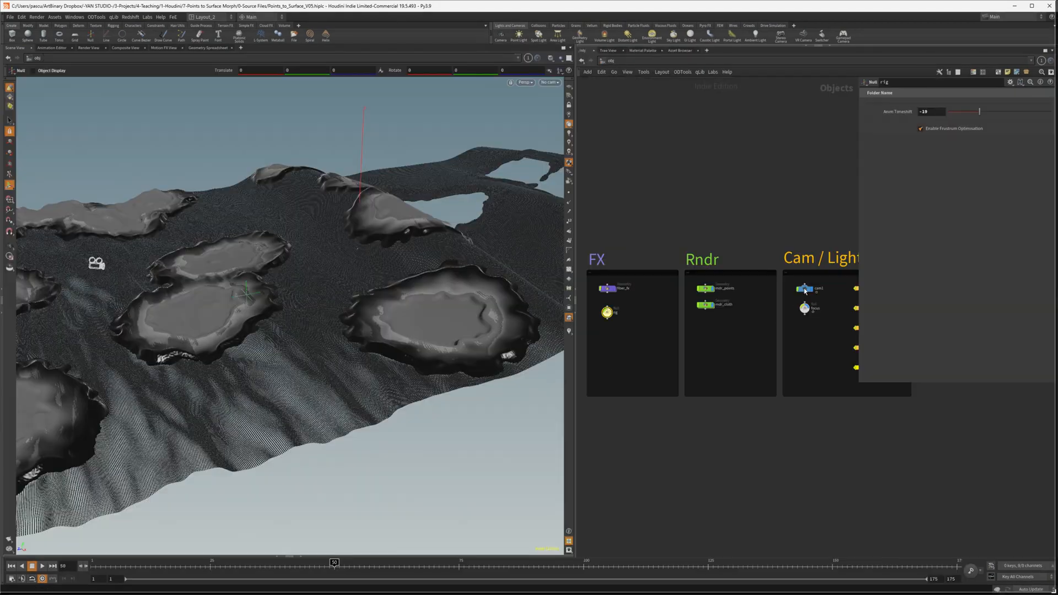
Select the cam1 object and look over the cratered surface from another angle.
click(804, 290)
alt+drag(345, 281, 441, 283)
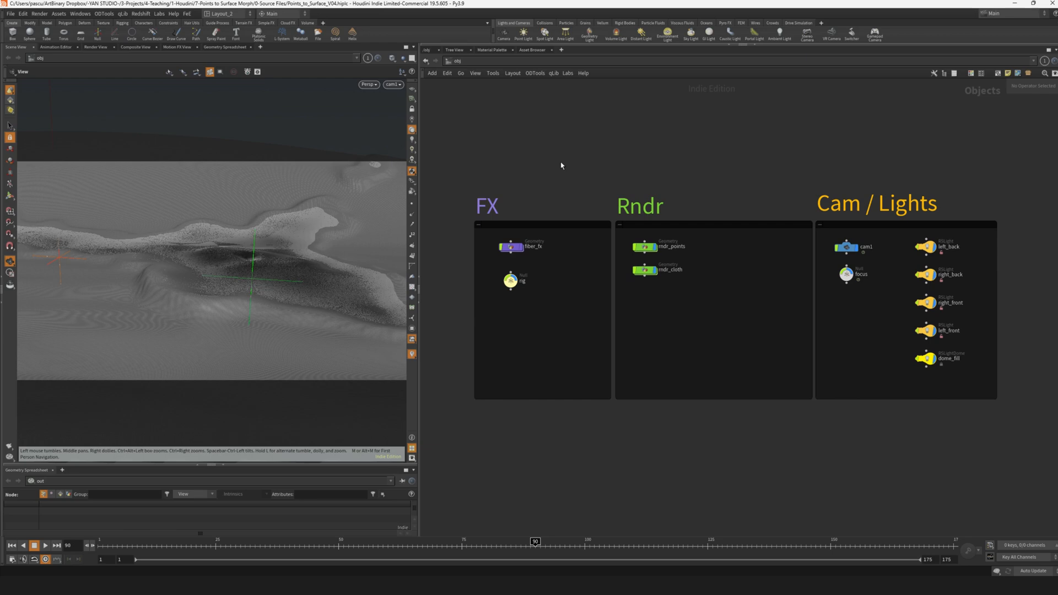
Open the fiber_fx geometry network and display the scale Transform node with its parameters.
double_click(512, 246)
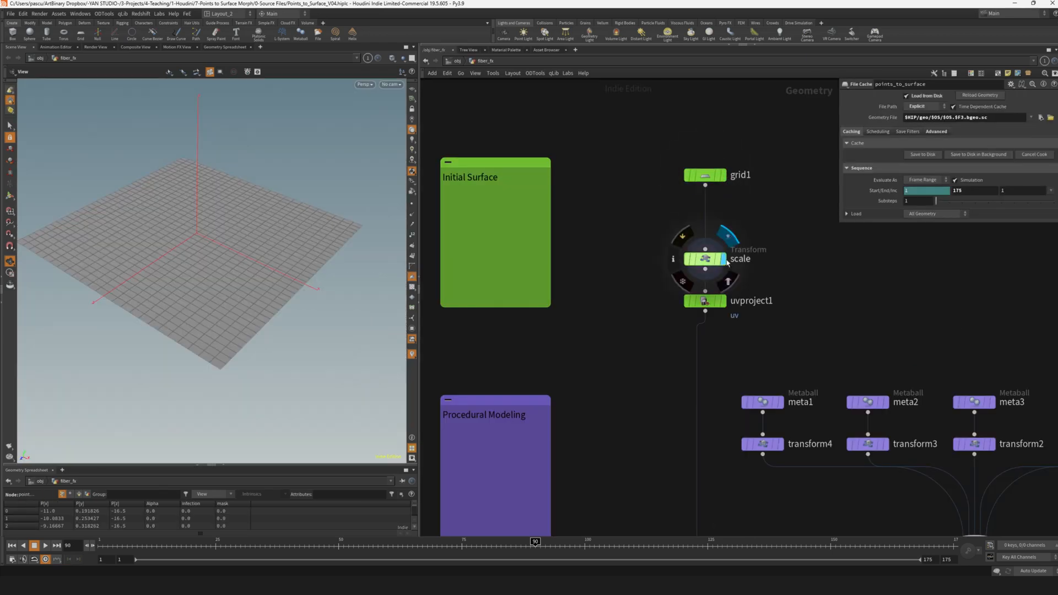
click(724, 259)
click(705, 259)
scroll(243, 269, down, 2)
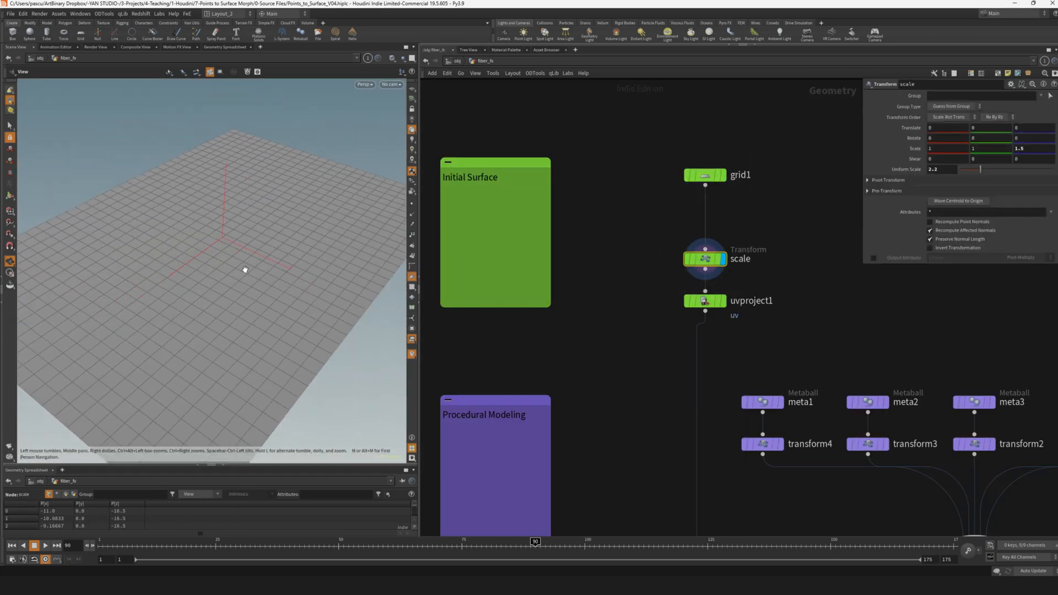
Display the uvproject1 node and show the UV checker texture on the scaled grid.
click(723, 301)
click(705, 300)
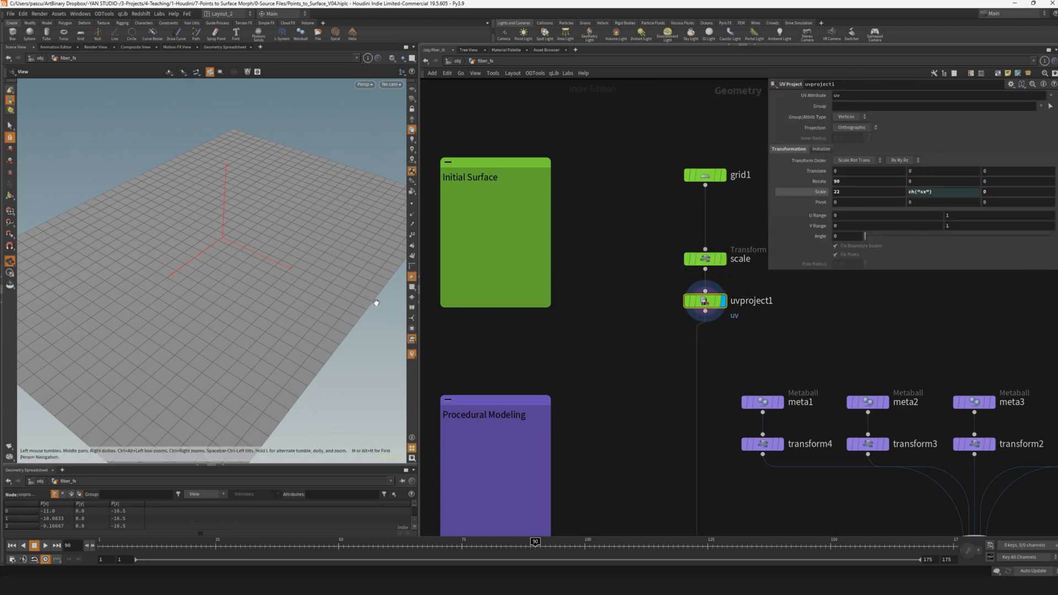
click(413, 292)
scroll(212, 236, down, 2)
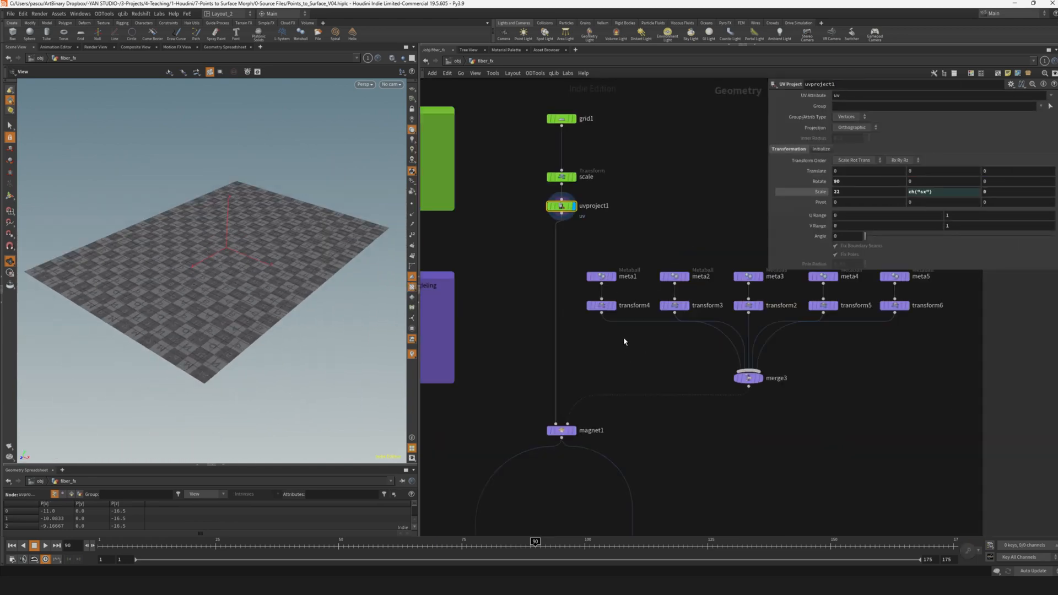
Display the metaballs combined in merge3 and the magnet1 deformation of the grid, viewing both from several angles.
scroll(625, 341, down, 1)
scroll(685, 318, up, 2)
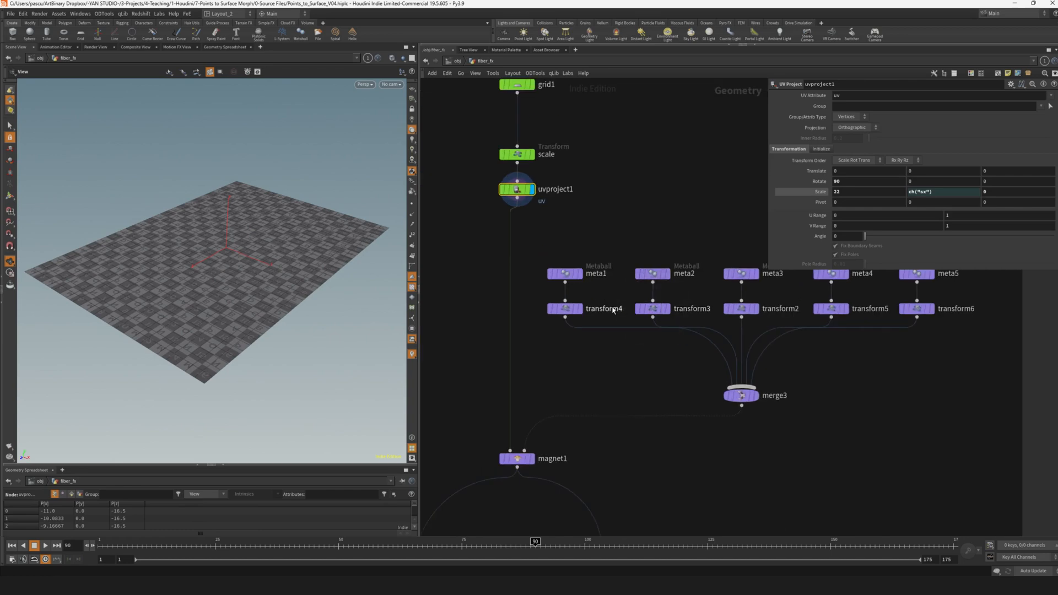
click(755, 395)
click(742, 395)
middle_drag(266, 251, 191, 256)
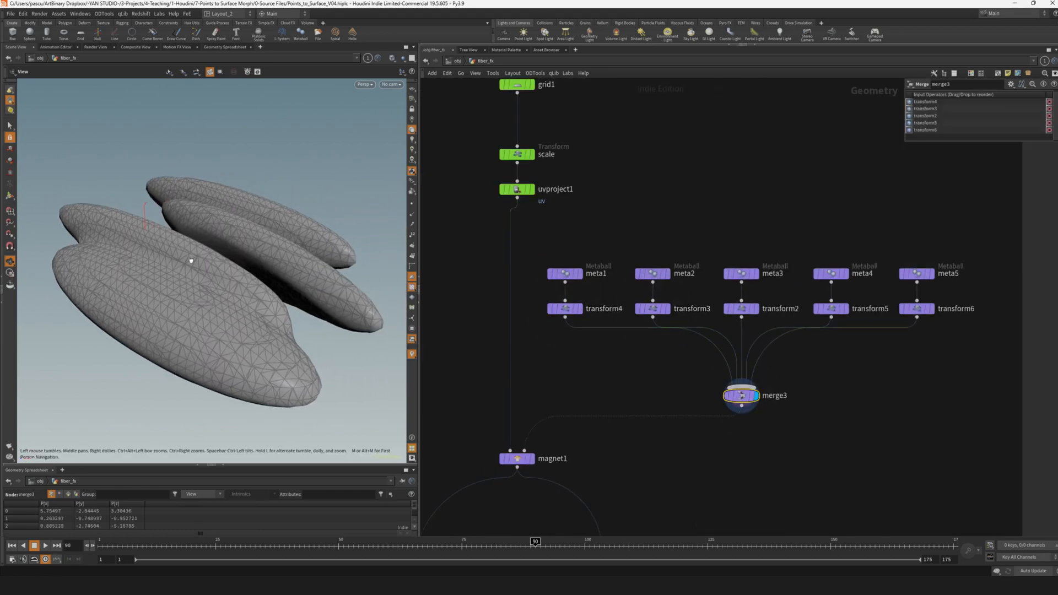
drag(190, 256, 160, 260)
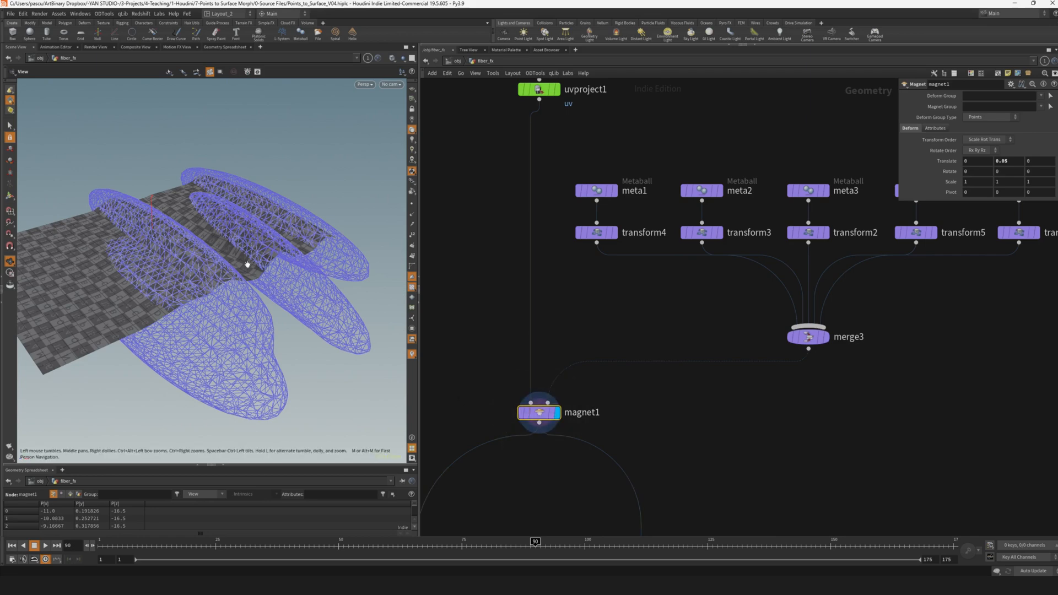
drag(247, 264, 278, 248)
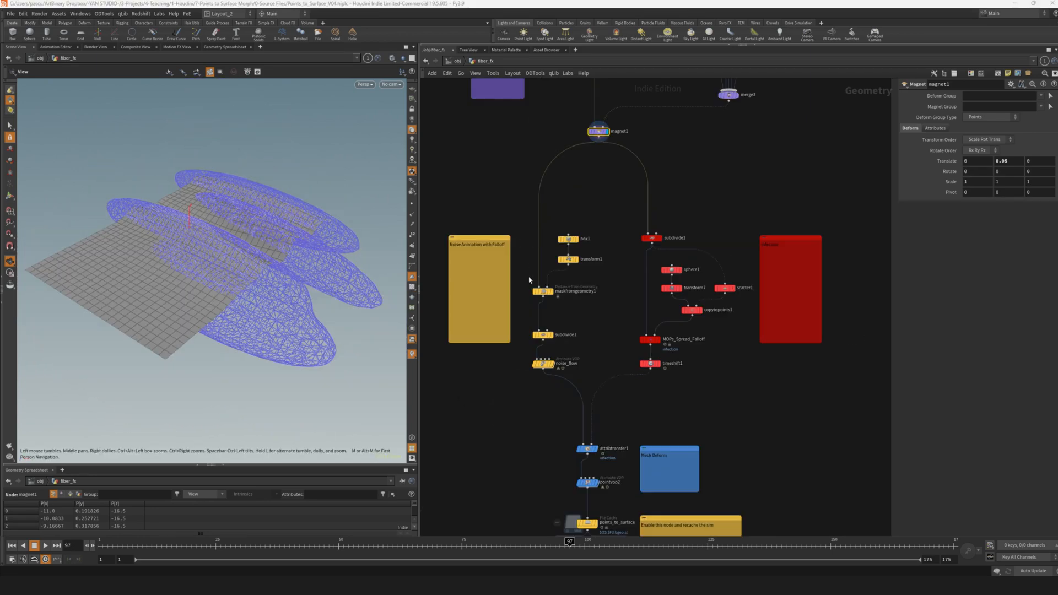
Display the maskfromgeometry1 node and examine the mask falloff that the box creates across the surface.
scroll(525, 296, up, 2)
click(556, 290)
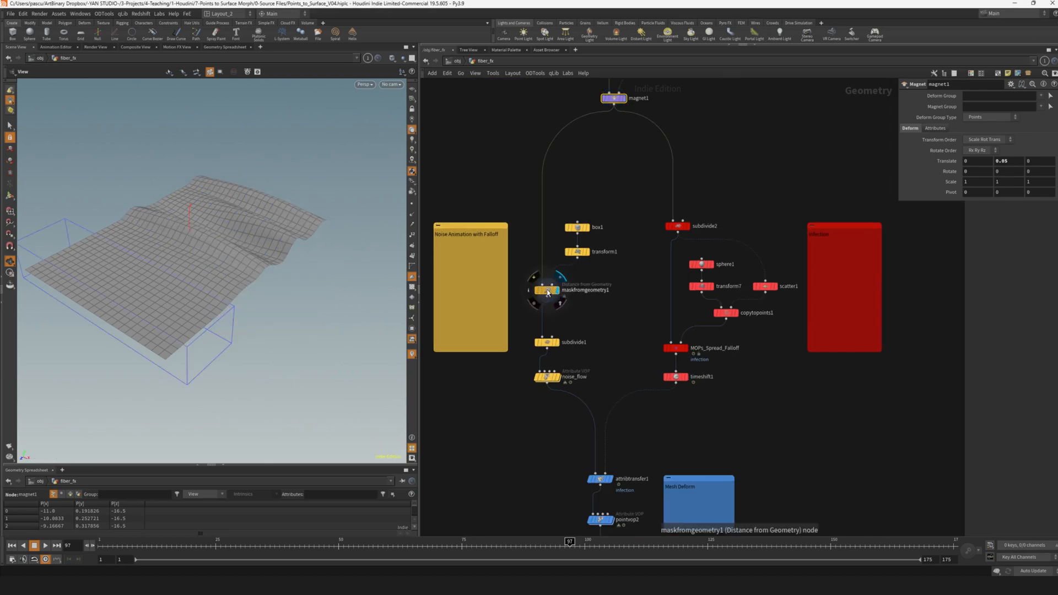
click(545, 290)
mouse_move(194, 283)
mouse_down()
mouse_move(205, 276)
mouse_move(181, 270)
mouse_move(188, 280)
mouse_up()
right_drag(187, 280, 229, 260)
drag(229, 260, 174, 270)
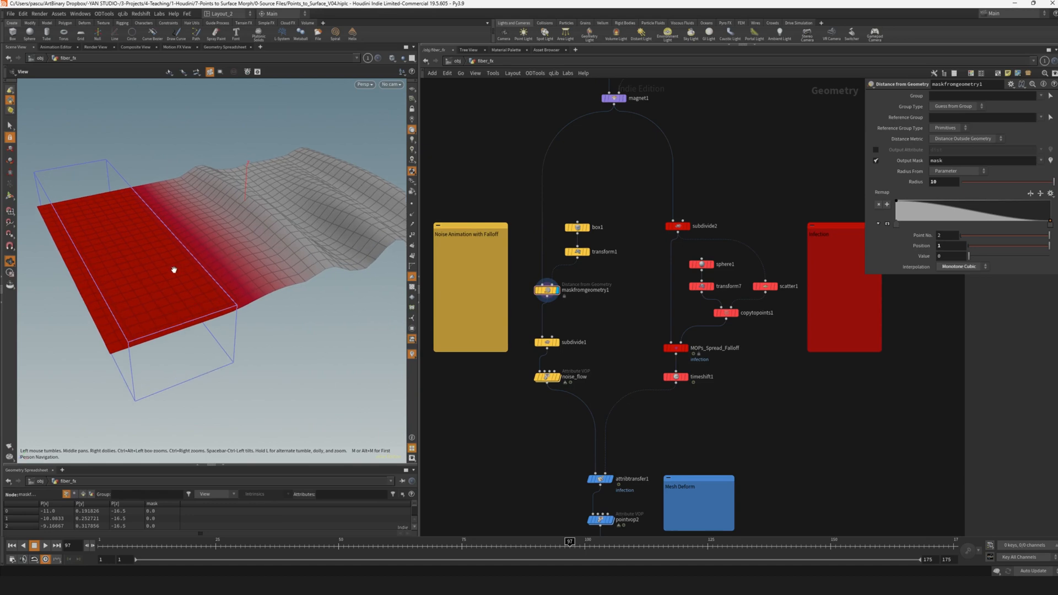
Display the subdivide1 result, show the noise_flow parameters and examine the smoothed, masked surface.
click(557, 343)
click(547, 377)
mouse_move(200, 269)
mouse_down()
mouse_move(189, 260)
mouse_move(213, 263)
mouse_up()
right_drag(212, 264, 215, 271)
drag(215, 272, 242, 272)
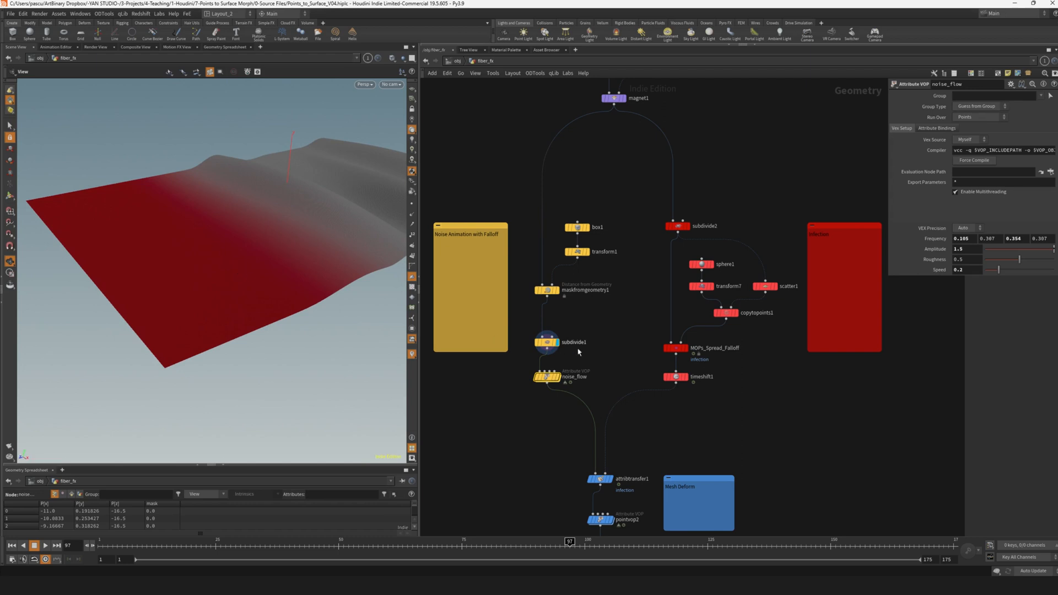
Display the noise_flow node and play the timeline to preview the animated noise on the surface.
click(556, 377)
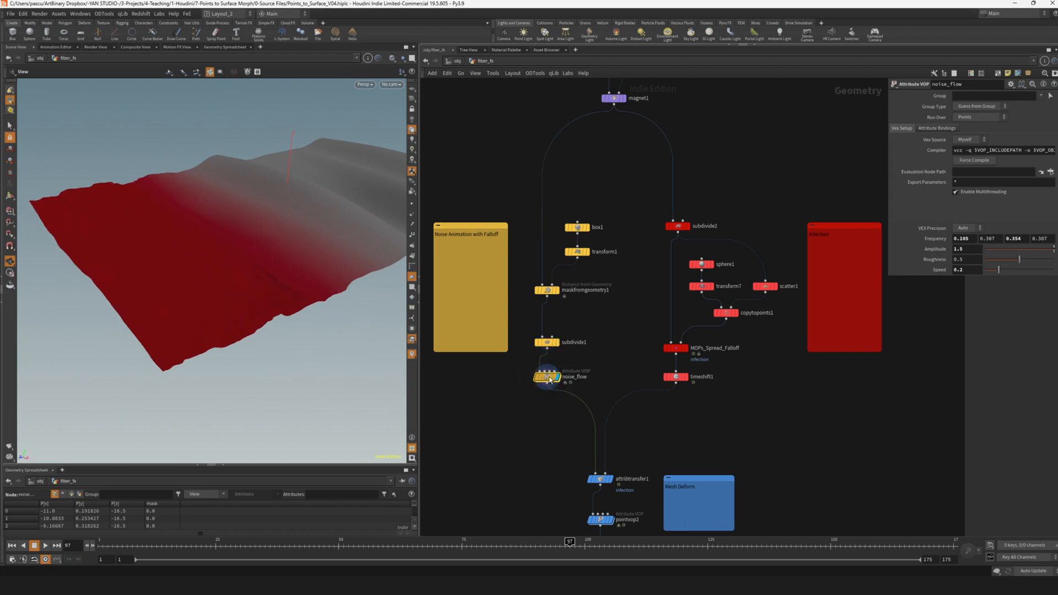
click(46, 546)
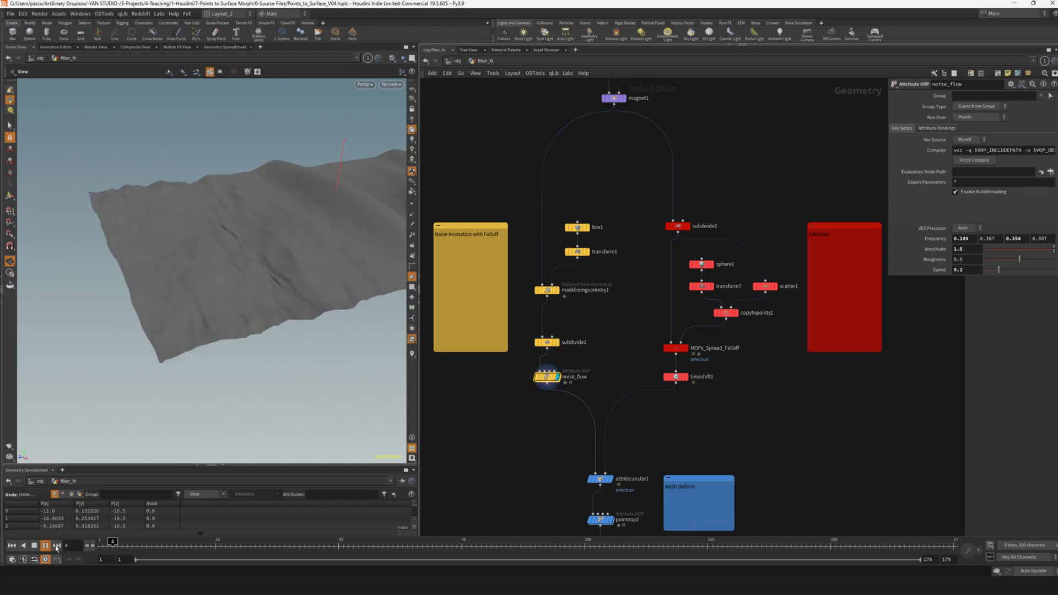
right_drag(258, 293, 388, 259)
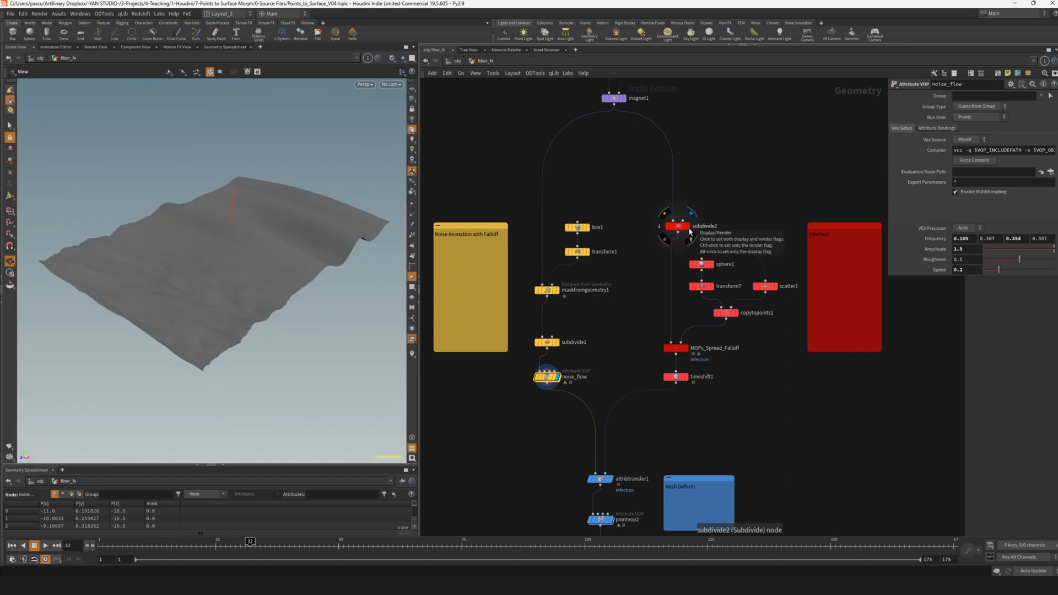
Display the subdivide2 surface and the small spheres distributed by copytopoints1 for the infection setup.
click(680, 229)
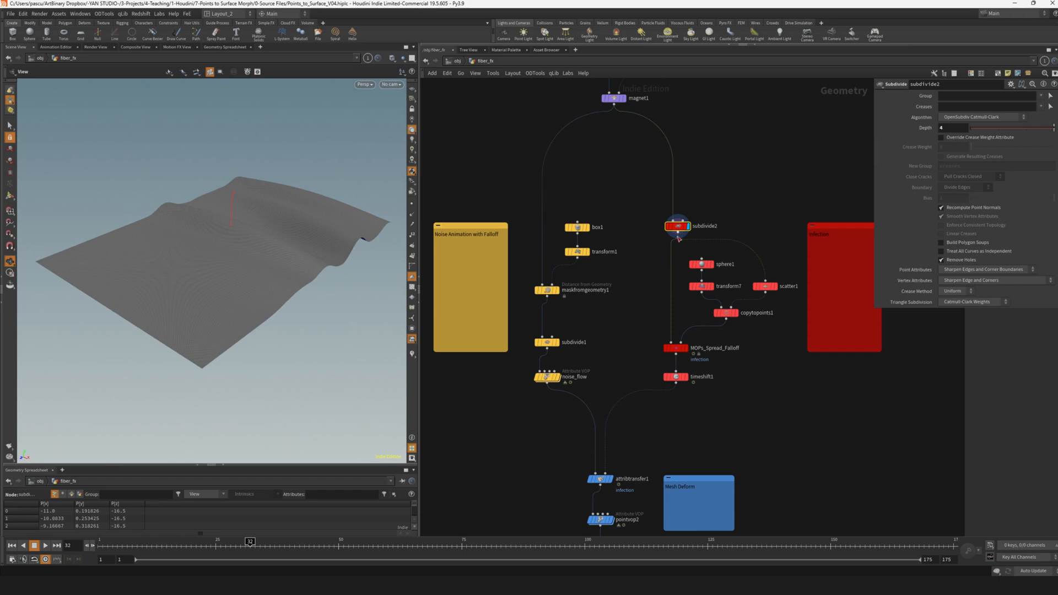
scroll(733, 268, up, 2)
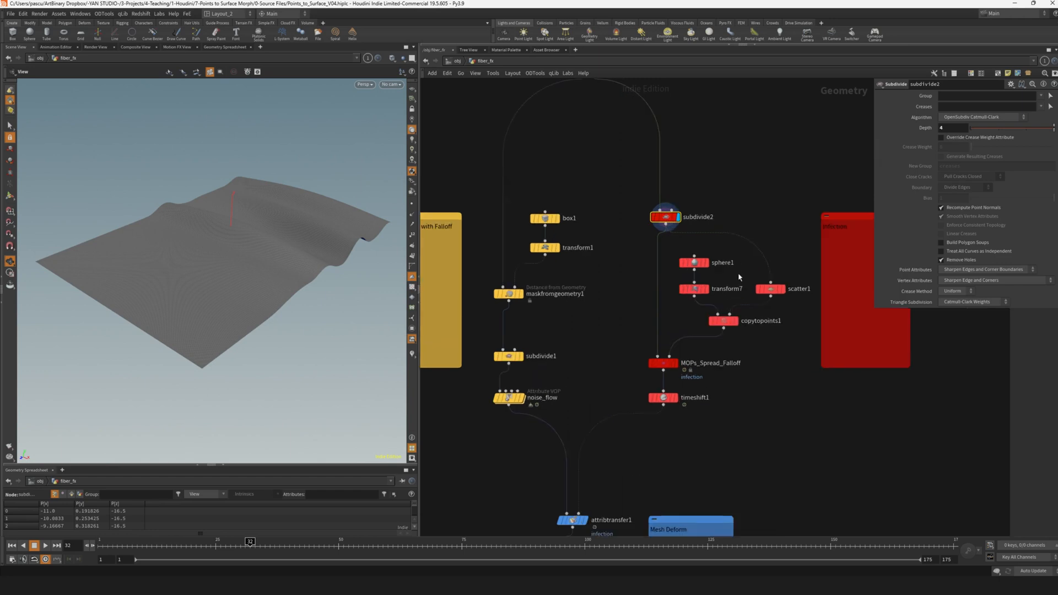
key(r)
click(722, 323)
drag(194, 230, 242, 244)
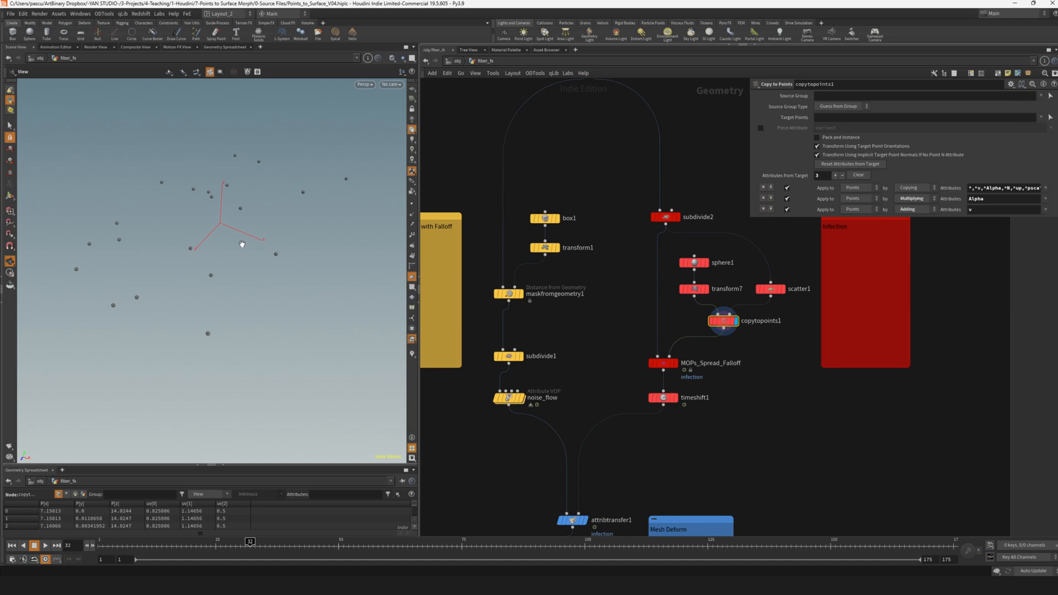
key(r)
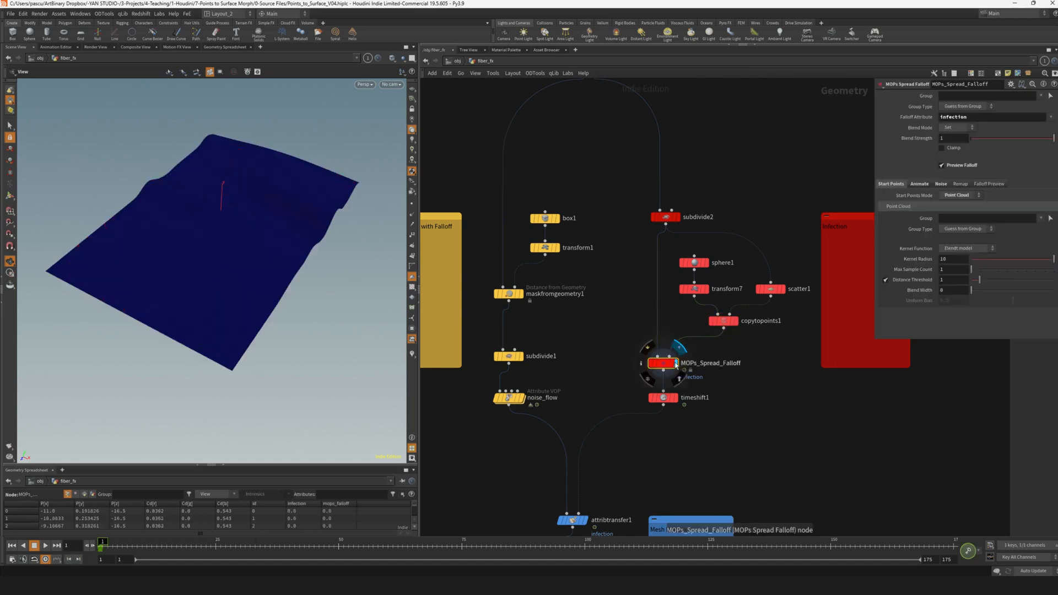
Select the MOPs_Spread_Falloff node and scrub the timeline to frame 53 to preview the spreading infection.
click(666, 364)
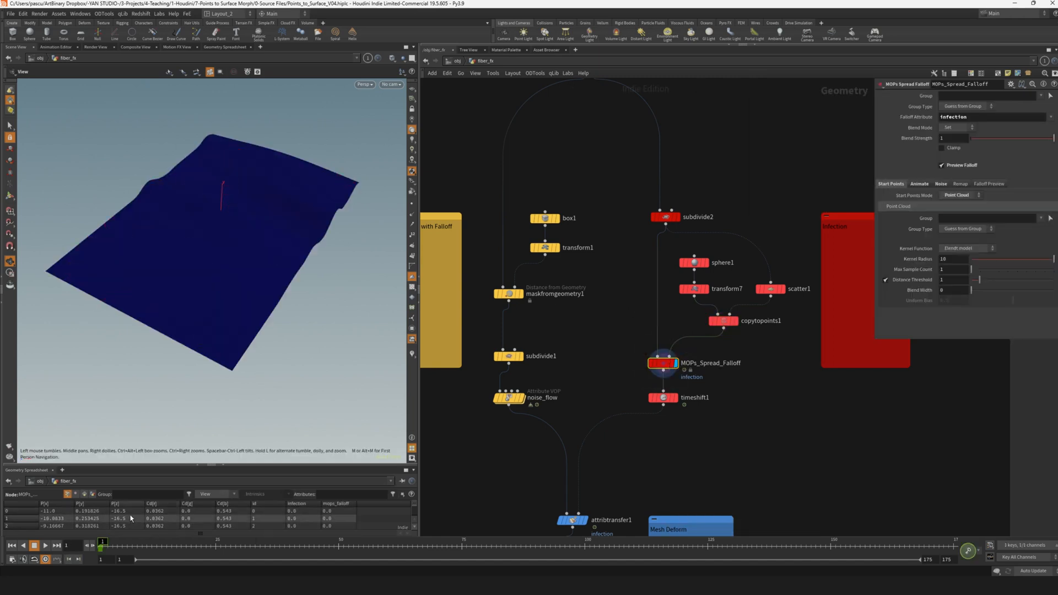
click(161, 542)
drag(185, 543, 242, 542)
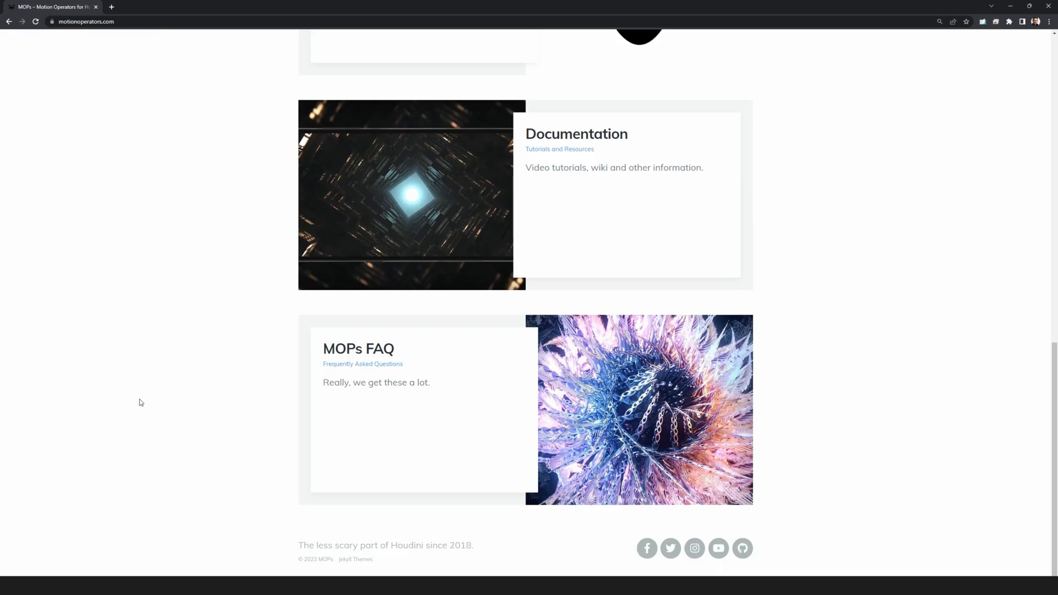
Look over the MOPs plugin's home page on motionoperators.com in the web browser.
scroll(140, 402, up, 20)
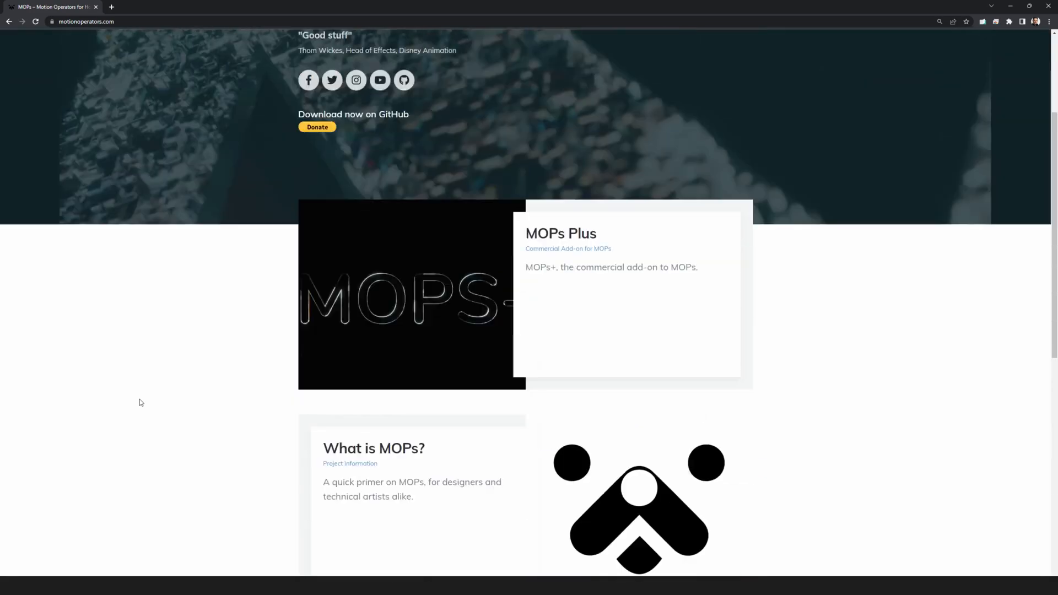
click(324, 292)
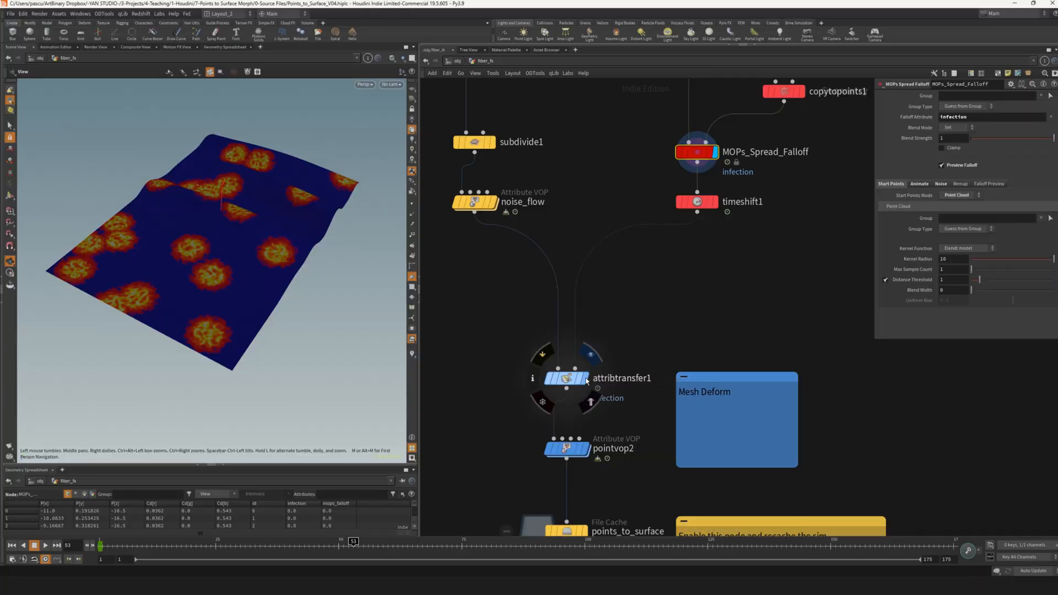
Back in Houdini, display attribtransfer1 and examine how it brings the infection attribute onto the noise-animated surface.
click(566, 380)
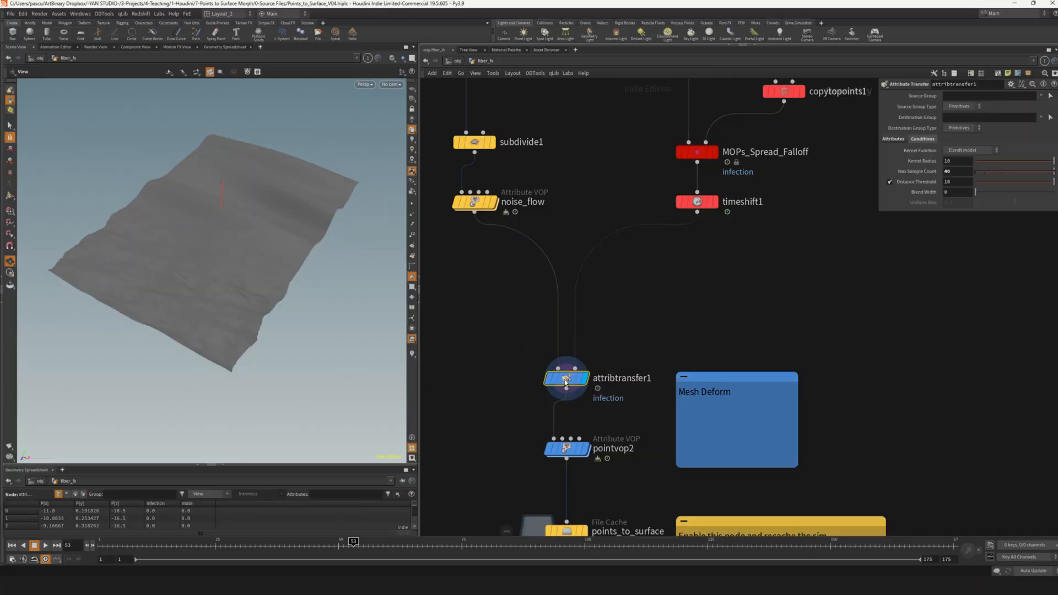
scroll(594, 369, down, 2)
scroll(578, 363, up, 2)
mouse_move(579, 362)
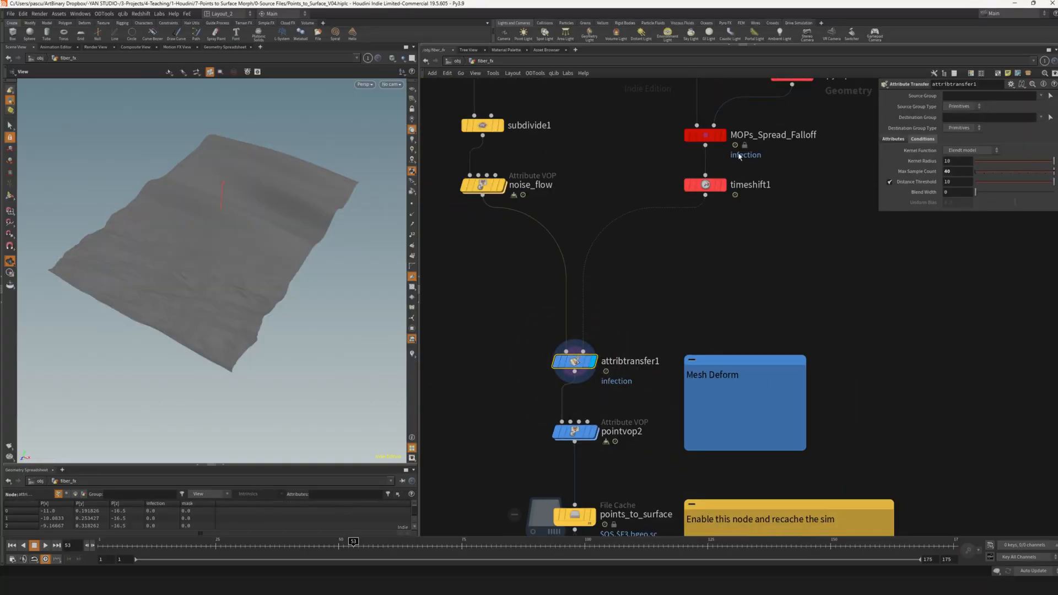
scroll(578, 331, down, 3)
scroll(579, 307, up, 5)
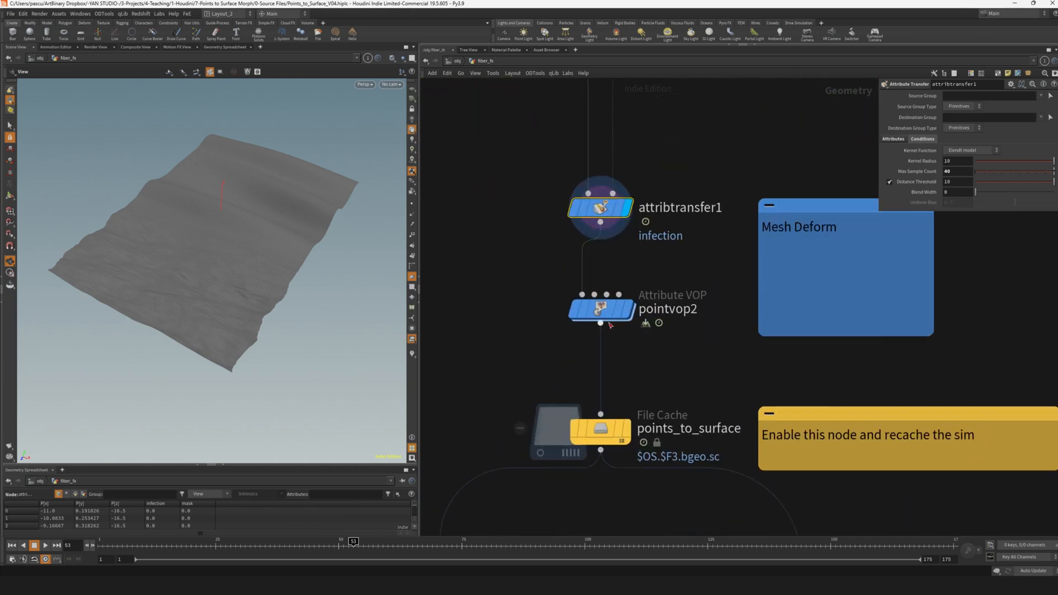
Open the pointvop2 VEX network and examine its infection-driven displacement nodes alongside the deformed surface.
click(603, 310)
double_click(607, 311)
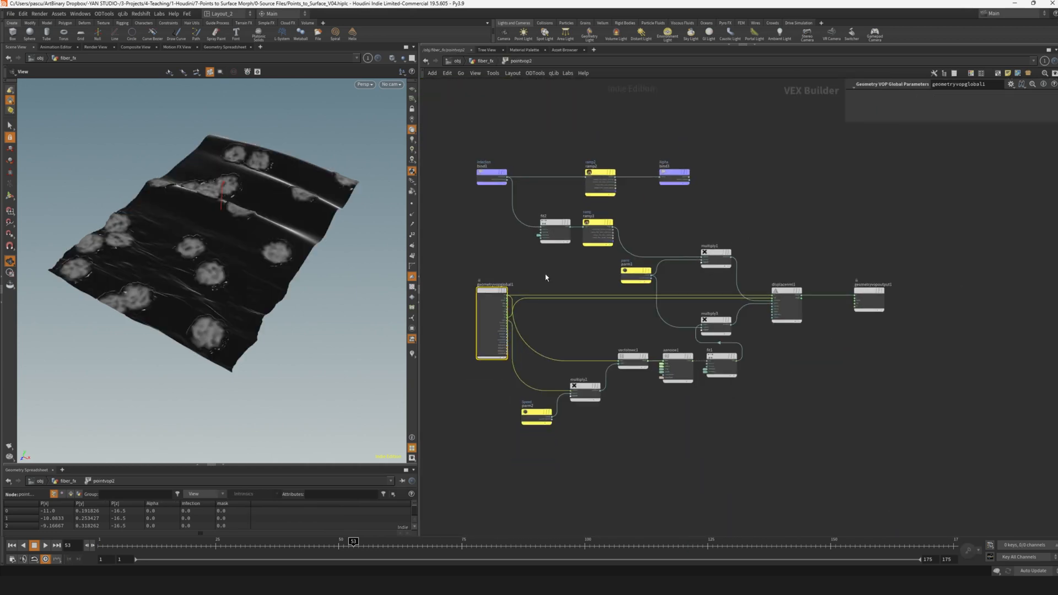
scroll(553, 276, up, 2)
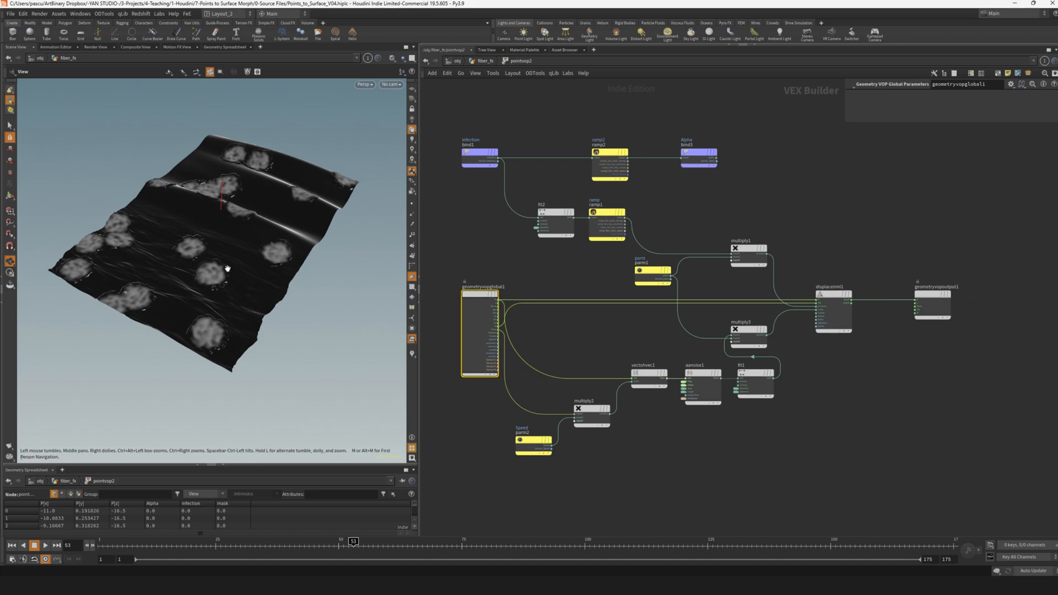
scroll(335, 236, up, 4)
scroll(338, 243, down, 2)
scroll(324, 260, up, 1)
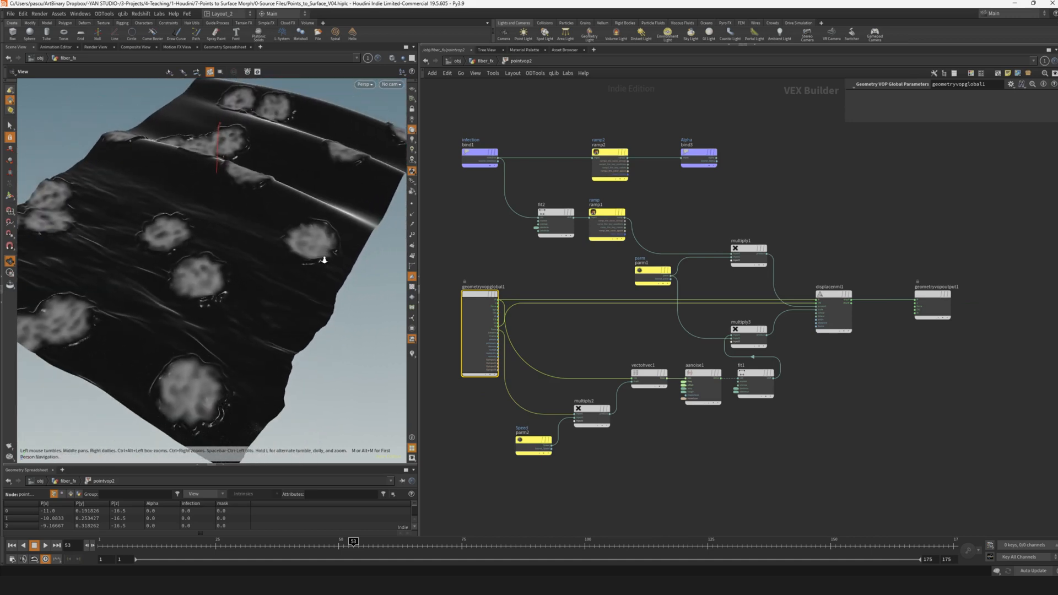
scroll(324, 260, down, 2)
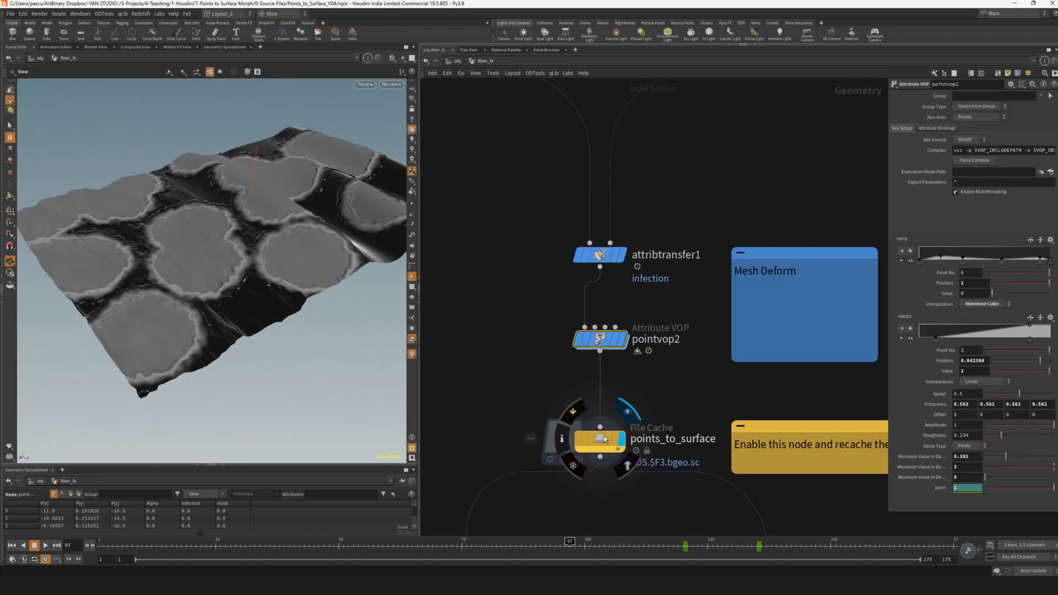
Show the points_to_surface file cache settings and display the points processed by the set_pscale wrangle up close.
click(605, 439)
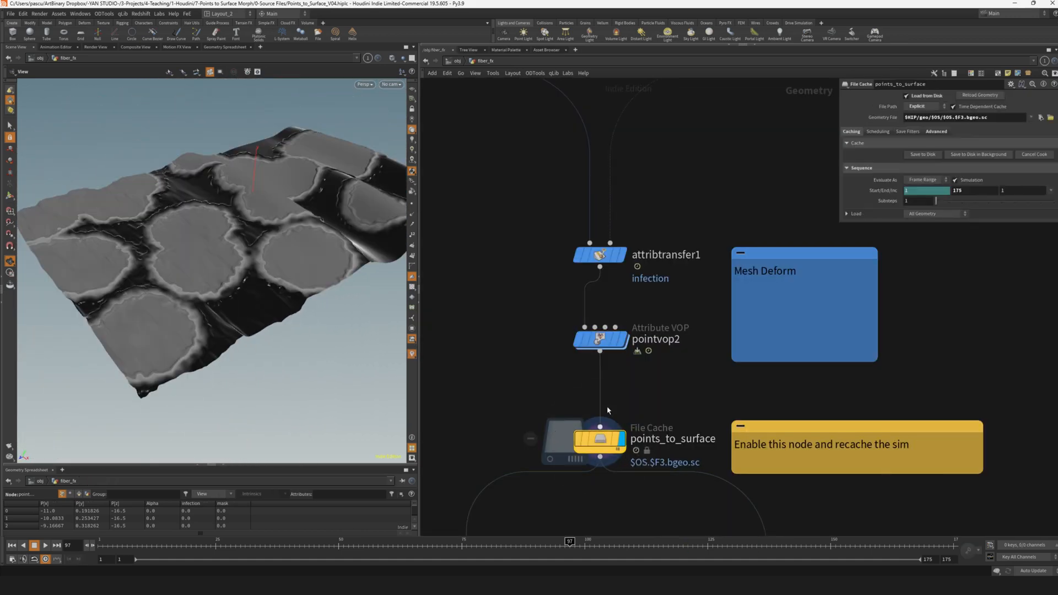
scroll(608, 411, down, 3)
middle_drag(567, 452, 523, 309)
click(546, 312)
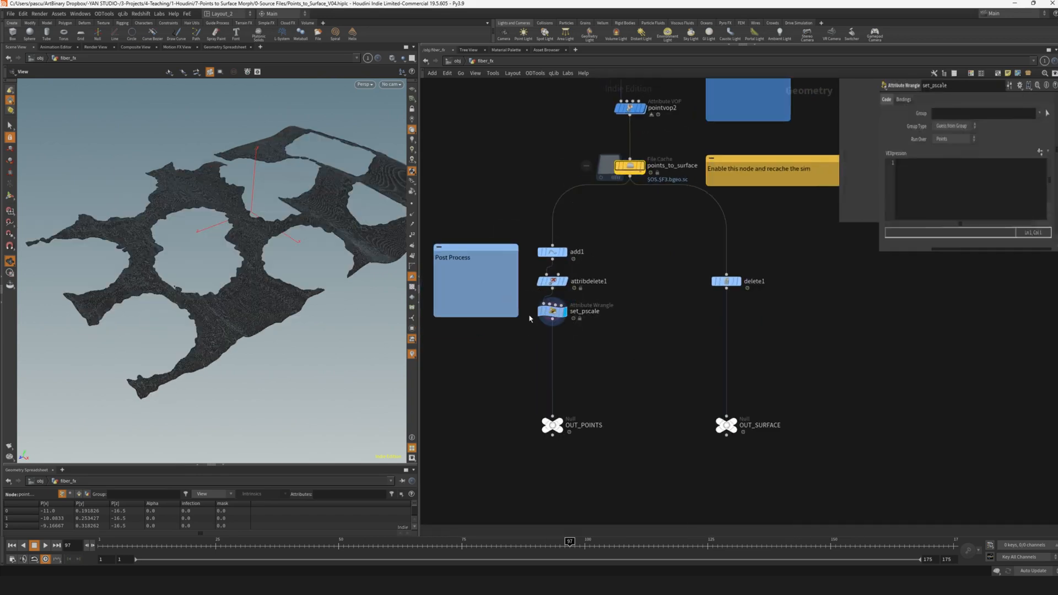
scroll(288, 298, up, 5)
scroll(288, 255, down, 2)
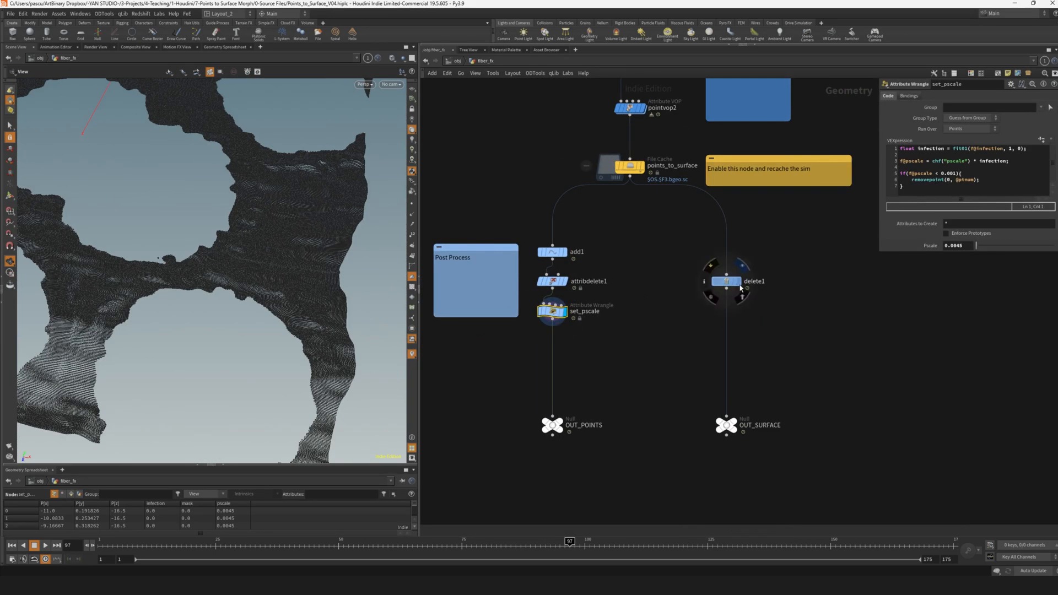
Display the delete1 node of the surface branch and select the rig null at object level.
click(740, 282)
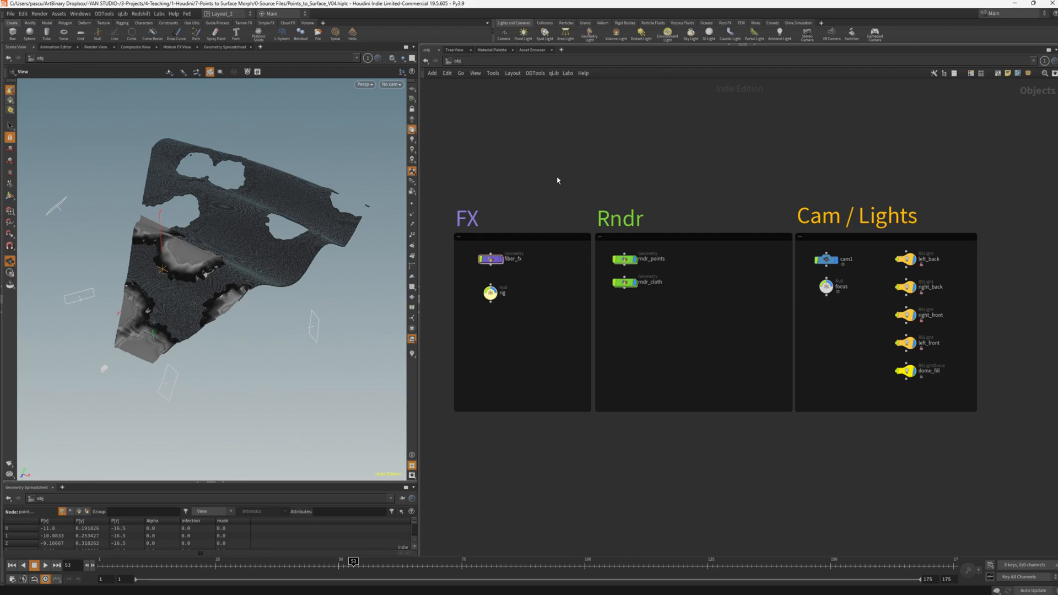
click(490, 293)
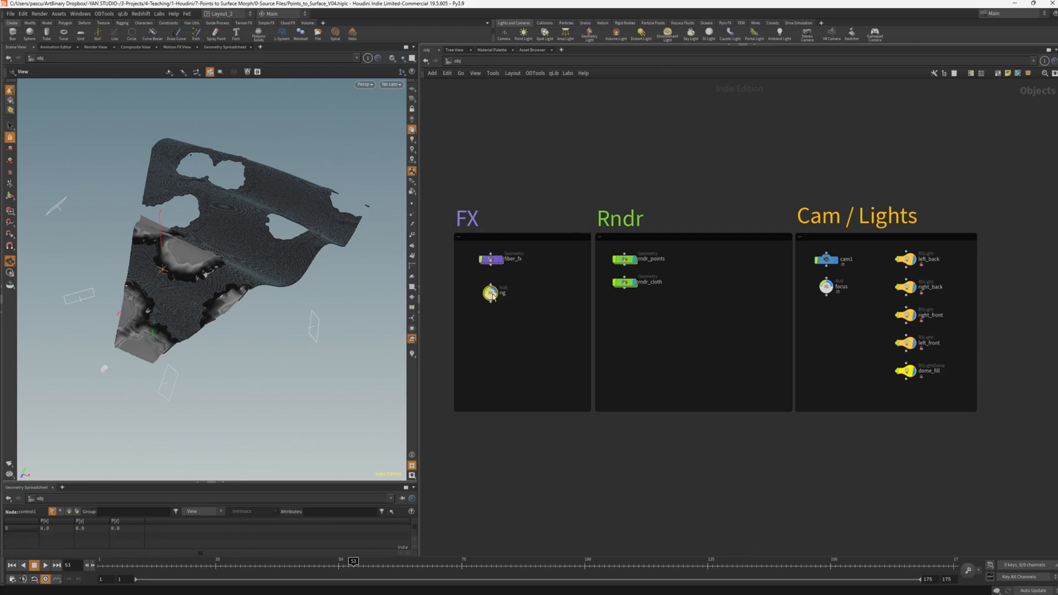
Examine the rig null's Anim Timeshift and frustum optimization parameters, and select the rndr_points and rndr_cloth objects.
key(p)
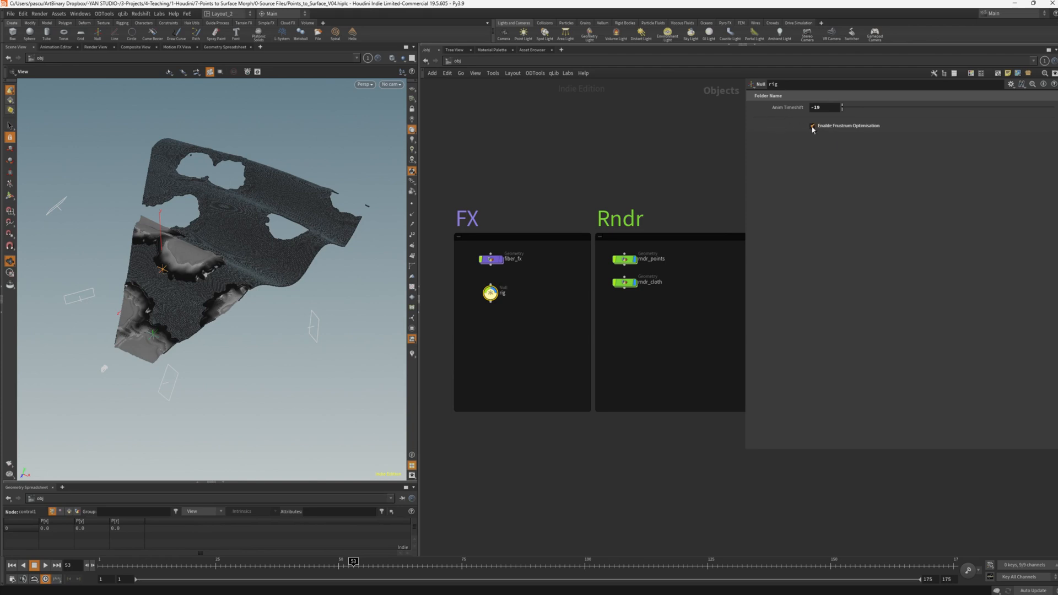
key(p)
key(h)
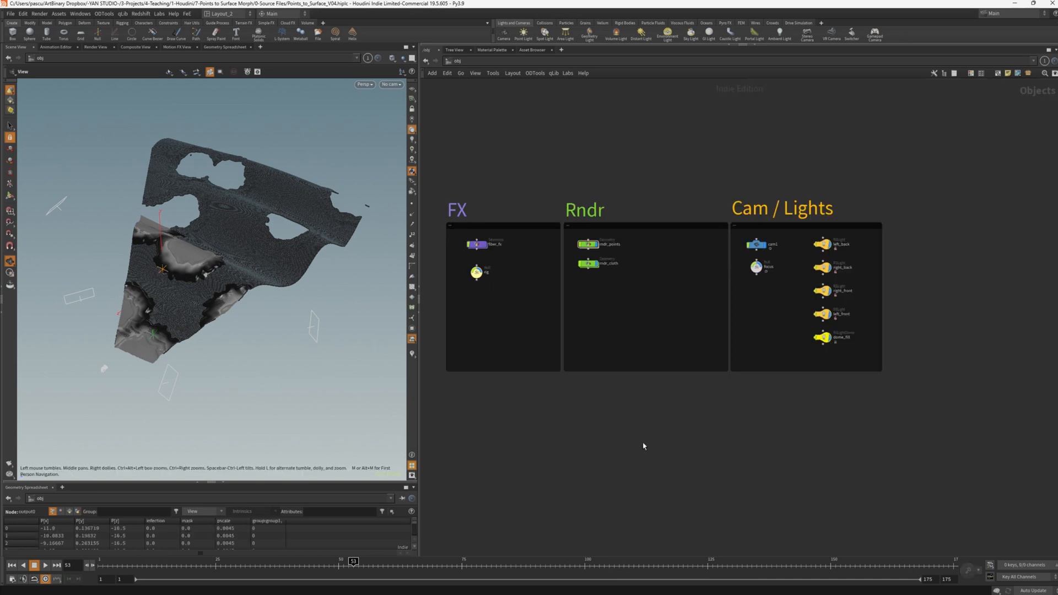
drag(621, 293, 573, 235)
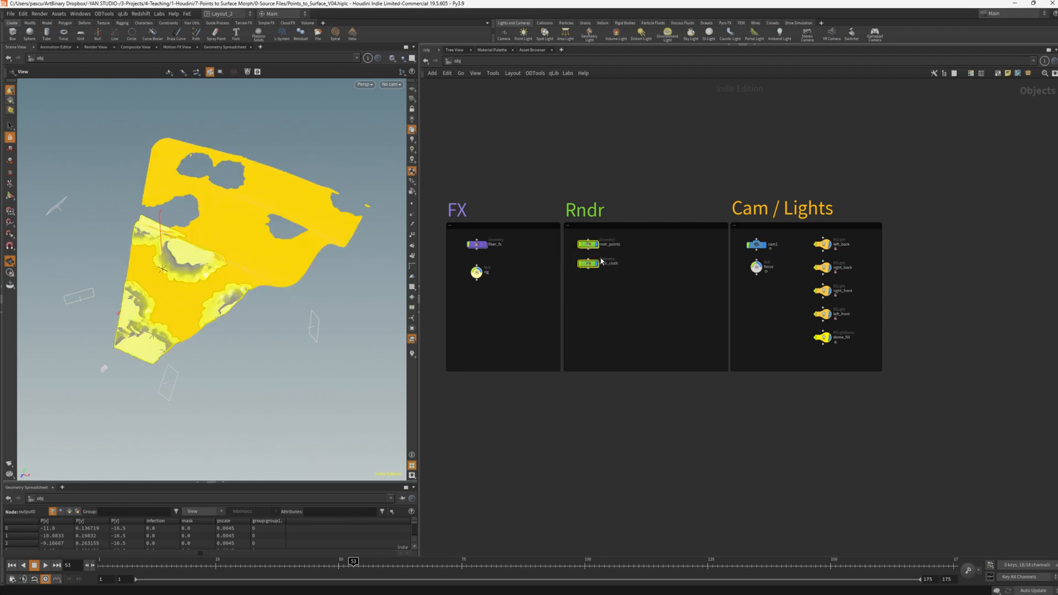
Open the out network and examine the Candidate Objects setting of the Points_to_Surface_V02 Redshift render node.
click(458, 60)
click(466, 105)
drag(818, 270, 628, 302)
key(p)
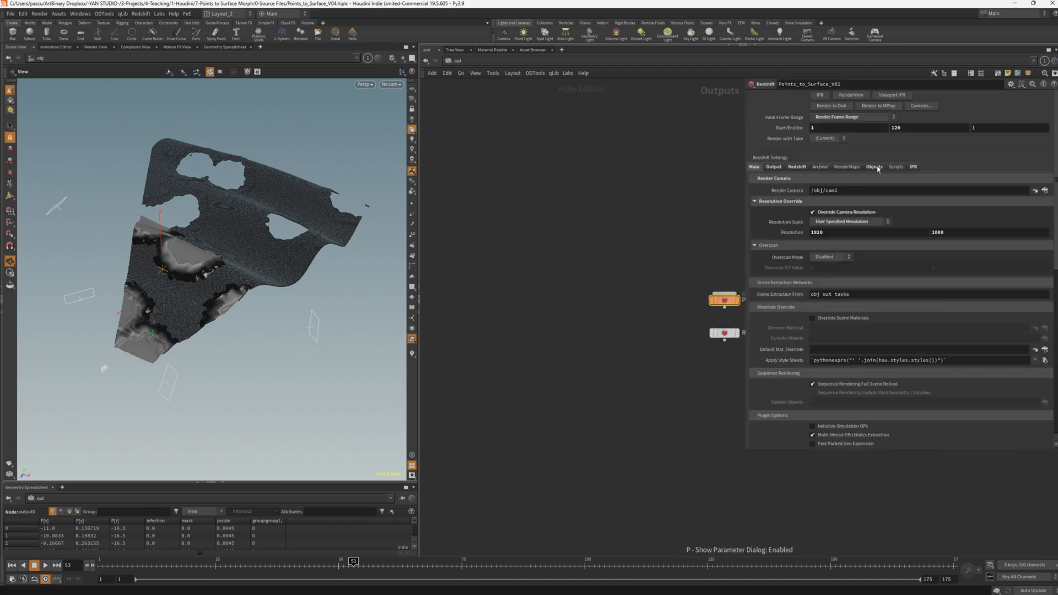
click(874, 166)
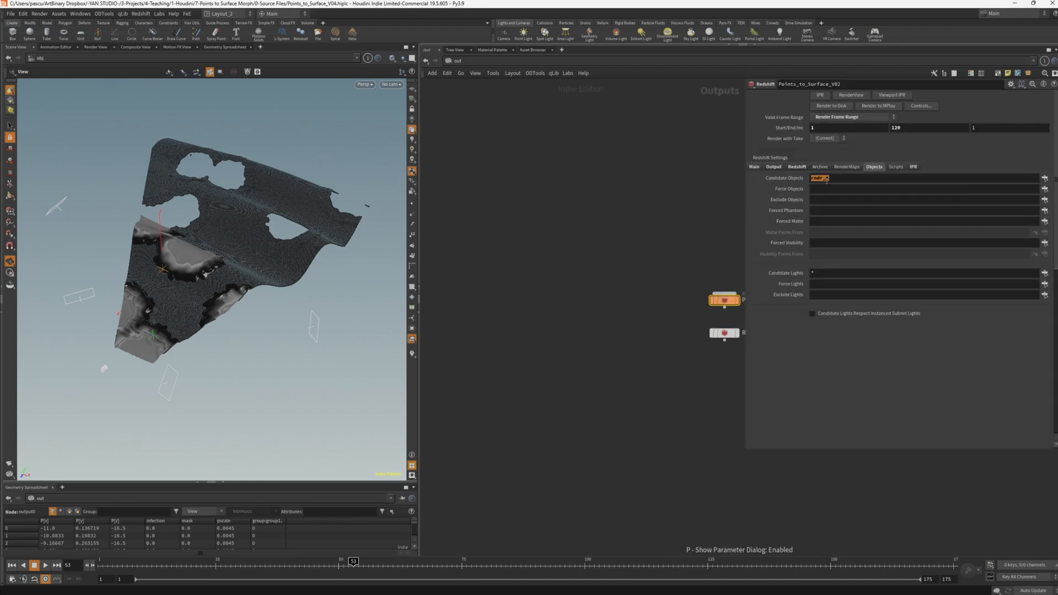
click(832, 181)
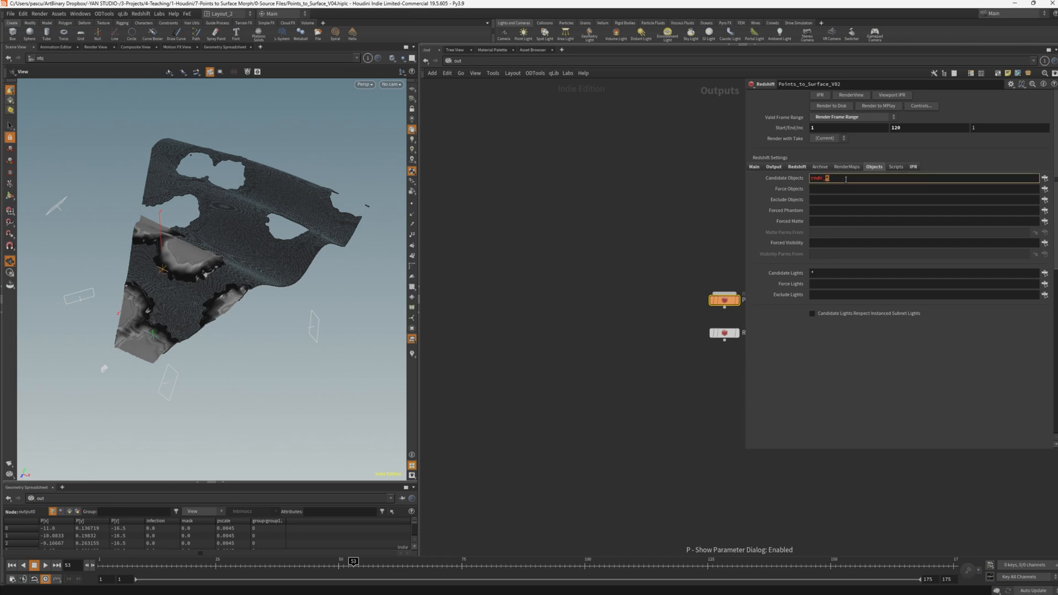
click(623, 182)
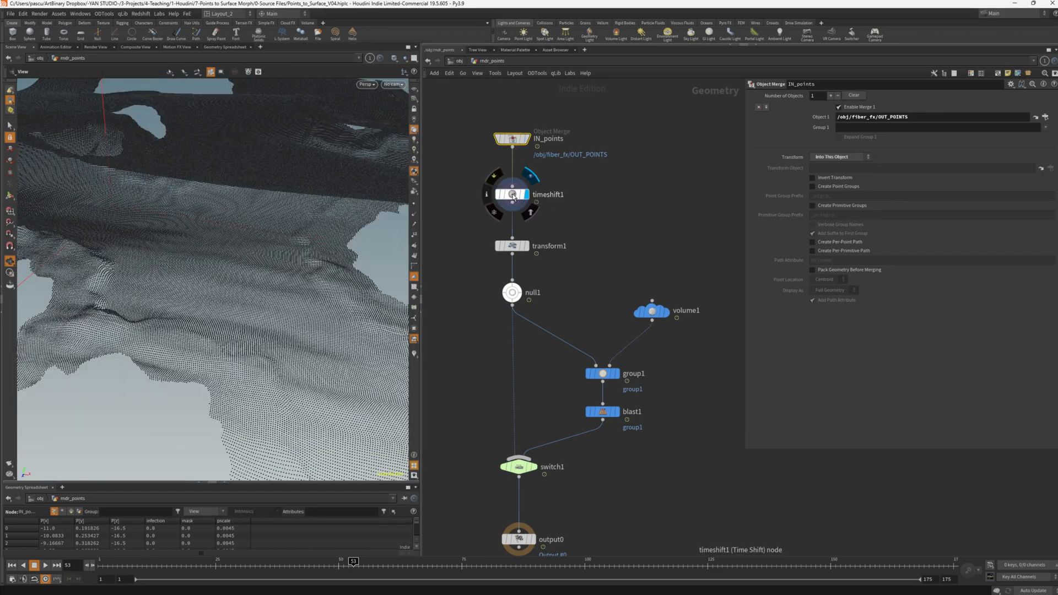
Inside rndr_points, review timeshift1's rig-driven frame expression at frame 82, display transform1 and select the frustum-culling nodes.
click(512, 194)
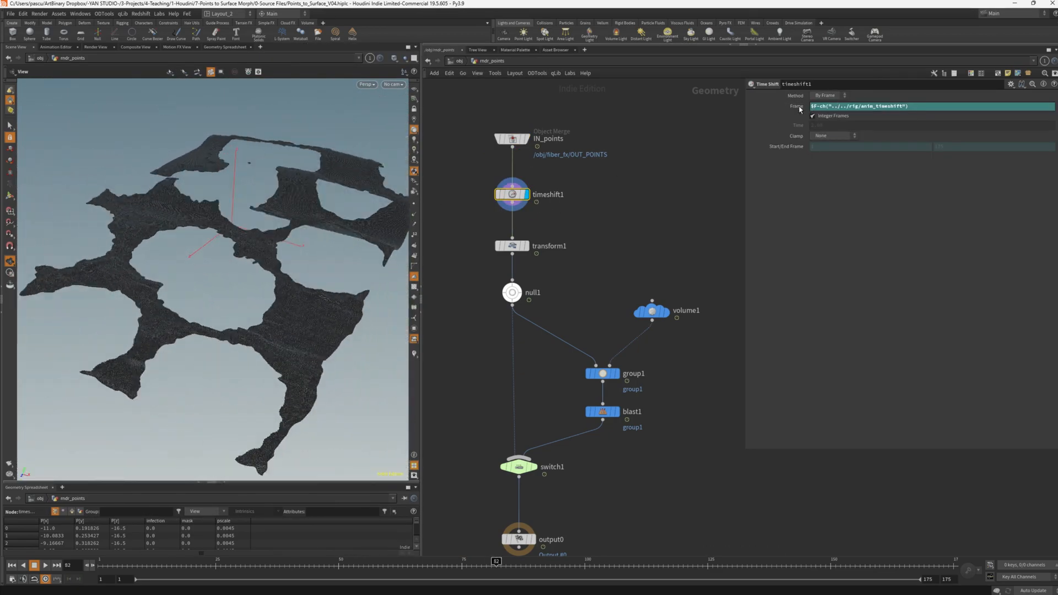
text(101)
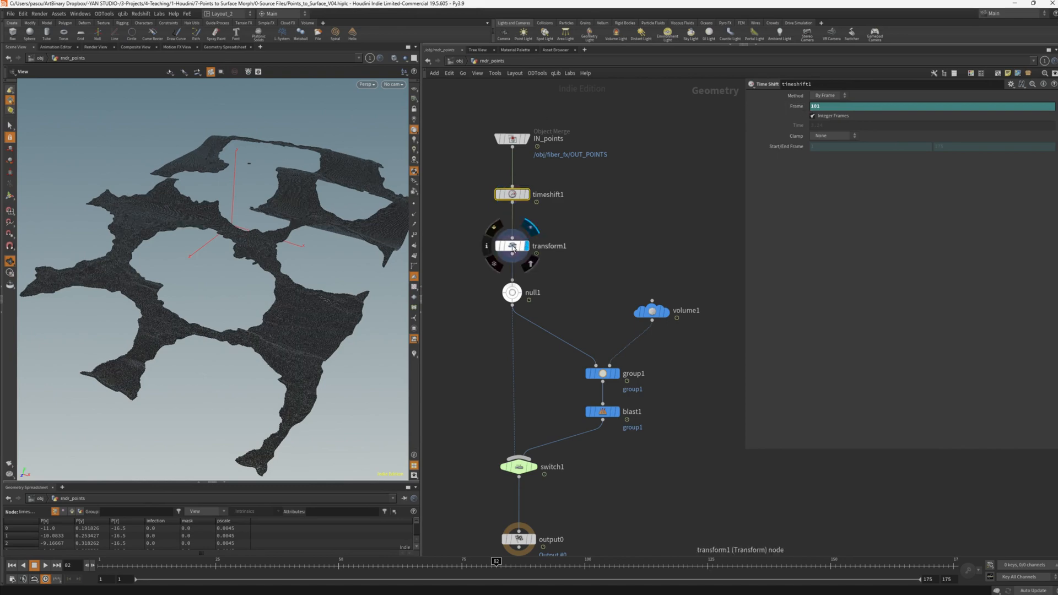
click(512, 246)
scroll(523, 305, up, 2)
scroll(516, 207, down, 2)
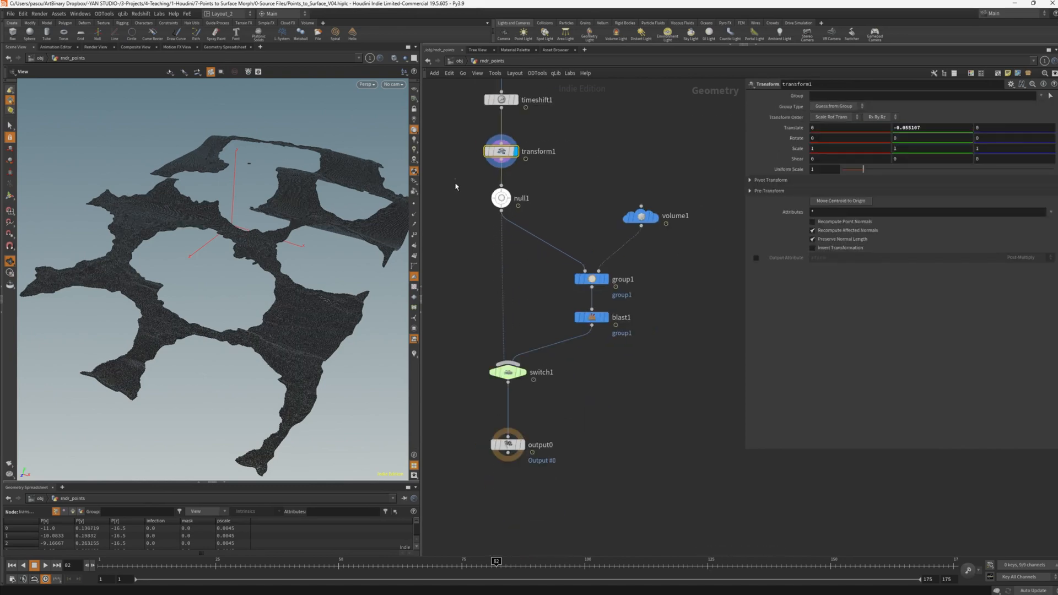
drag(456, 178, 697, 427)
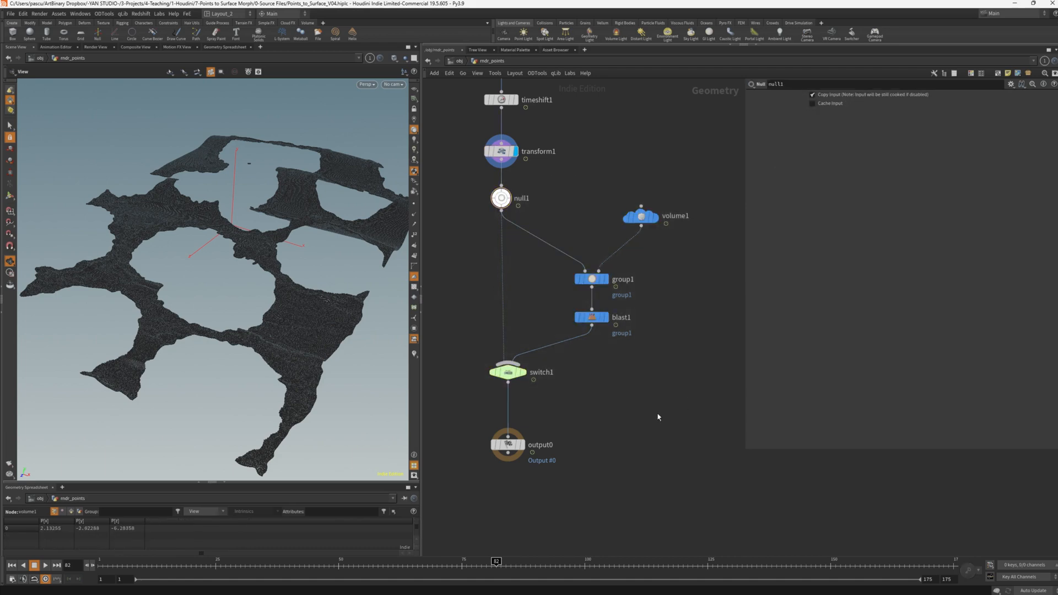
click(458, 60)
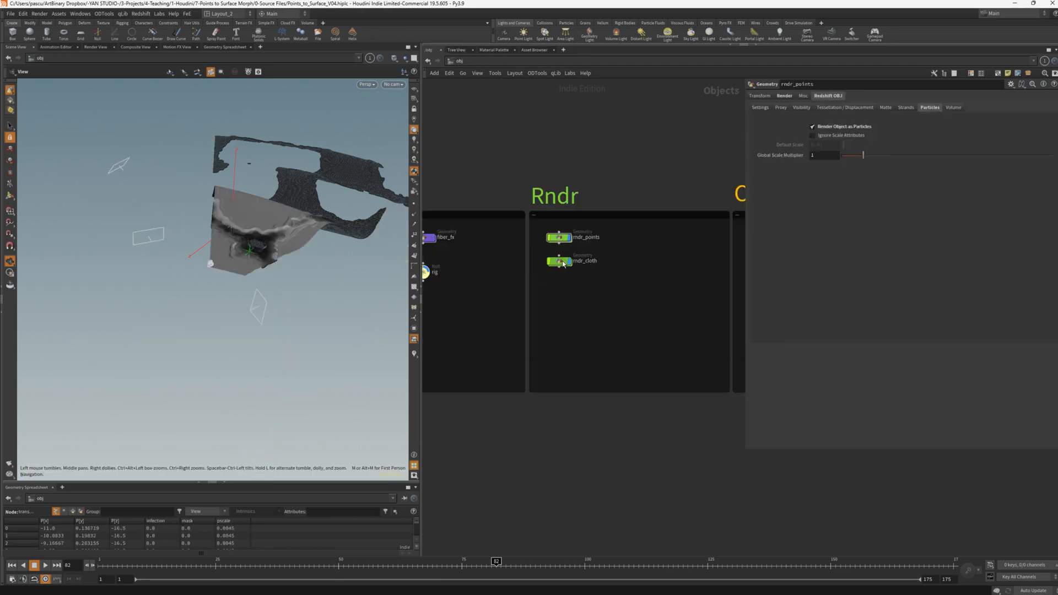
Open the rndr_cloth network and display its IN_surface and timeshift1 nodes to compare the surface before and after the shift.
double_click(562, 262)
key(h)
scroll(596, 217, up, 5)
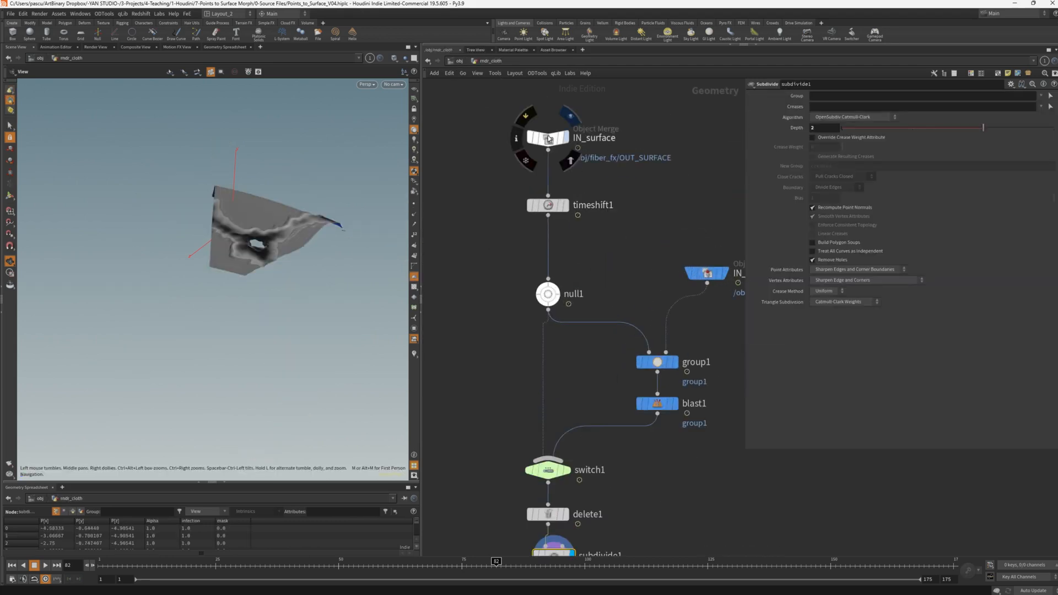
click(566, 138)
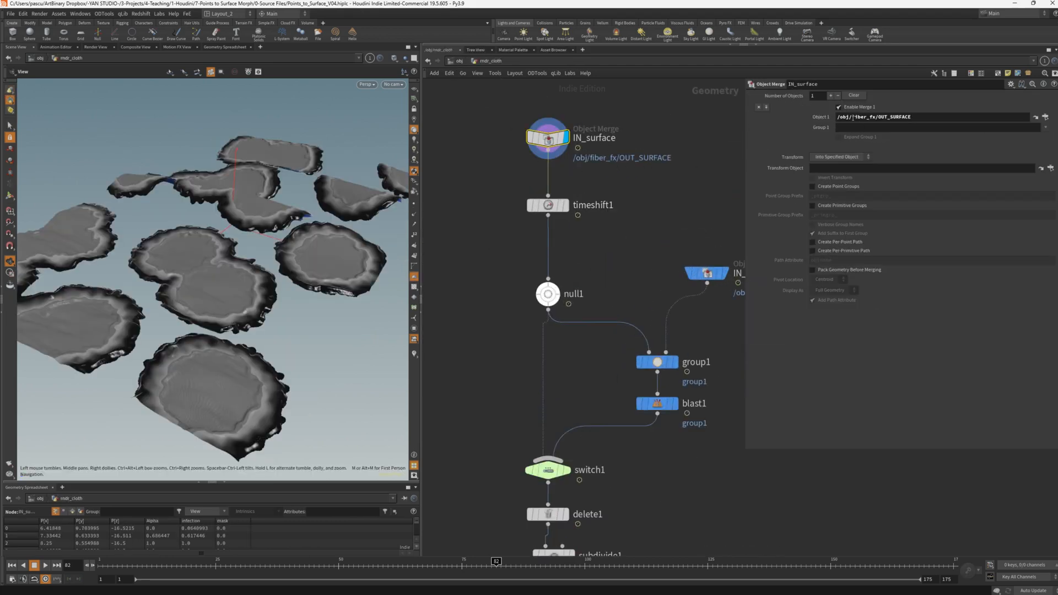
click(563, 205)
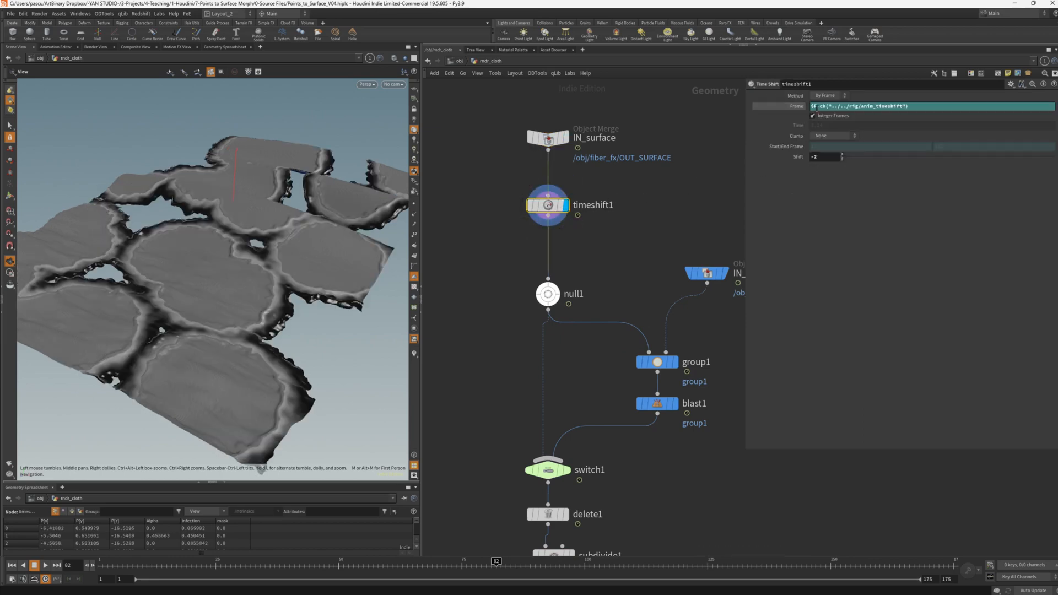
Display delete1 in rndr_cloth with its bounding box settings, and align subdivide1 directly beneath it.
middle_drag(559, 295, 537, 206)
scroll(537, 206, down, 1)
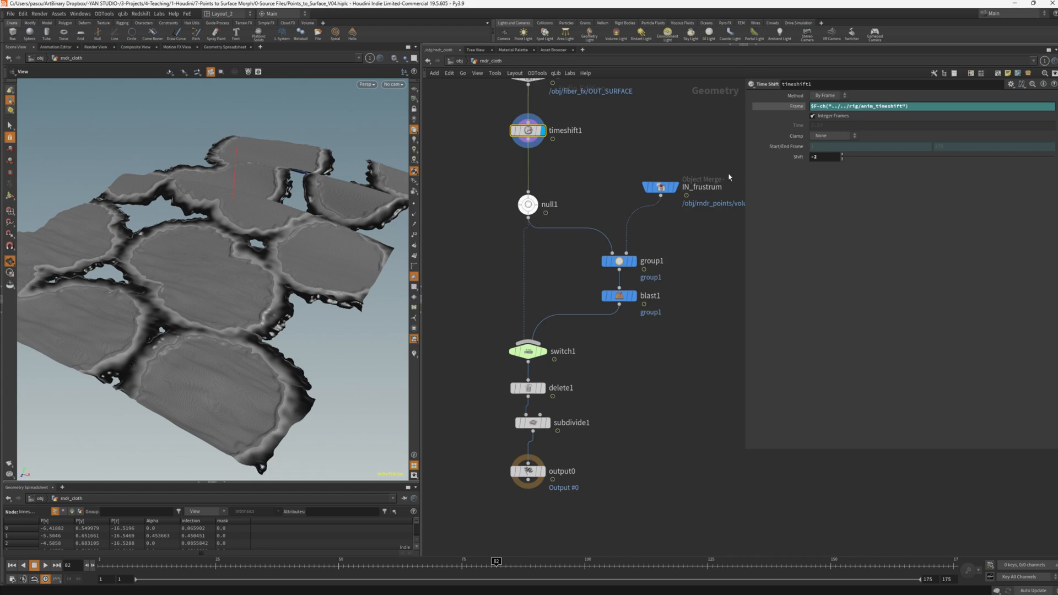
scroll(540, 203, down, 1)
middle_drag(551, 389, 546, 312)
scroll(546, 312, up, 3)
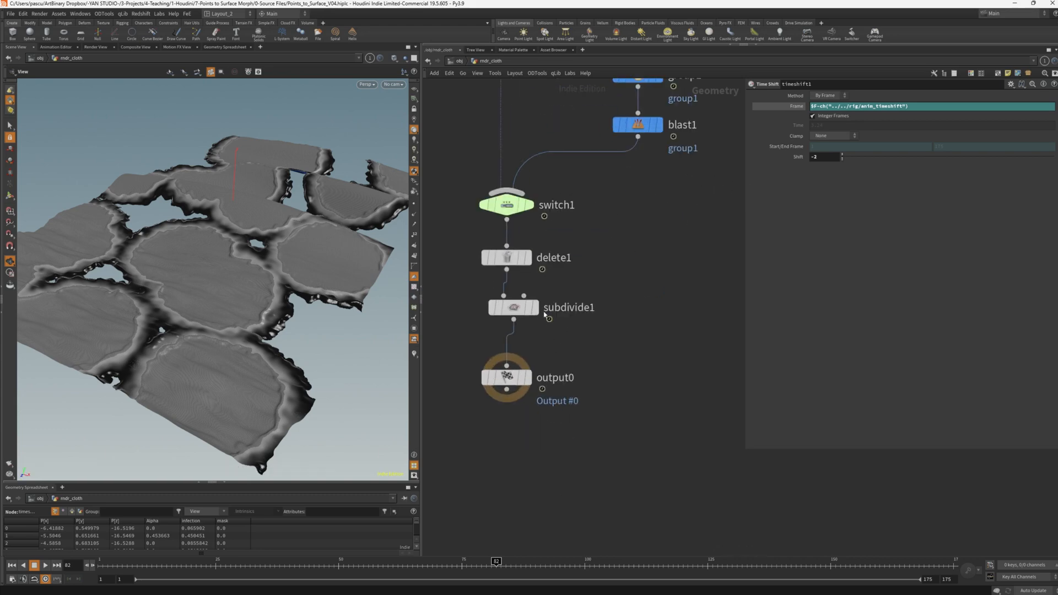
mouse_move(499, 254)
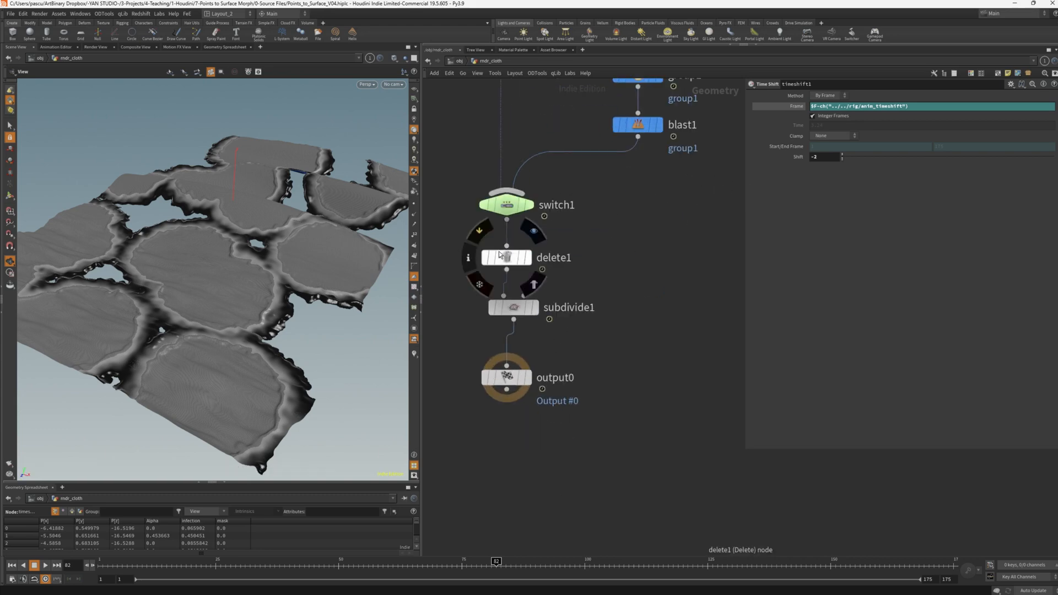
click(533, 263)
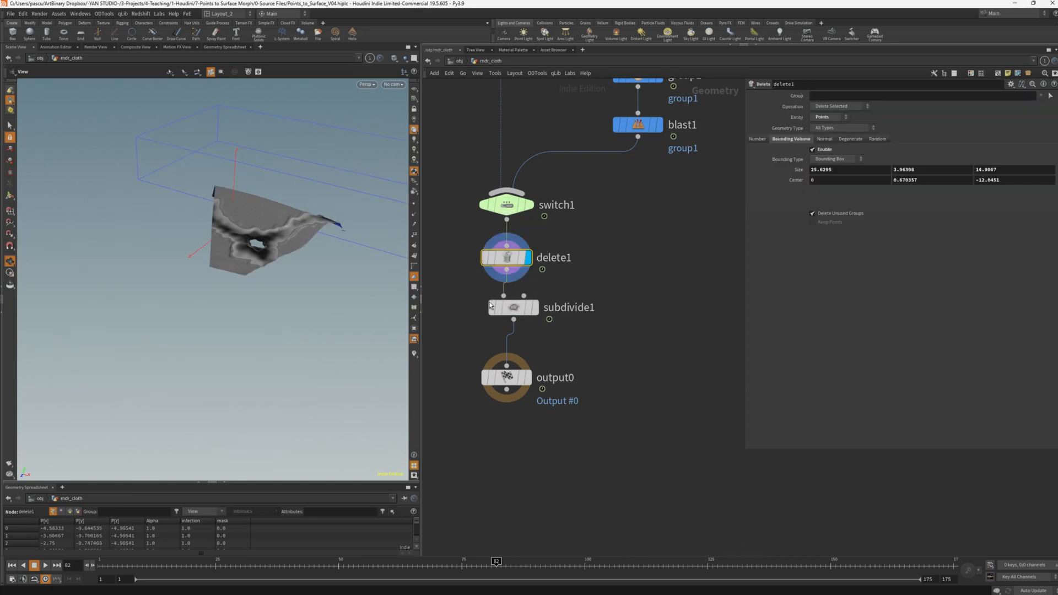
drag(513, 314, 508, 318)
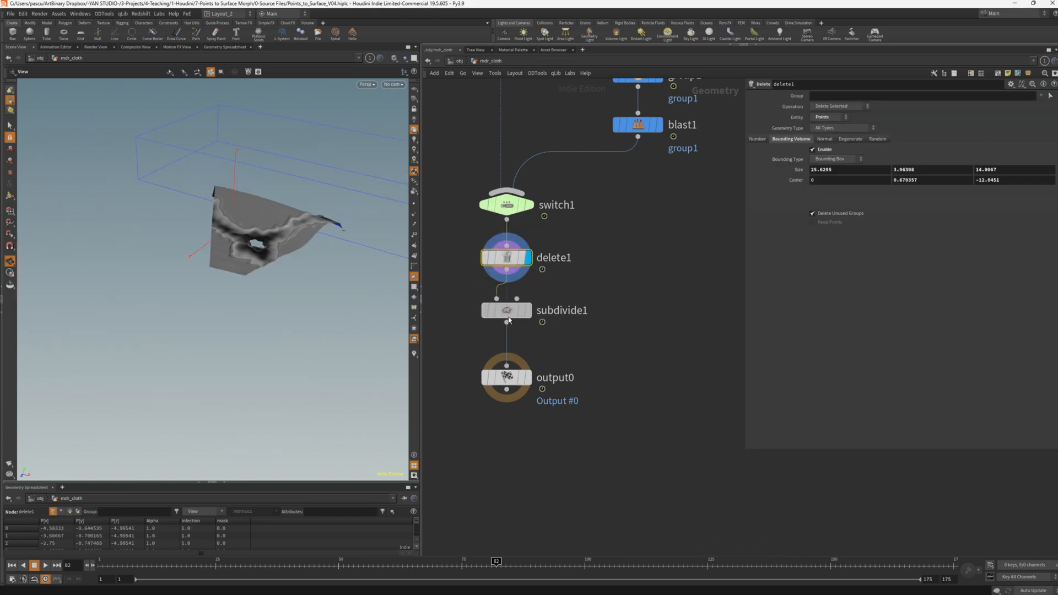
At object level, review cam1's Redshift color correction settings and the focus null's placement on the cloth.
key(u)
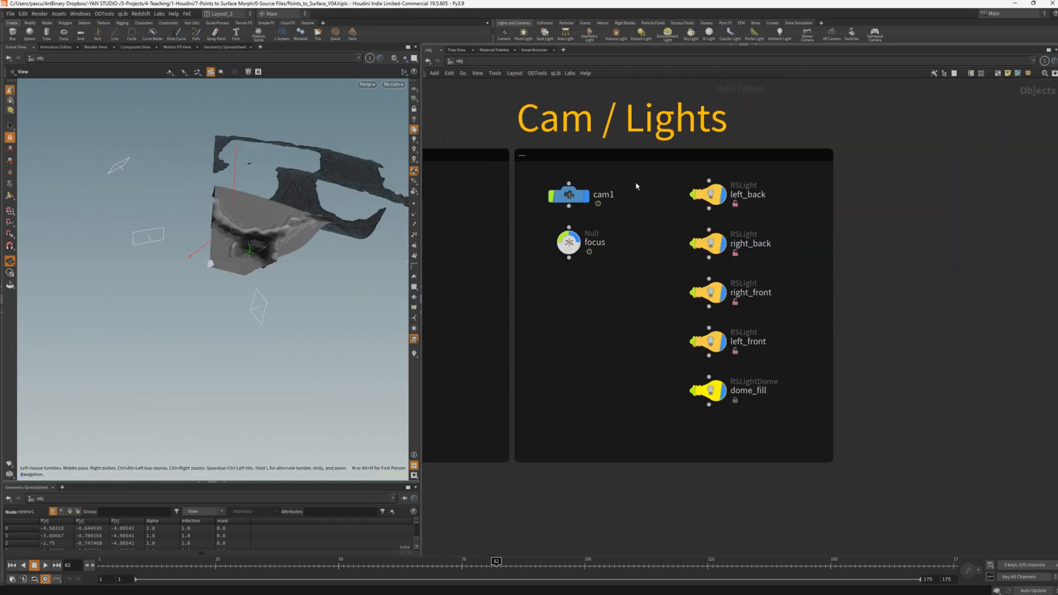
click(606, 197)
key(p)
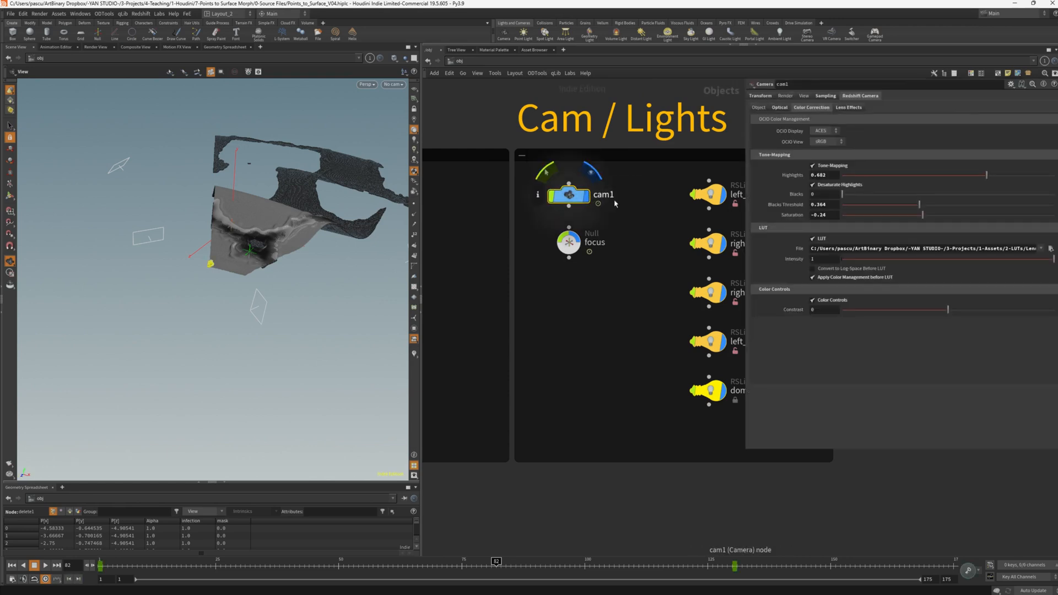
click(575, 244)
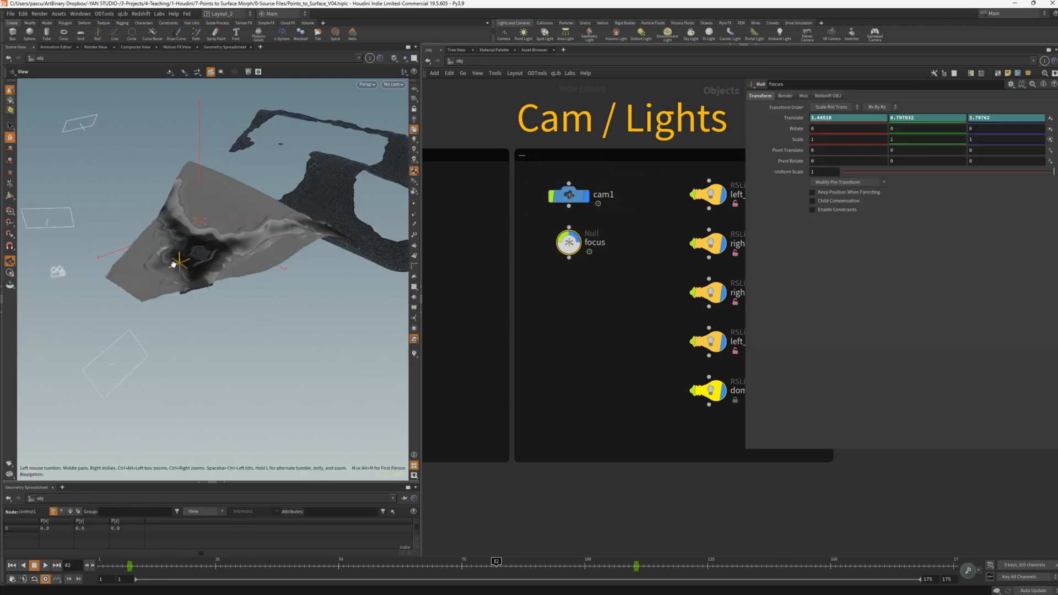
drag(173, 265, 221, 264)
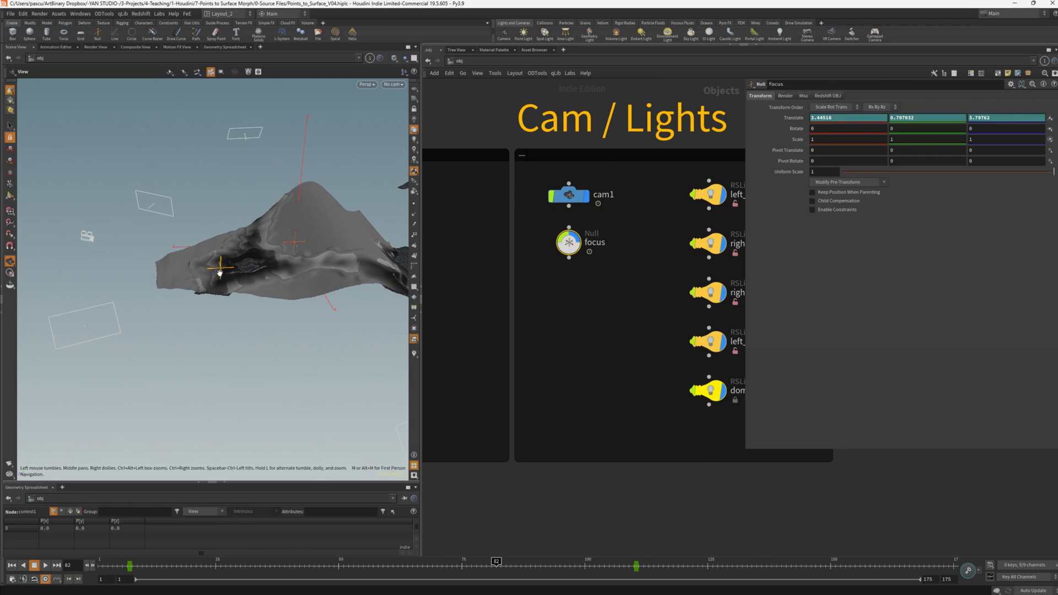
key(h)
Open the mat network and examine the Lambert and chrome materials in the Utilities box.
drag(550, 180, 637, 378)
click(661, 339)
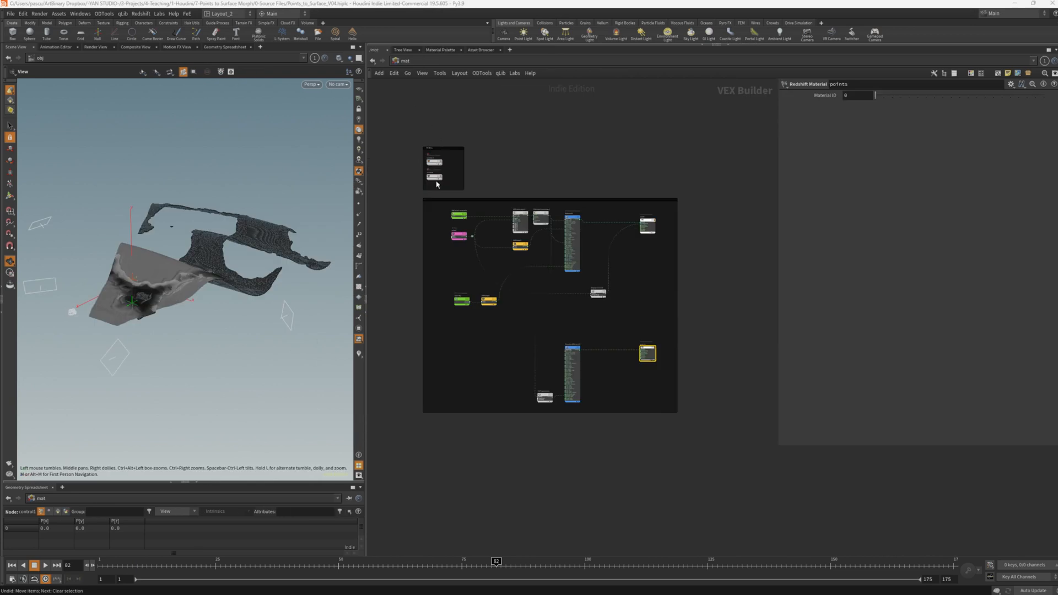
scroll(436, 177, up, 5)
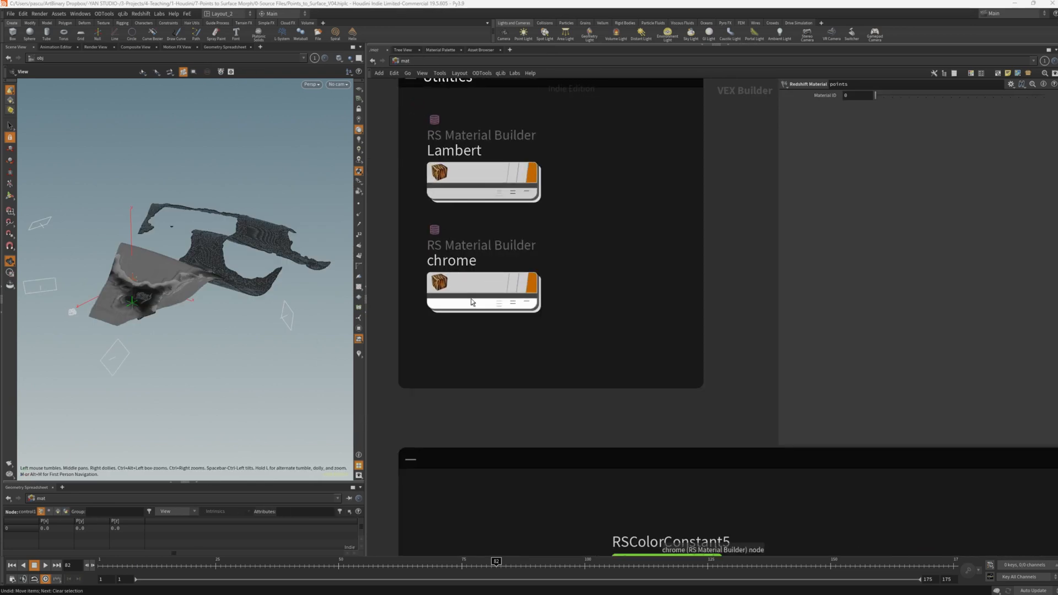
scroll(472, 302, down, 2)
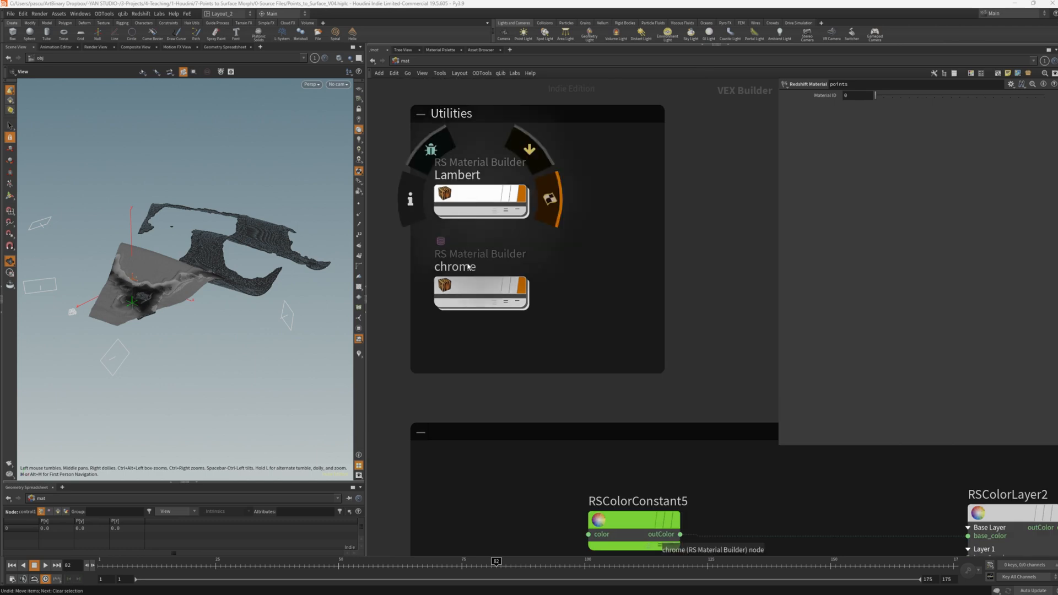
scroll(674, 313, down, 4)
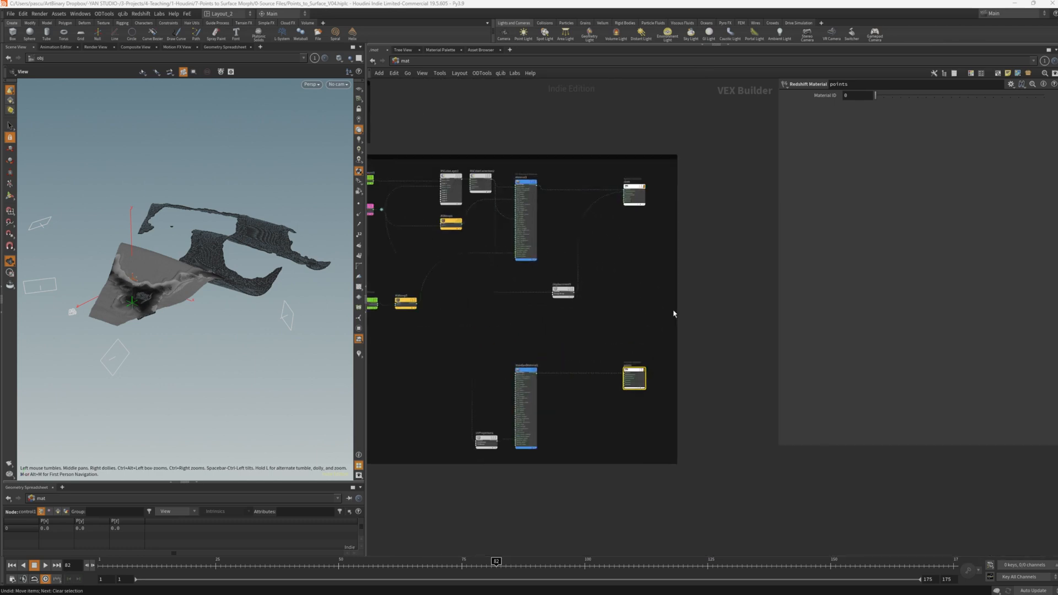
Examine the cloth and points Redshift materials and the Displacement5 node feeding the cloth material.
scroll(674, 314, down, 1)
scroll(650, 229, up, 3)
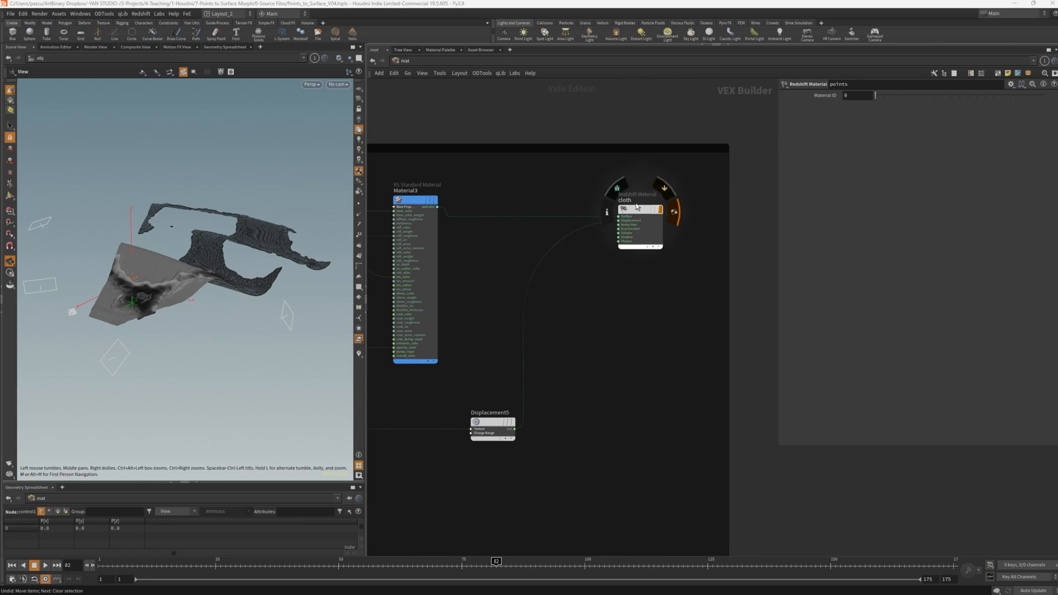
click(638, 218)
scroll(632, 188, down, 2)
scroll(638, 334, up, 5)
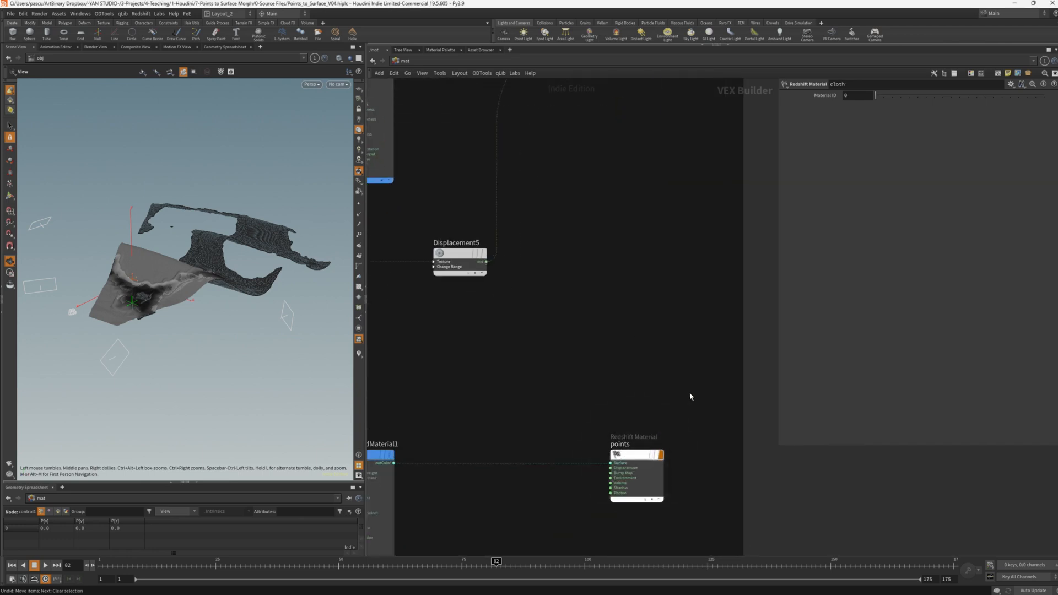
scroll(689, 397, down, 5)
scroll(371, 249, up, 1)
scroll(374, 248, up, 4)
Show the hexa1 tiles node's color and pattern settings, and examine the opacity attribute and ramp nodes of the cloth shader.
click(441, 276)
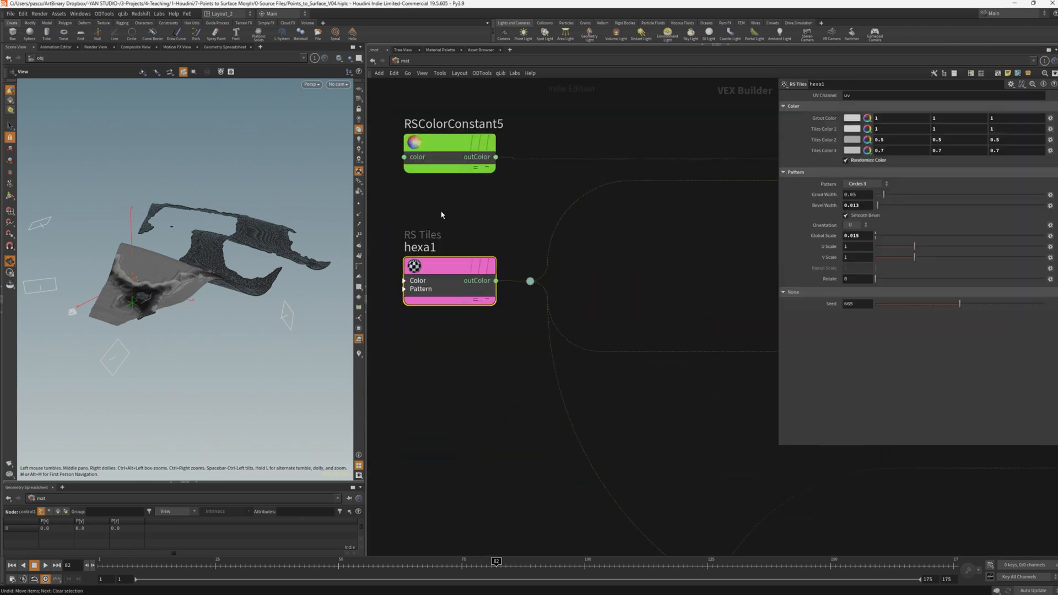
click(450, 228)
scroll(437, 165, down, 4)
middle_drag(448, 458, 467, 316)
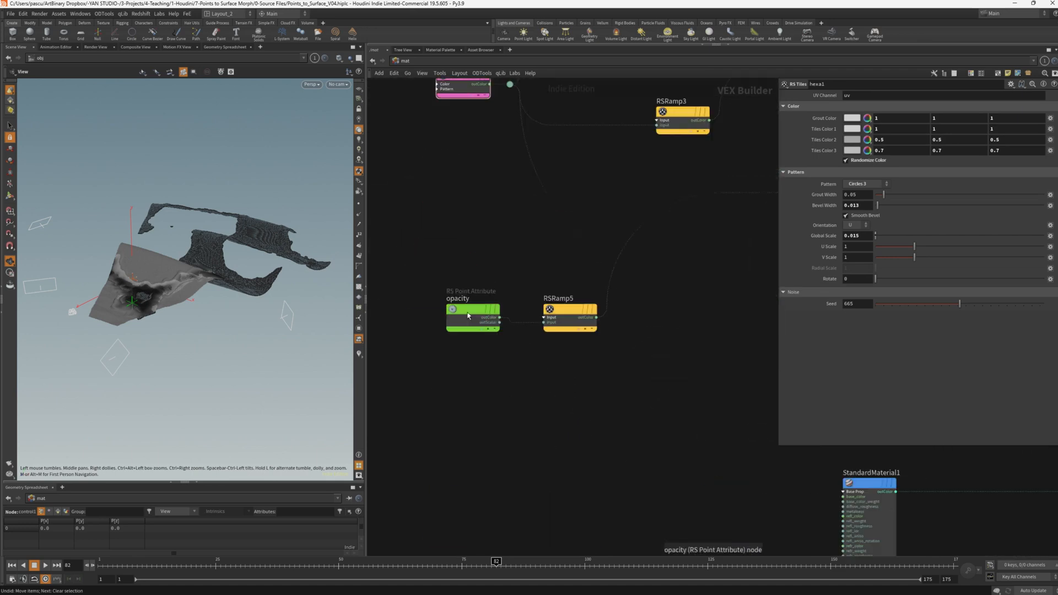
scroll(451, 273, down, 4)
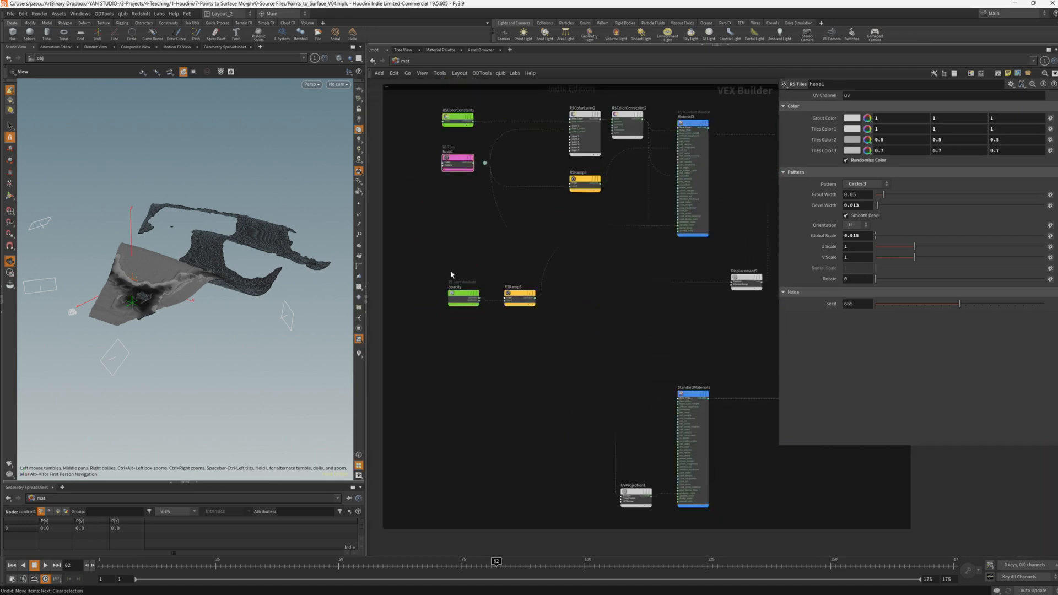
scroll(626, 462, up, 3)
scroll(563, 452, down, 2)
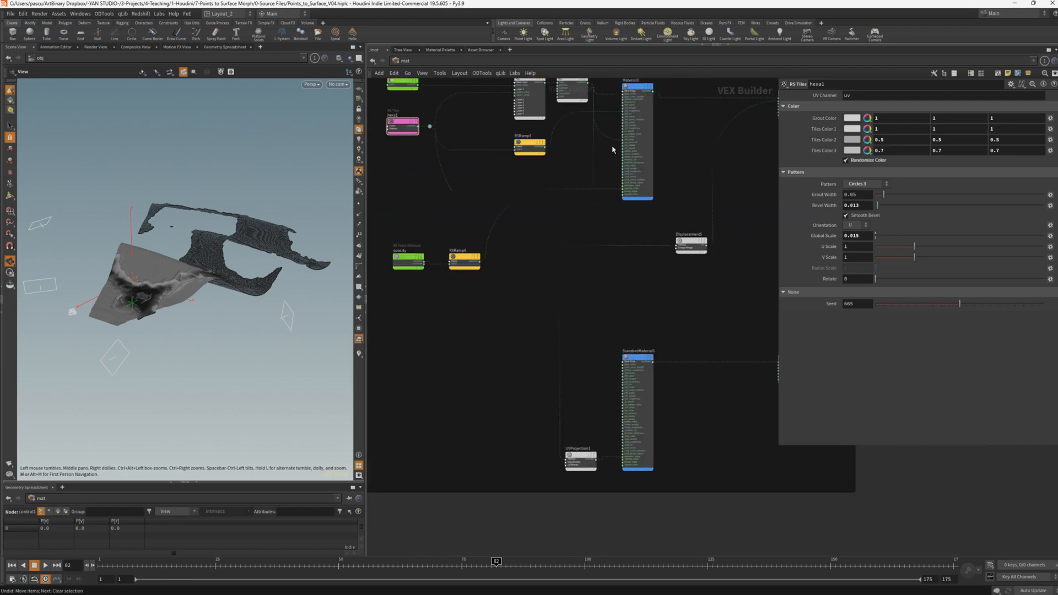
scroll(597, 154, down, 1)
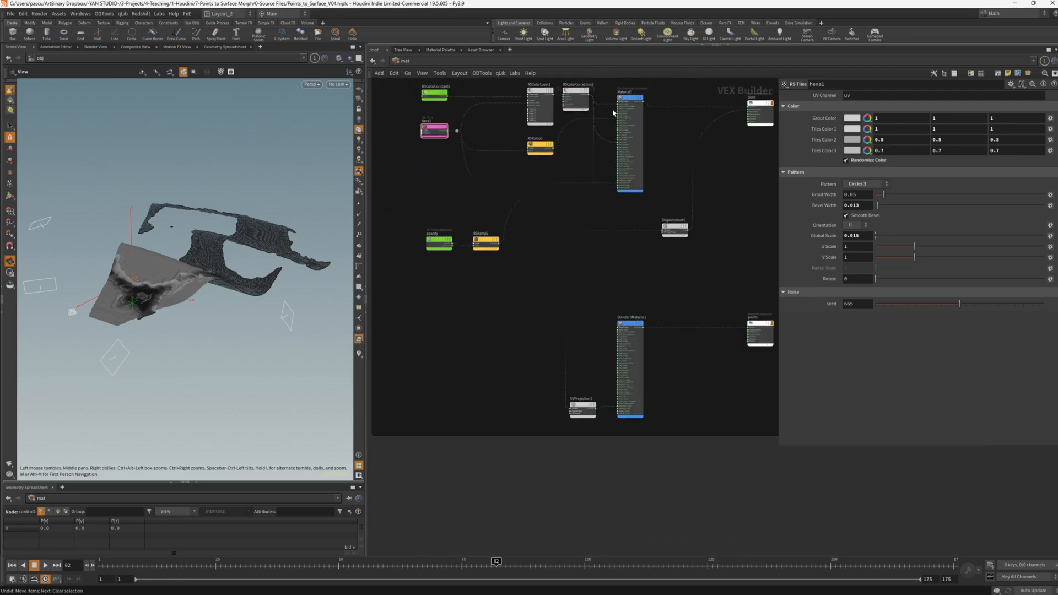
Go from the materials to the output network and examine the Motion Blur and Sampling settings of the Points_to_Surface_V02 Redshift node.
scroll(741, 379, up, 3)
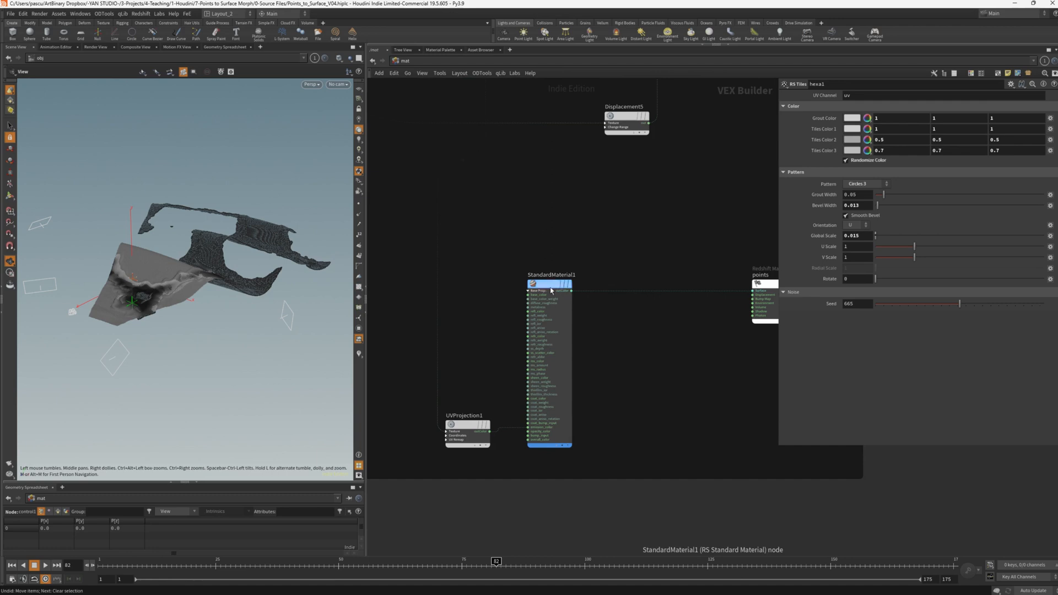
key(3)
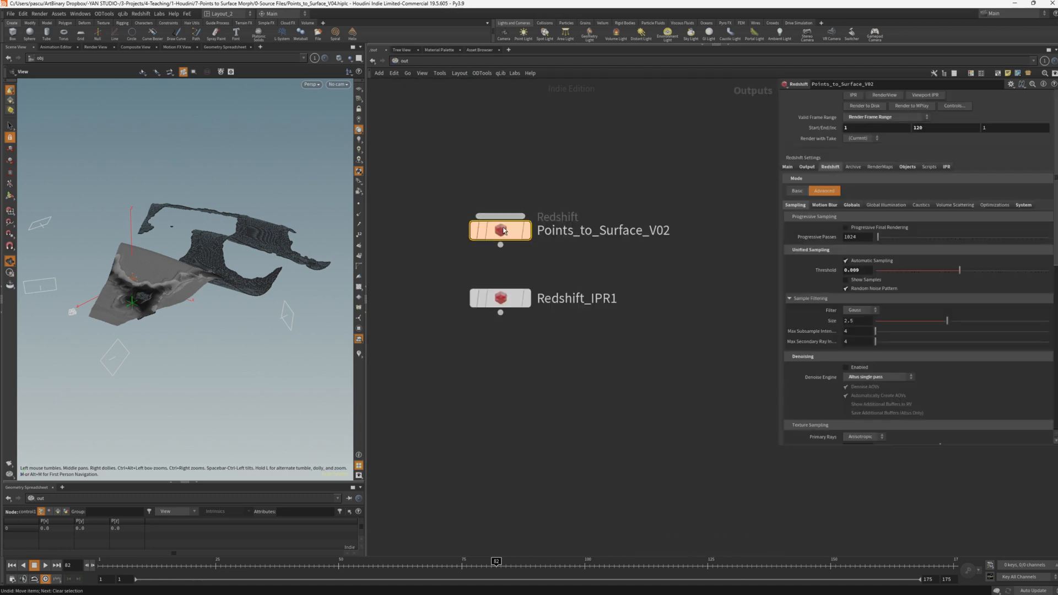
click(825, 205)
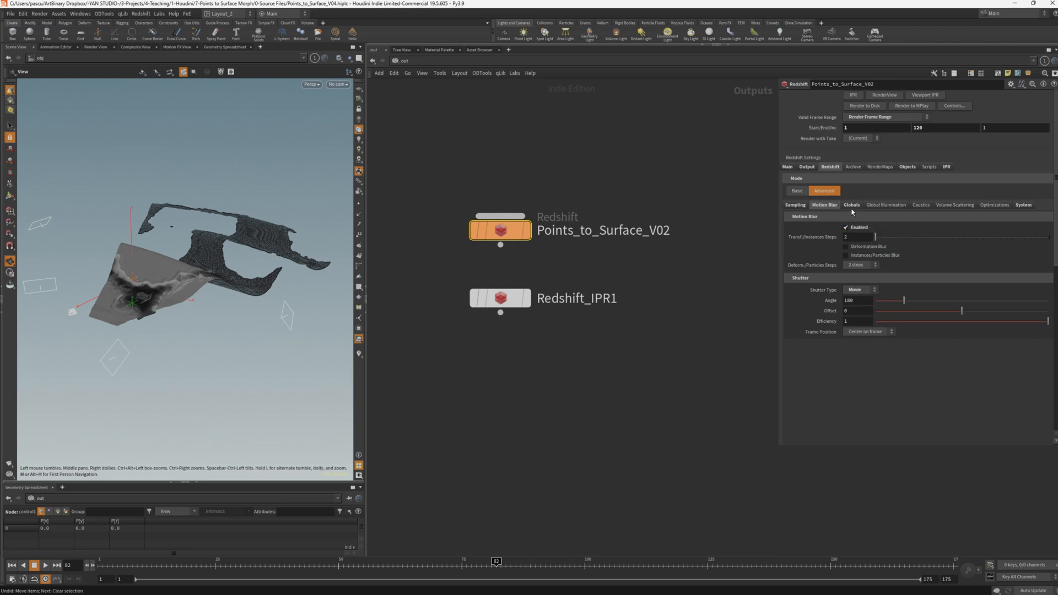
click(796, 205)
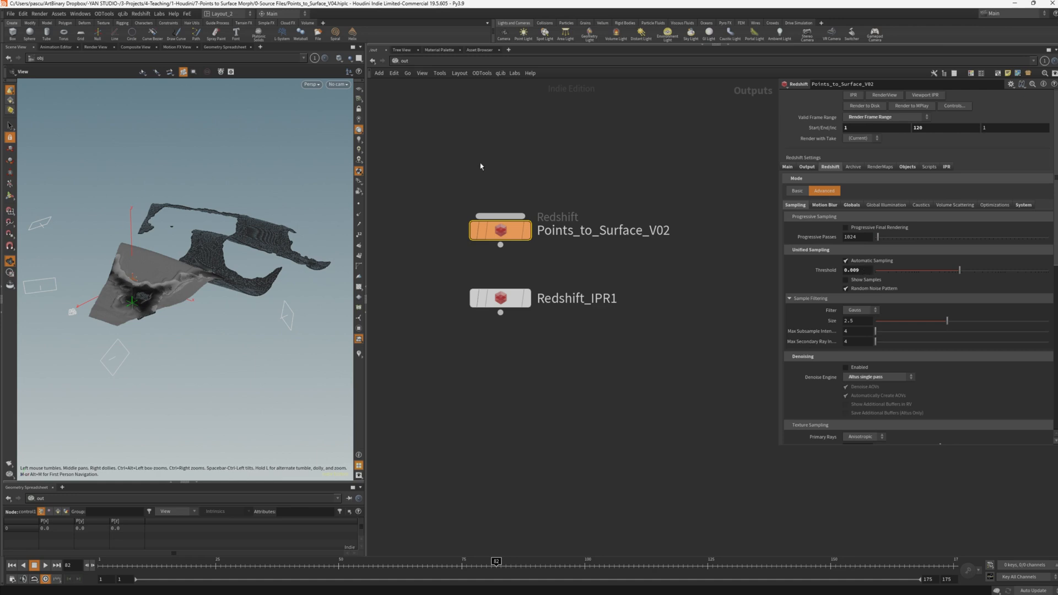
Open the Redshift RenderView and render the scene with the /out/Points_to_Surface_V02 ROP.
click(140, 14)
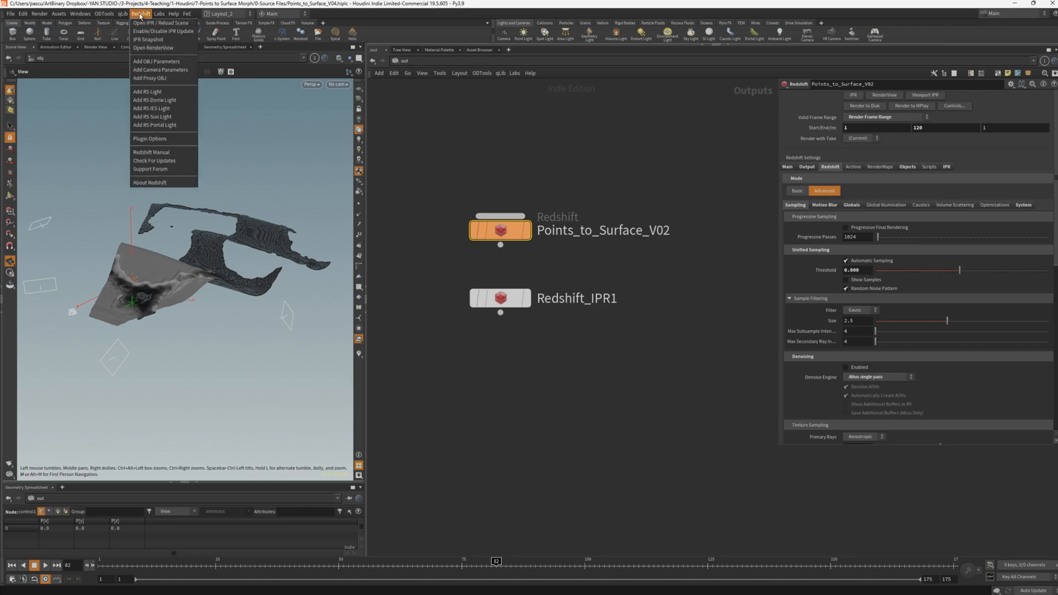
click(150, 52)
click(329, 135)
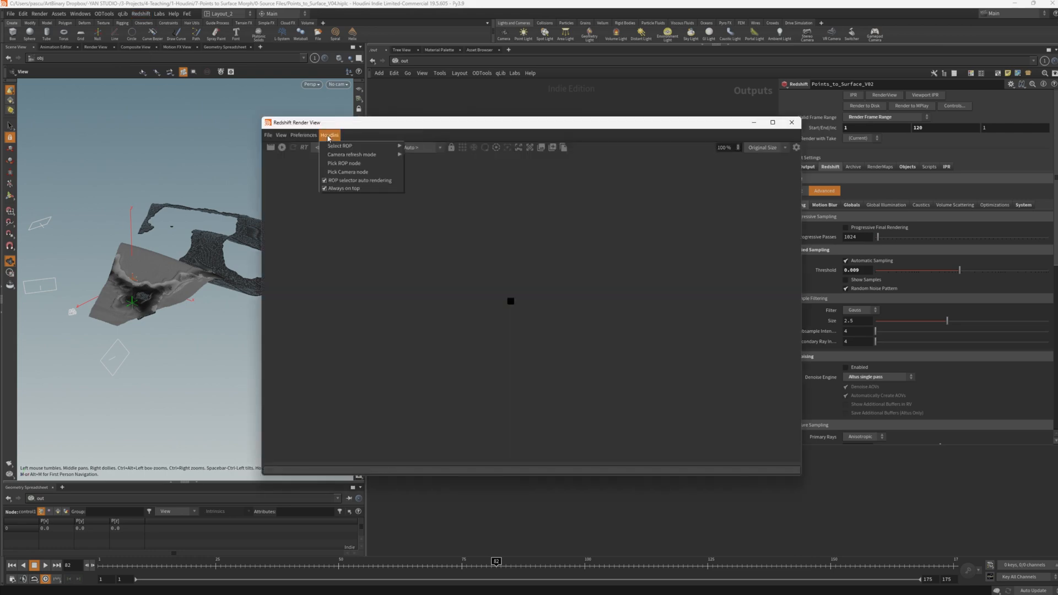
mouse_move(385, 146)
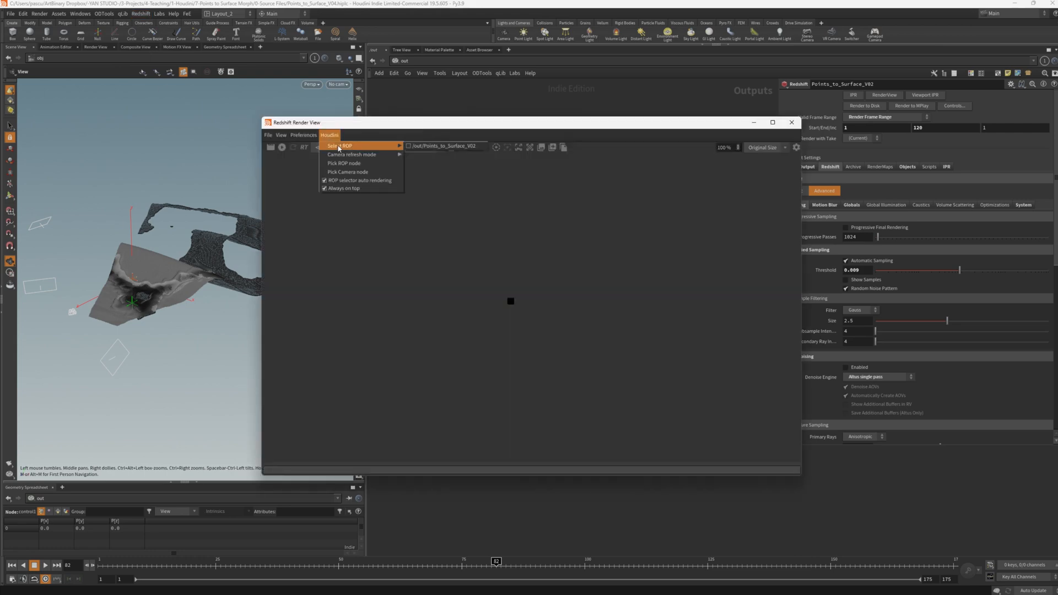
click(420, 148)
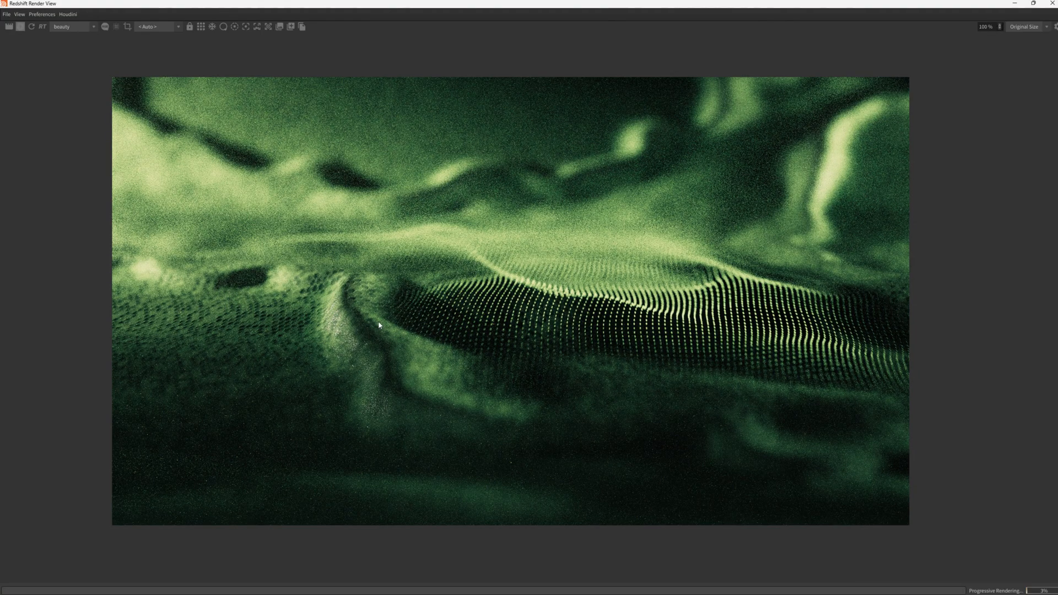
Compare the render with LUT, Color Controls and Bloom switched off and on again, and examine the Optical settings.
click(1056, 27)
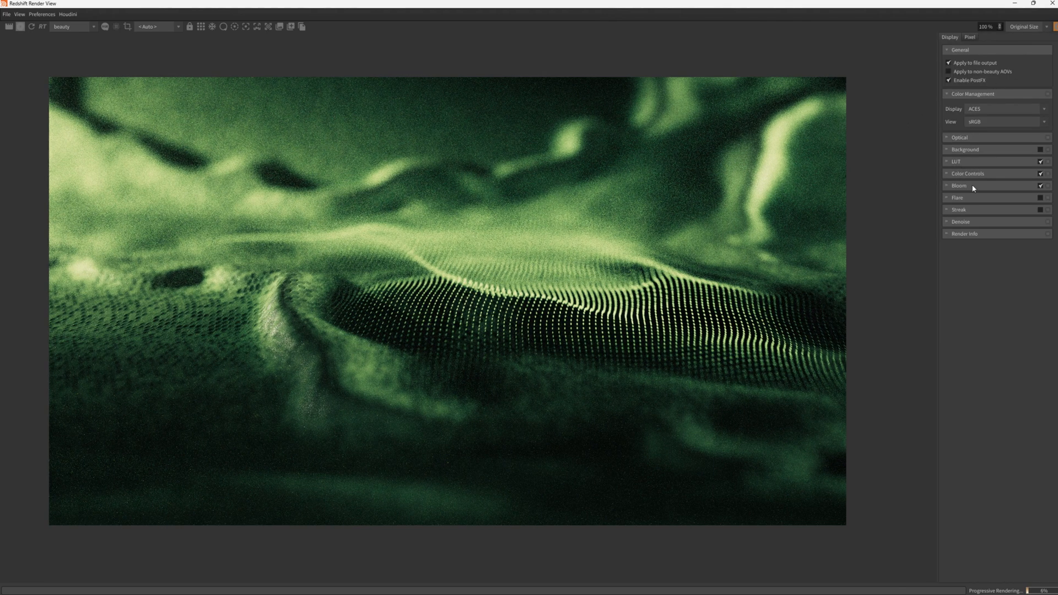
click(1041, 162)
click(1041, 174)
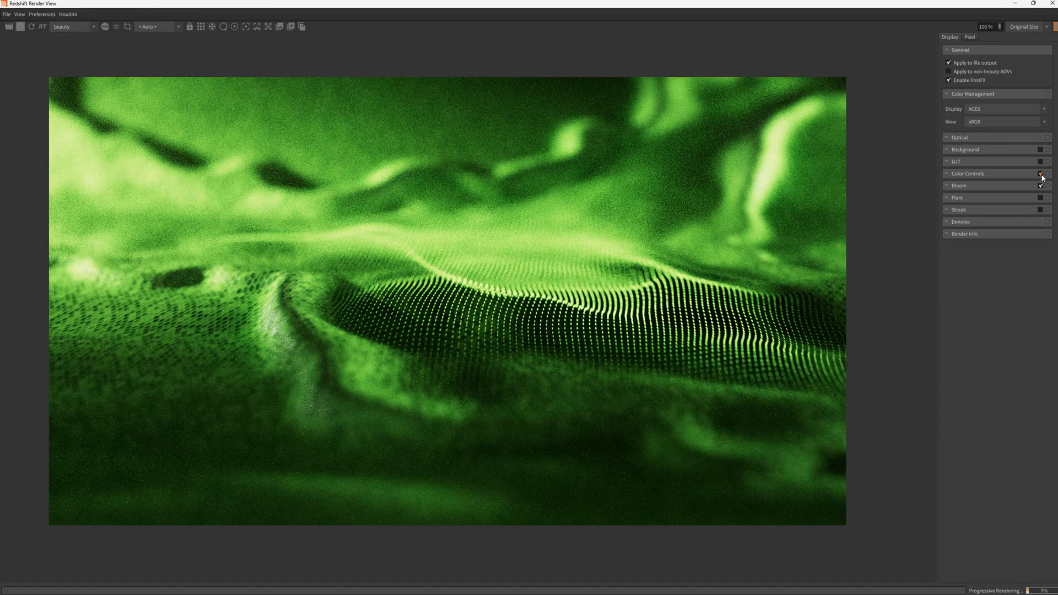
click(1040, 186)
click(957, 138)
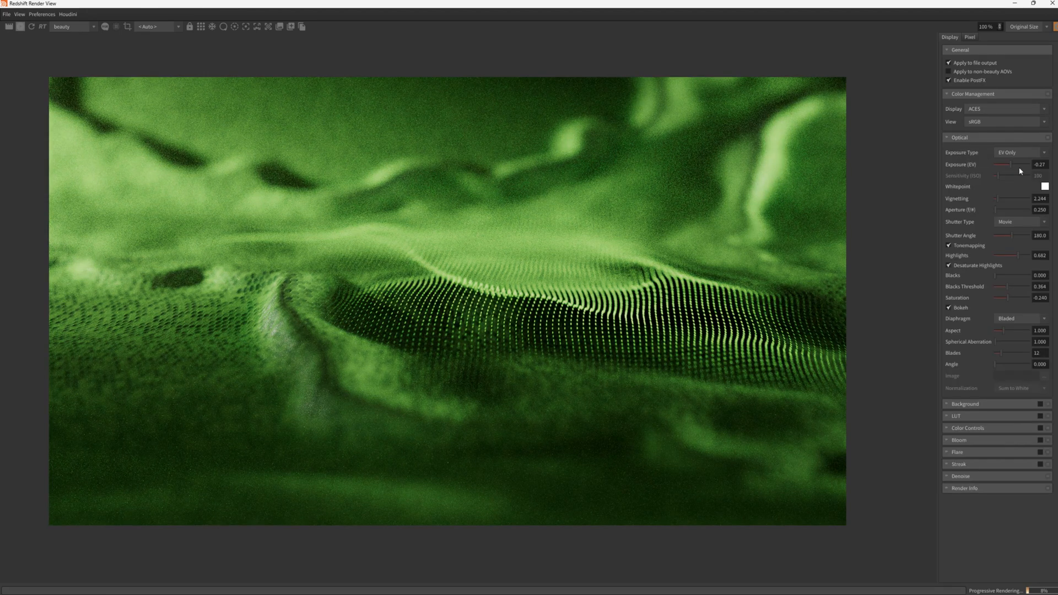
click(949, 137)
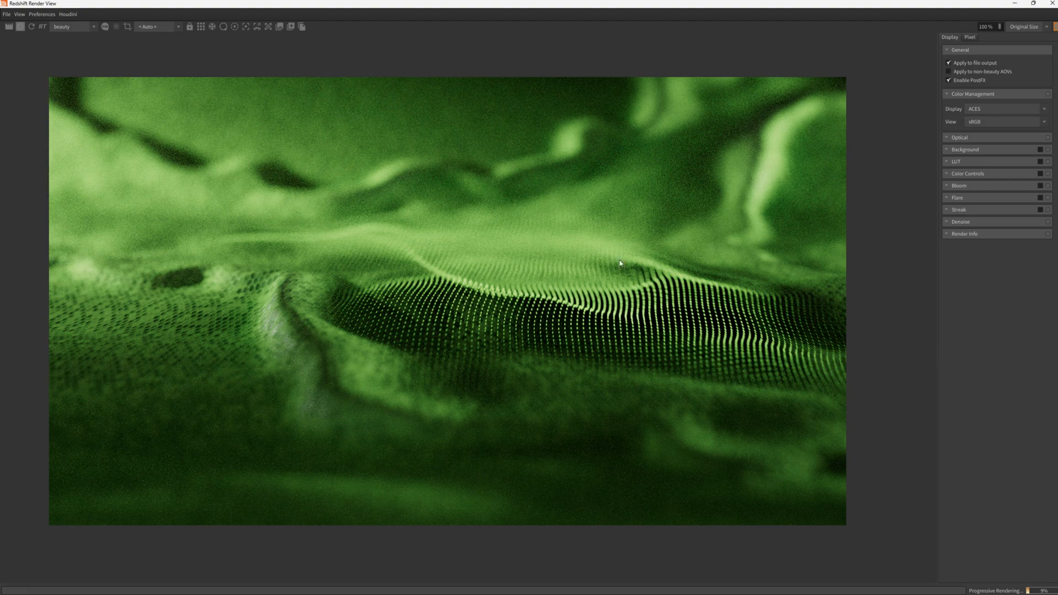
click(1041, 162)
click(1041, 174)
click(1040, 186)
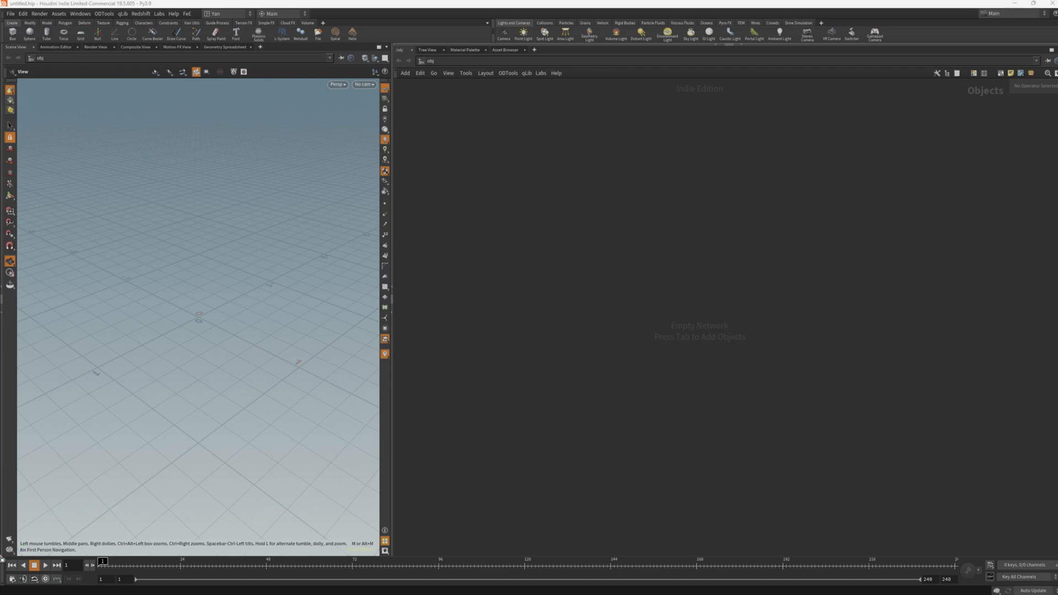
Set the empty scene's frame rate to 24 FPS in the global animation options.
click(12, 580)
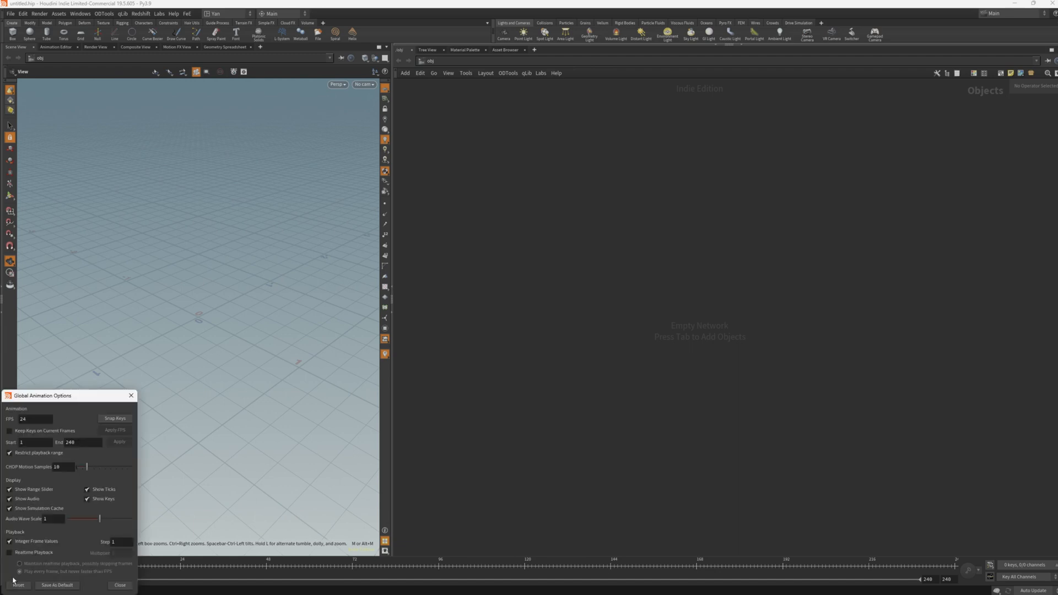
double_click(37, 420)
text(2)
text(4)
drag(78, 399, 108, 363)
click(150, 548)
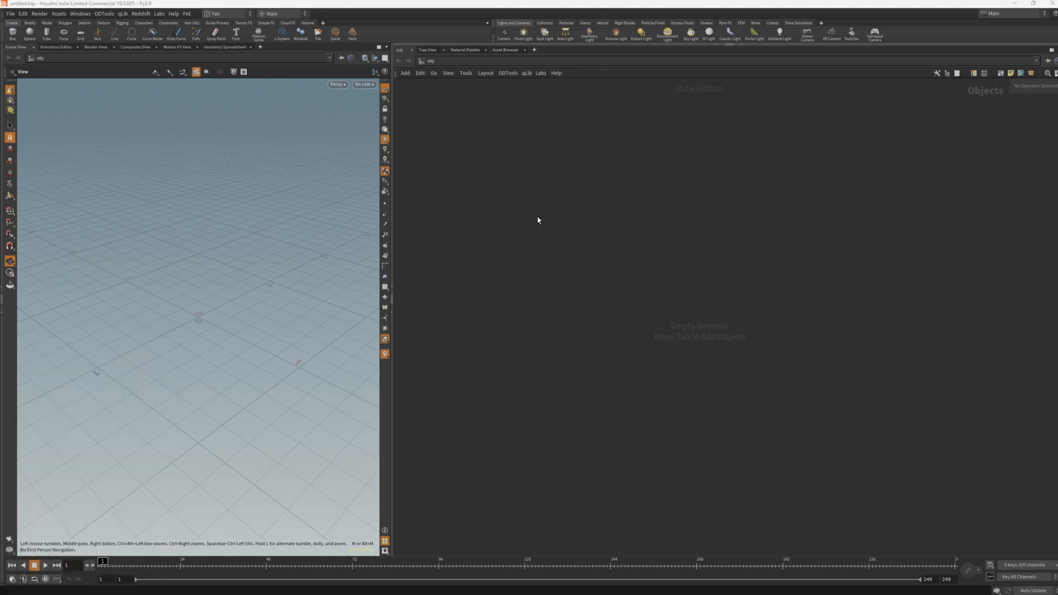
Add a Geometry object to the empty scene and name it fiber_fx.
key(Tab)
key(Return)
key(Return)
click(565, 217)
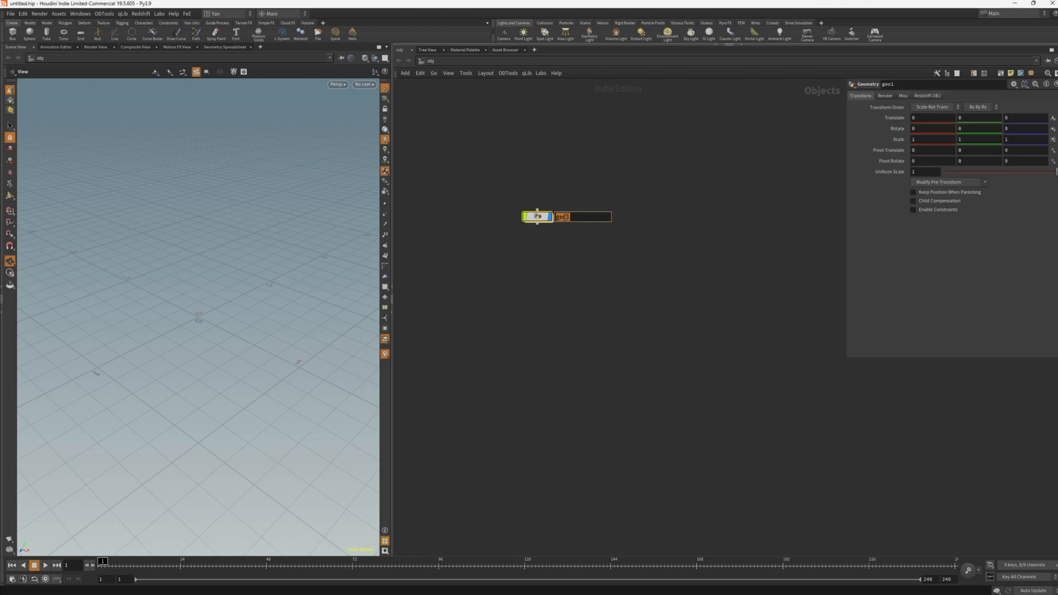
text(fiber_fx)
key(Return)
Go inside the fiber_fx object and add a Grid node.
double_click(545, 216)
key(Tab)
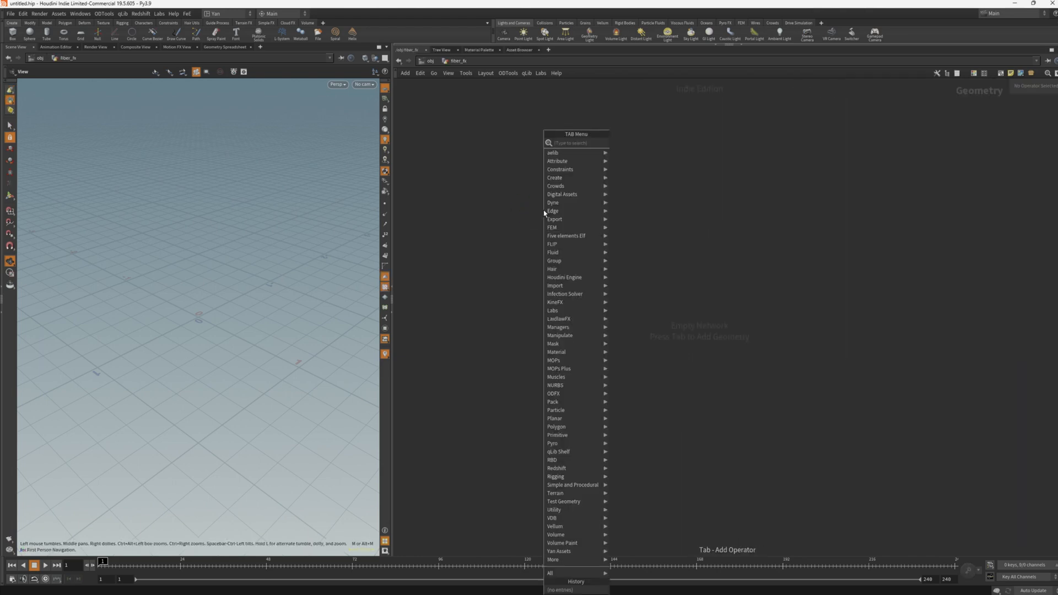
text(grid)
key(Return)
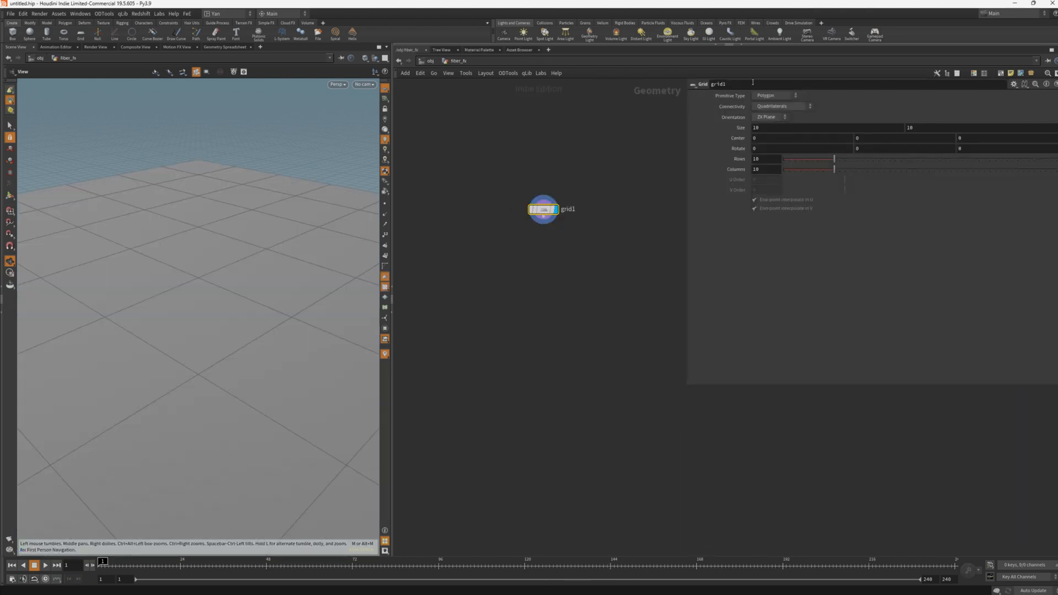
Append a Transform node to the output of grid1.
click(544, 220)
text(tra)
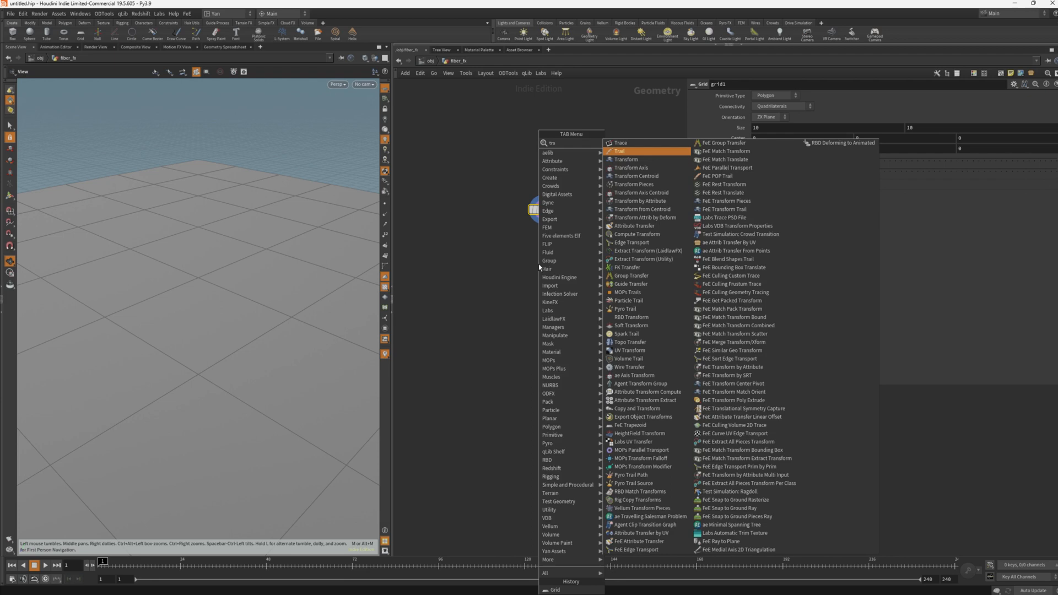
key(Down)
key(Return)
click(539, 267)
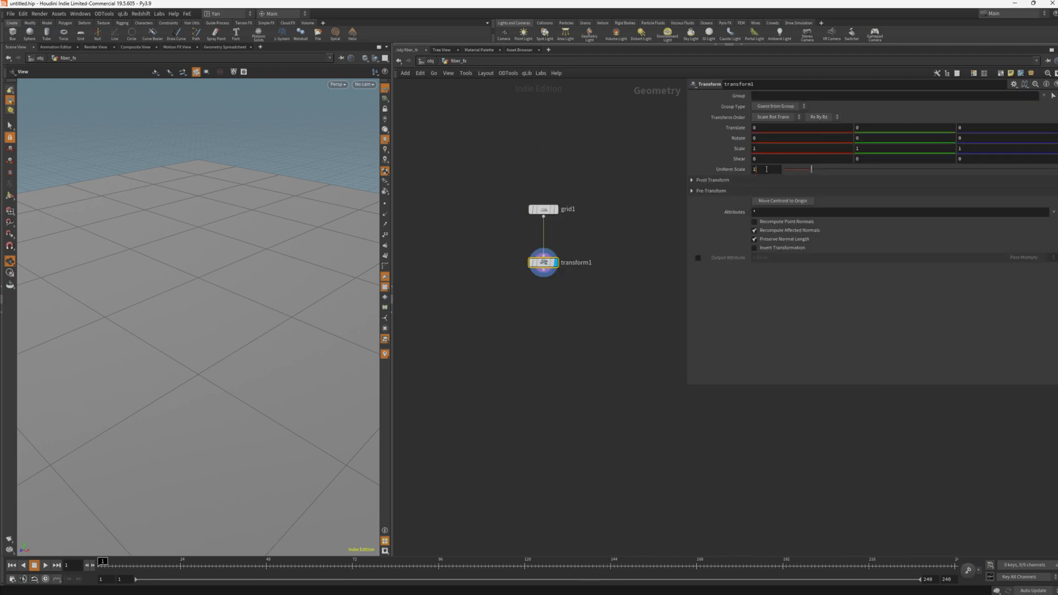
Set transform1's Uniform Scale to 2.2 and its Z scale to 1.5.
text(2.2)
key(Return)
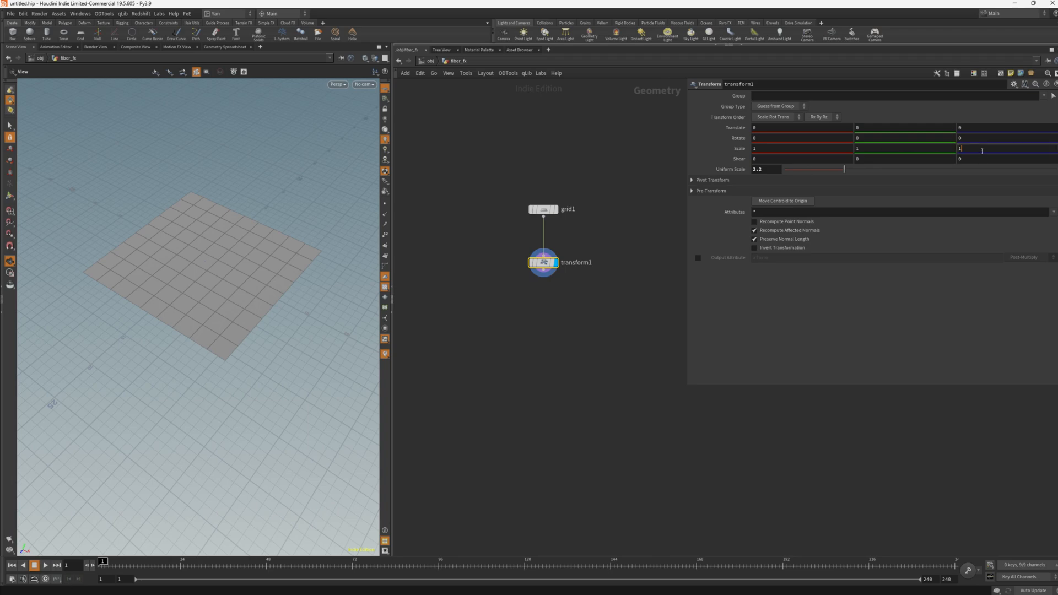
text(.5)
key(Return)
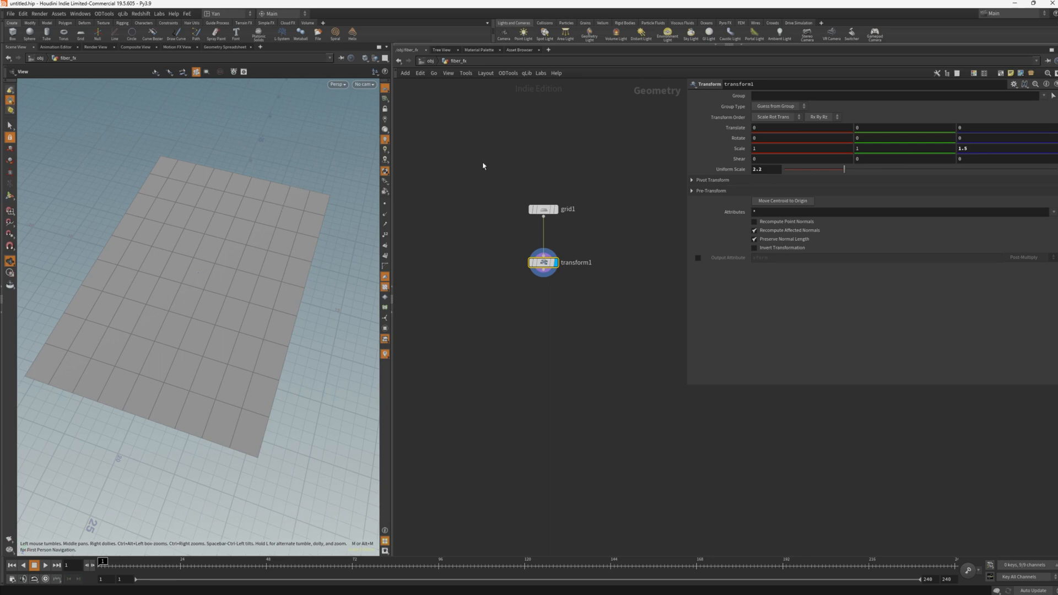
Copy grid1's Columns parameter and paste it as a relative reference into Rows.
drag(485, 175, 606, 231)
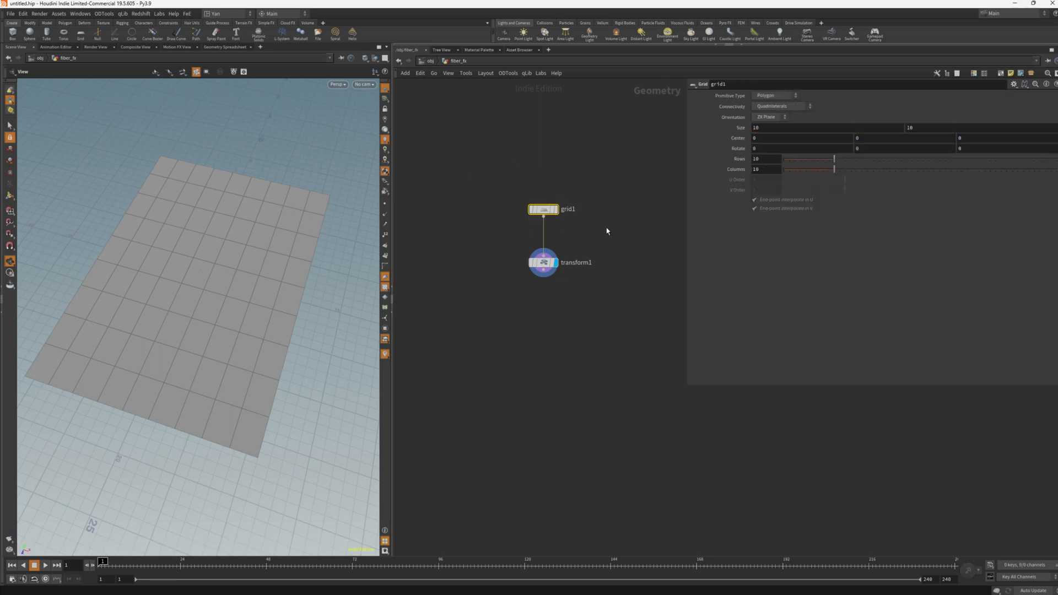
right_click(756, 170)
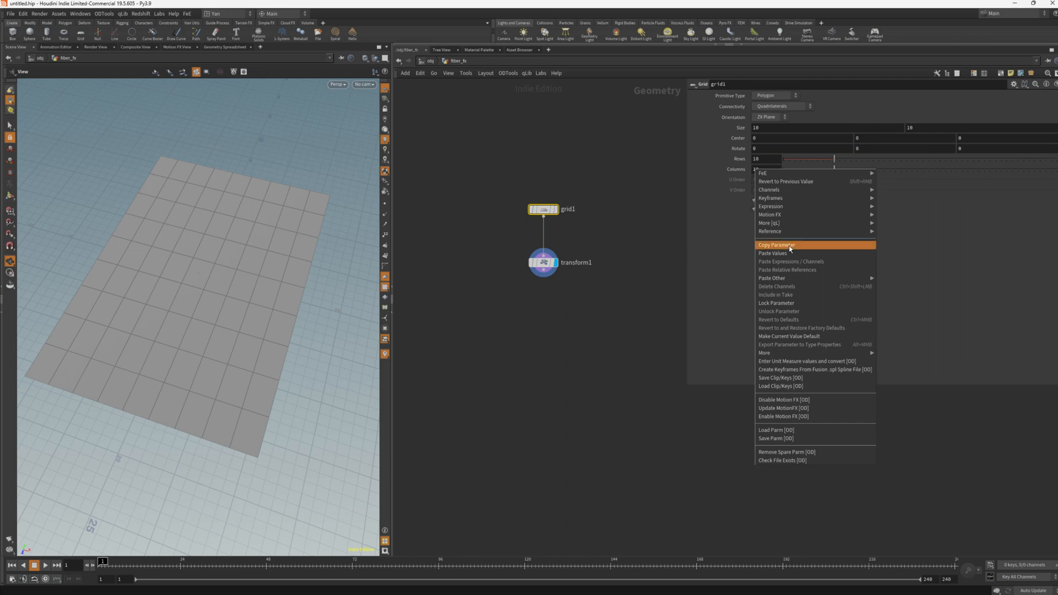
click(794, 247)
right_click(761, 159)
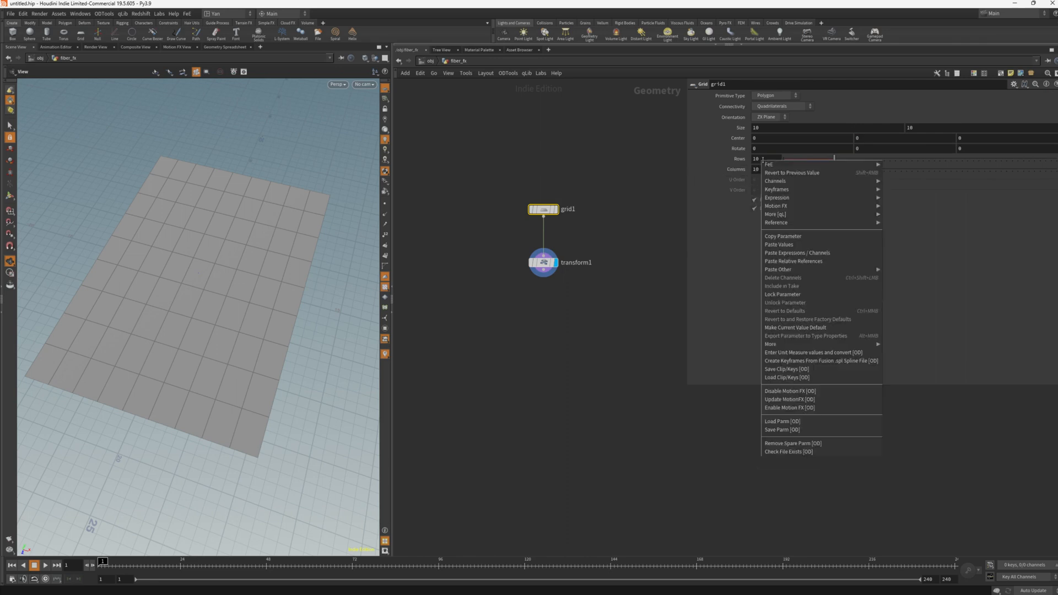
click(805, 264)
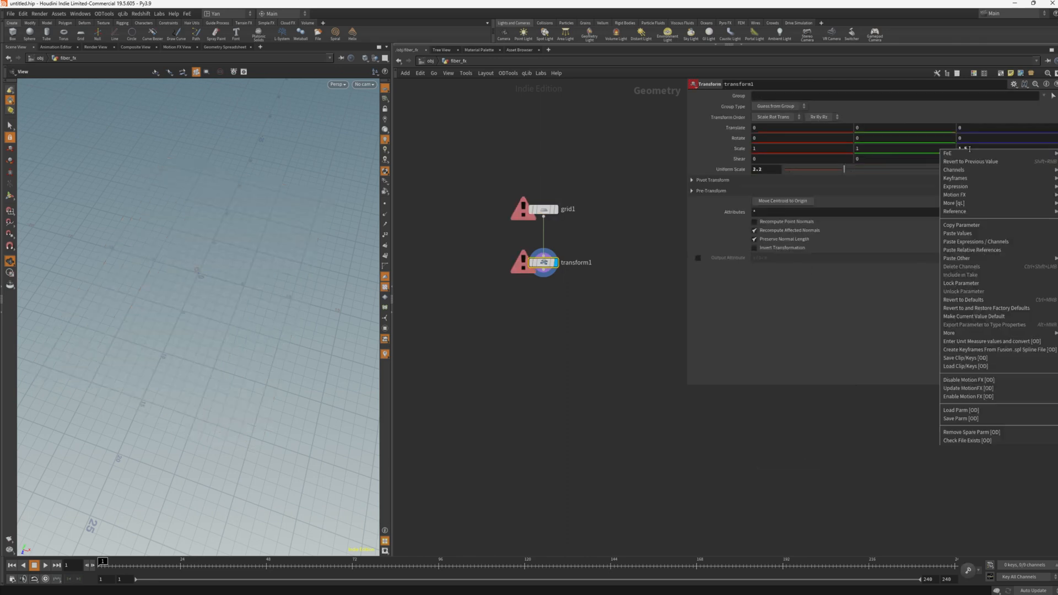
Multiply grid1's Rows expression by transform1's Z scale, and set Columns to 22.
click(970, 234)
click(543, 209)
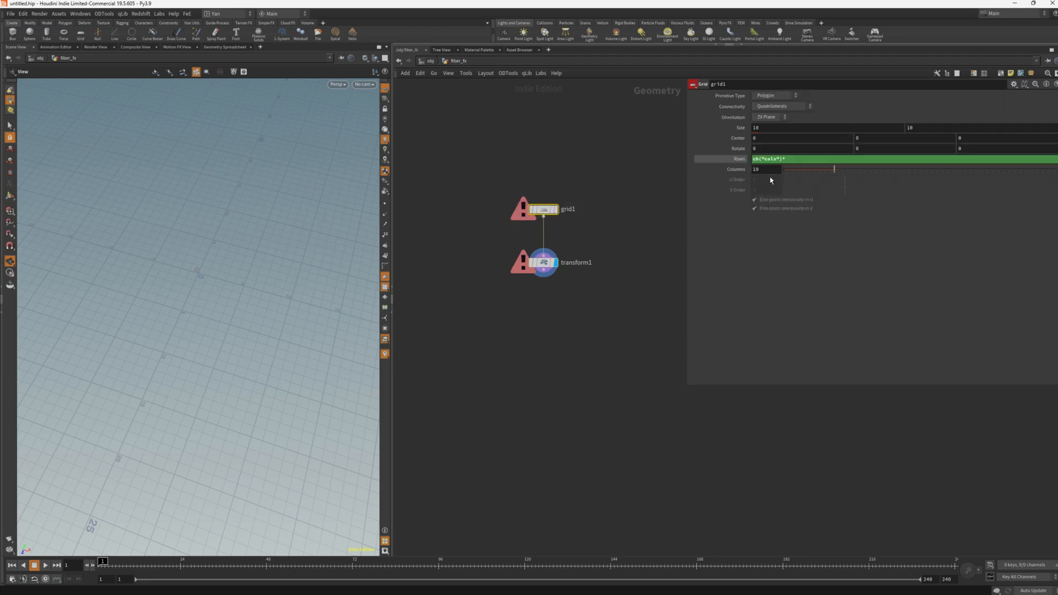
key(Return)
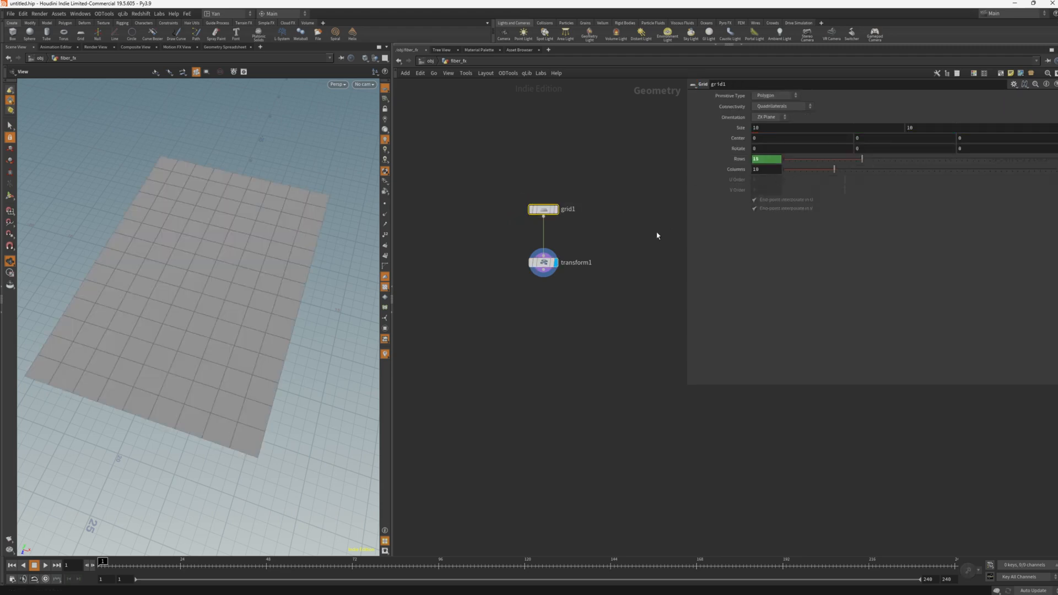
drag(833, 169, 901, 169)
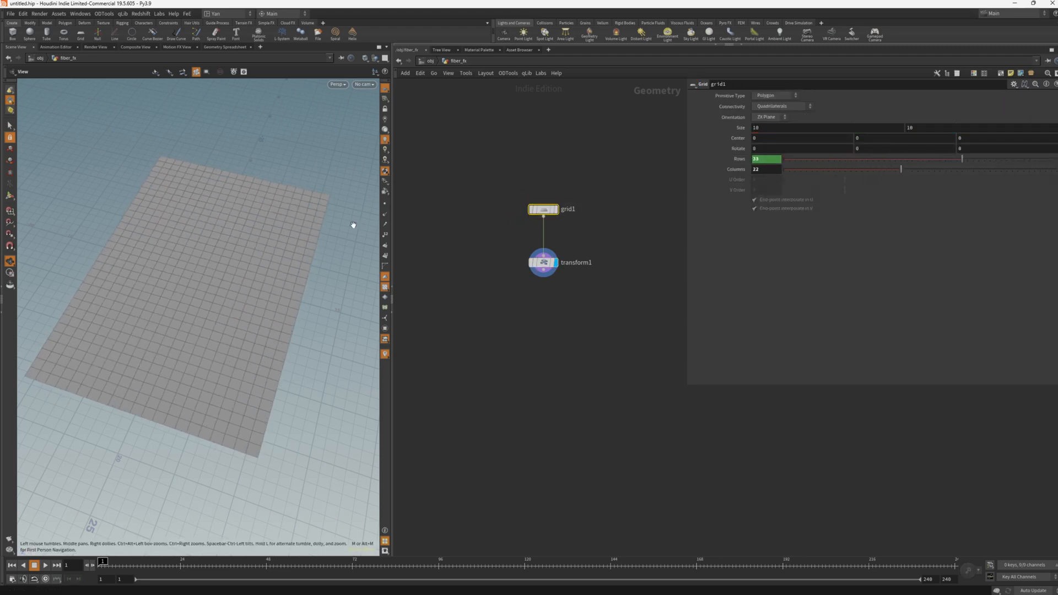
Append a UV Project node after transform1 and make its Y scale reference its X scale.
key(Tab)
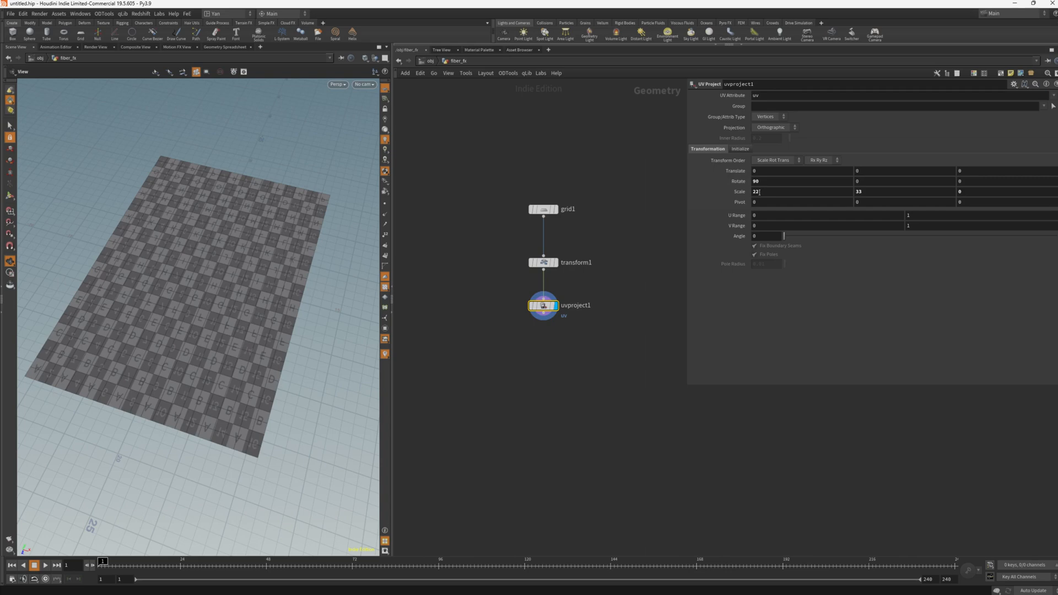
right_click(759, 192)
click(863, 211)
right_click(869, 191)
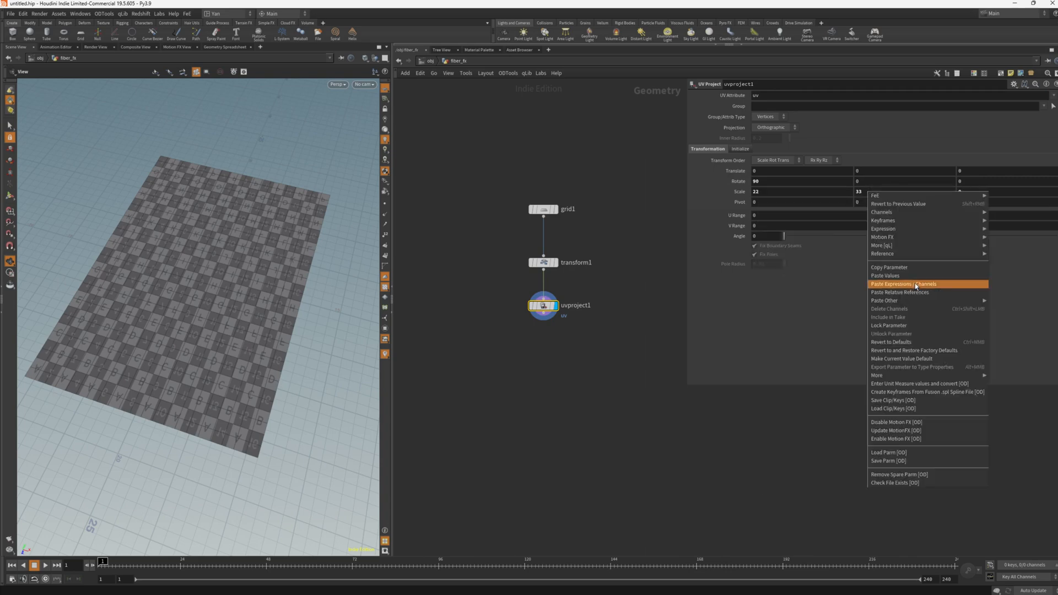
click(916, 289)
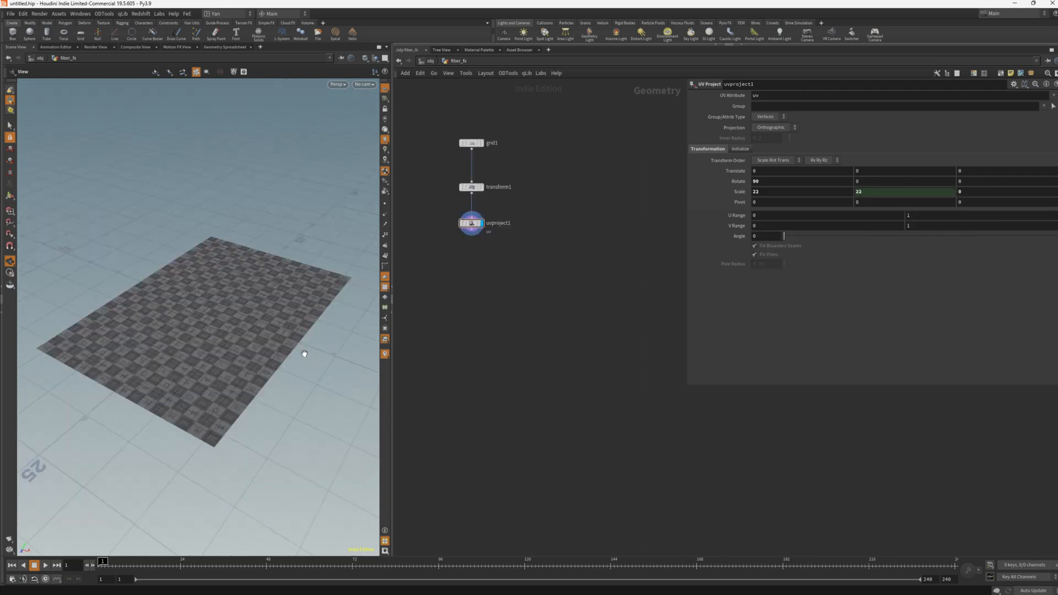
Append a Magnet node after uvproject1, connect it and arrange the two nodes in the chain.
drag(316, 361, 443, 383)
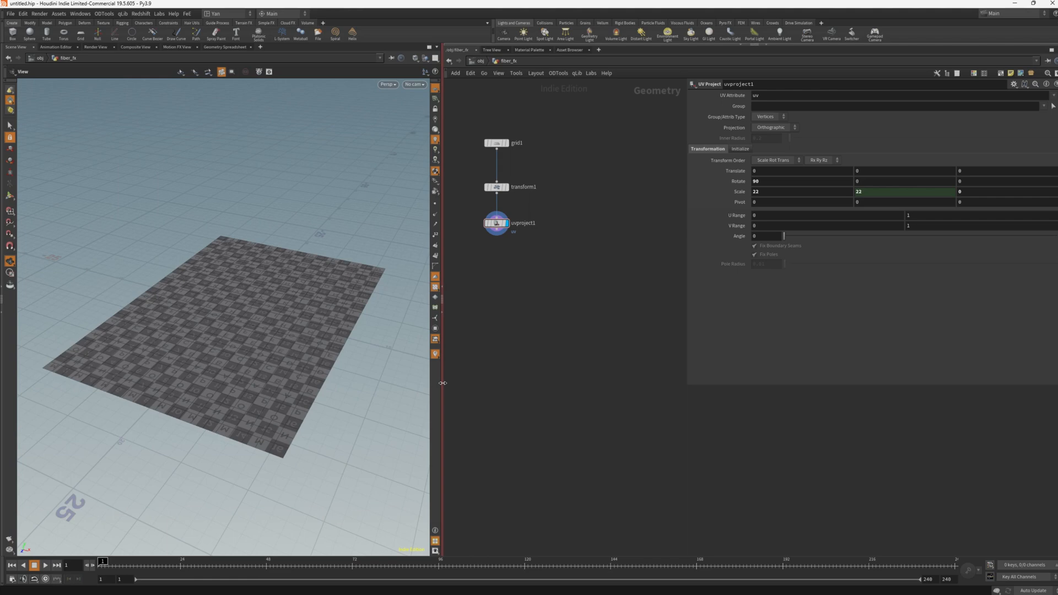
key(Tab)
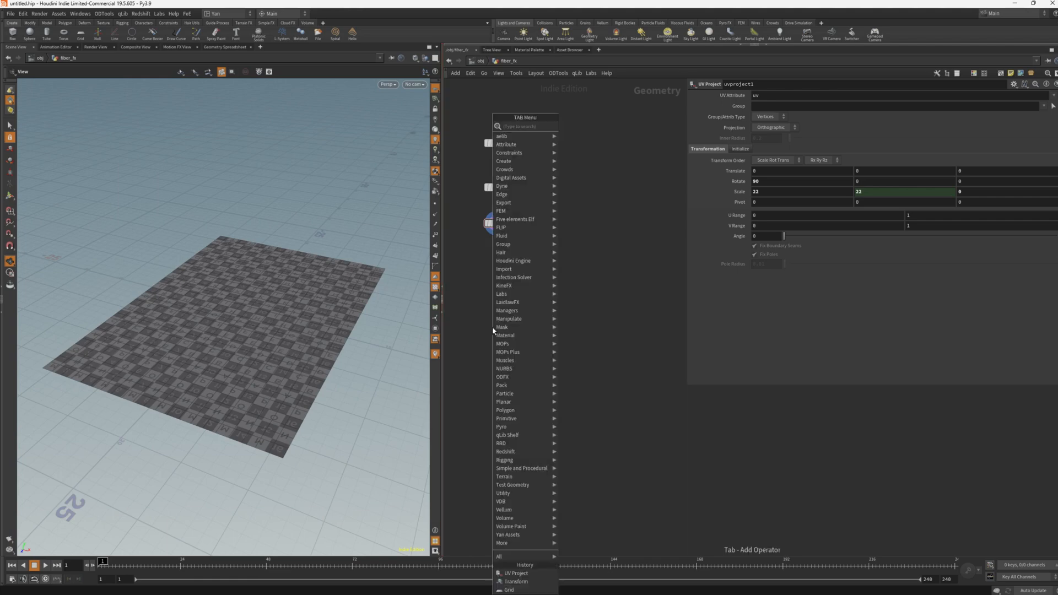
text(mag)
key(Return)
key(Return)
drag(494, 228, 488, 321)
drag(492, 328, 496, 342)
click(507, 342)
Add a Metaball node beside the grid chain in the fiber_fx network.
key(Tab)
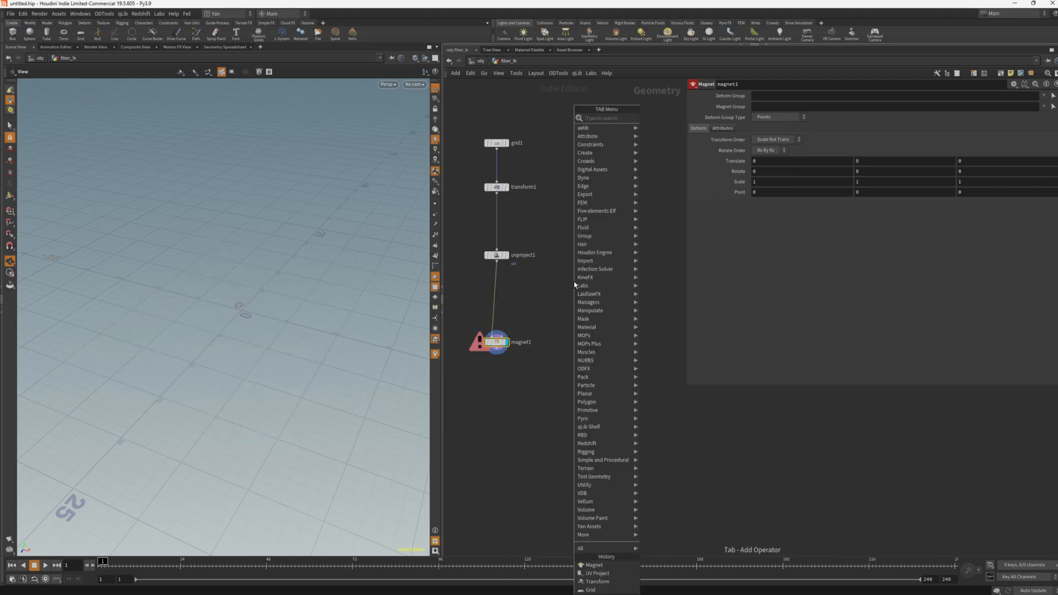
text(meta)
key(Return)
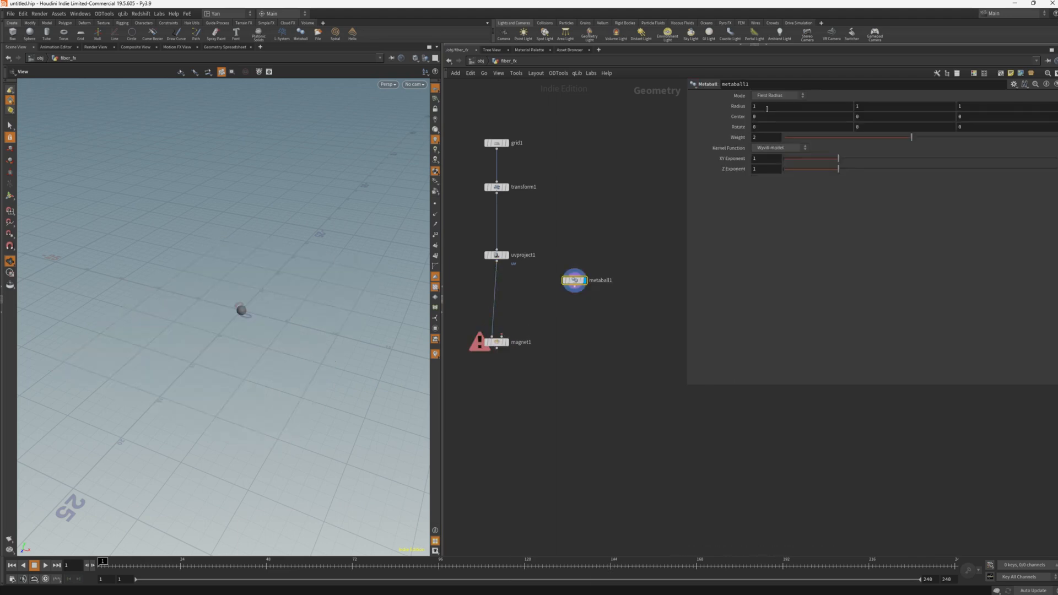
Set metaball1's Radius to 21, 5 and 6.6.
click(767, 109)
text(21)
key(Tab)
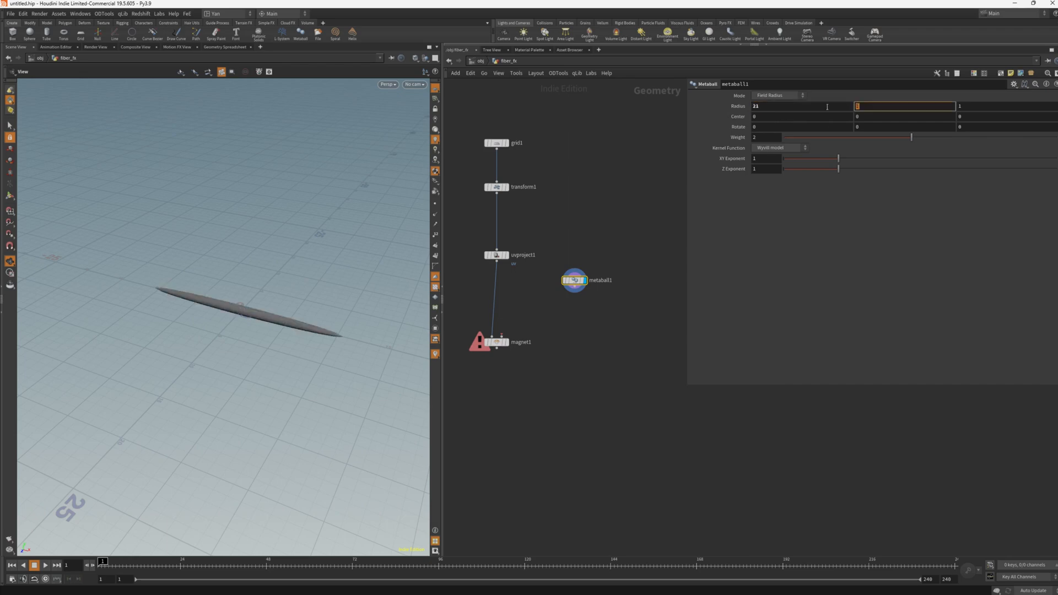
text(5)
key(Tab)
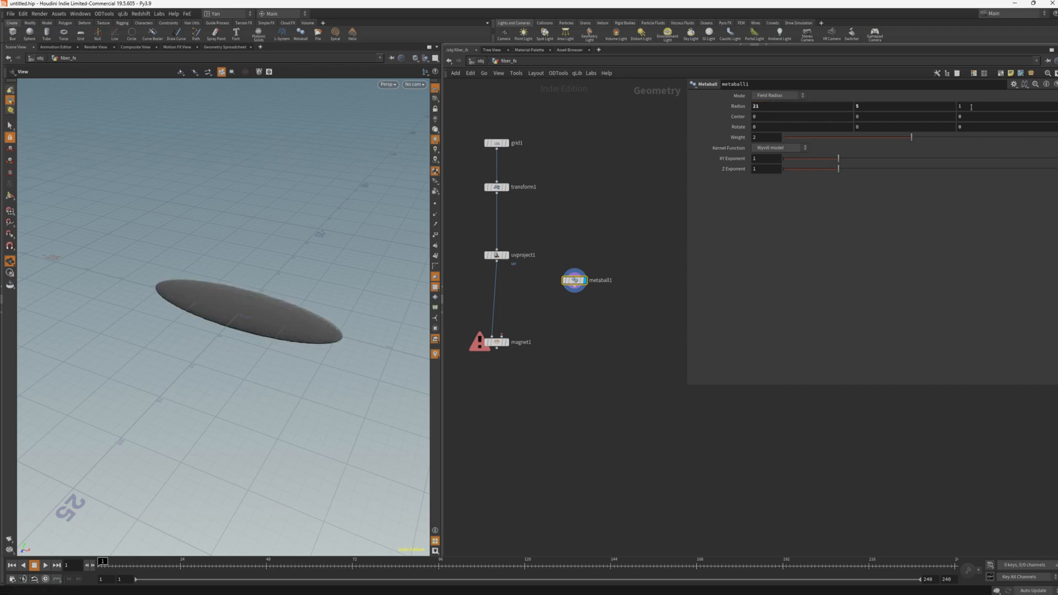
text(6.6)
key(Return)
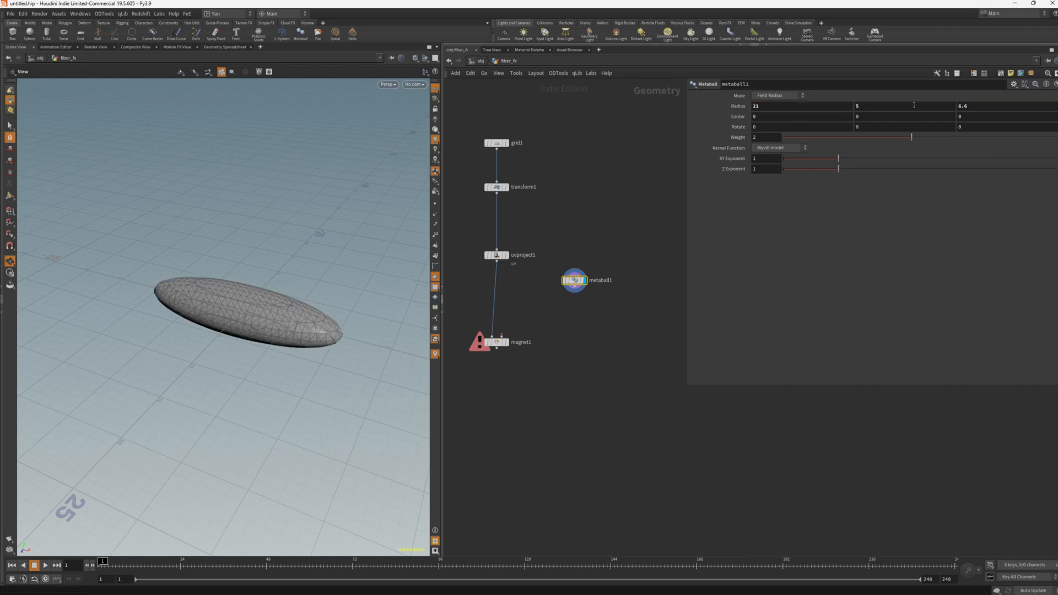
drag(264, 308, 320, 308)
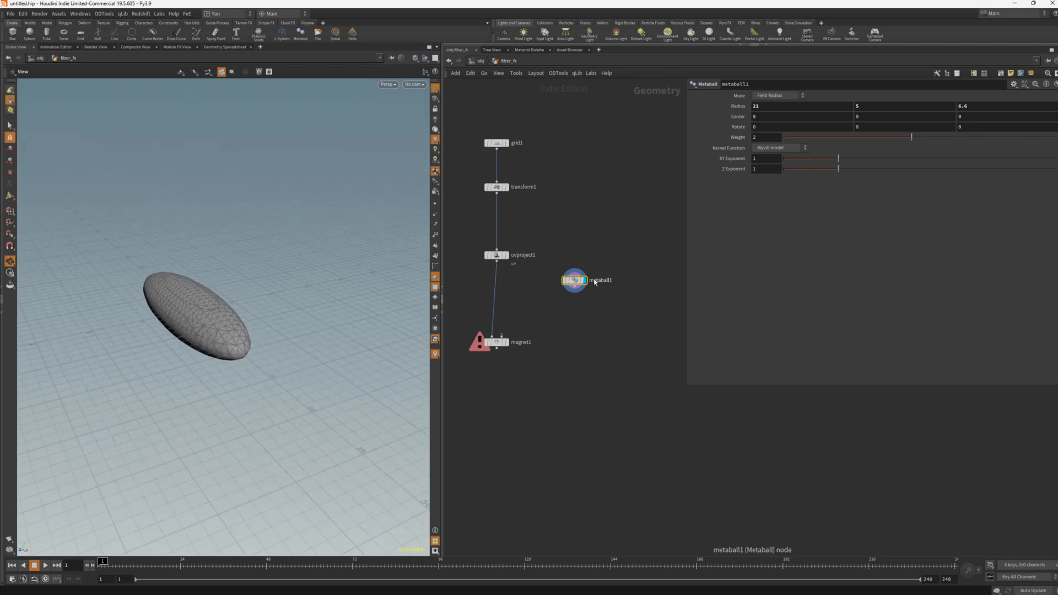
Append a Transform node below metaball1 and display it.
key(Tab)
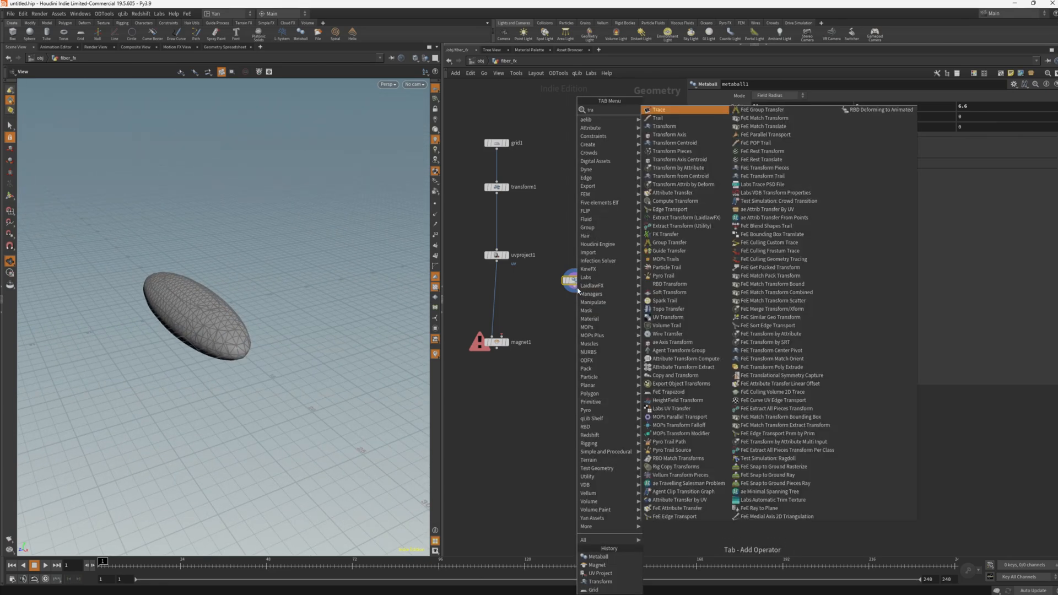
click(573, 284)
click(573, 285)
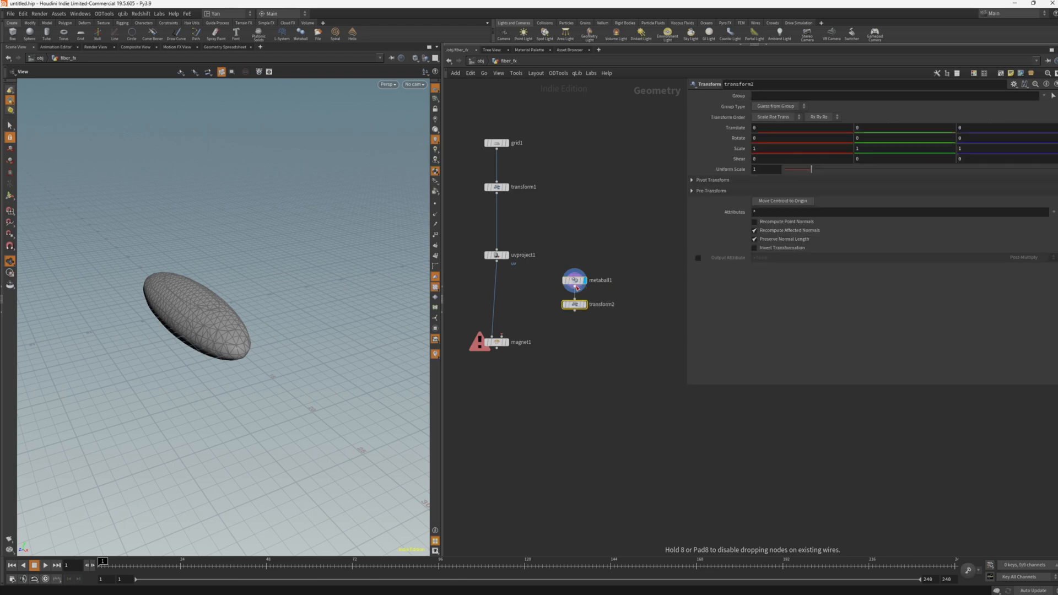
scroll(541, 333, up, 2)
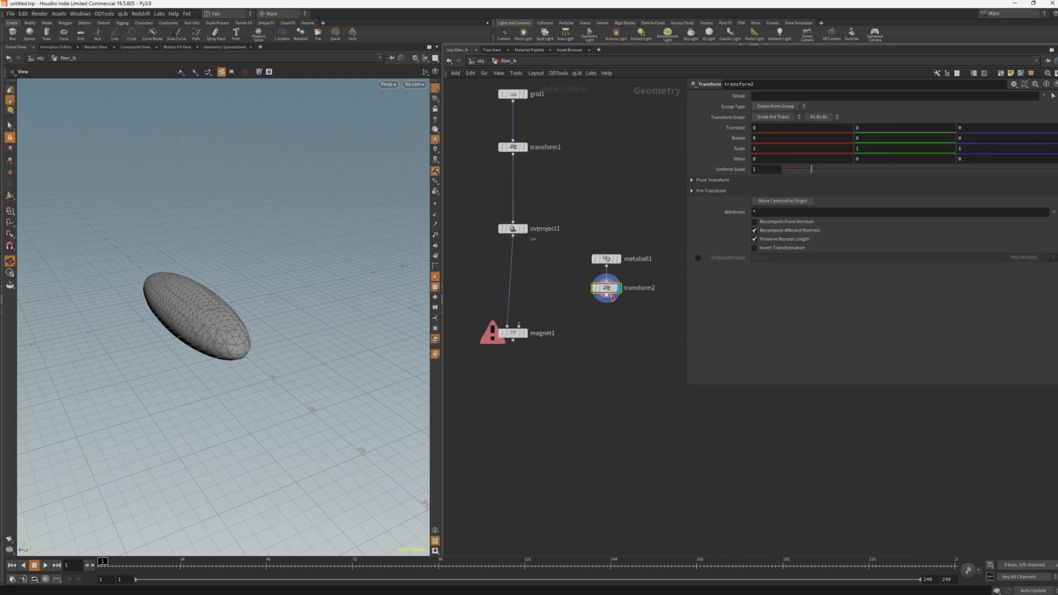
Wire transform2 into magnet1's second input and display magnet1.
click(610, 298)
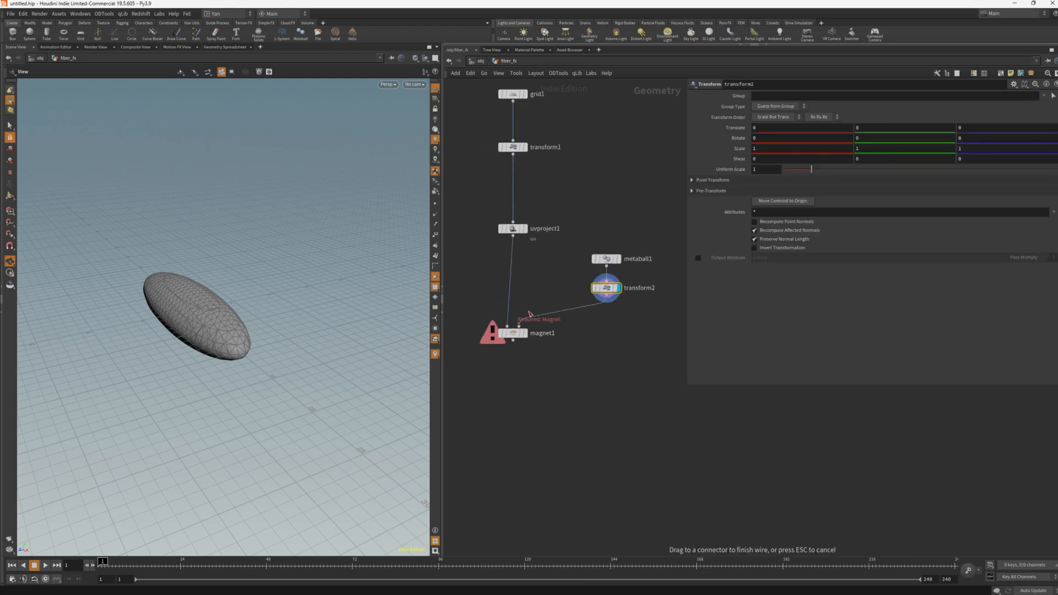
click(520, 325)
click(525, 333)
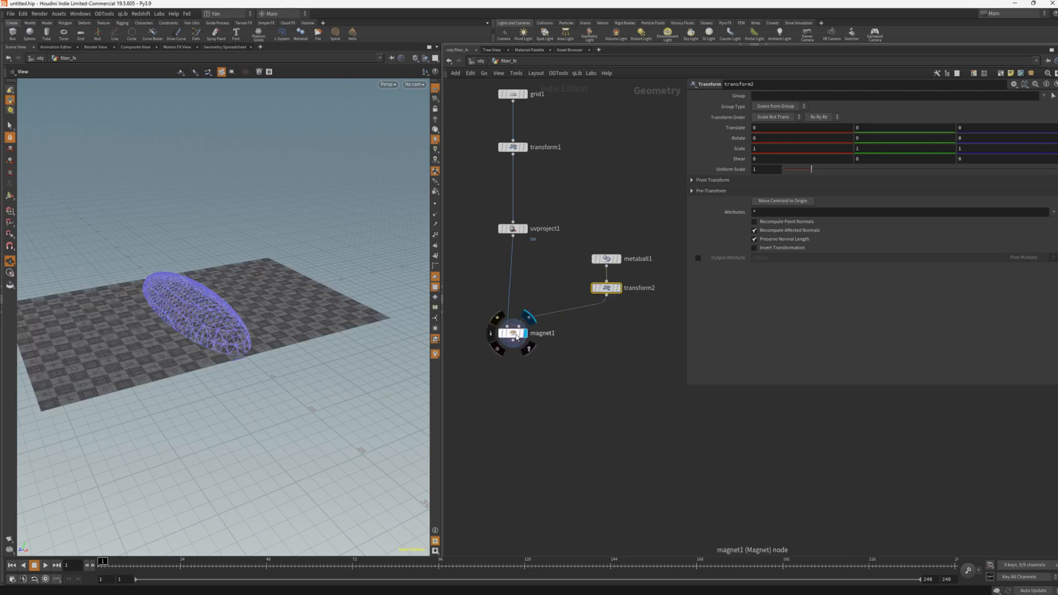
Set magnet1's Y Translate to 0.05.
click(512, 333)
drag(274, 321, 246, 318)
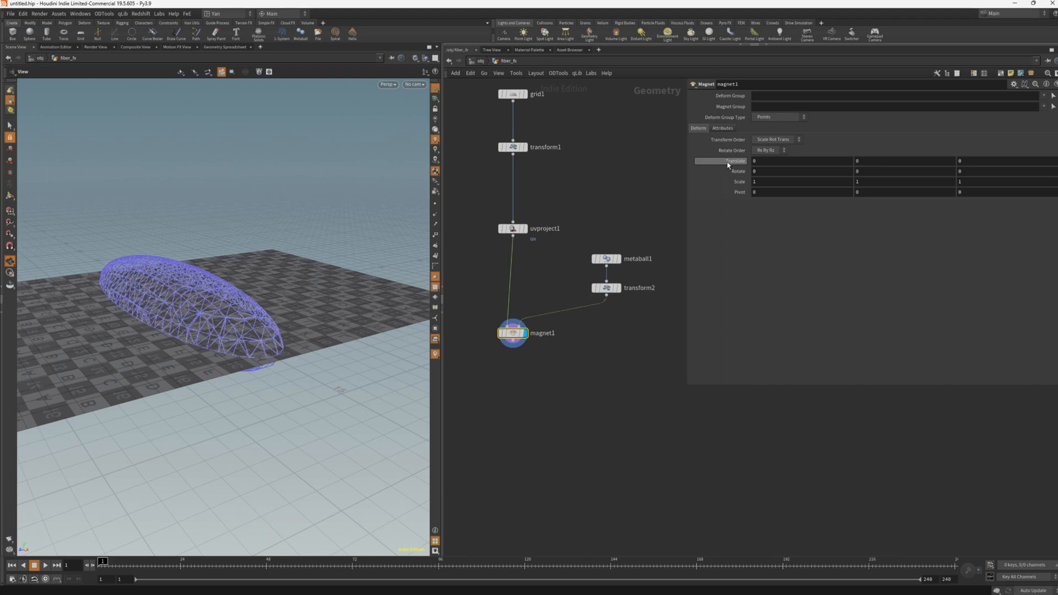
mouse_move(728, 164)
click(867, 161)
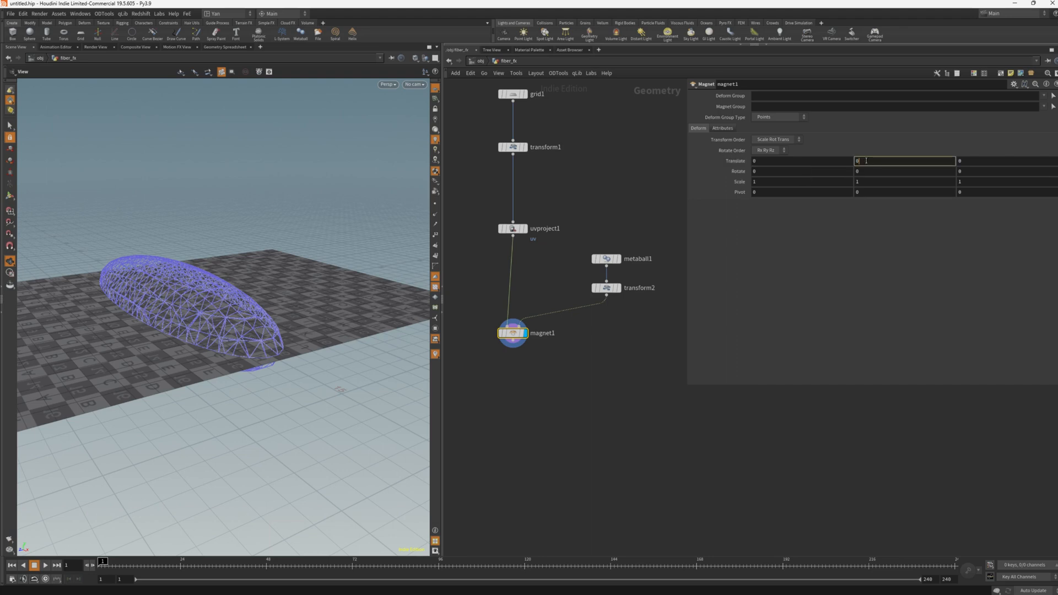
text(.05)
key(Return)
drag(427, 286, 250, 310)
Set metaball1's Weight to 10.
click(606, 258)
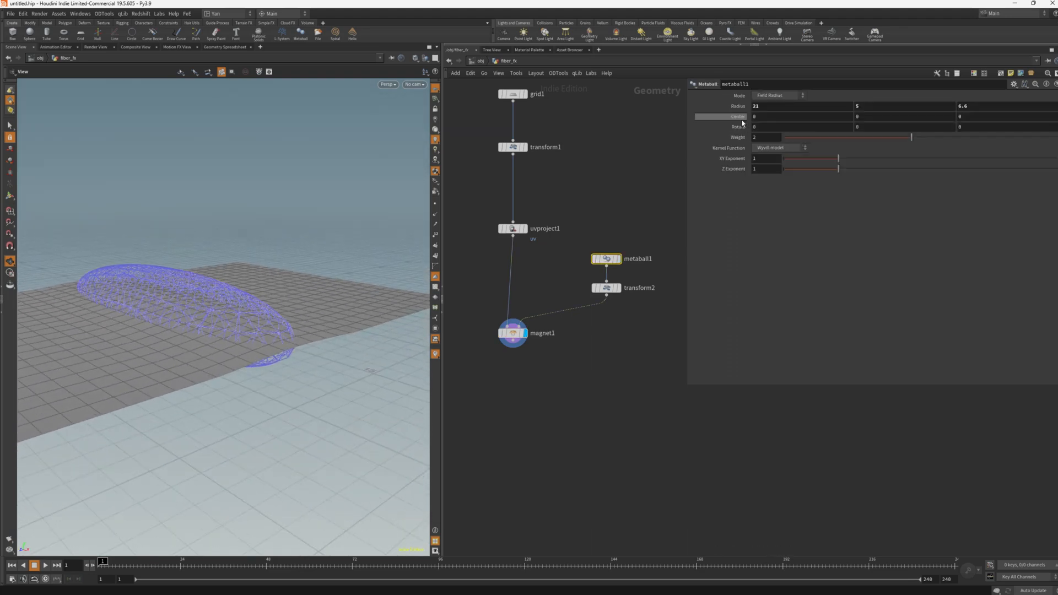
double_click(756, 137)
text(10)
key(Return)
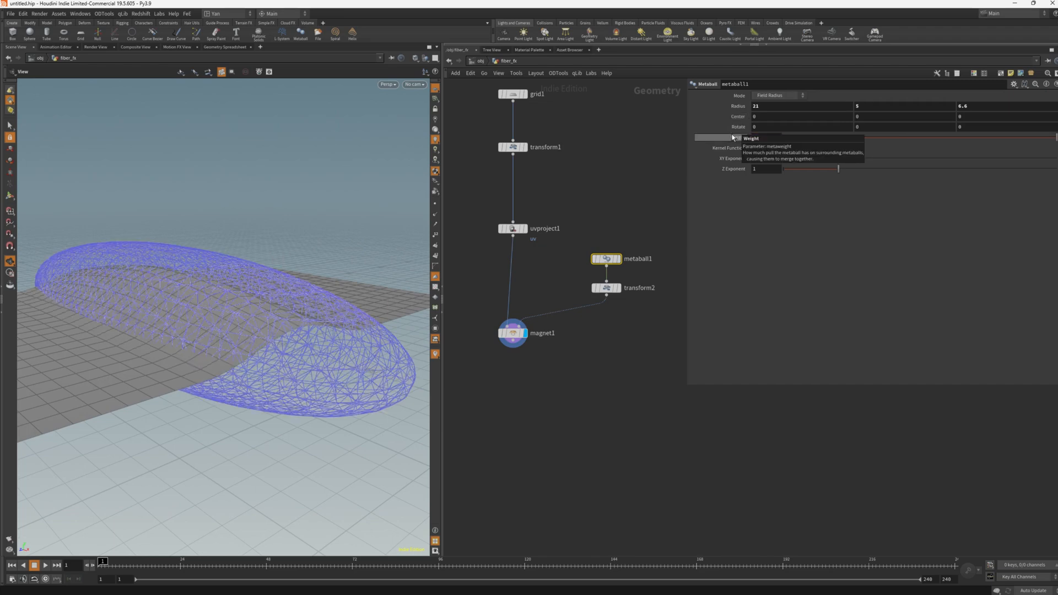
drag(244, 324, 282, 336)
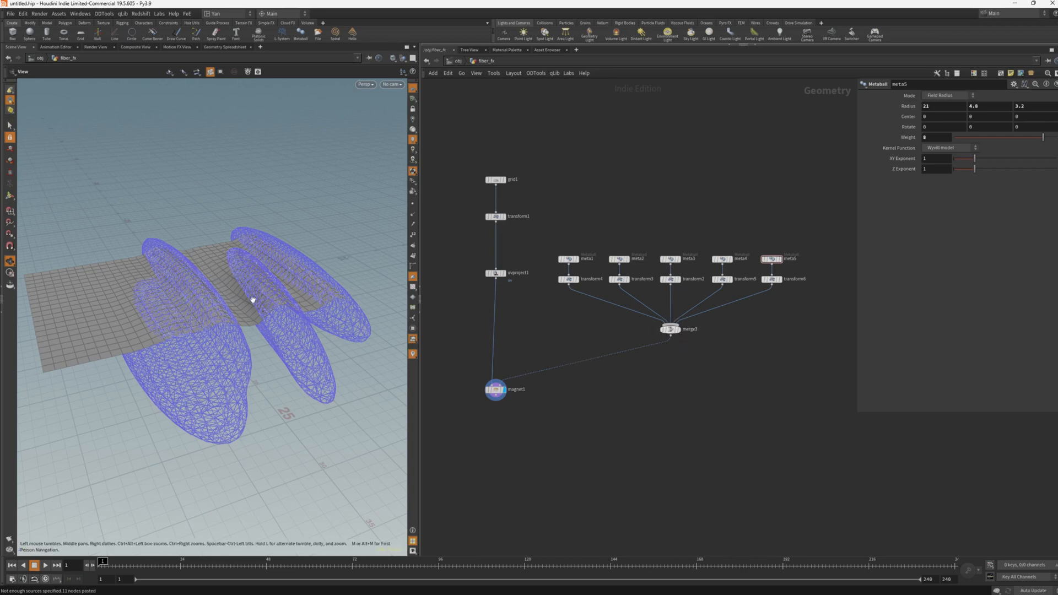
Display merge3 to examine the merged metaballs on their own.
click(675, 330)
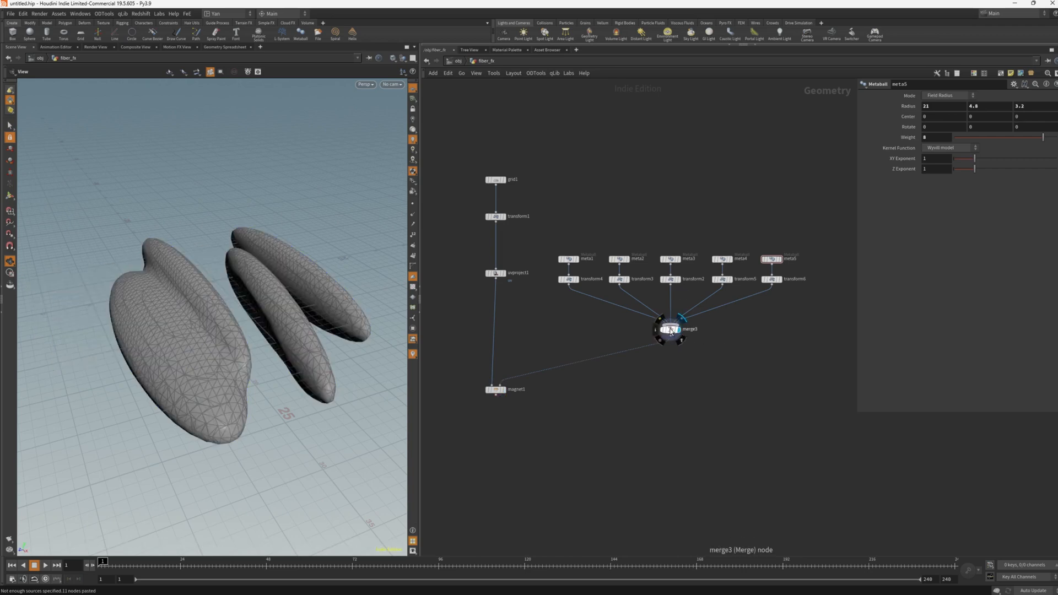
click(670, 330)
Duplicate the meta1 and transform4 pair above the other metaballs, and undo the duplication.
drag(604, 246, 628, 285)
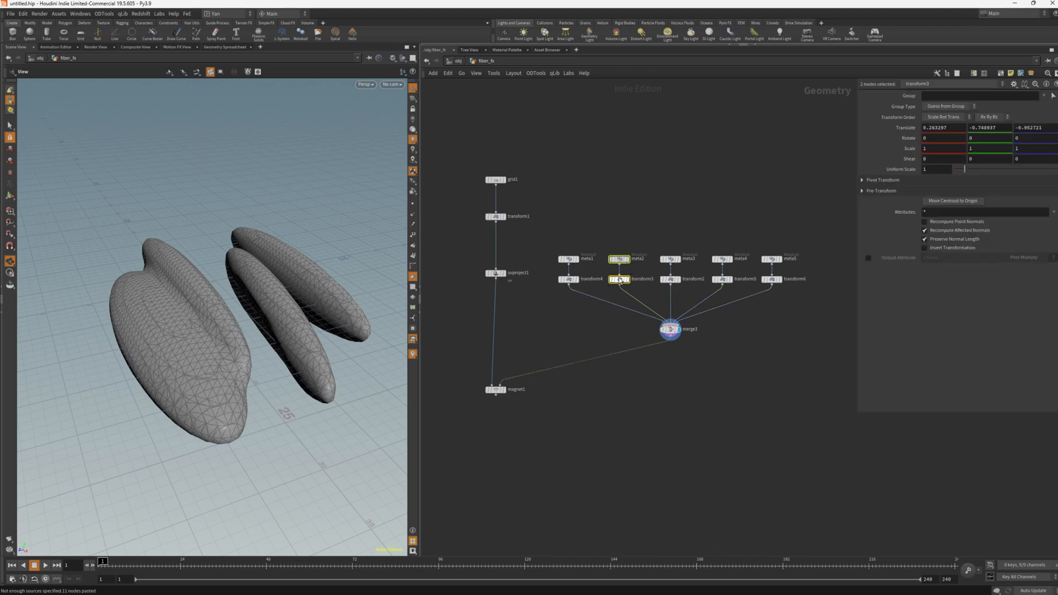
drag(581, 238, 625, 238)
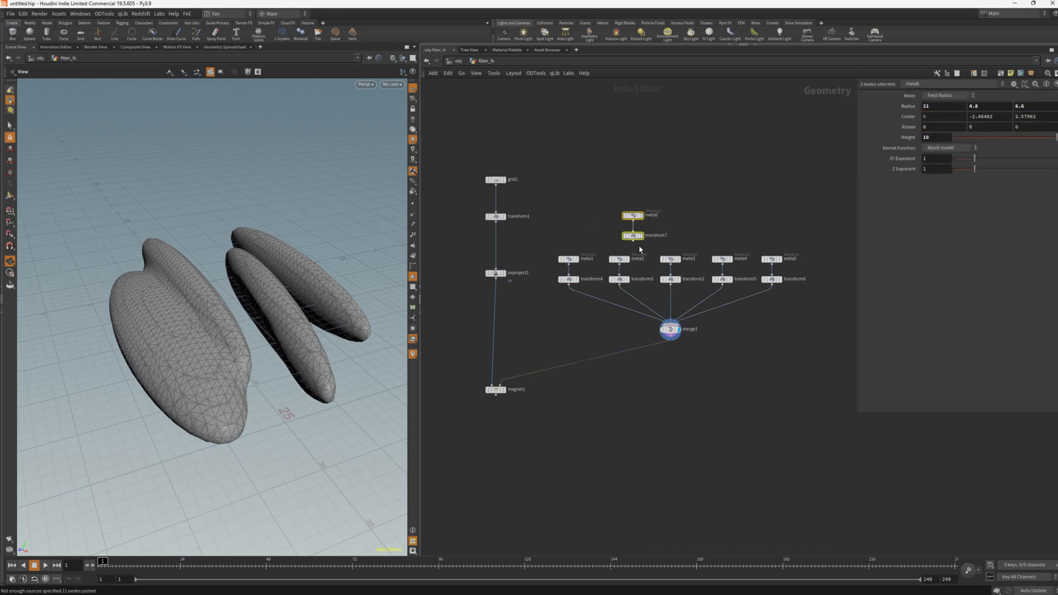
key(ctrl+z)
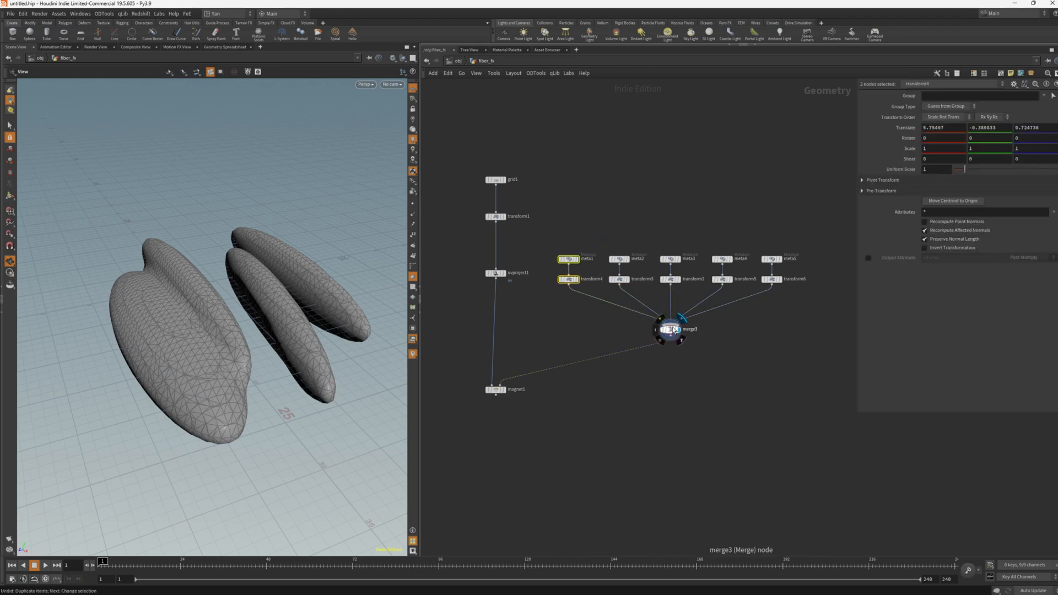
Examine the merged metaballs at merge3, and switch the display back to magnet1 with that node selected.
scroll(670, 330, up, 1)
click(670, 330)
drag(241, 319, 309, 347)
mouse_move(463, 402)
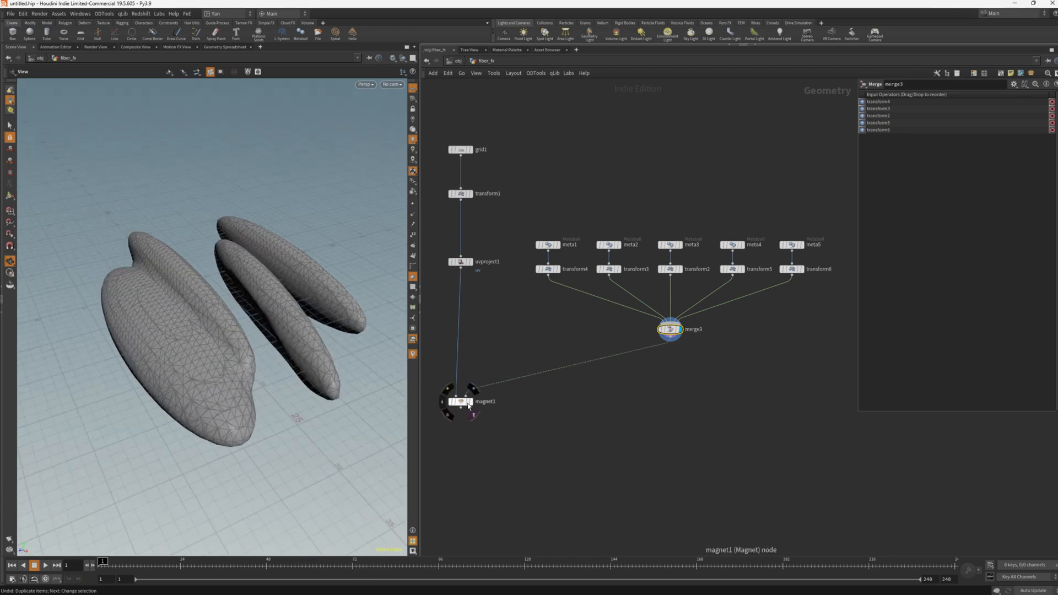
click(472, 402)
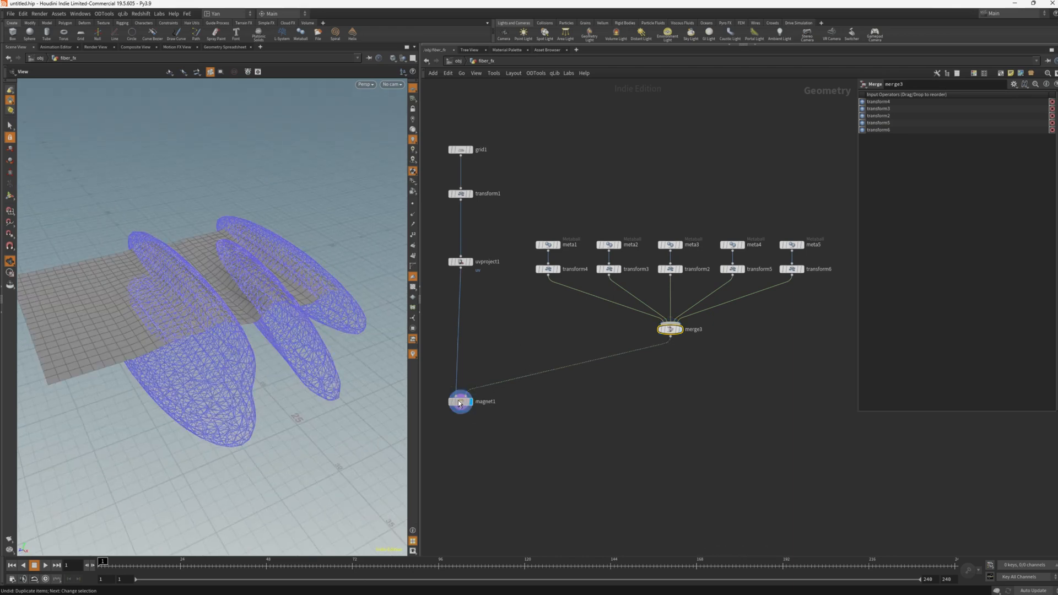
click(462, 402)
mouse_move(244, 283)
mouse_down()
mouse_move(267, 317)
mouse_move(224, 287)
mouse_move(245, 271)
mouse_move(251, 286)
mouse_up()
Append a Null node after magnet1, display it and align it under the chain.
key(Tab)
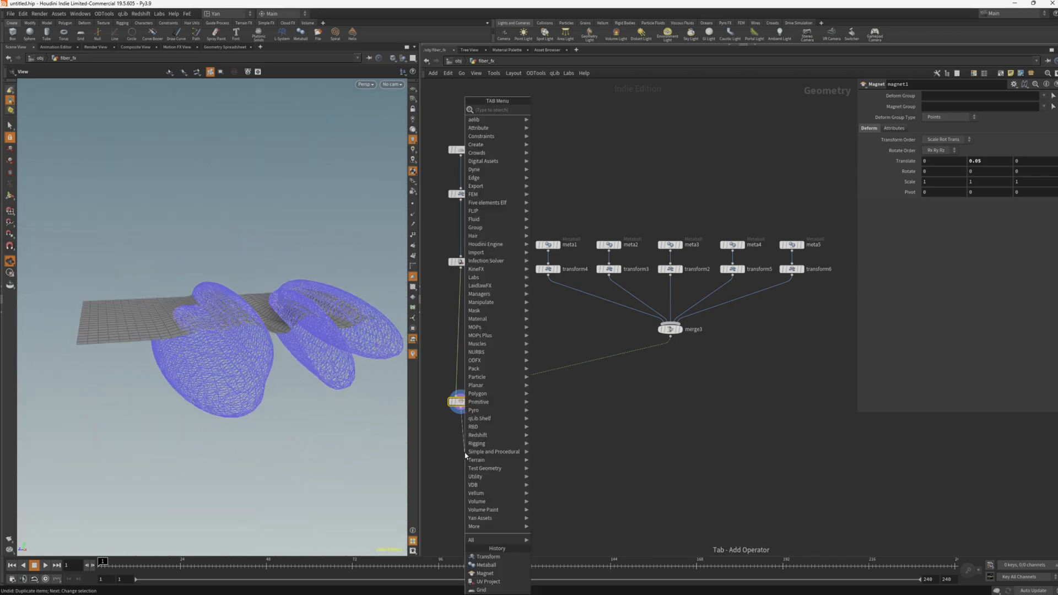
text(null)
key(Return)
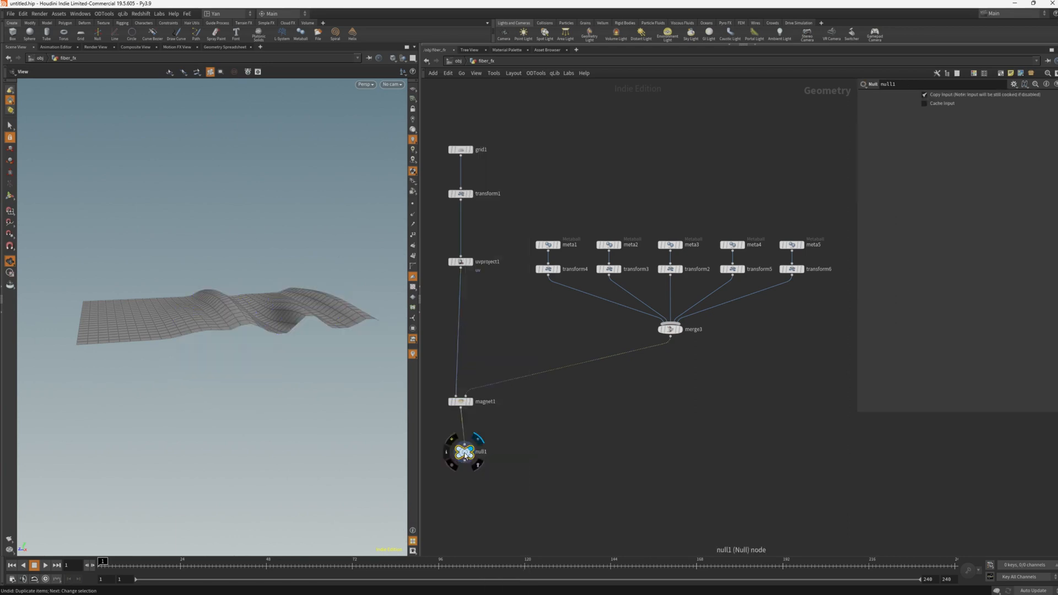
click(461, 449)
mouse_move(264, 342)
mouse_down()
mouse_move(239, 378)
mouse_move(264, 327)
mouse_move(267, 358)
mouse_up()
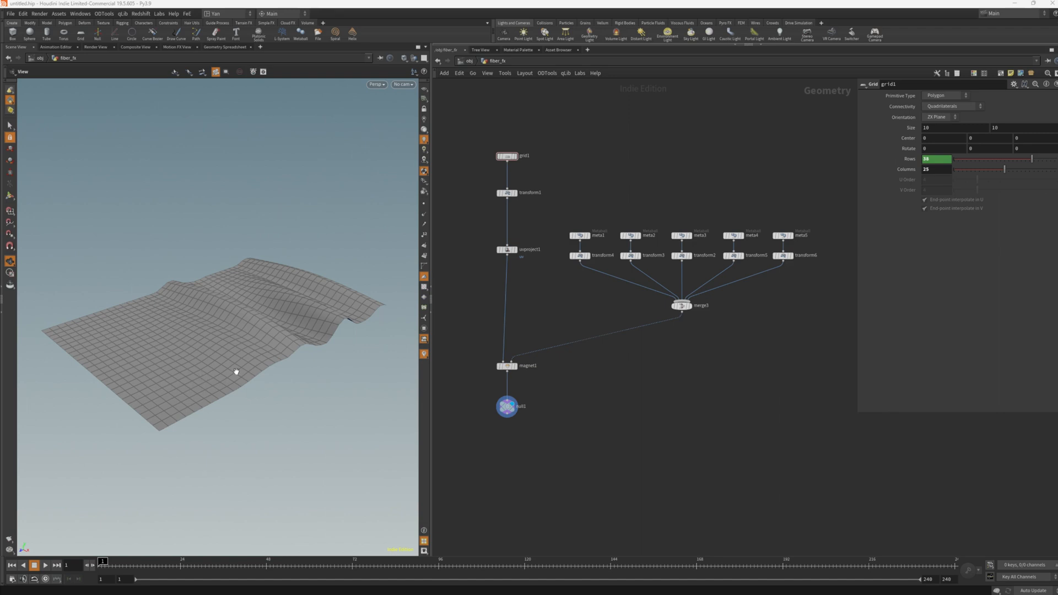
Branch a Distance from Geometry mask node off null1 and feed a new Box into its second input.
click(568, 235)
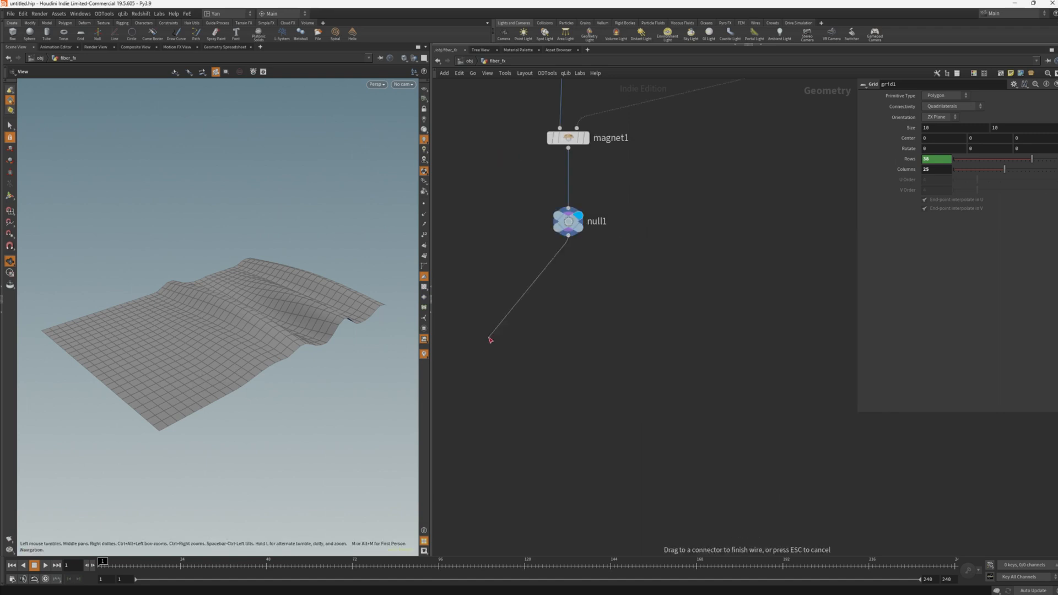
key(Tab)
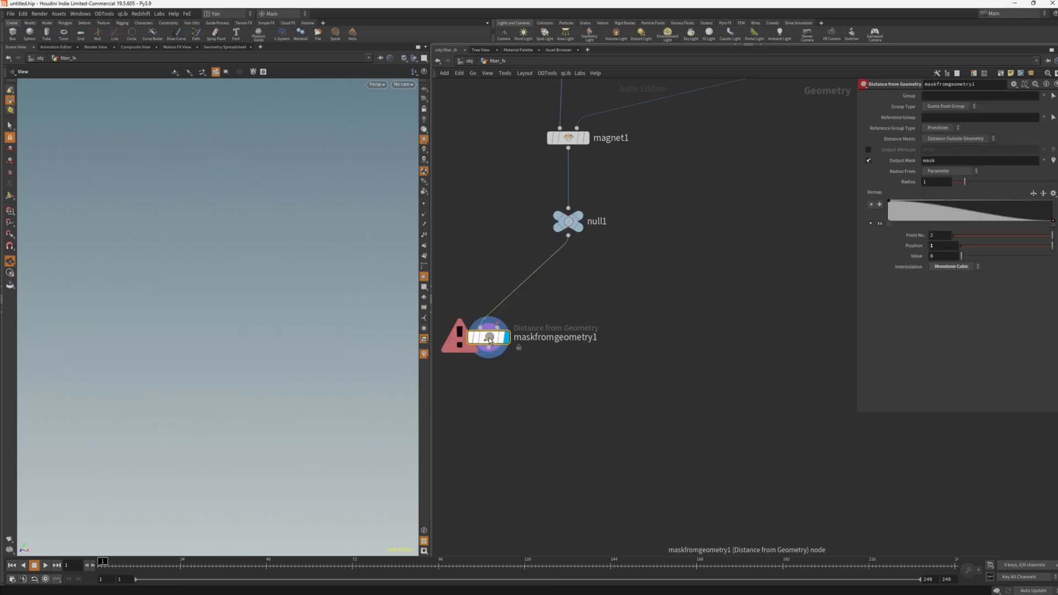
key(Tab)
text(bo)
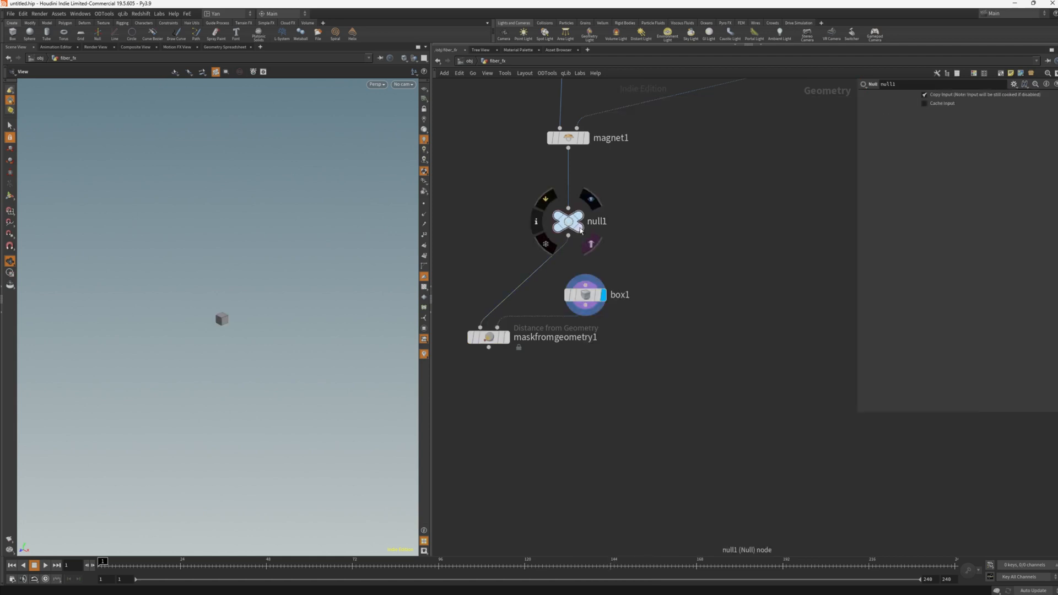
Template null1 and resize box1 to about 23.5 × 4.05 × 10.6, moved along Z over one end of the cloth.
click(591, 244)
click(585, 295)
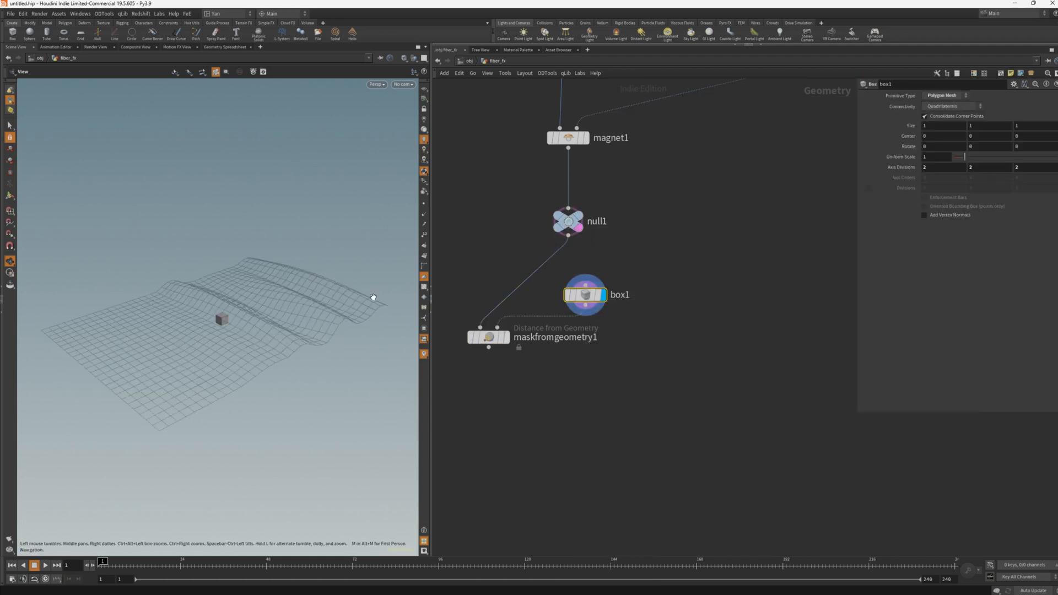
click(10, 196)
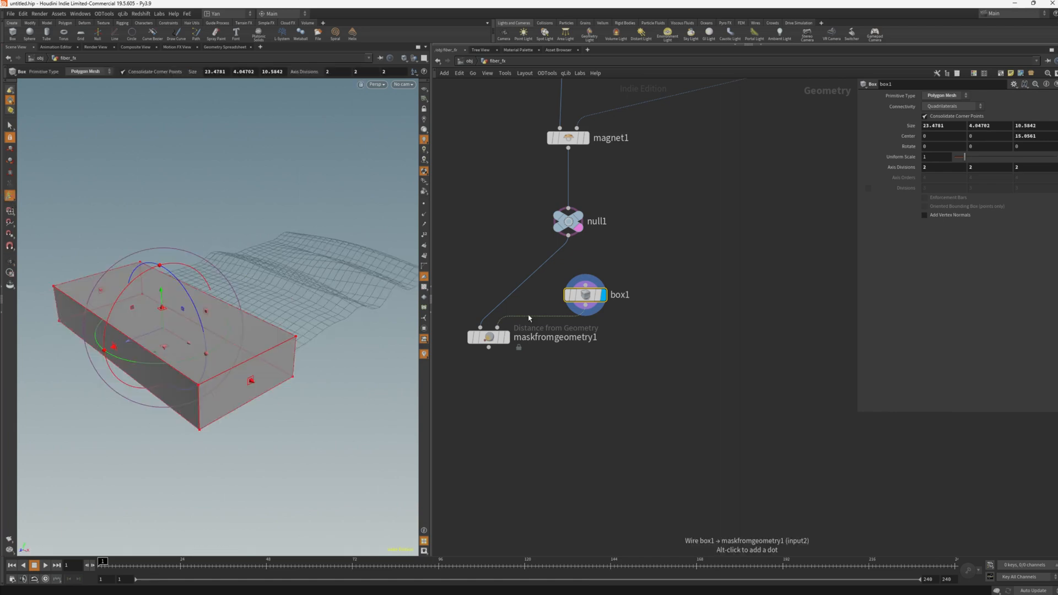
Display and select maskfromgeometry1 to show the mask on the cloth.
click(506, 337)
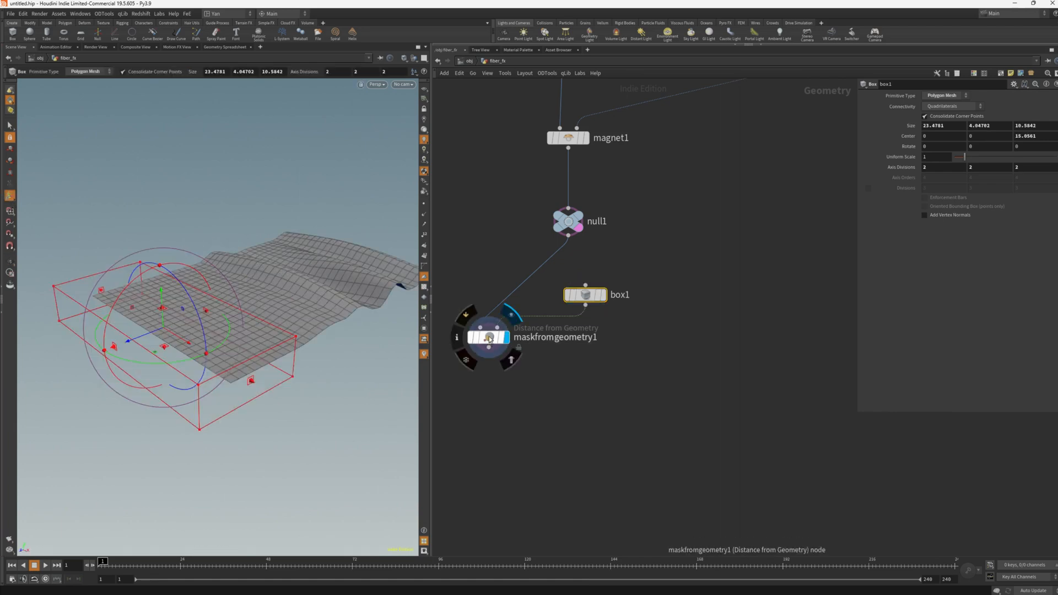
click(489, 338)
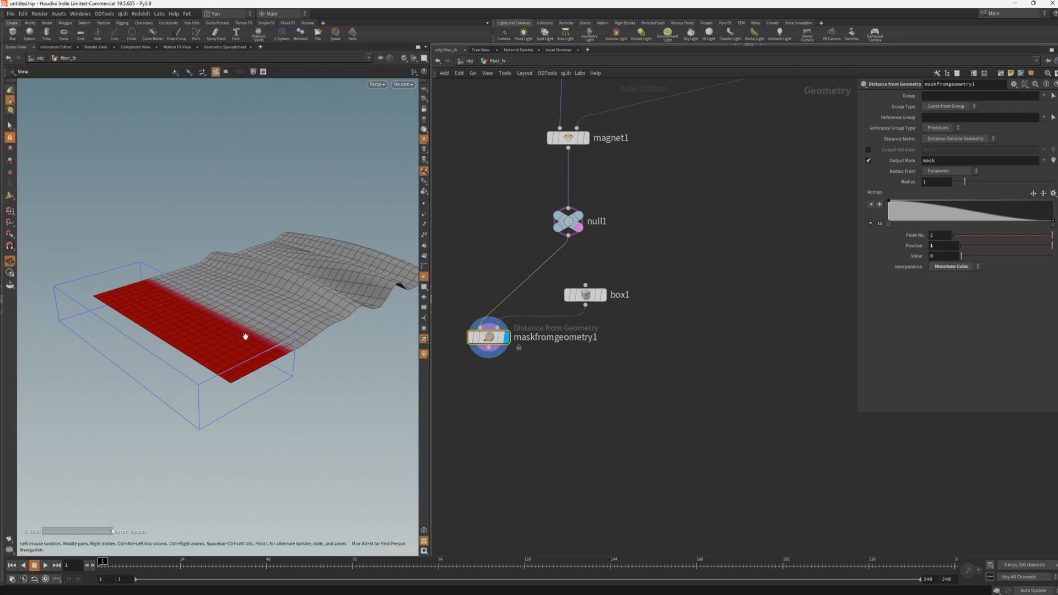
alt+drag(244, 334, 231, 334)
Check maskfromgeometry1's node info and set its Radius to 10.
click(458, 337)
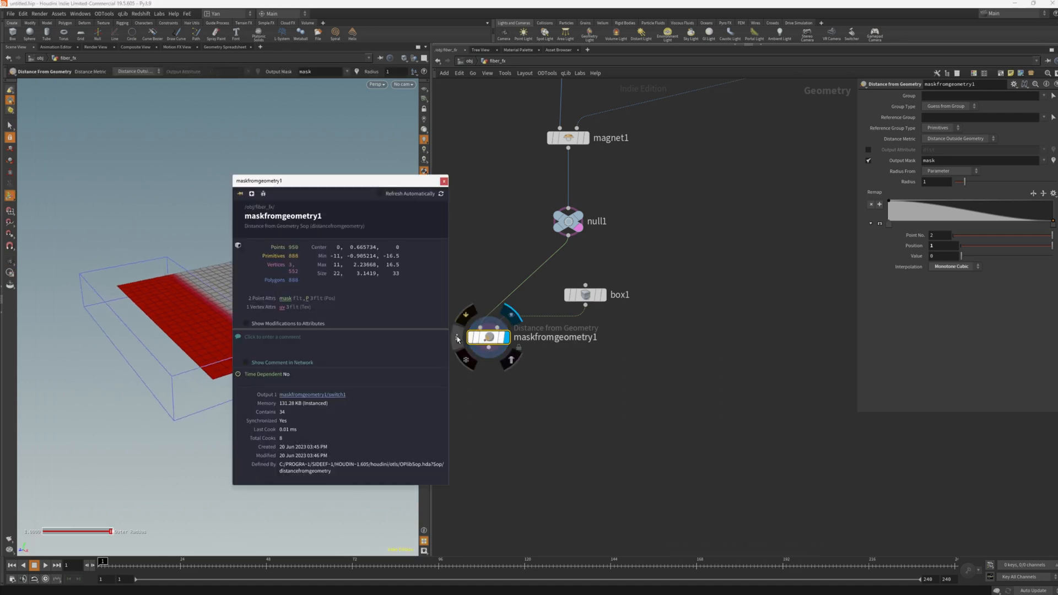
drag(965, 182, 1054, 185)
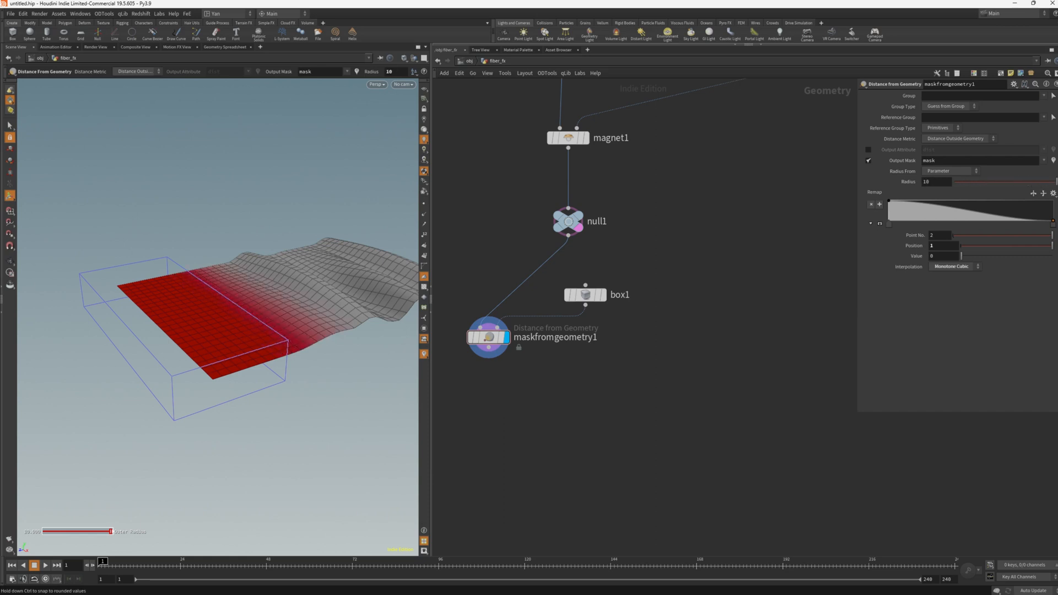
key(Escape)
Shift box1 along Z over the flat end of the cloth and select maskfromgeometry1 to check the mask.
drag(250, 314, 286, 342)
drag(653, 253, 597, 295)
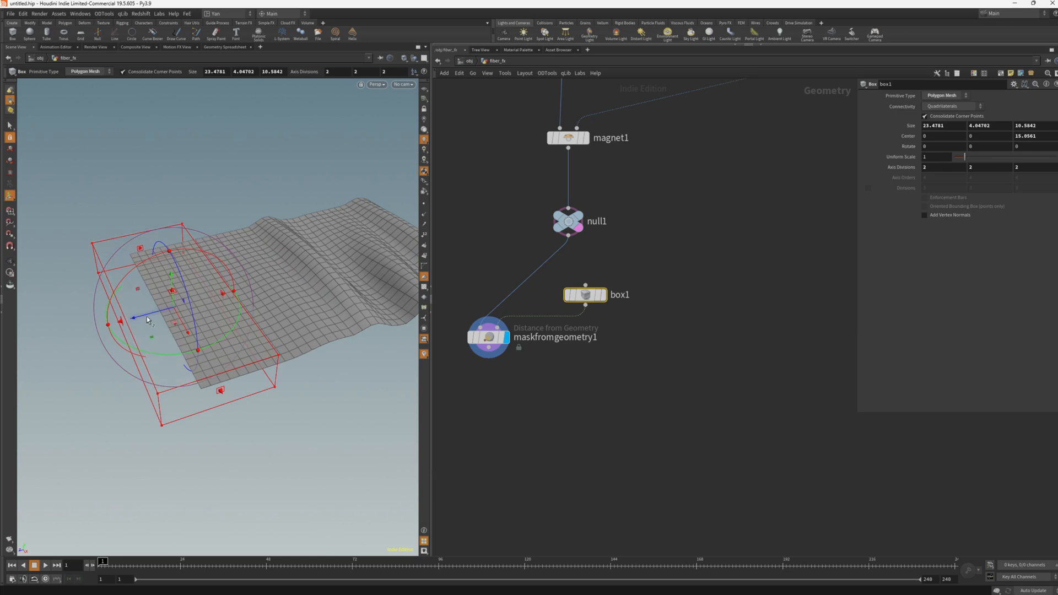
drag(149, 315, 136, 322)
click(473, 341)
alt+drag(225, 309, 241, 324)
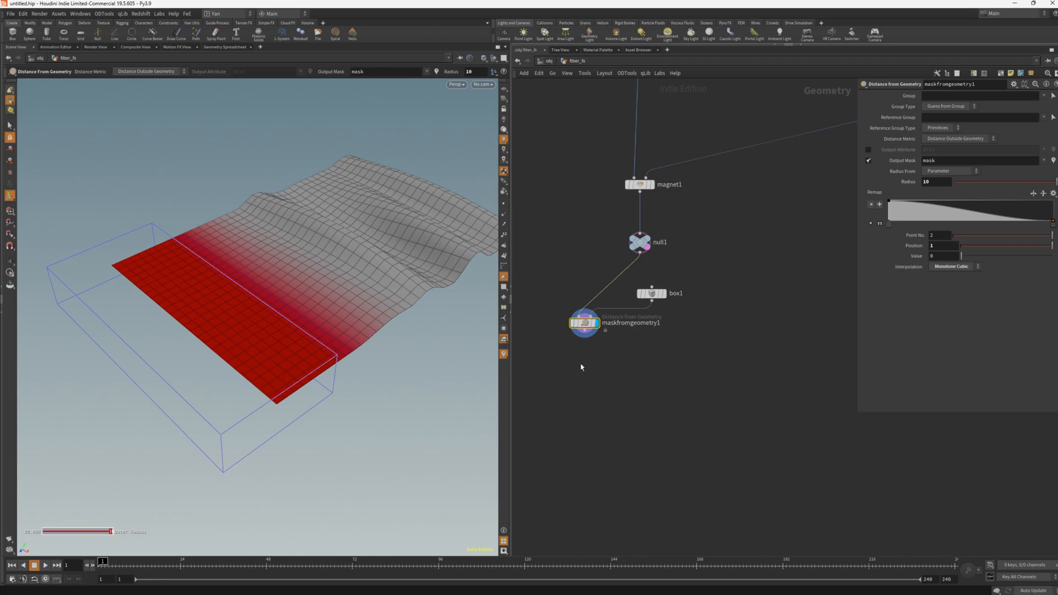
Add a Subdivide node after maskfromgeometry1, display it, and set its Depth to 5.
key(Tab)
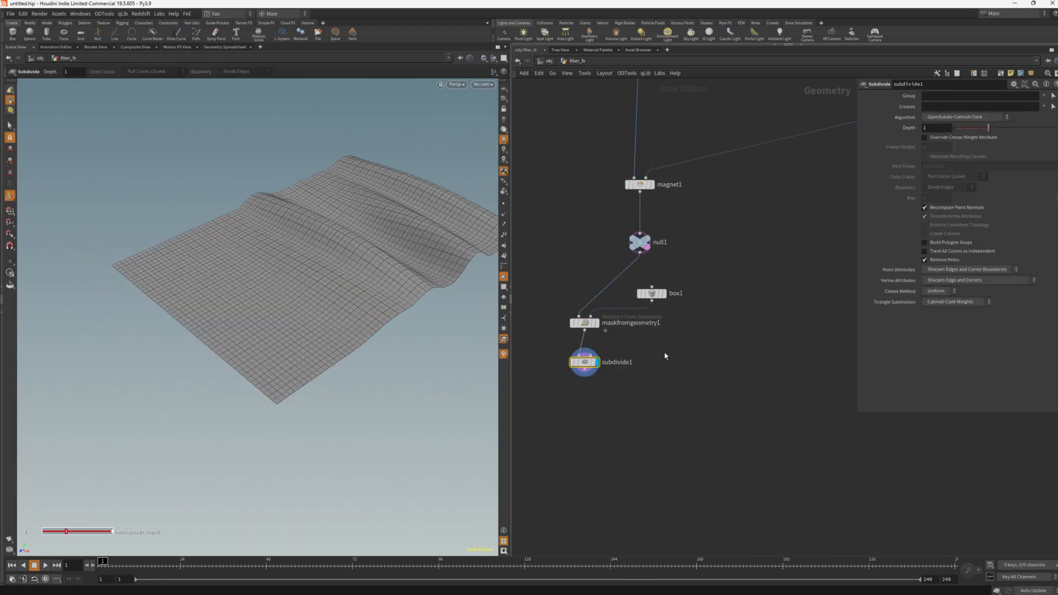
text(5)
key(Return)
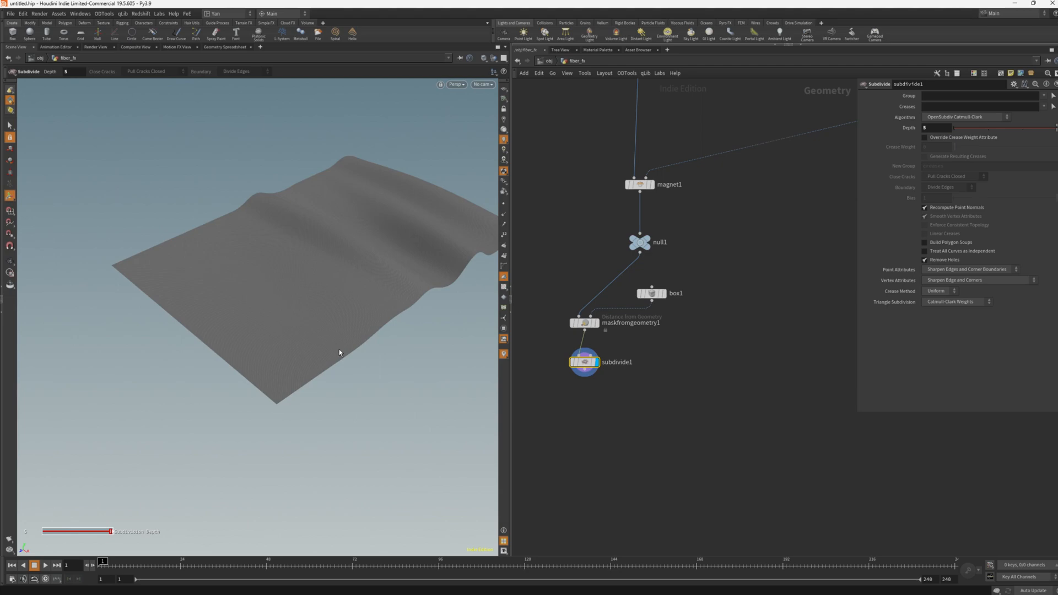
key(Escape)
drag(354, 272, 189, 351)
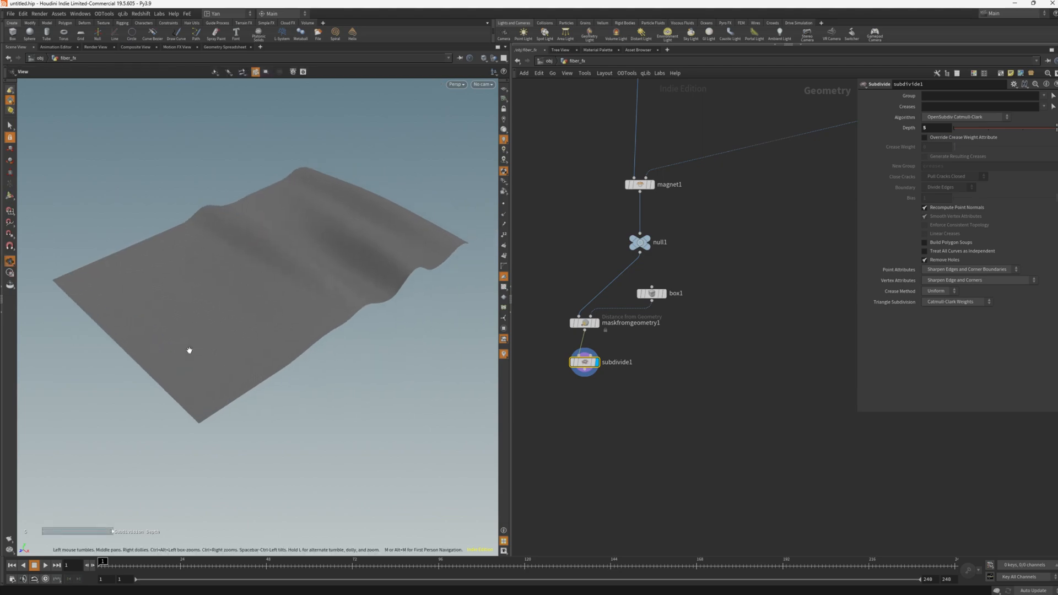
scroll(227, 362, down, 10)
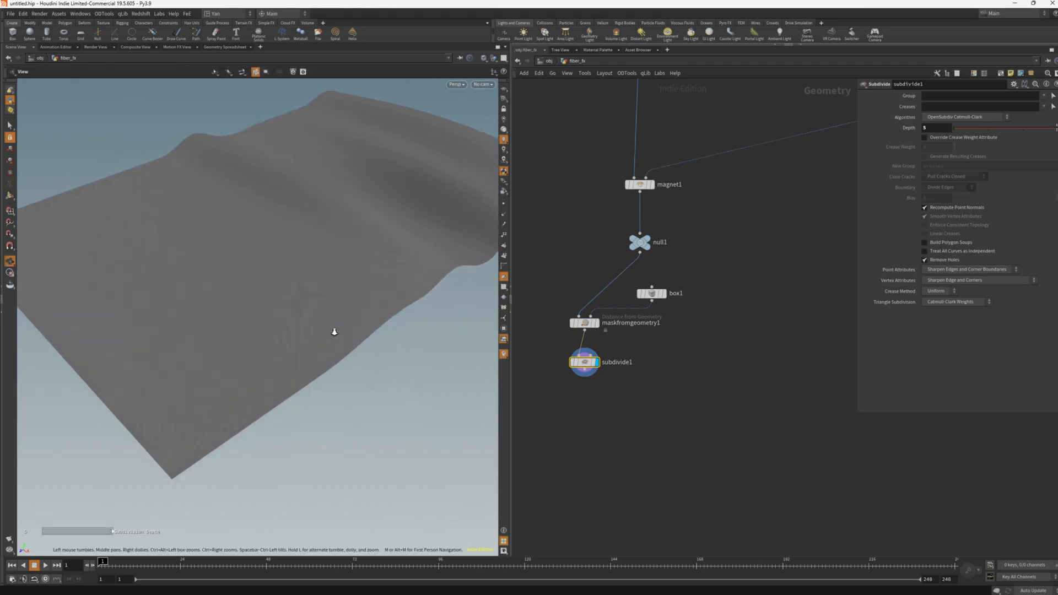
key(Return)
scroll(290, 336, down, 15)
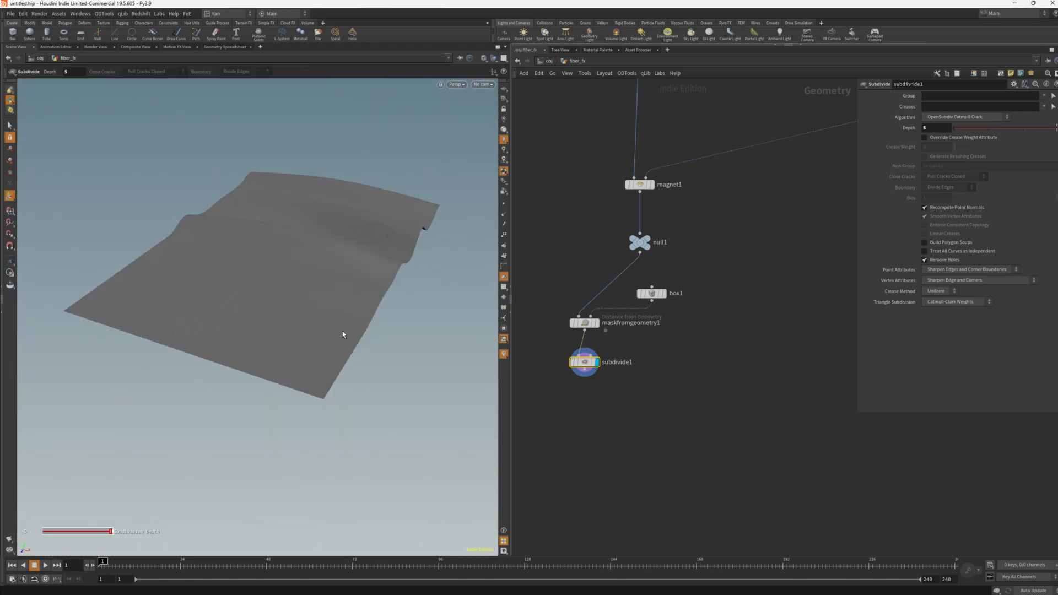
Append an Attribute VOP after subdivide1, display it, and enter its VEX network.
click(584, 406)
key(i)
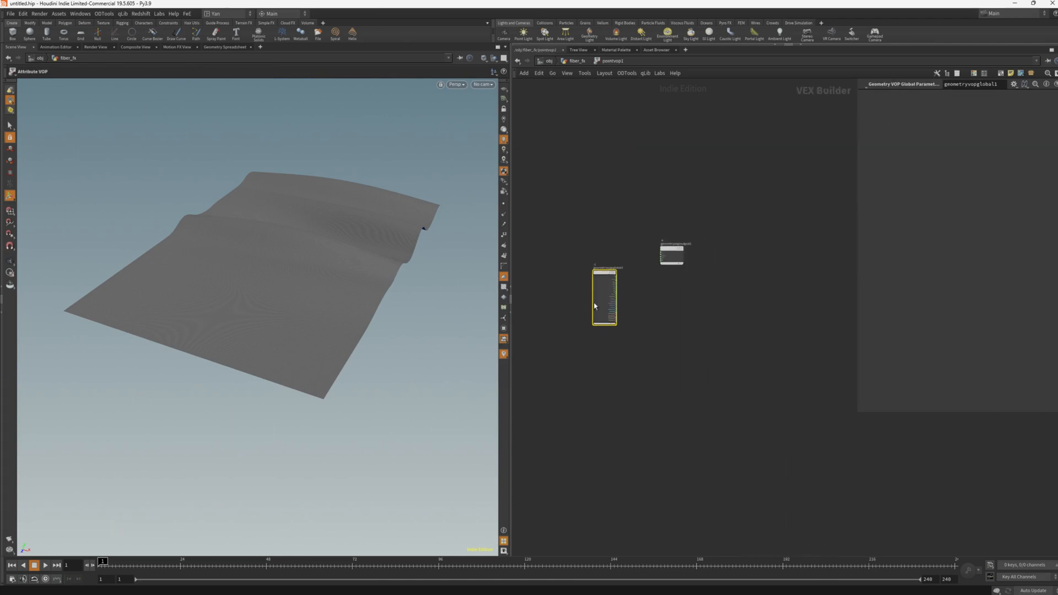
scroll(594, 307, up, 3)
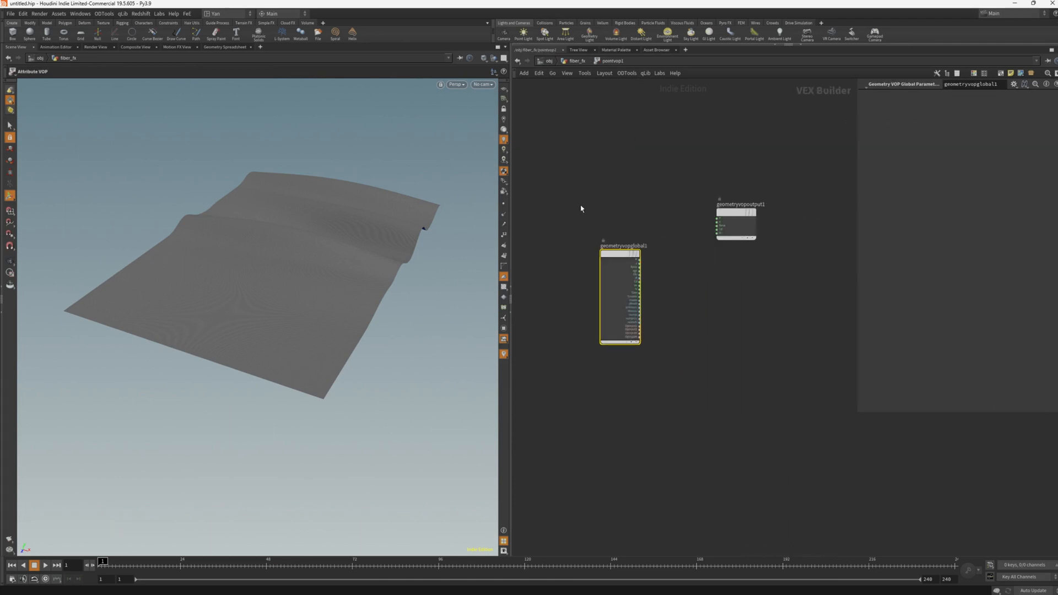
Add a Bind node above the global parameters and set its parameter name to mask.
key(Tab)
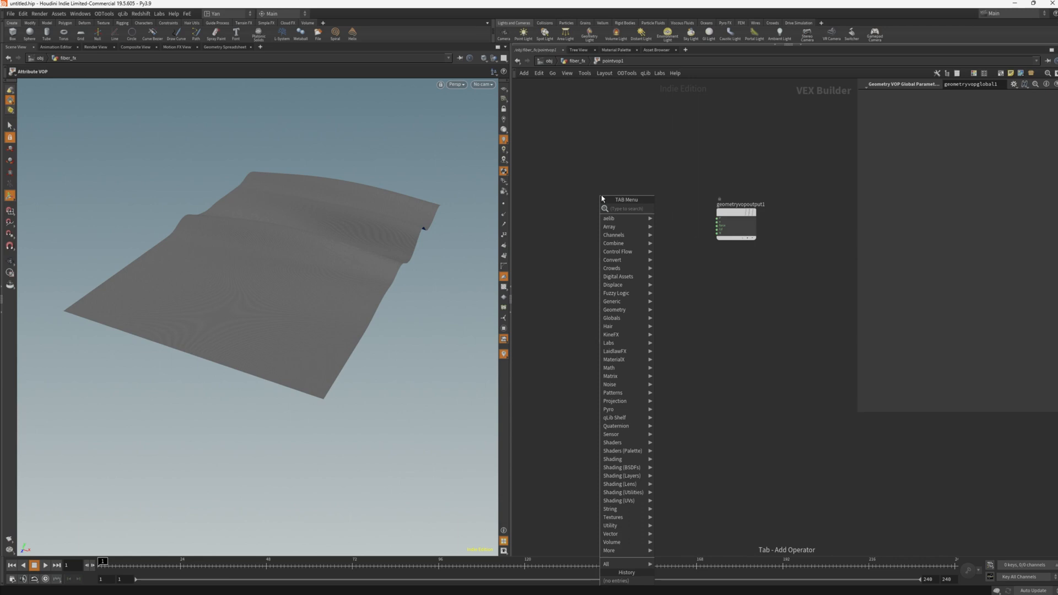
key(Return)
click(602, 198)
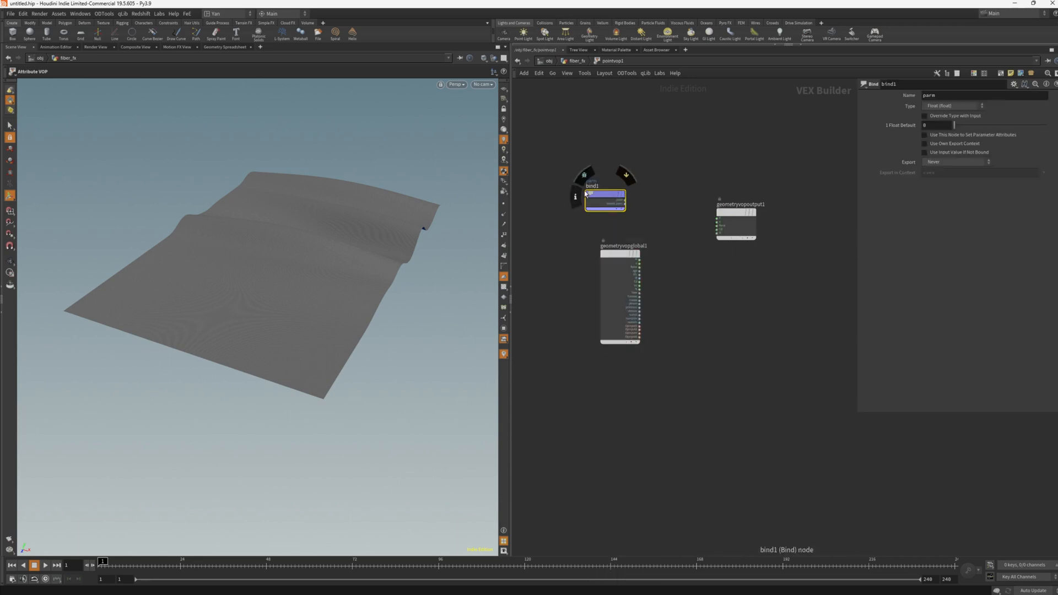
click(911, 97)
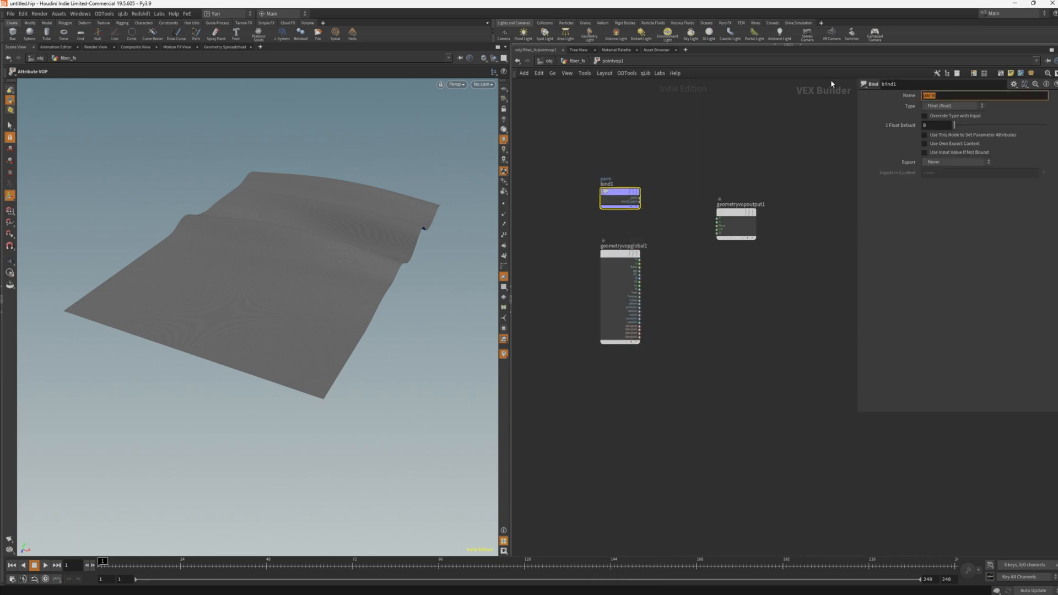
text(mask)
key(Return)
scroll(658, 218, up, 3)
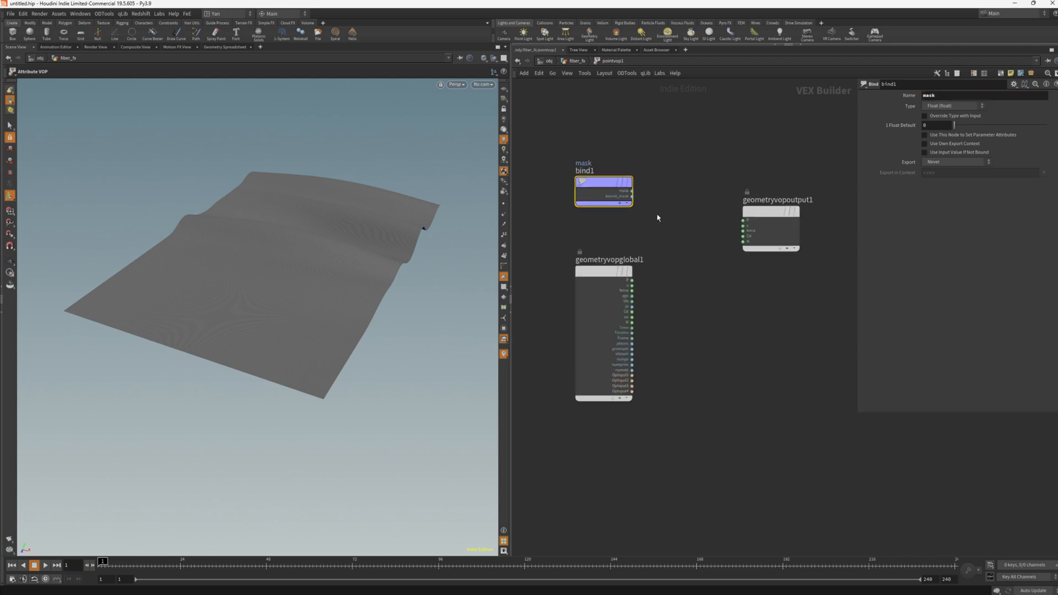
Connect the bind node's mask output to Cd on geometryvopoutput1 and inspect the coloured cloth.
drag(632, 191, 743, 235)
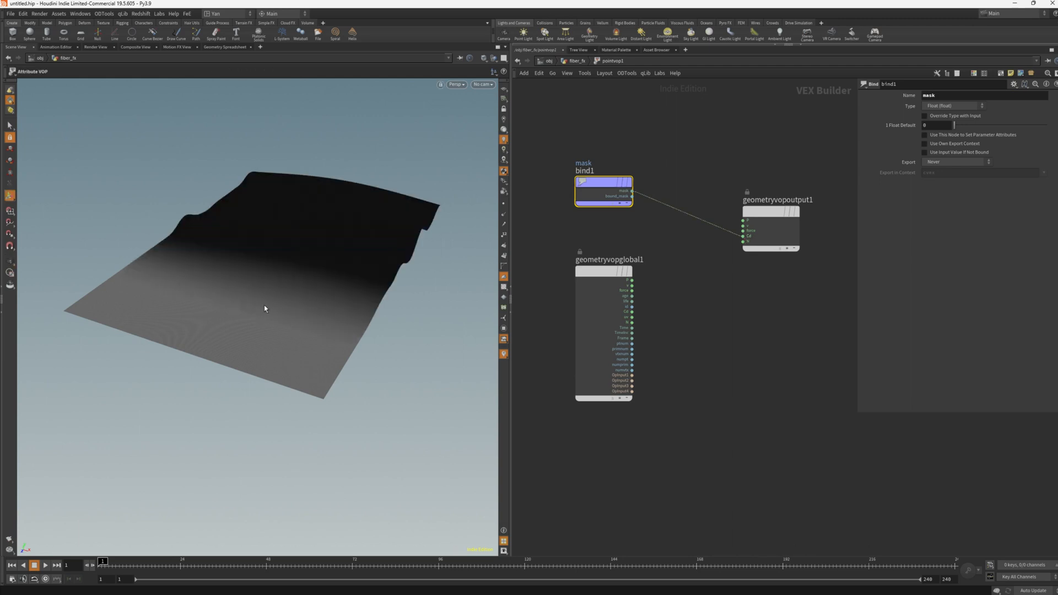
key(space)
mouse_move(264, 308)
mouse_down()
mouse_move(364, 307)
mouse_move(378, 350)
mouse_move(352, 314)
mouse_up()
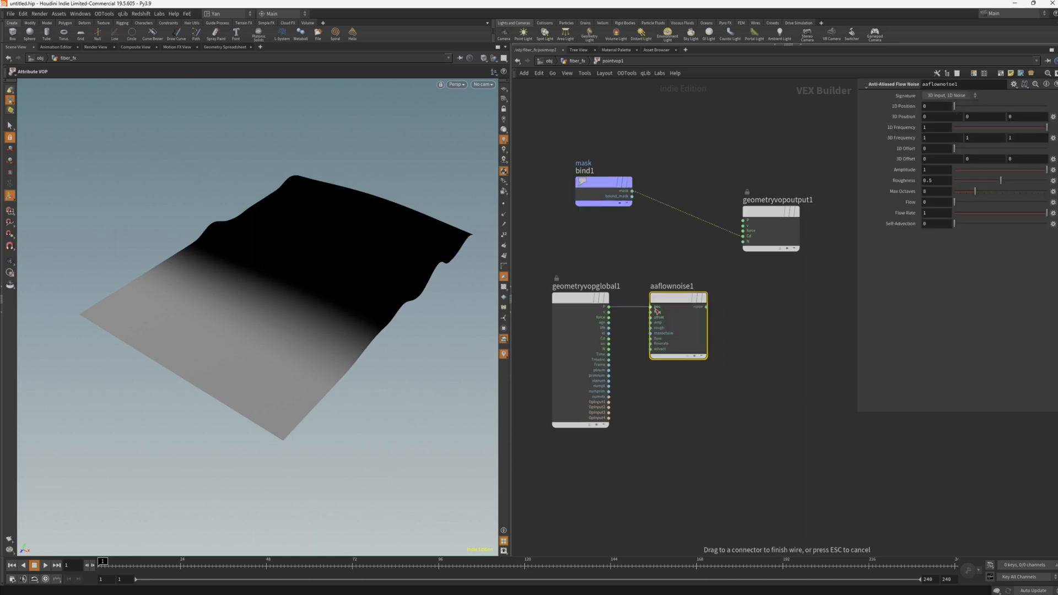
Feed P into an Anti-Aliased Flow Noise node and sum P with the noise in a new Add node.
drag(696, 306, 694, 363)
key(Tab)
text(add)
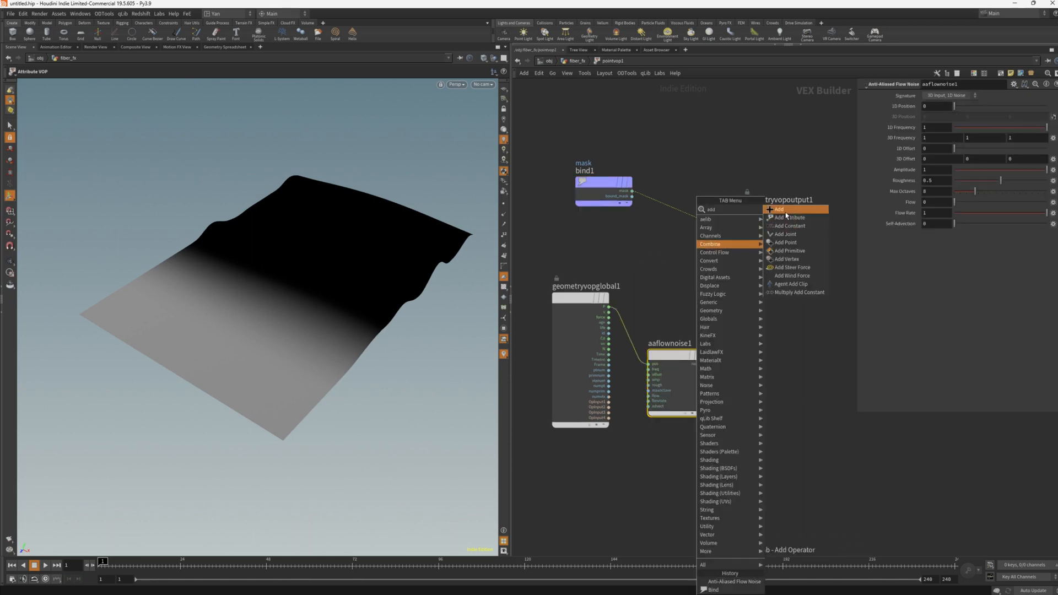
key(Return)
click(745, 299)
click(741, 296)
click(608, 306)
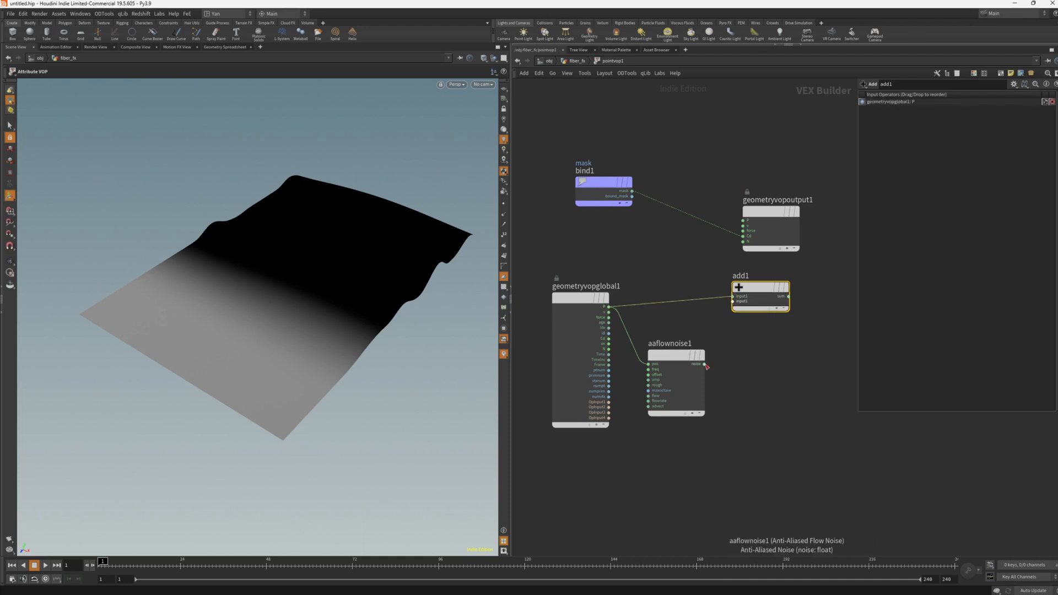
click(704, 364)
click(737, 310)
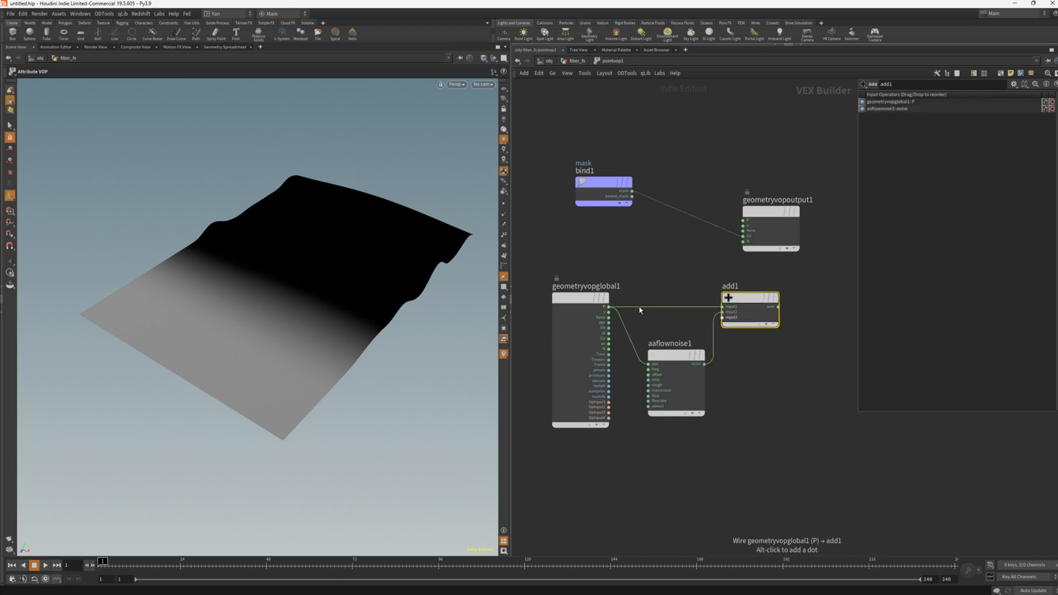
Connect add1's sum to P on geometryvopoutput1 and lay out the network nodes.
mouse_move(669, 358)
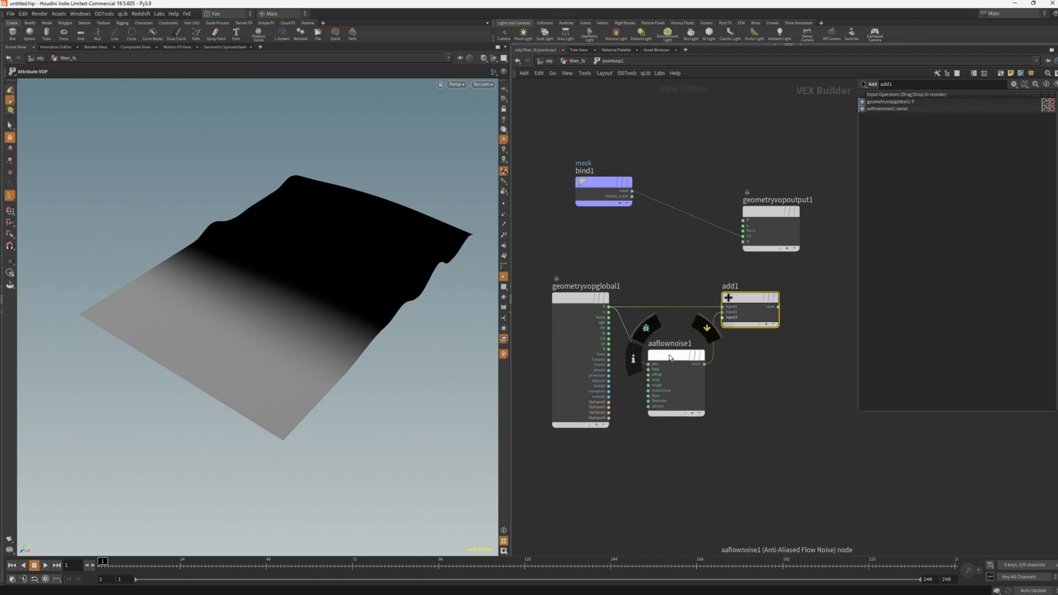
drag(779, 314, 743, 220)
scroll(733, 211, down, 2)
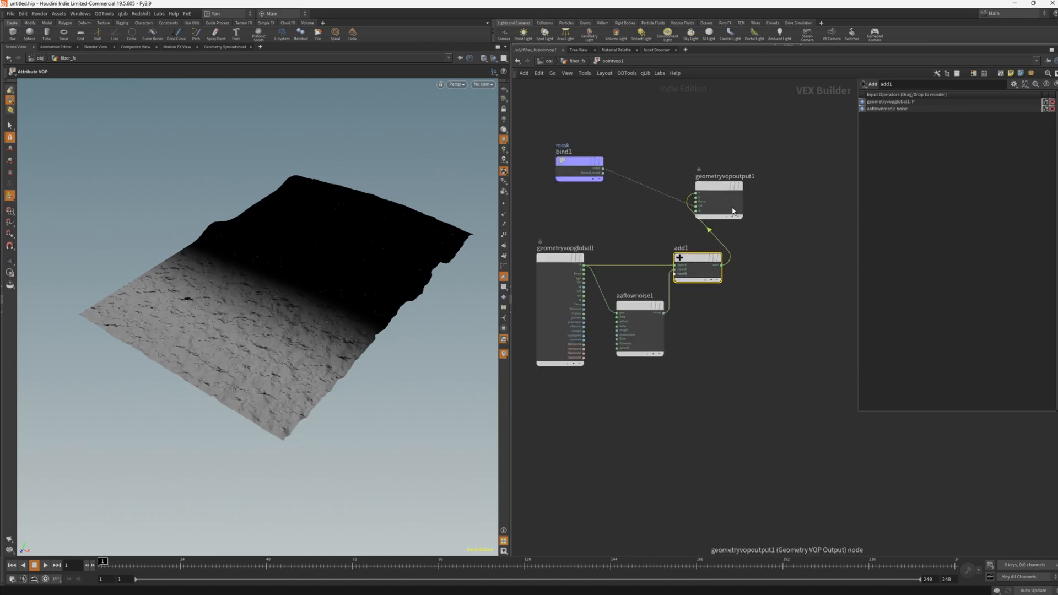
key(l)
key(Escape)
drag(375, 331, 253, 303)
key(Escape)
Change aaflownoise1's Signature to 3D Input, 3D Noise and inspect the displaced cloth.
click(639, 328)
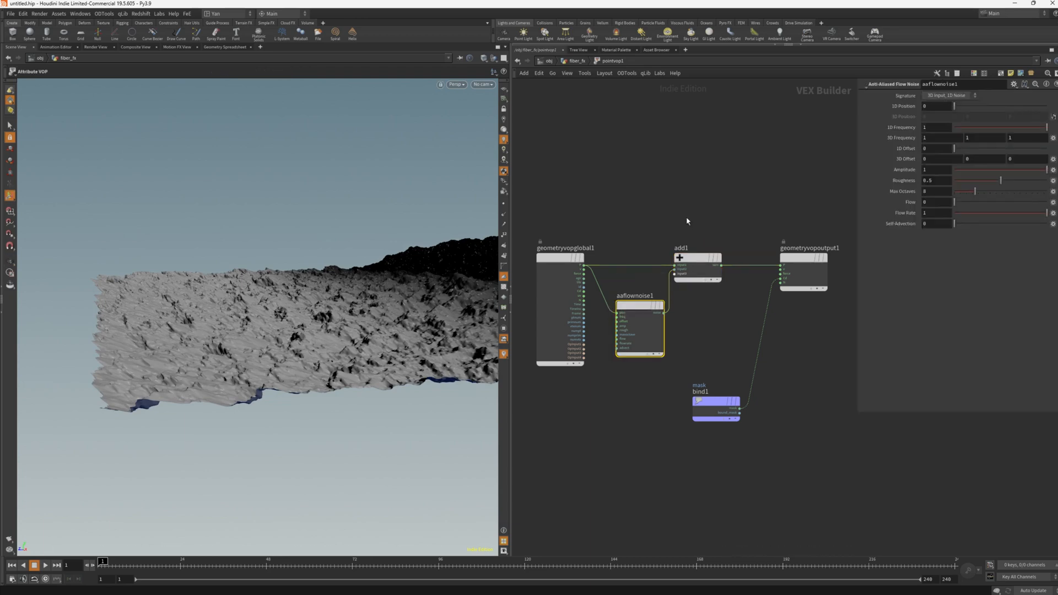
click(947, 95)
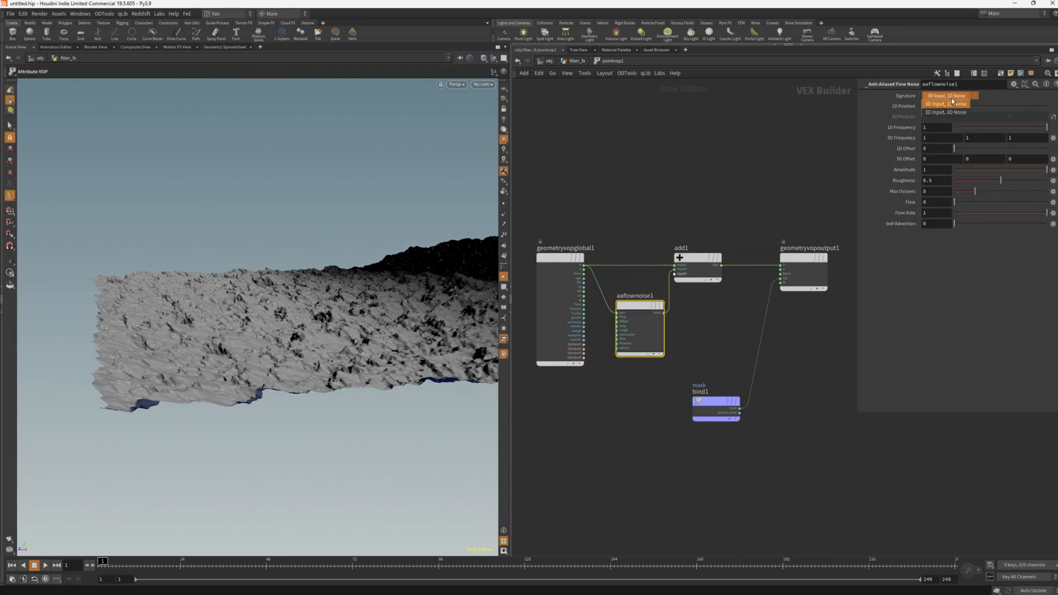
click(945, 113)
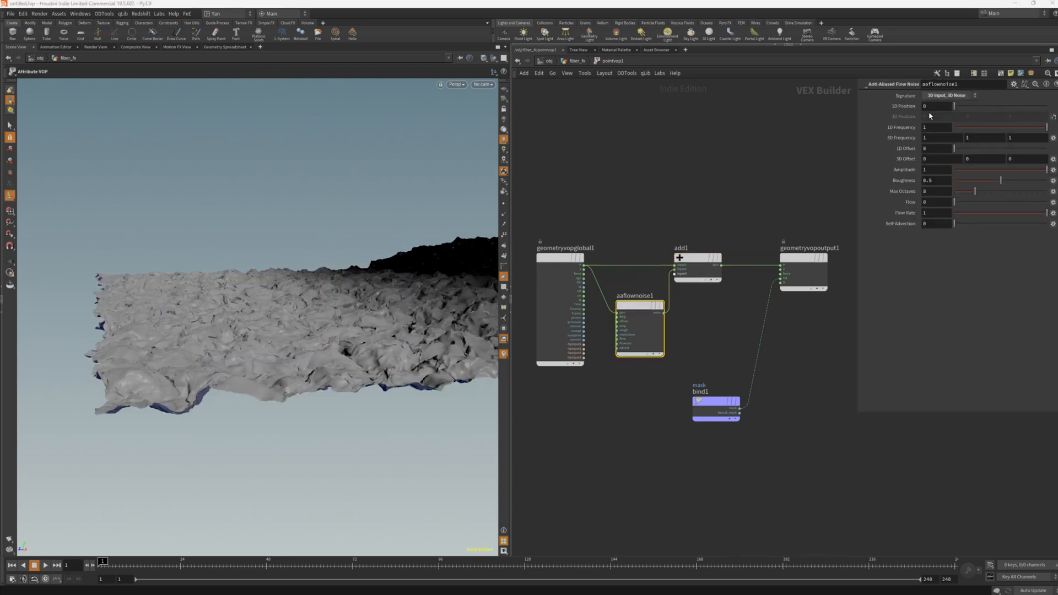
key(Escape)
mouse_move(338, 307)
mouse_down()
mouse_move(307, 406)
mouse_move(313, 384)
mouse_move(253, 339)
mouse_move(232, 375)
mouse_up()
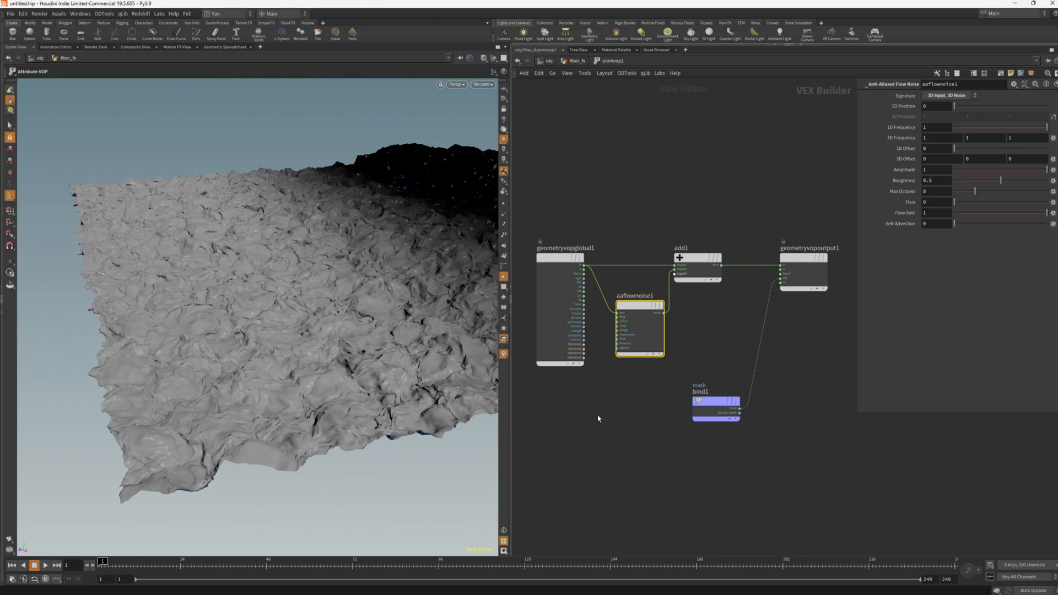
Promote the freq, offset, amp, rough and flow inputs of aaflownoise1 to parameters.
scroll(634, 383, down, 3)
scroll(635, 361, up, 5)
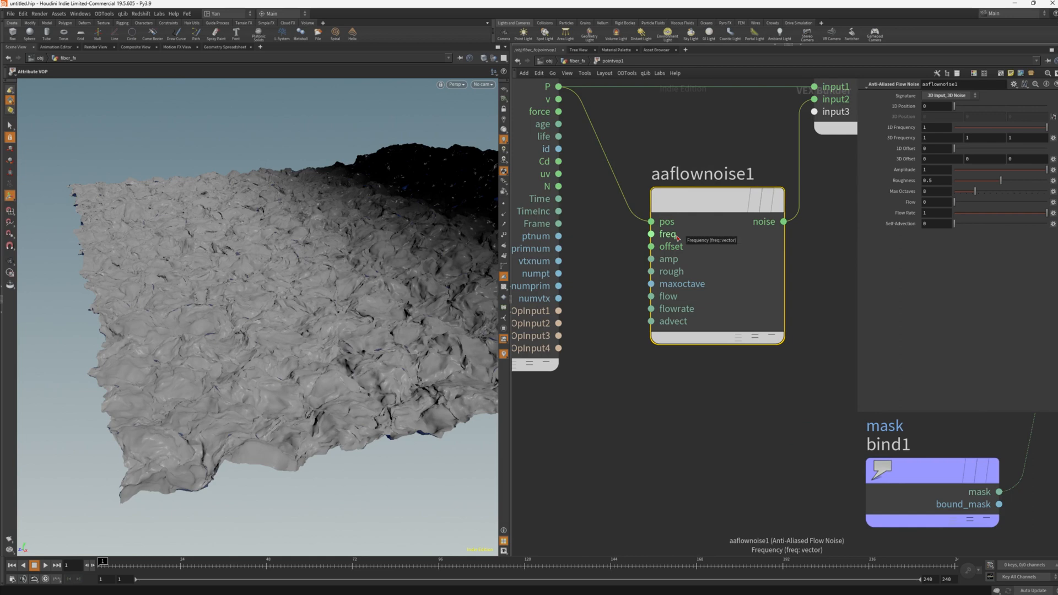
right_click(678, 237)
click(688, 241)
right_click(677, 251)
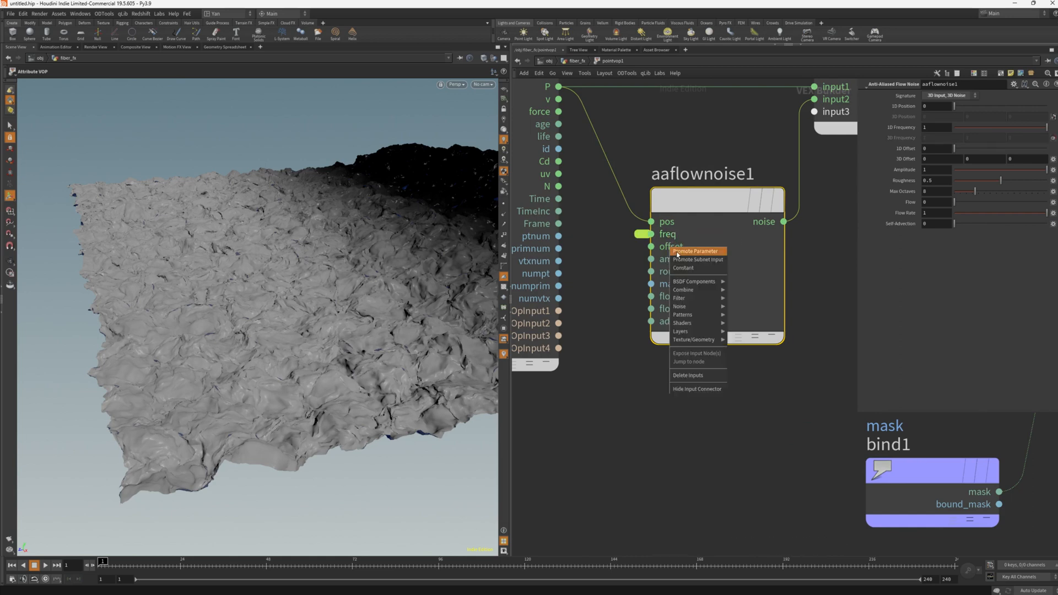
click(686, 254)
right_click(664, 258)
click(679, 262)
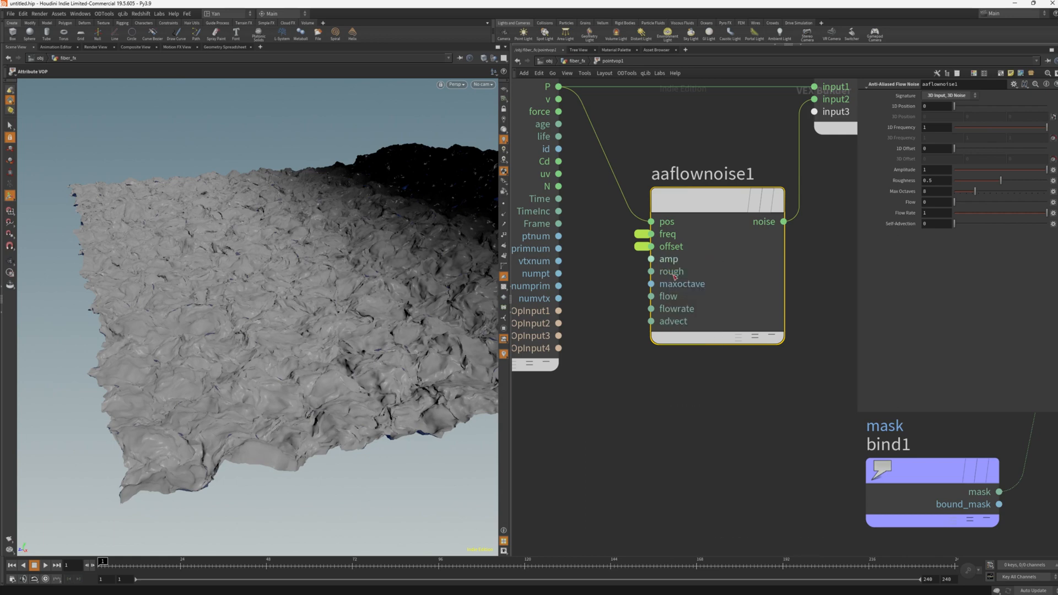
right_click(672, 273)
click(681, 277)
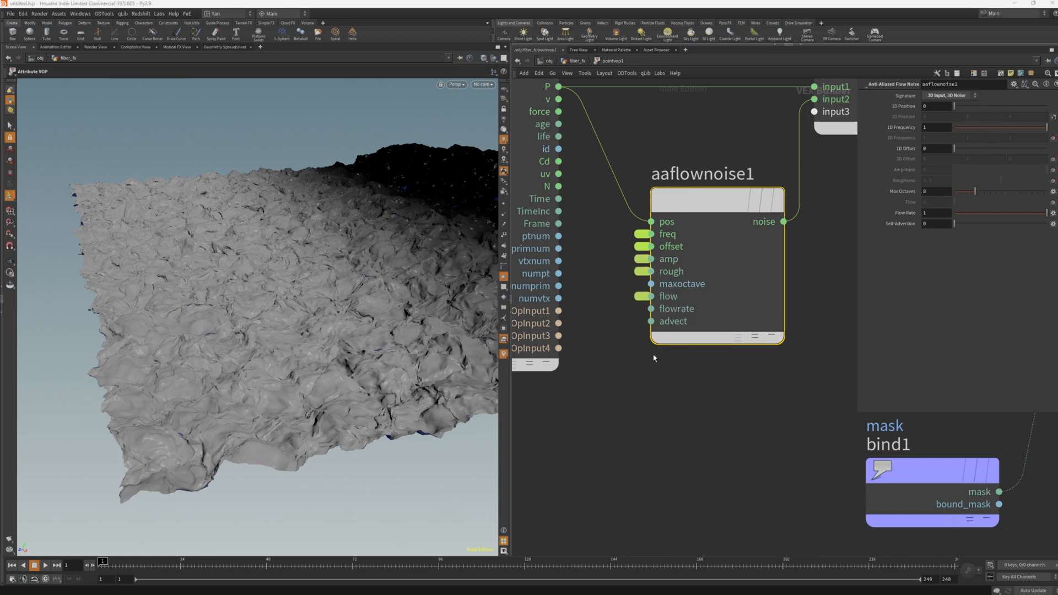
Return to the fiber_fx network and set pointvop1's Frequency to 0.3, 0.8, 0.8 and Amplitude to 0.547.
key(u)
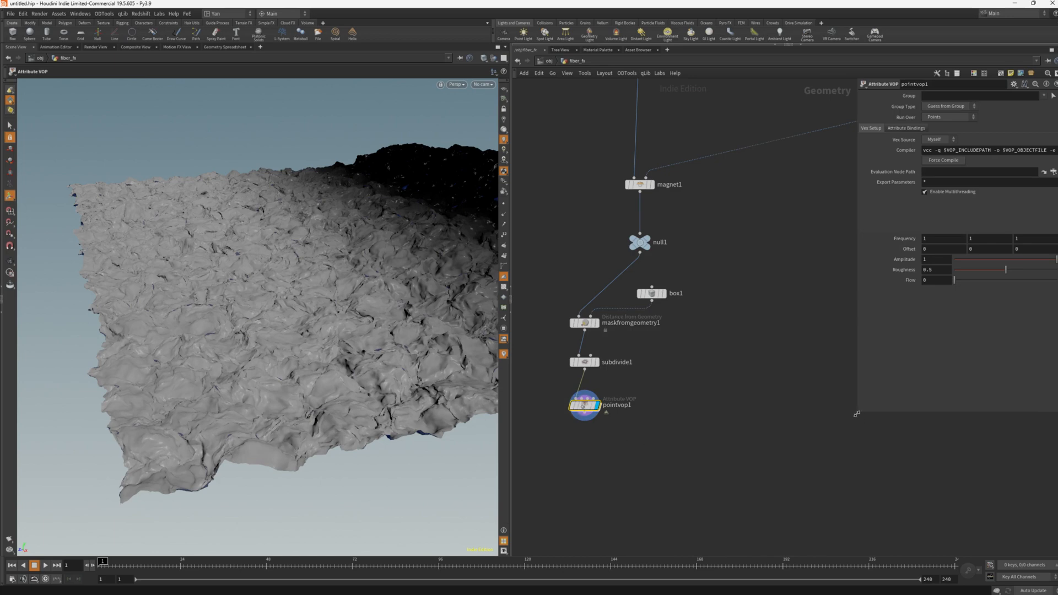
drag(858, 411, 766, 410)
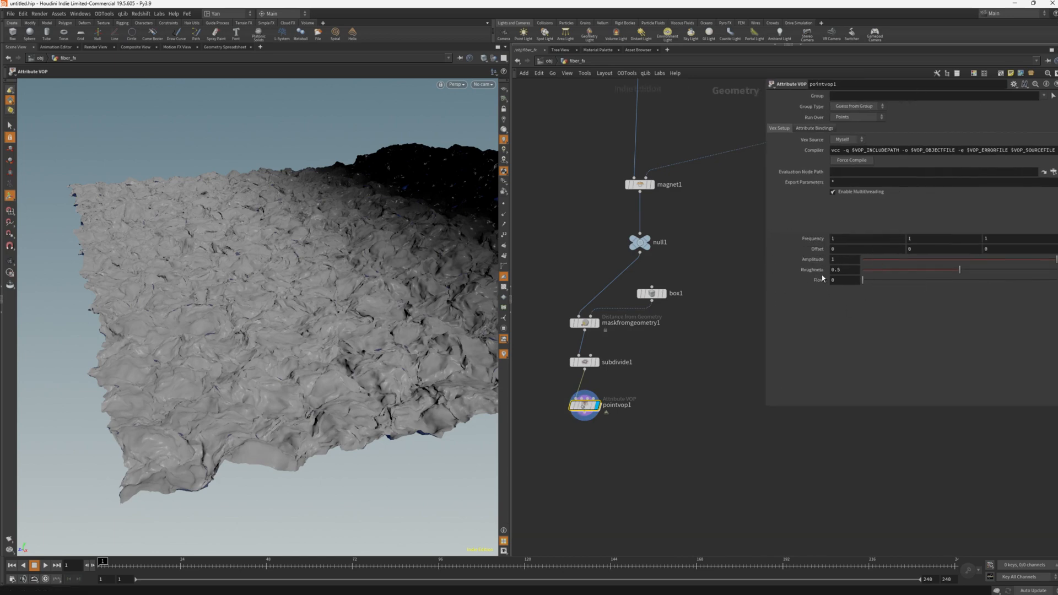
mouse_move(818, 243)
middle_down()
mouse_move(792, 241)
mouse_move(800, 241)
middle_up()
drag(1050, 262, 1013, 260)
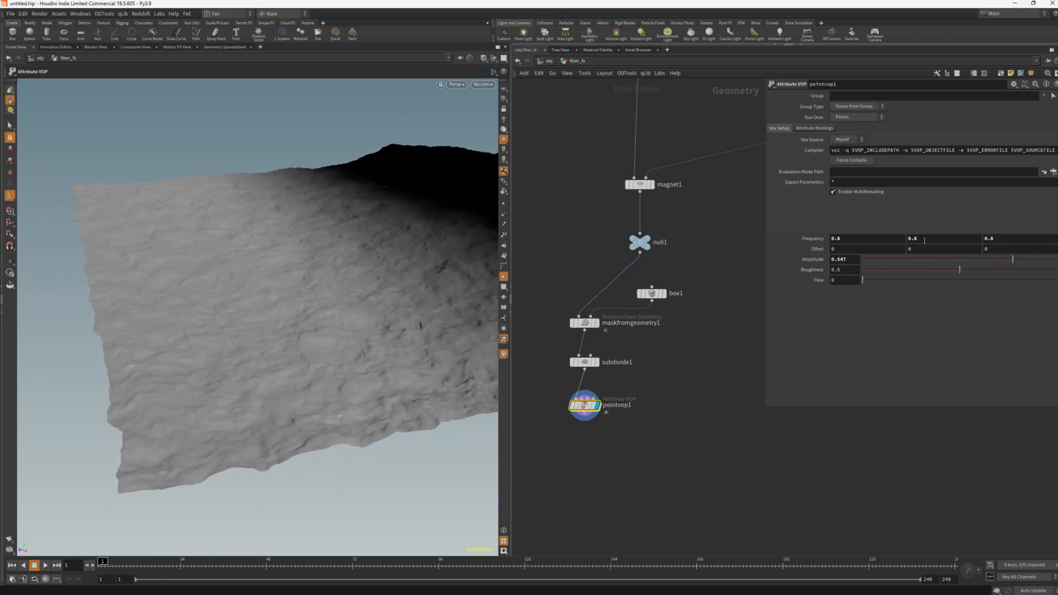
middle_drag(924, 240, 821, 238)
Set pointvop1's Roughness to 0.412 and Amplitude to 0.85, and undo the last amplitude change.
drag(290, 305, 350, 408)
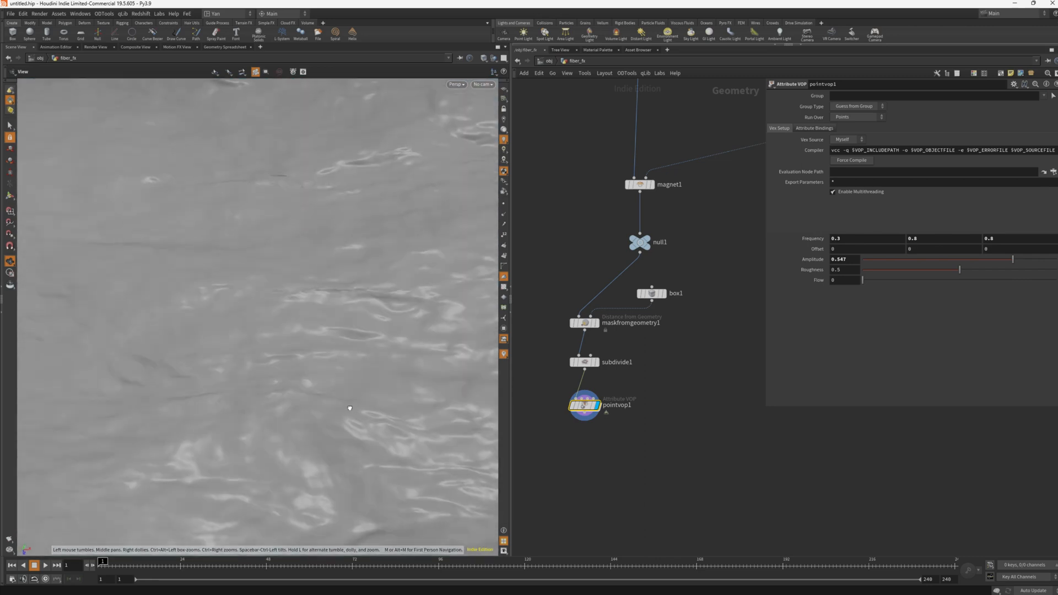
mouse_move(960, 270)
mouse_down()
mouse_move(988, 275)
mouse_move(959, 273)
mouse_up()
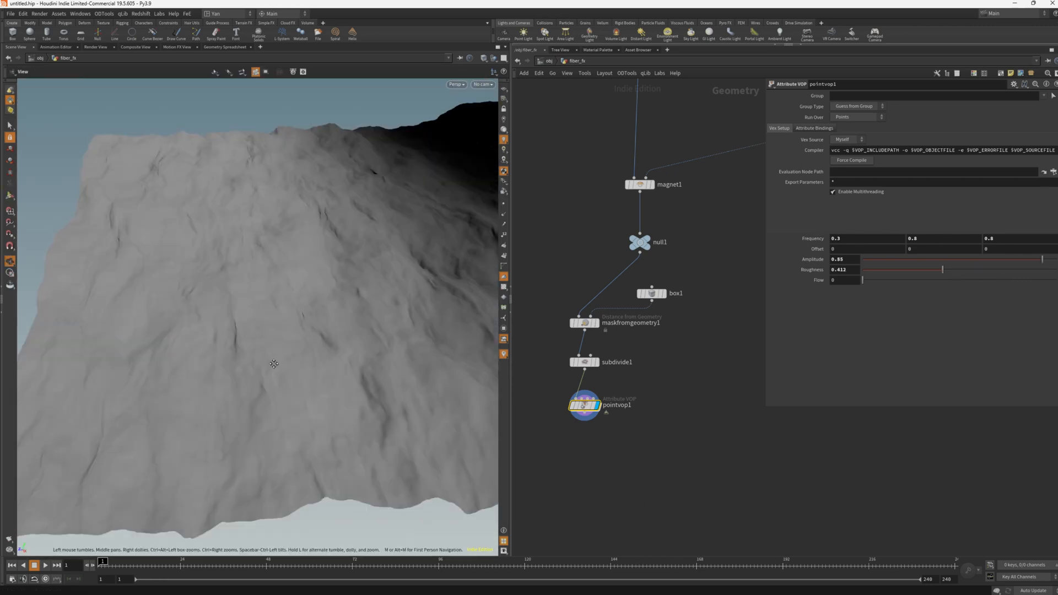
mouse_move(274, 364)
mouse_down()
mouse_move(279, 347)
mouse_move(300, 347)
mouse_move(255, 354)
mouse_up()
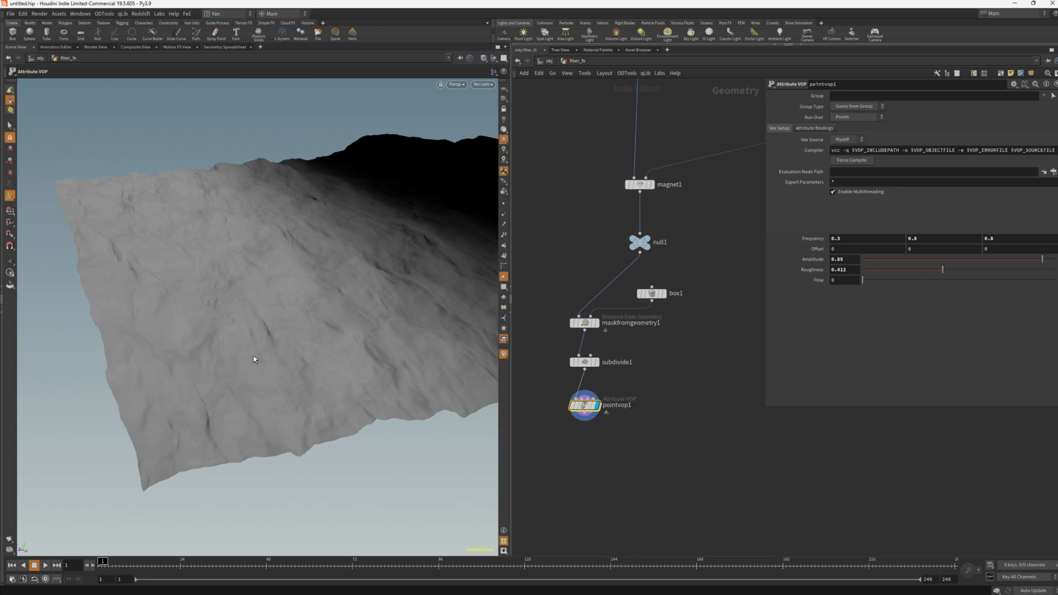
key(ctrl+z)
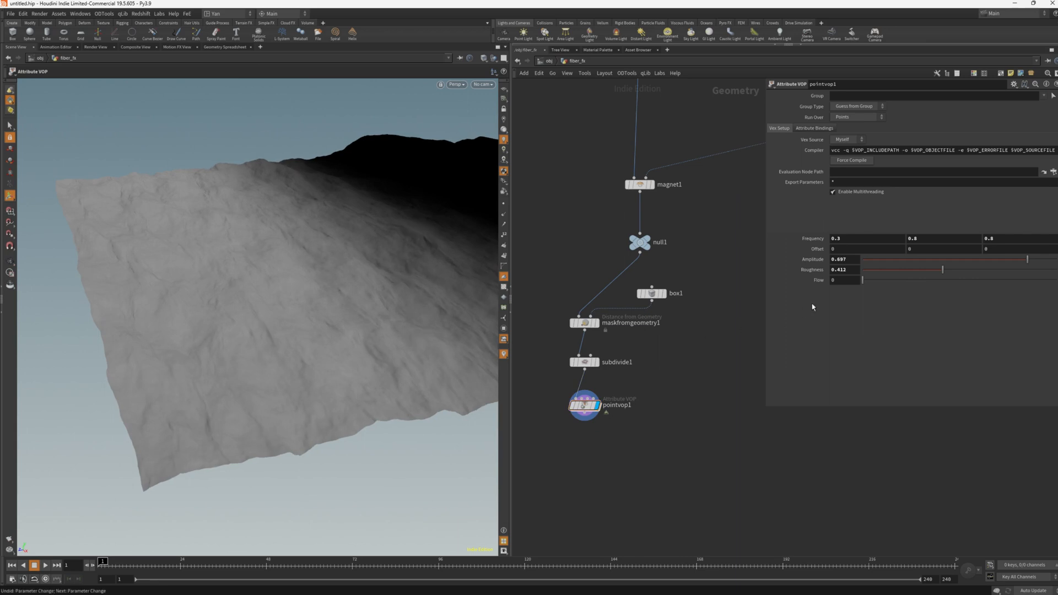
click(837, 280)
text(@Time)
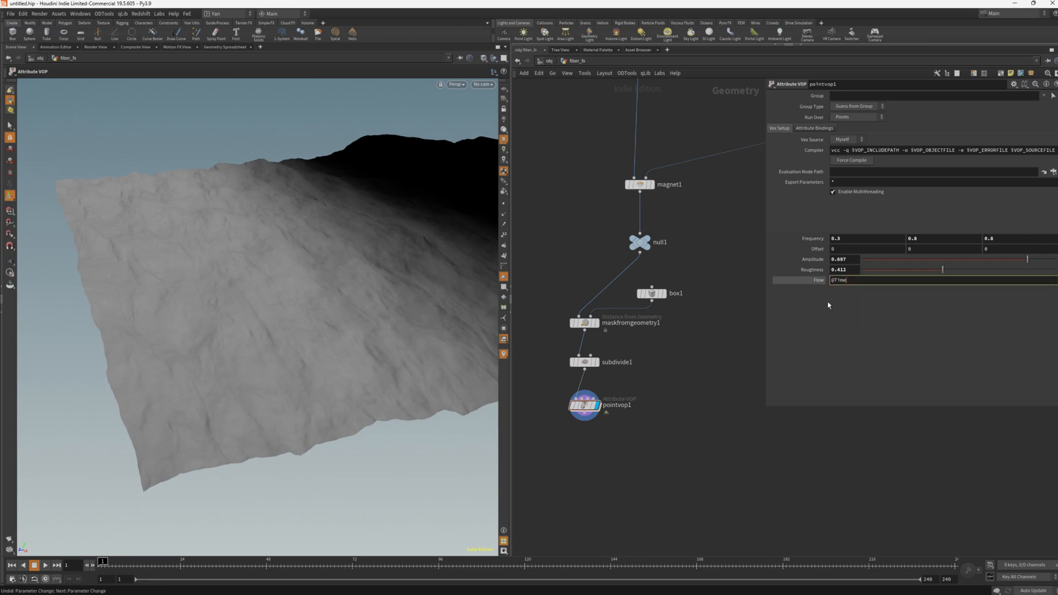
key(Return)
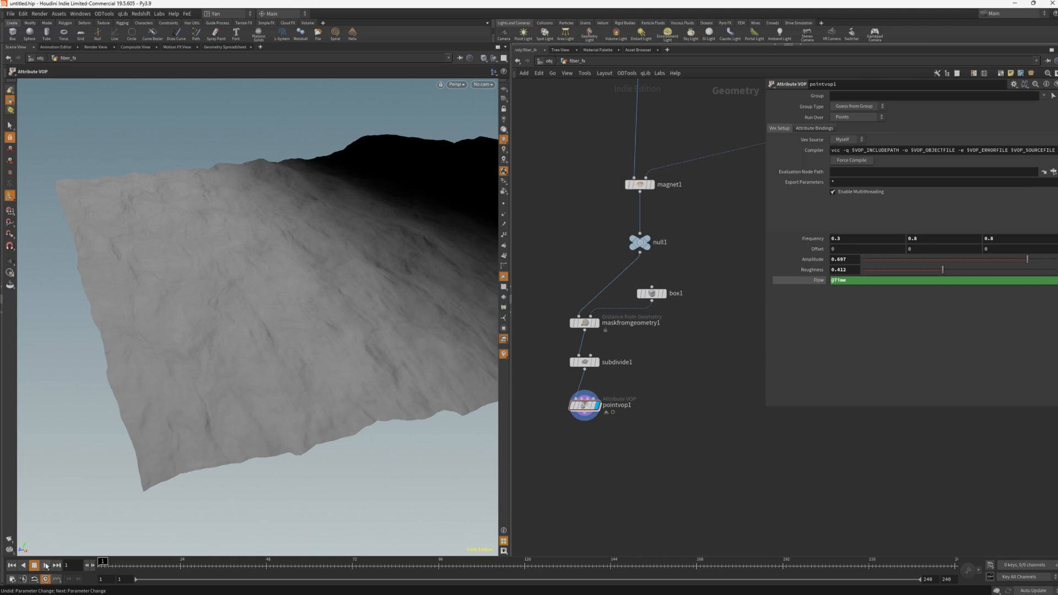
click(47, 565)
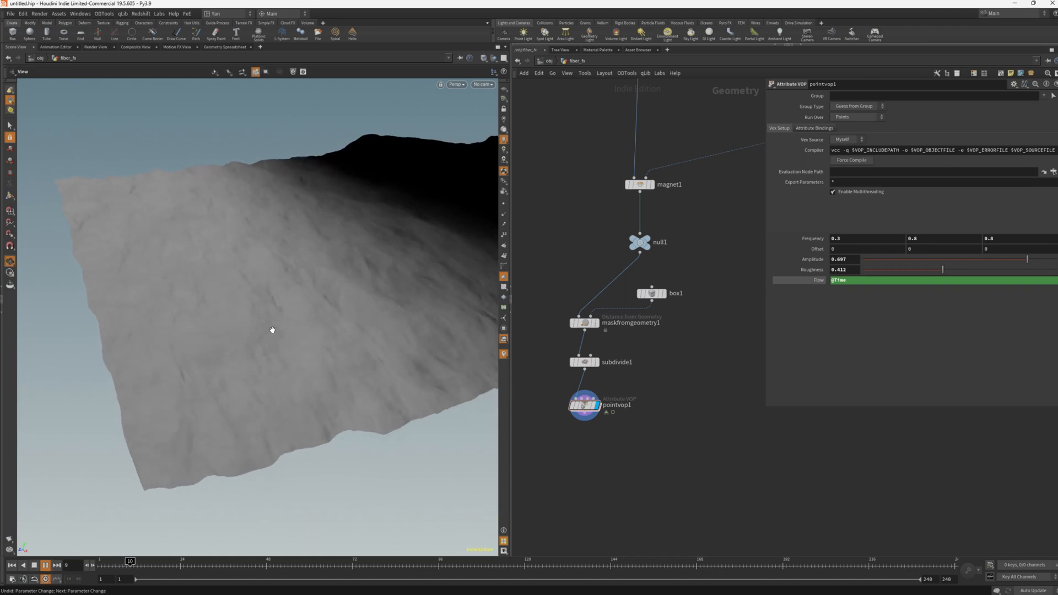
mouse_move(273, 331)
mouse_down()
mouse_move(243, 315)
mouse_move(260, 303)
mouse_move(277, 311)
mouse_up()
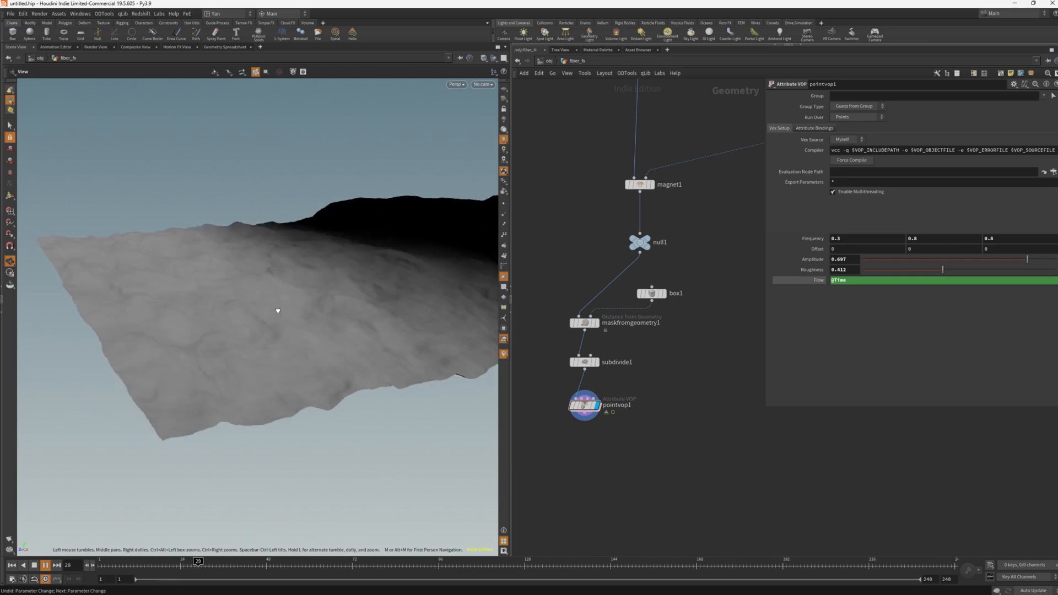
click(46, 566)
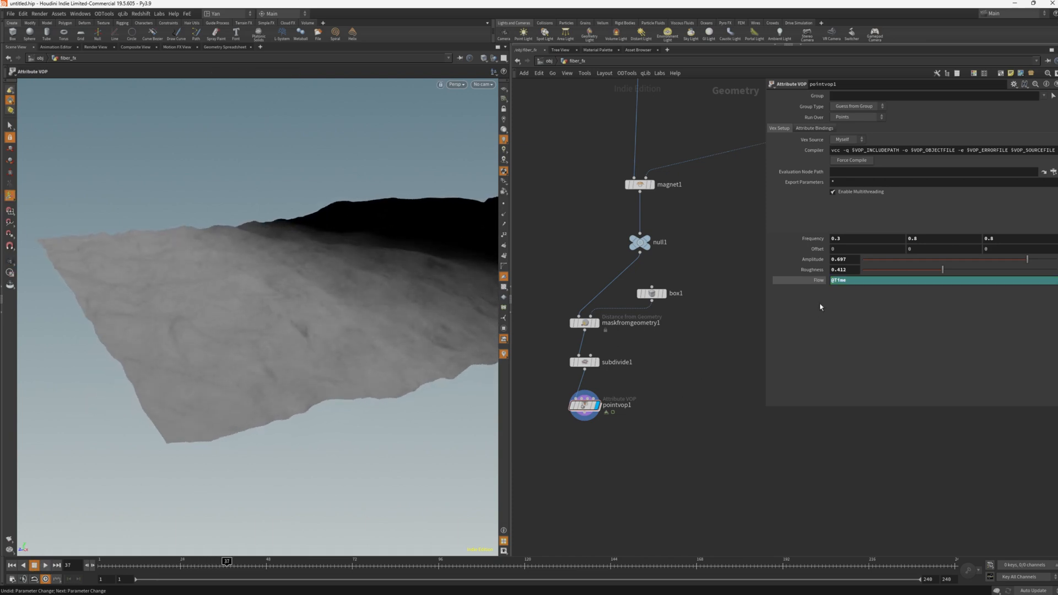
click(857, 280)
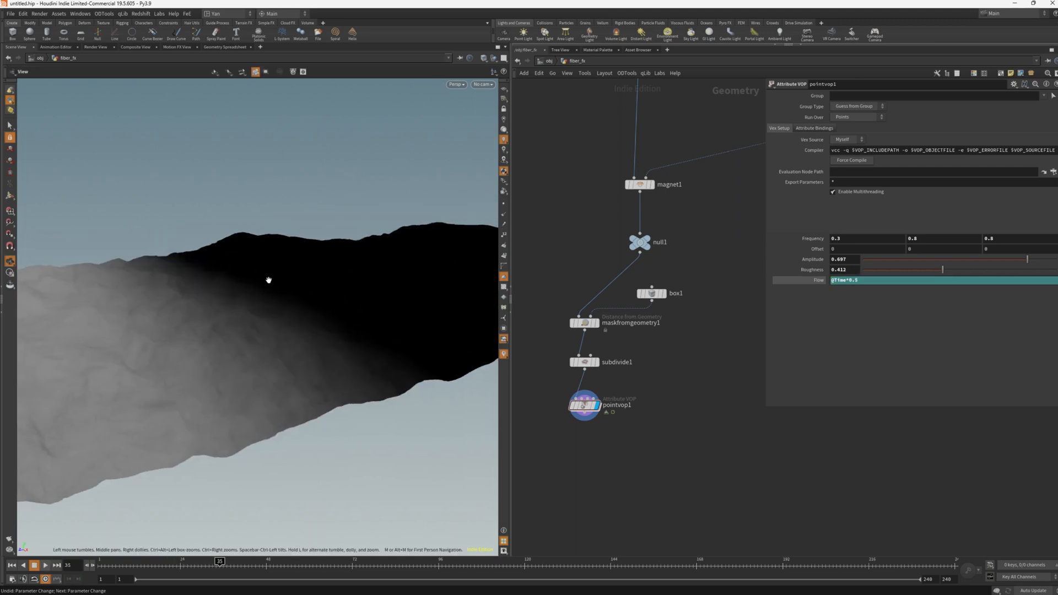
alt+drag(267, 279, 303, 335)
alt+right_drag(303, 335, 269, 336)
alt+drag(269, 335, 242, 342)
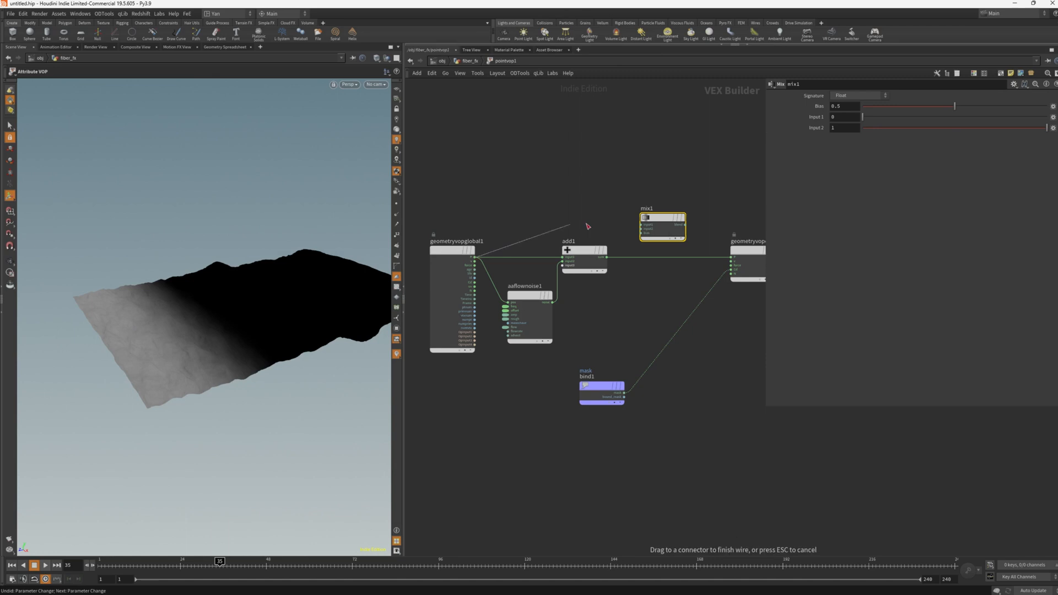
Inside pointvop1, add a Mix blending the global P with add1's result by bind1's mask, and feed it to the output's P.
drag(613, 240, 689, 205)
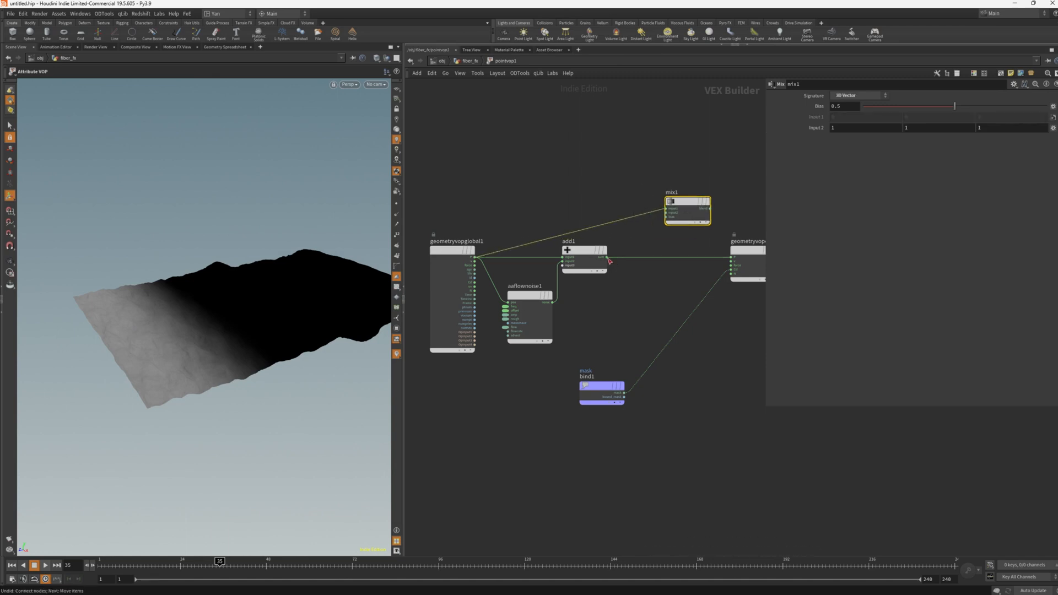
drag(608, 259, 666, 213)
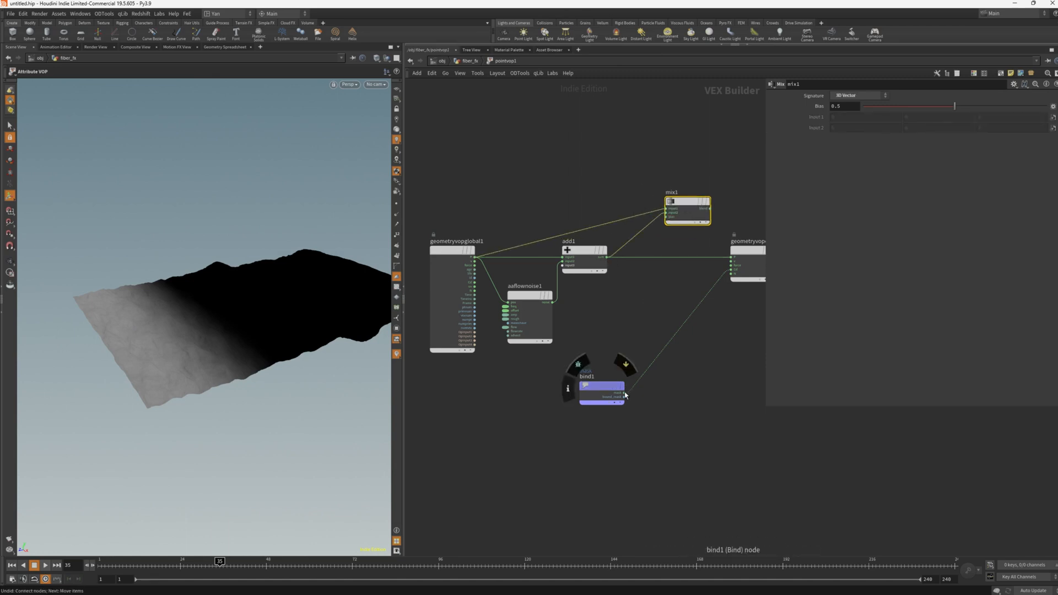
drag(625, 395, 731, 257)
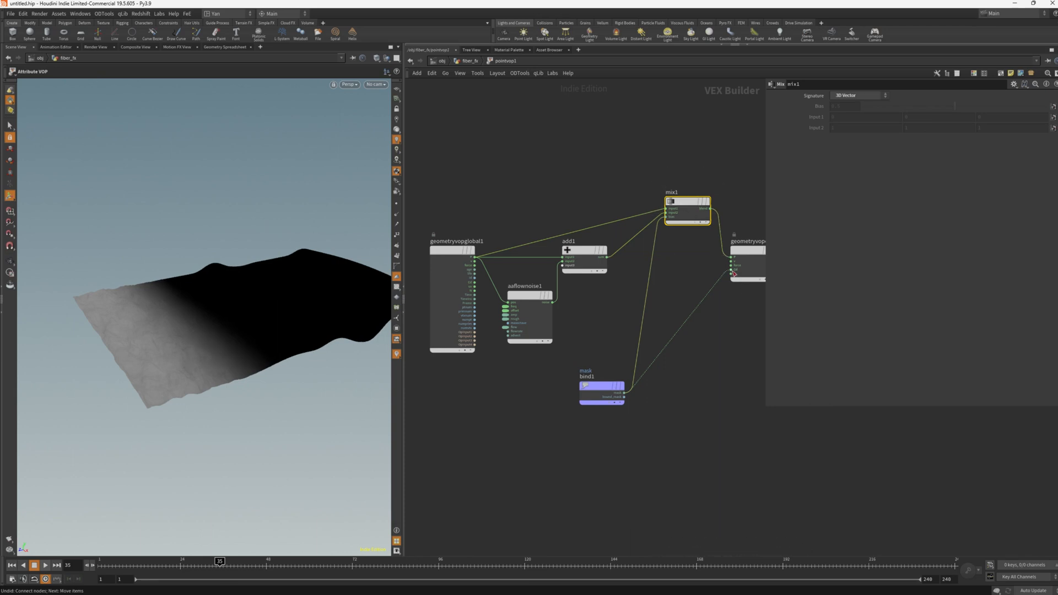
Cut the wire from bind1 to the geometry output, line mix1 up with the output, and inspect the masked displacement.
key(y)
drag(720, 320, 708, 293)
drag(687, 204, 679, 234)
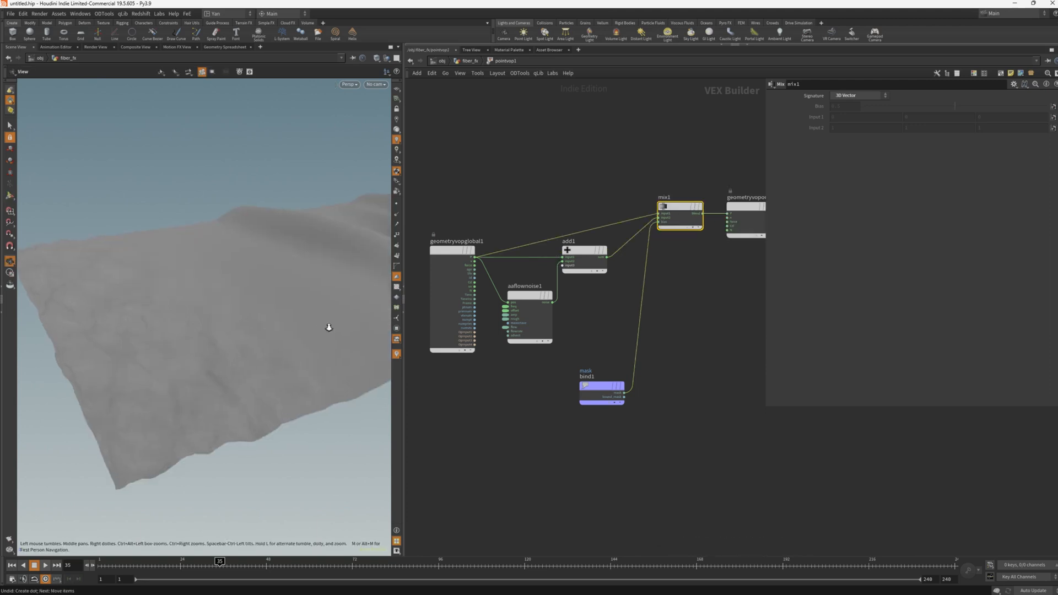
drag(329, 327, 217, 359)
key(Escape)
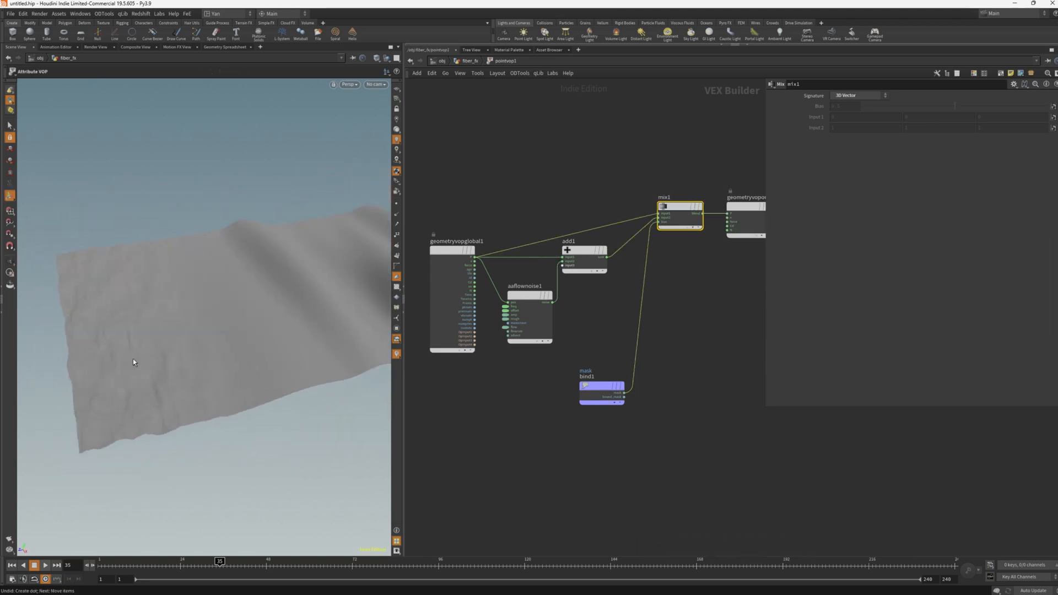
Return to the fiber_fx network and move box1 along Z over the cloth, to a Z center of about 16.49.
click(467, 63)
click(598, 293)
scroll(70, 343, up, 2)
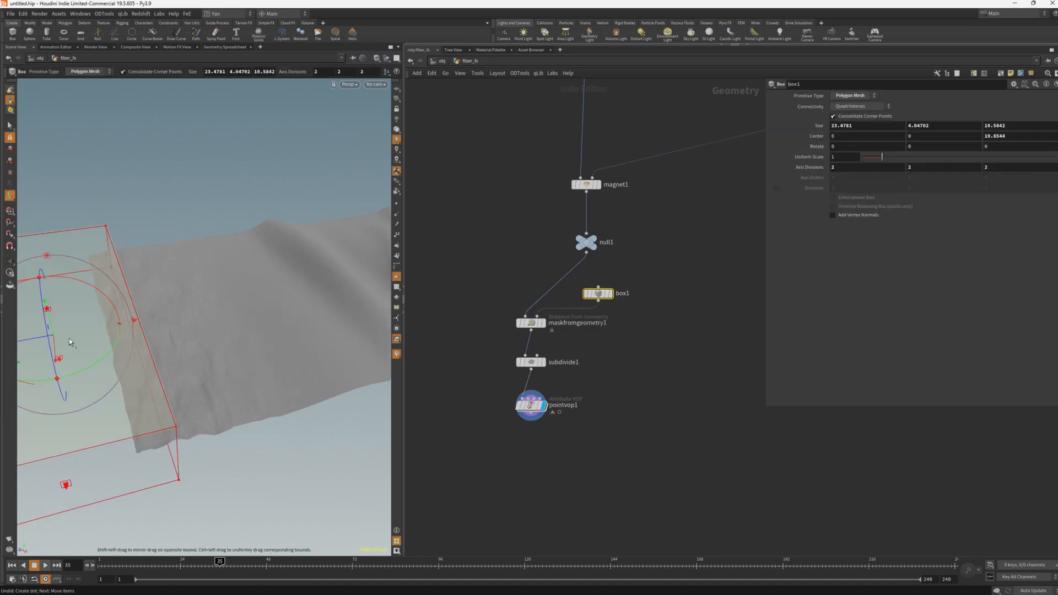
drag(30, 340, 84, 341)
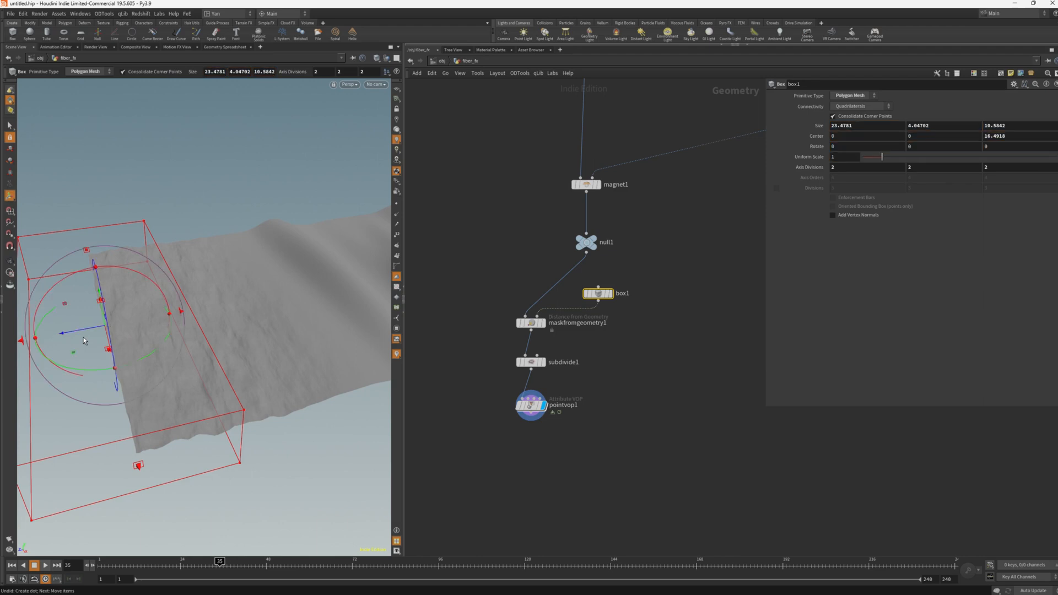
Set pointvop1's Frequency to 0.4, 0.9, 0.9 and save the scene as Points_to_Surface_Rec_V01.hiplc.
click(530, 405)
middle_drag(818, 238, 827, 240)
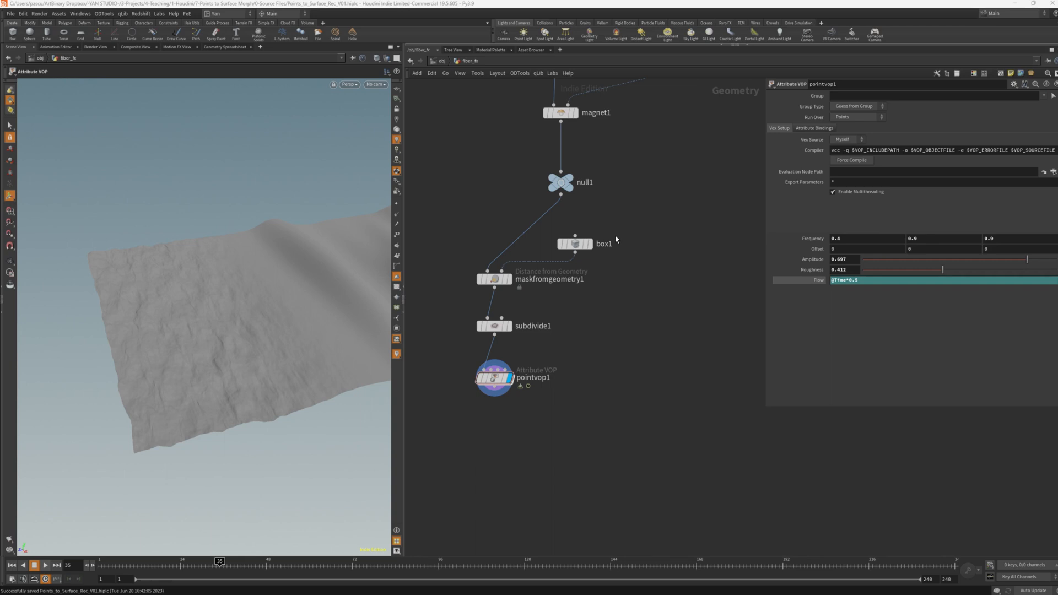
Branch a second Subdivide off null1, set its Depth to 4 and inspect the cloth's mesh density.
key(Tab)
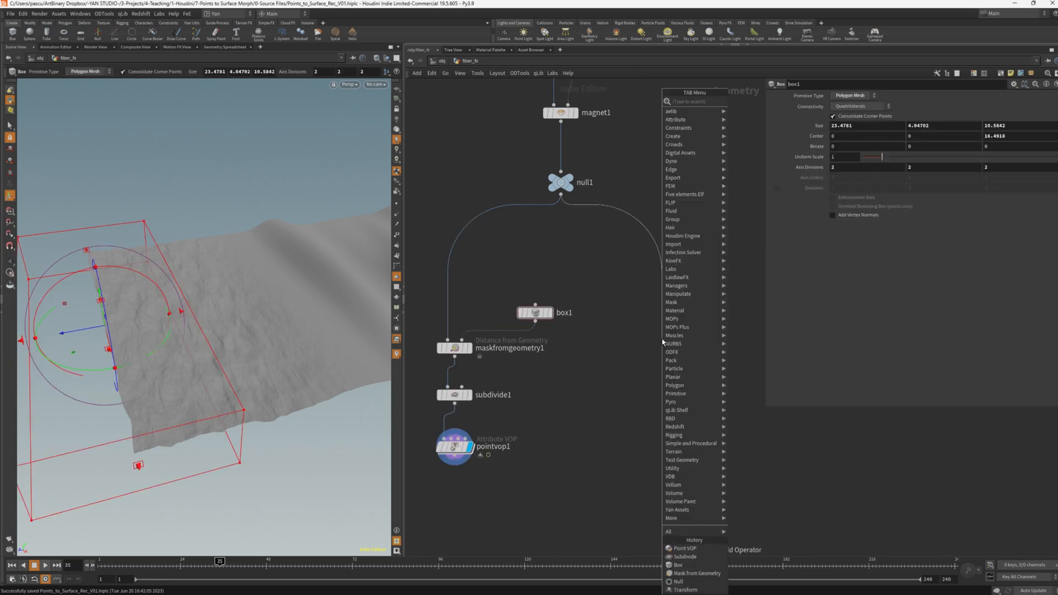
text(subd)
key(Return)
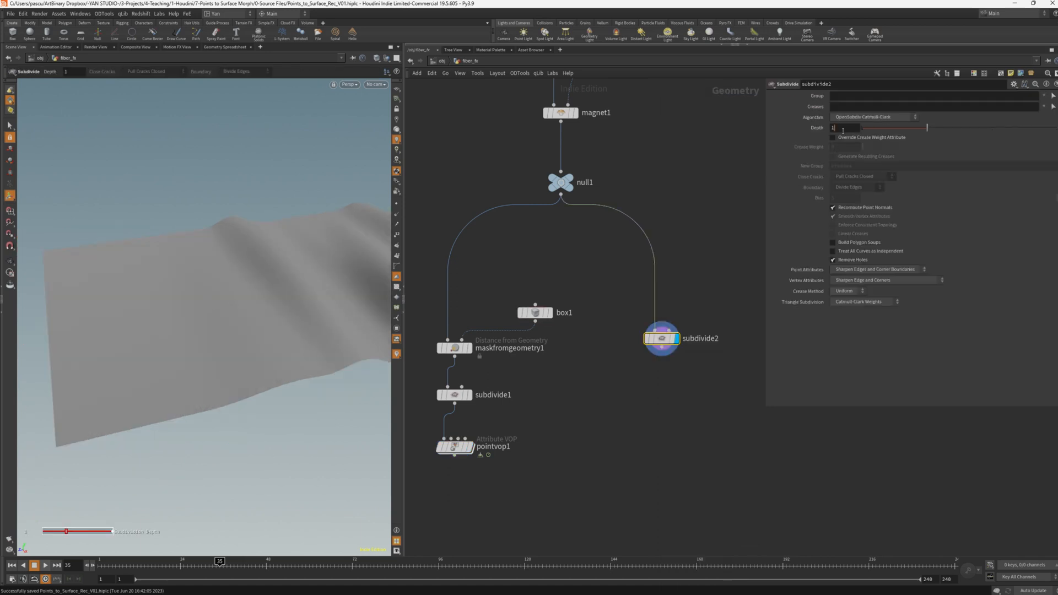
drag(844, 130, 781, 129)
drag(251, 398, 239, 401)
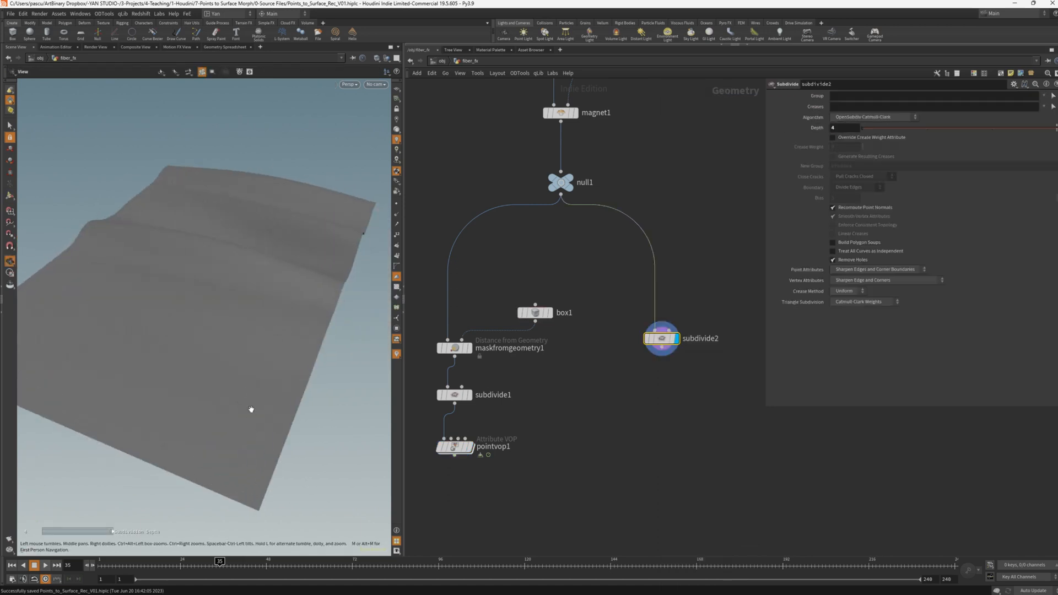
right_click(251, 409)
click(400, 389)
drag(403, 389, 469, 386)
scroll(385, 359, up, 5)
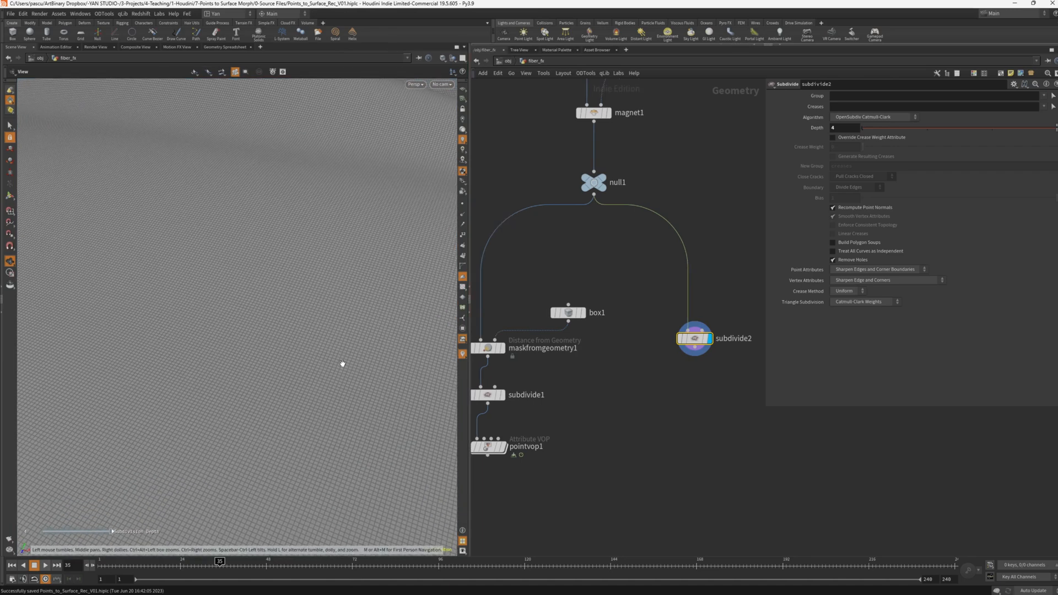
drag(342, 364, 260, 348)
scroll(285, 346, down, 3)
Add a MOPs Spread Falloff node below subdivide2 and display it.
key(Tab)
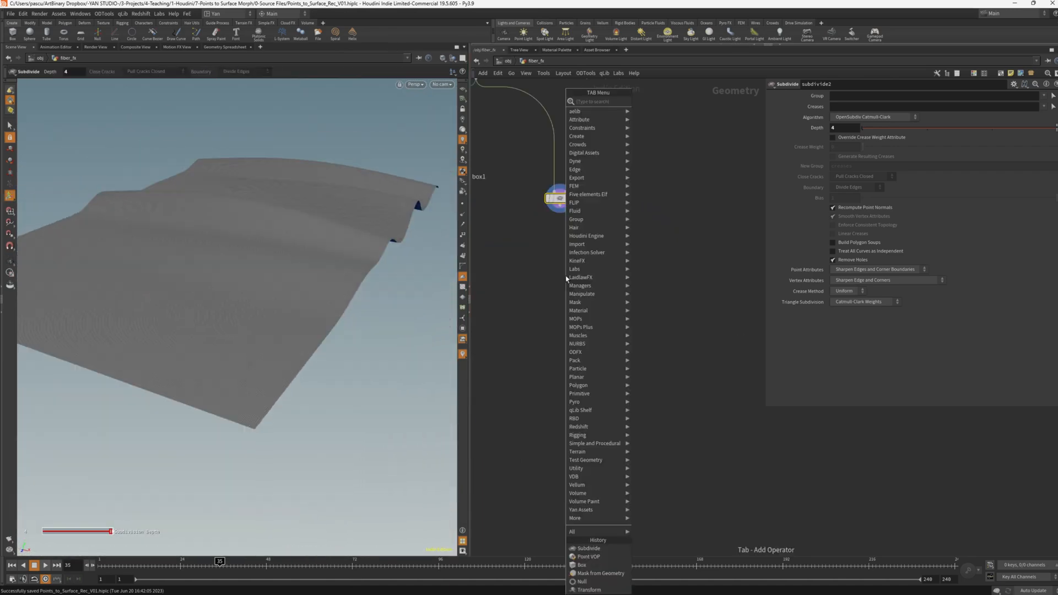
text(spread)
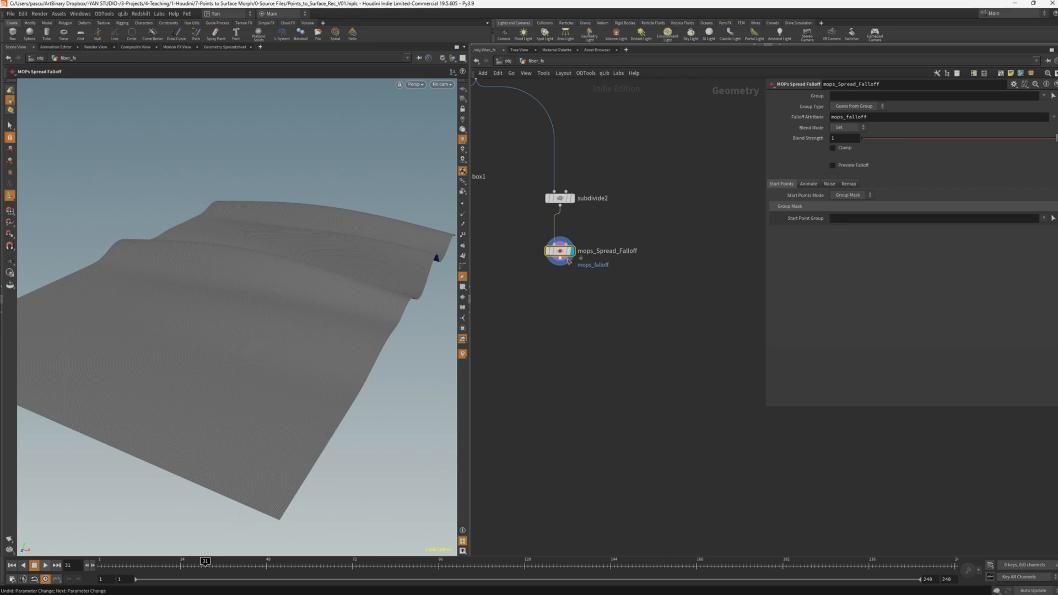
mouse_move(560, 254)
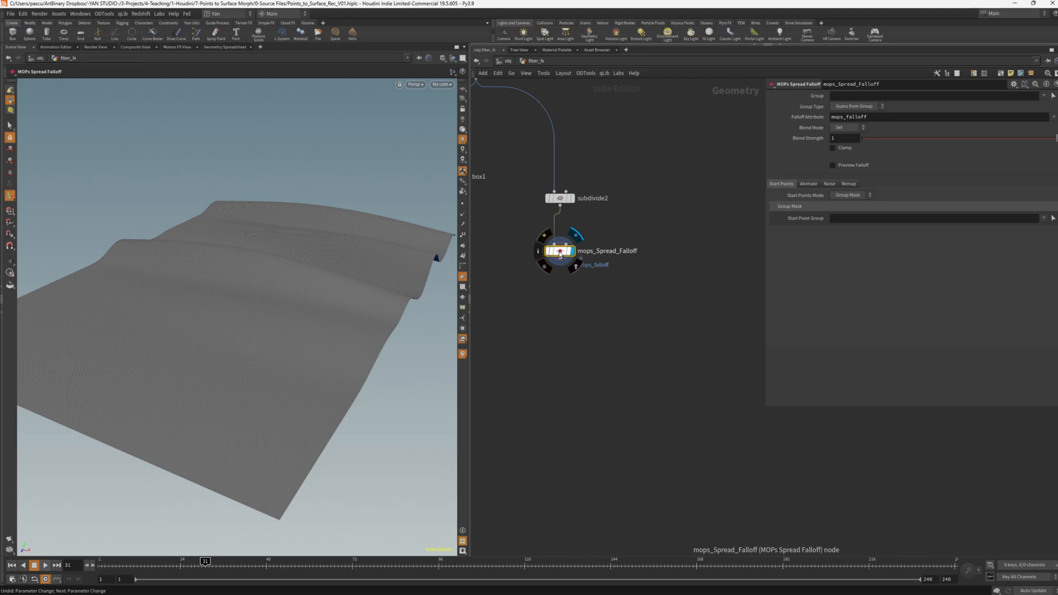
Branch a Scatter off subdivide2 and set its Force Total Count to 20 and Global Seed to 5.6.
key(Tab)
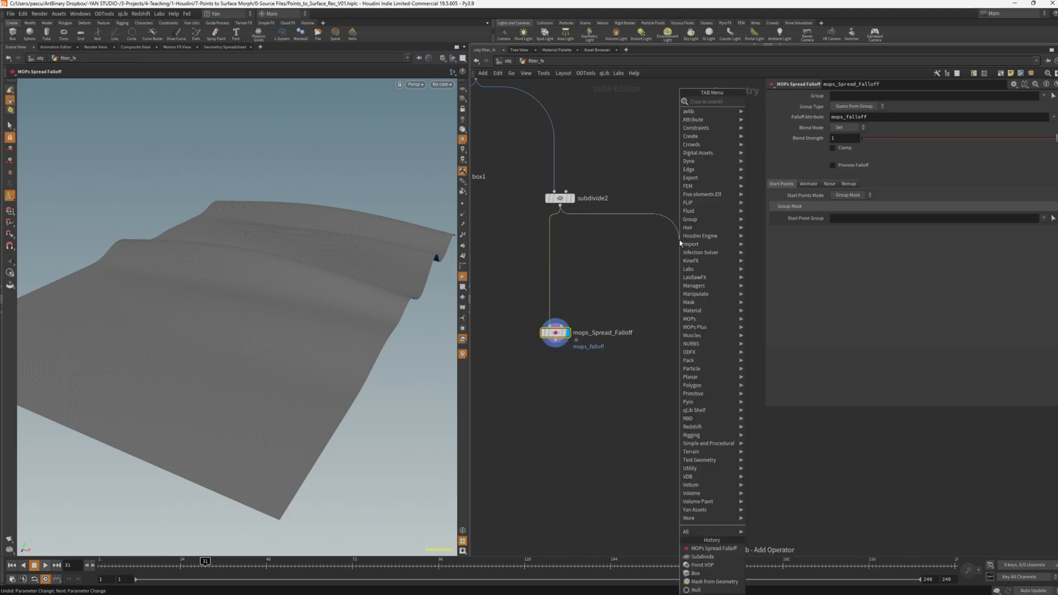
text(sc)
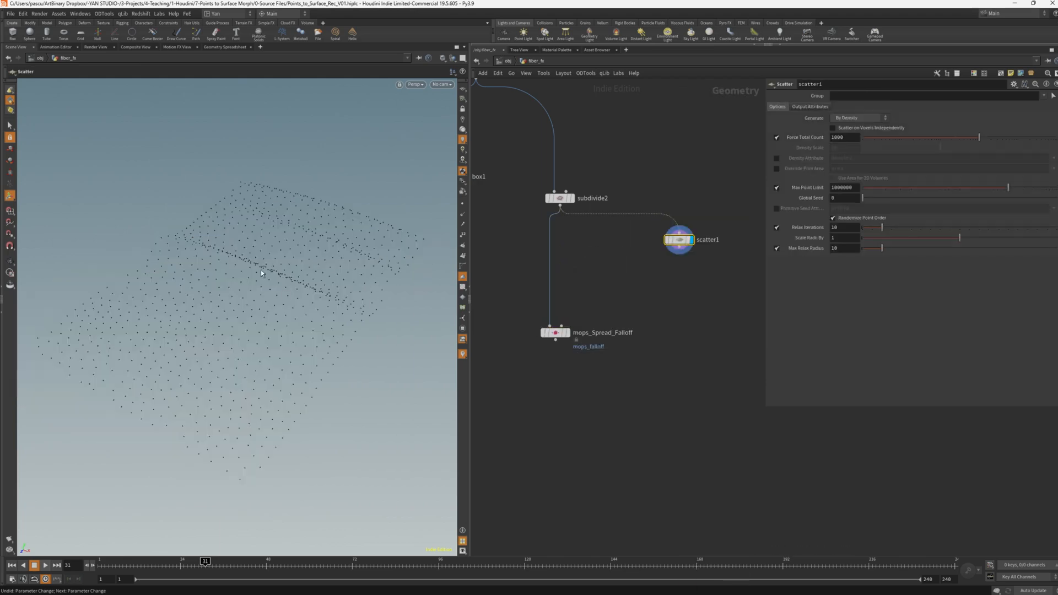
key(Escape)
drag(328, 279, 411, 263)
double_click(849, 137)
text(20)
drag(956, 202, 971, 203)
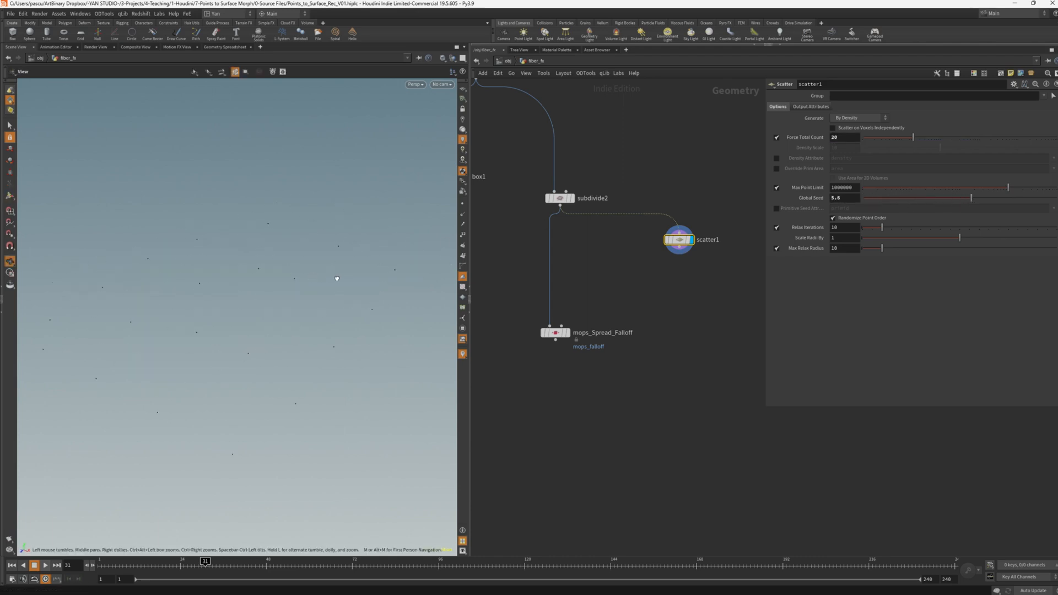
Temporarily overlay subdivide2 as a template to examine the scattered points against the cloth surface.
click(573, 212)
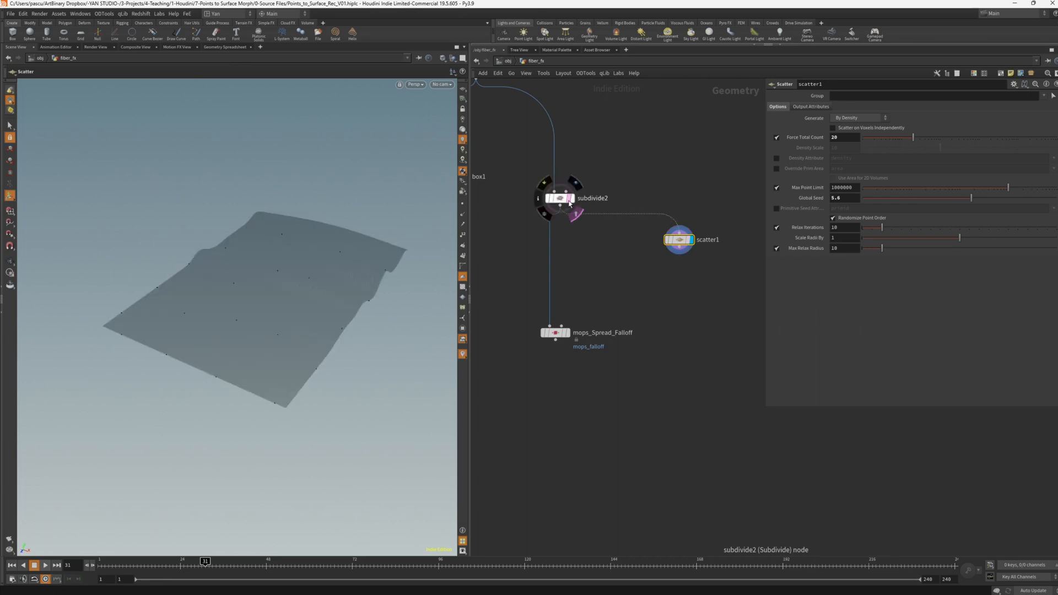
key(Escape)
drag(288, 349, 338, 331)
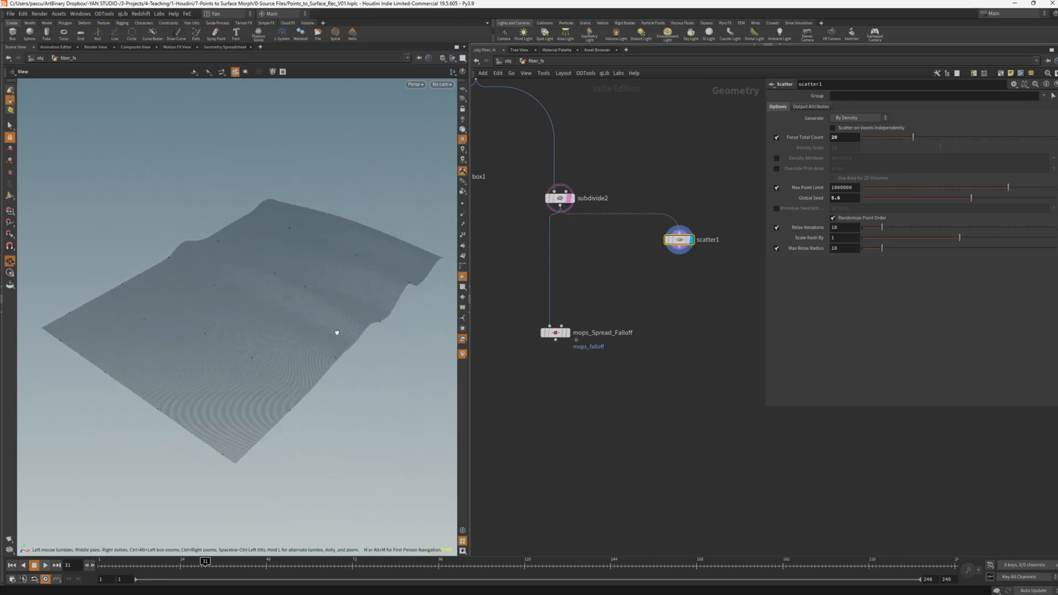
key(Return)
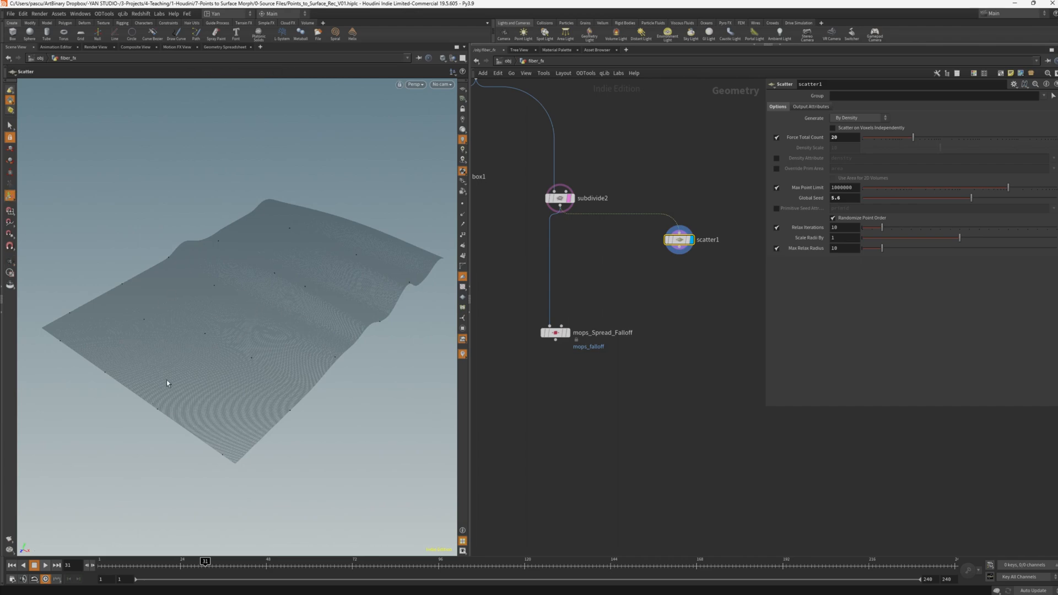
click(569, 204)
Add a Sphere beside scatter1 and set its Primitive Type to Polygon.
key(Tab)
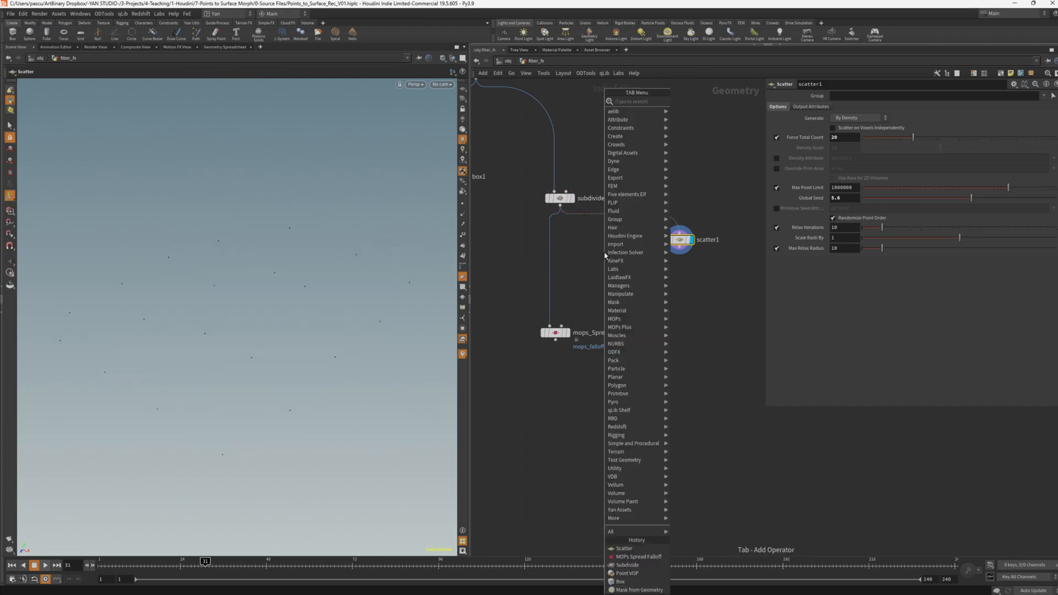
text(sphere)
key(Return)
click(850, 95)
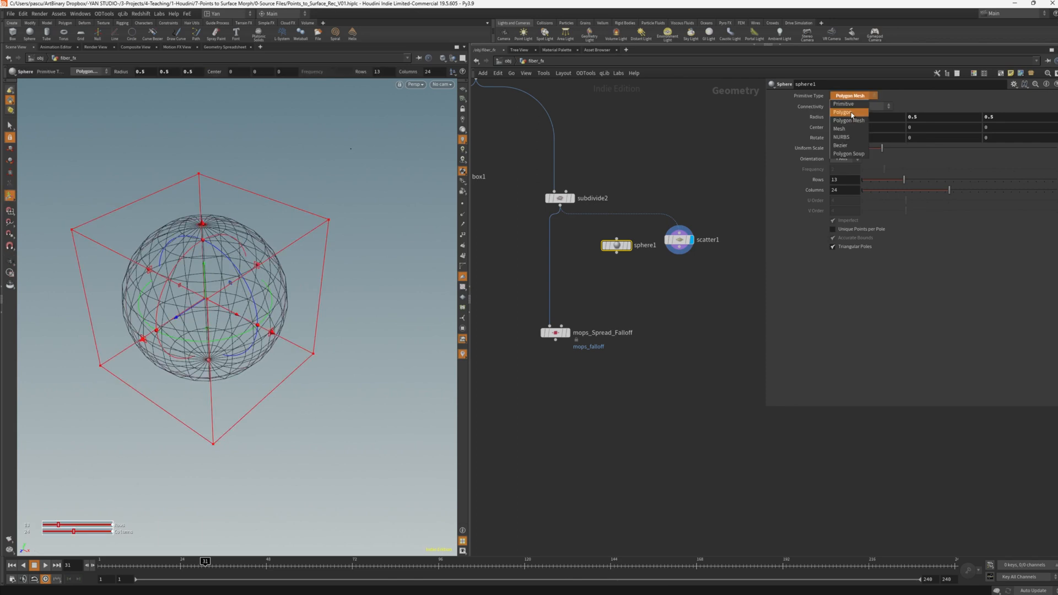
click(847, 114)
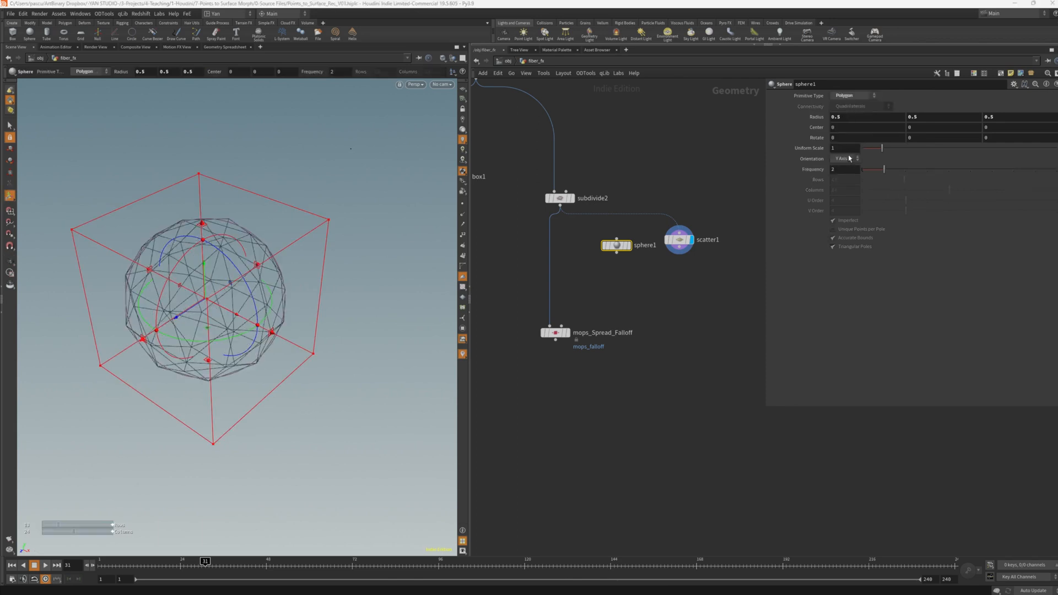
Set sphere1's Frequency to 100 and reduce it to 70.
key(Tab)
text(1)
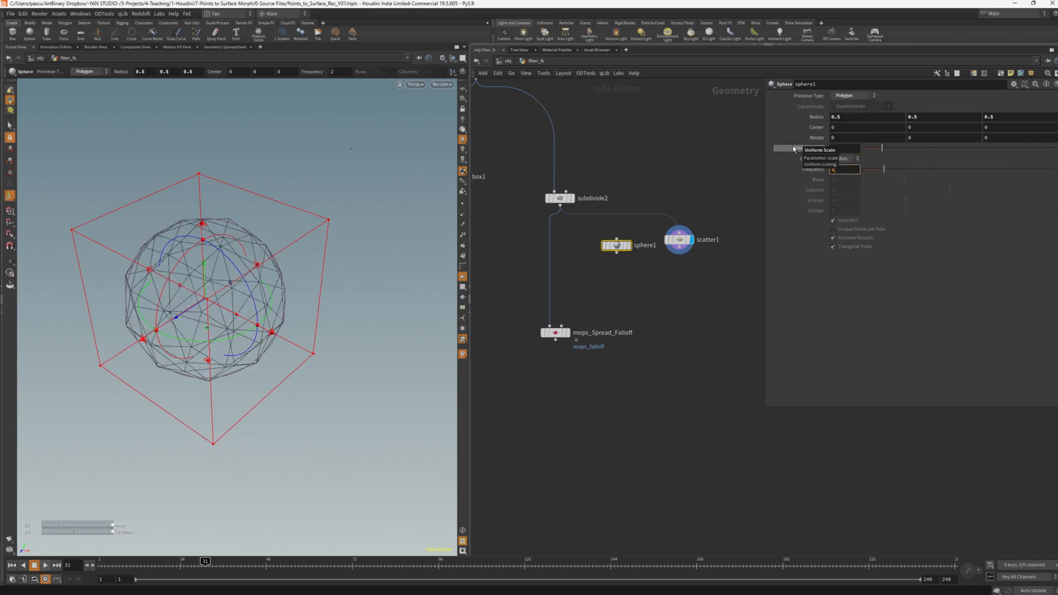
text(00)
key(Return)
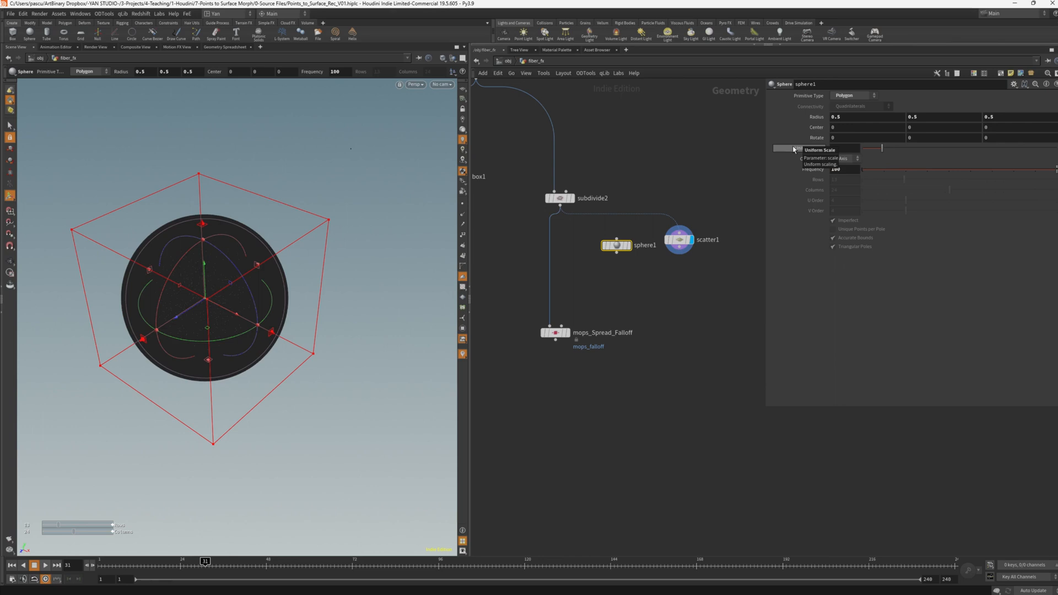
text(70)
key(Return)
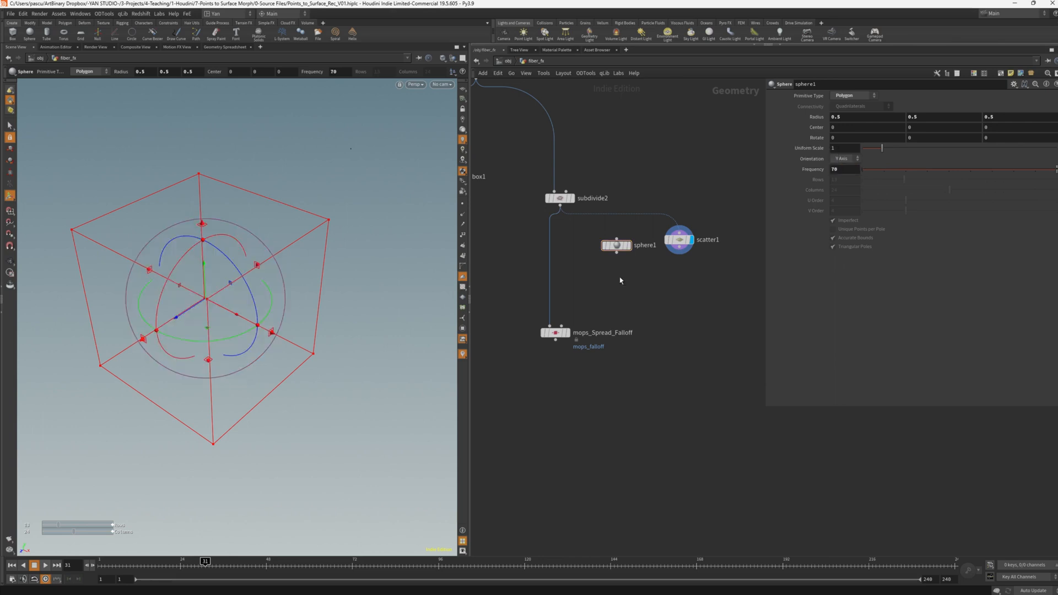
Attach a Transform beneath sphere1 and set its Uniform Scale to 0.2.
click(616, 252)
key(Tab)
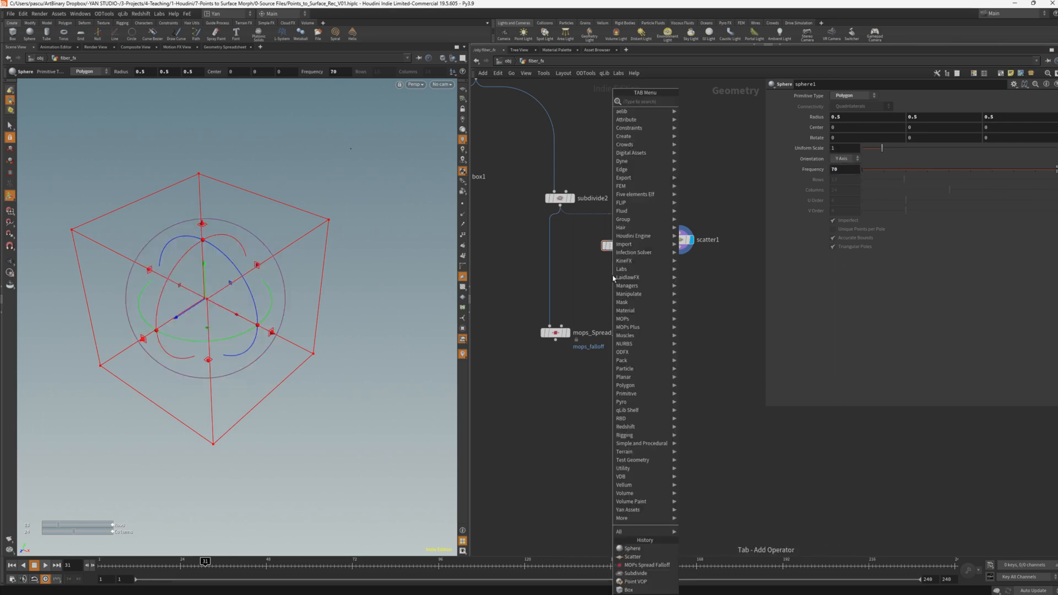
text(tra)
key(Down)
key(Down)
key(Return)
click(613, 276)
mouse_move(613, 278)
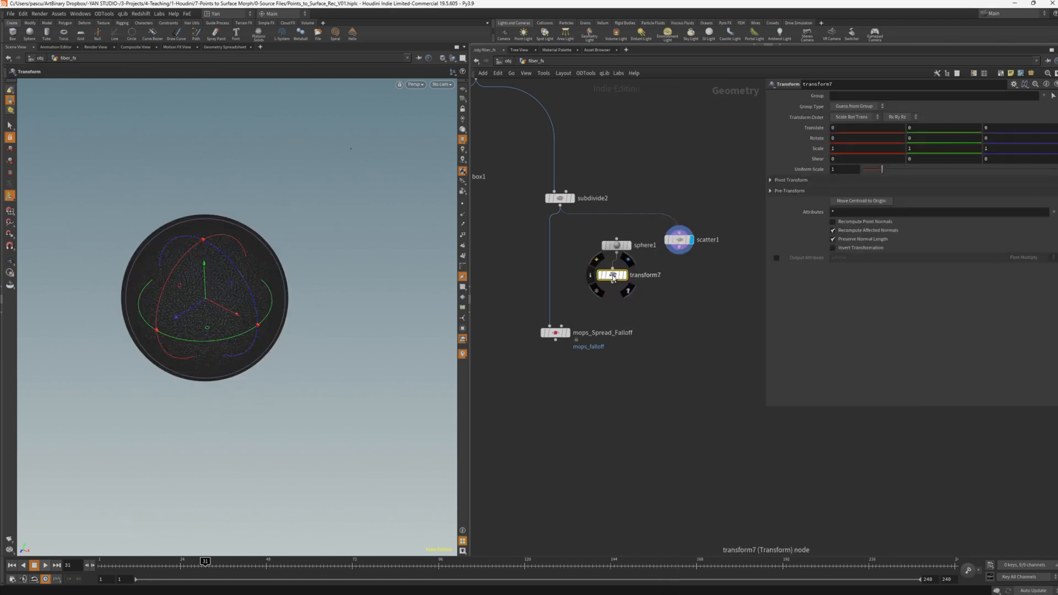
click(844, 169)
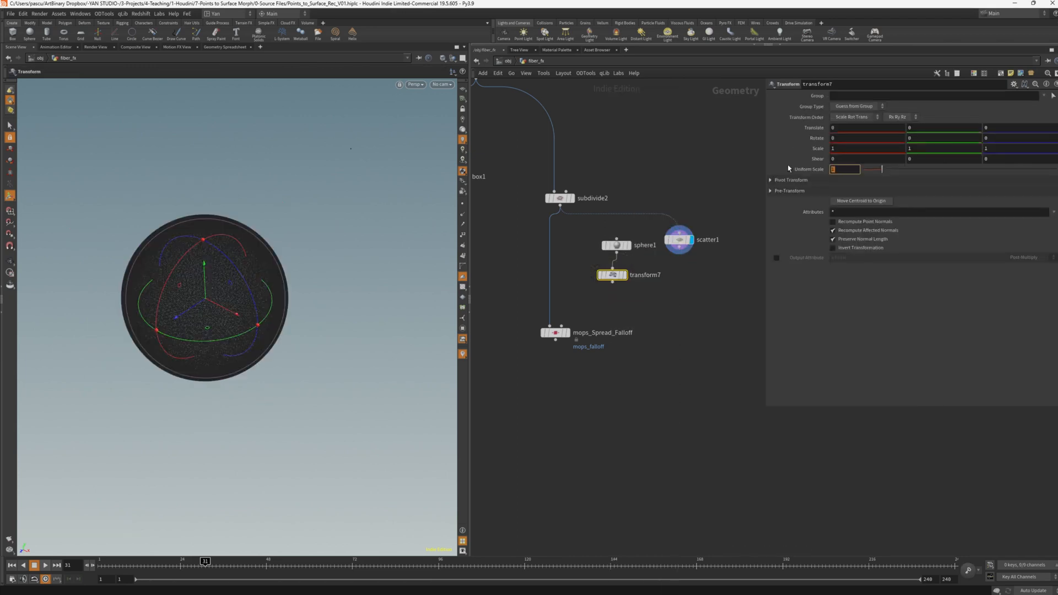
text(.2)
key(Return)
drag(613, 275, 617, 274)
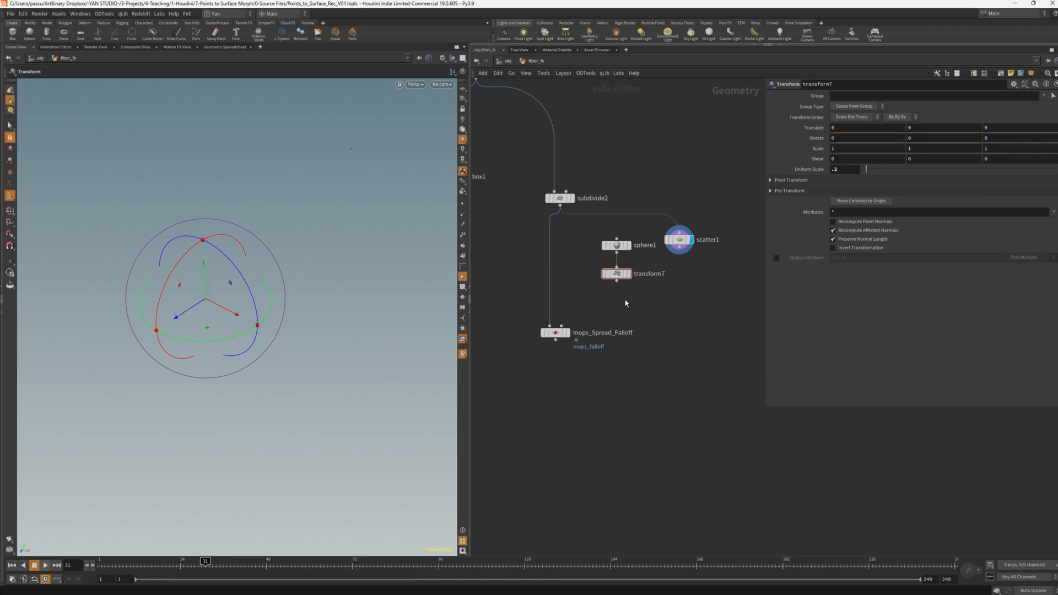
Add a Copy to Points that copies the scaled sphere onto the scatter1 points, and display the result.
key(Tab)
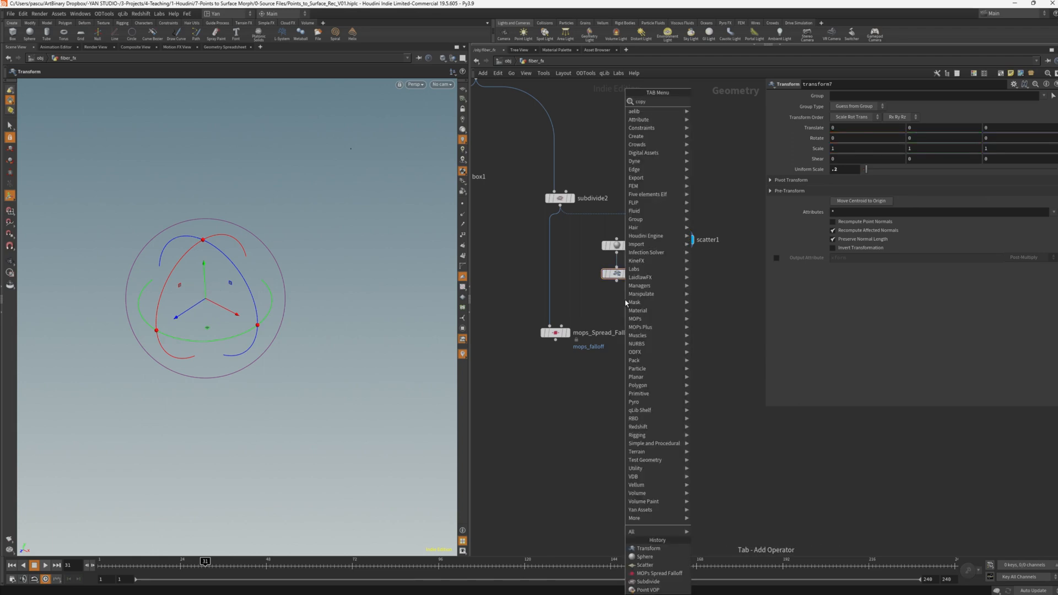
text(copy)
key(Return)
click(656, 305)
drag(663, 297, 690, 288)
click(671, 306)
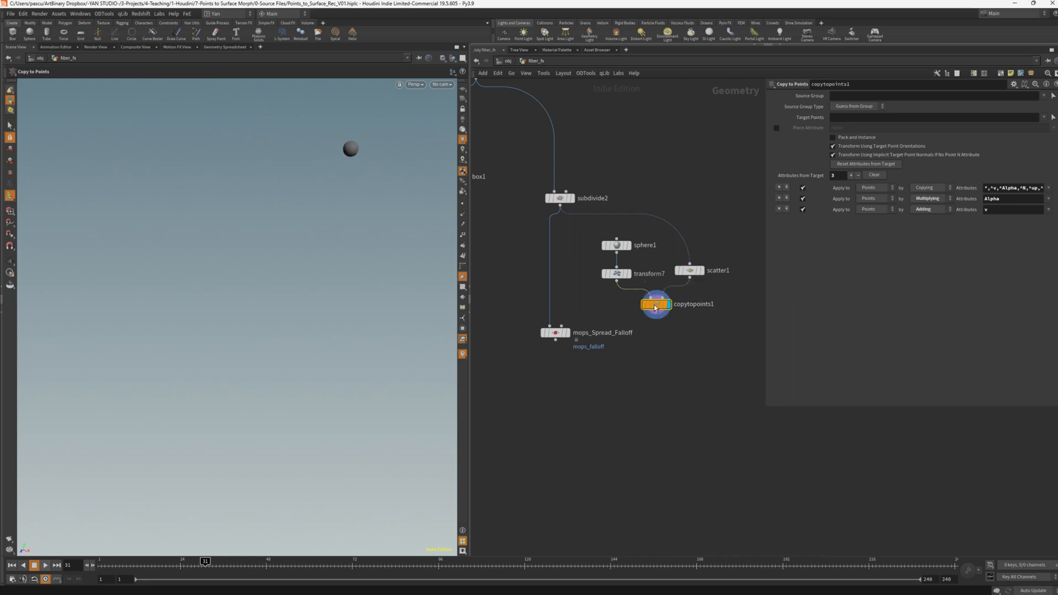
mouse_move(311, 292)
mouse_down()
mouse_move(289, 285)
mouse_move(295, 301)
mouse_move(292, 290)
mouse_up()
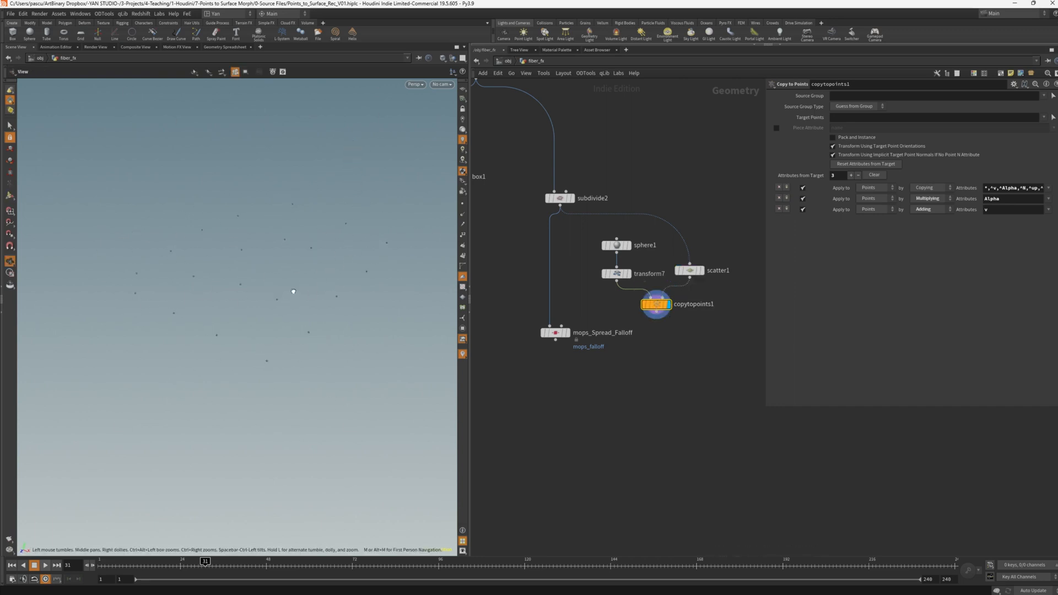
key(Return)
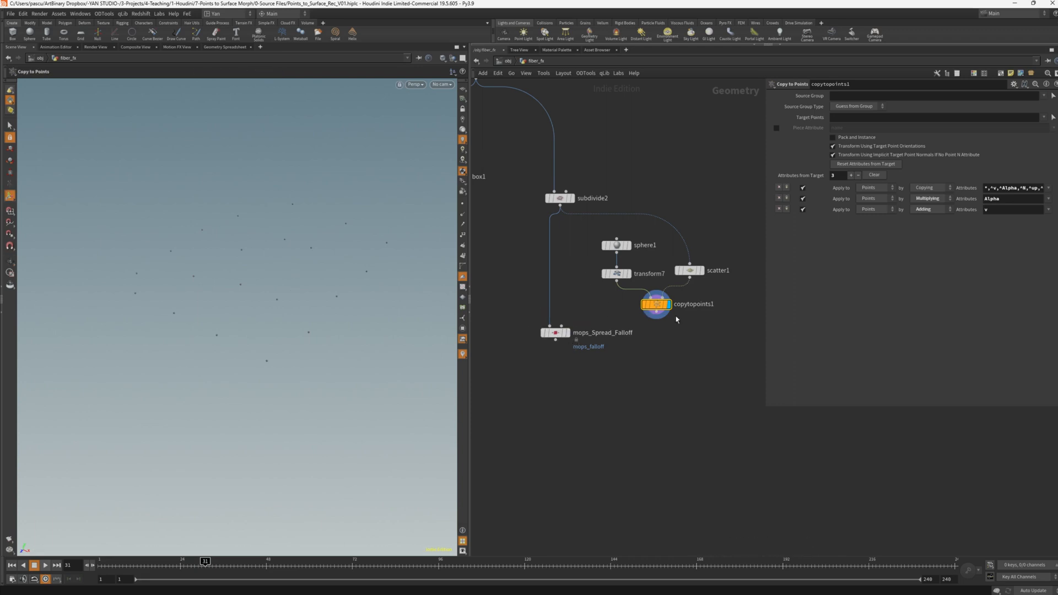
Connect copytopoints1 to the second input of mops_Spread_Falloff and display the falloff node.
drag(656, 318, 561, 328)
drag(561, 327, 561, 327)
click(568, 333)
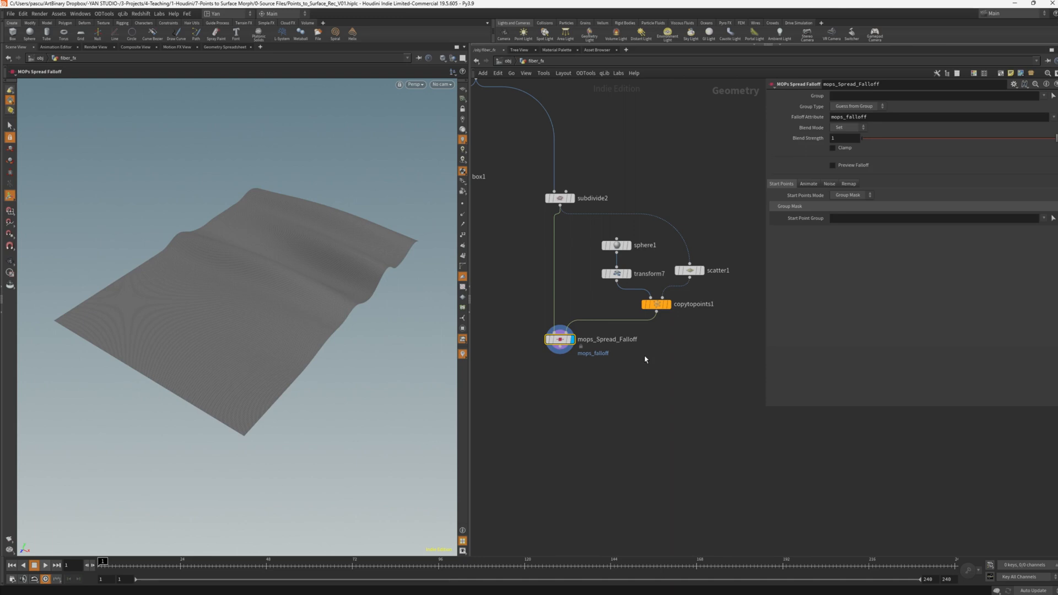
Enable Preview Falloff on mops_Spread_Falloff and set its Start Points Mode to Point Cloud.
click(847, 167)
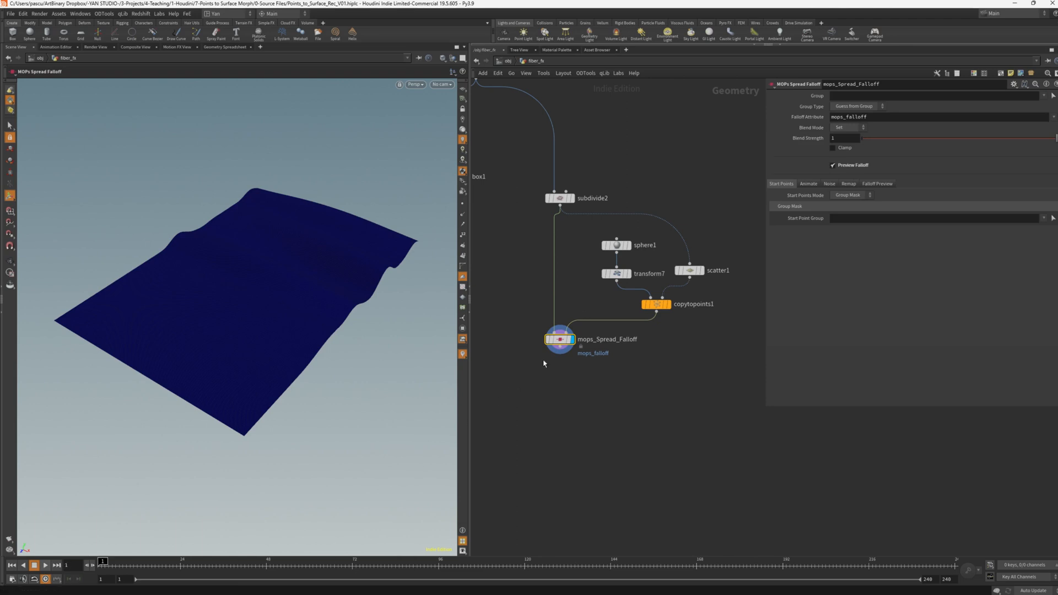
click(852, 196)
click(851, 207)
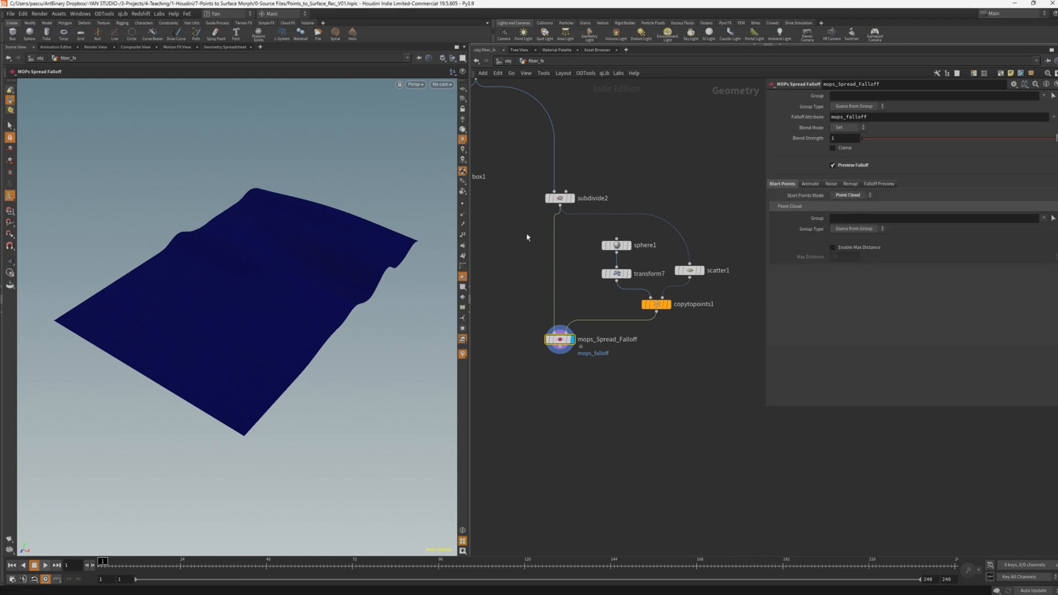
Keyframe the spread falloff's Spread parameter at 0 on frame 1 and about 1.15 on frame 200.
click(811, 186)
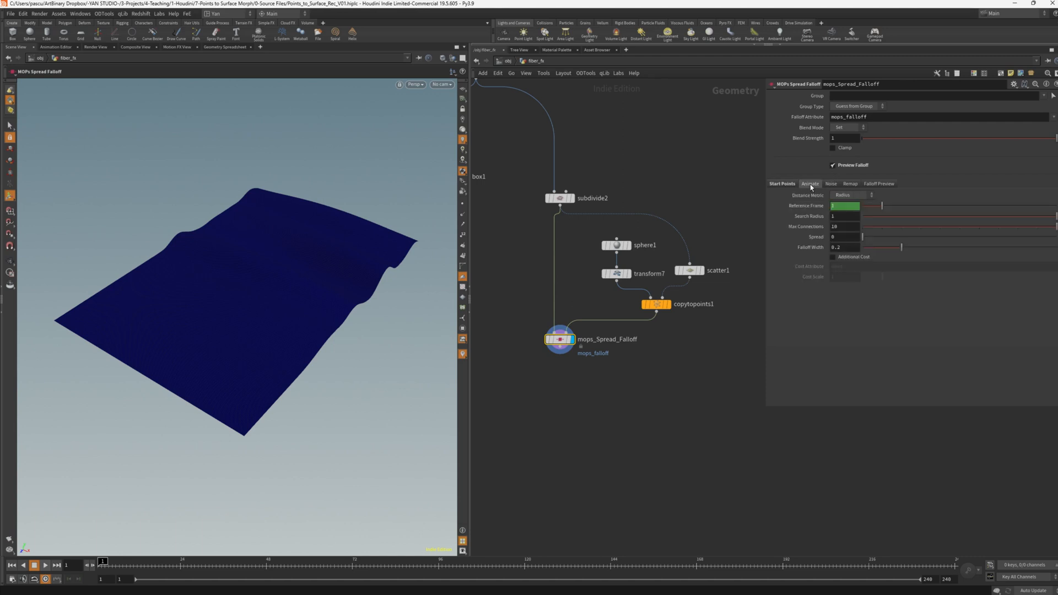
drag(770, 400, 749, 431)
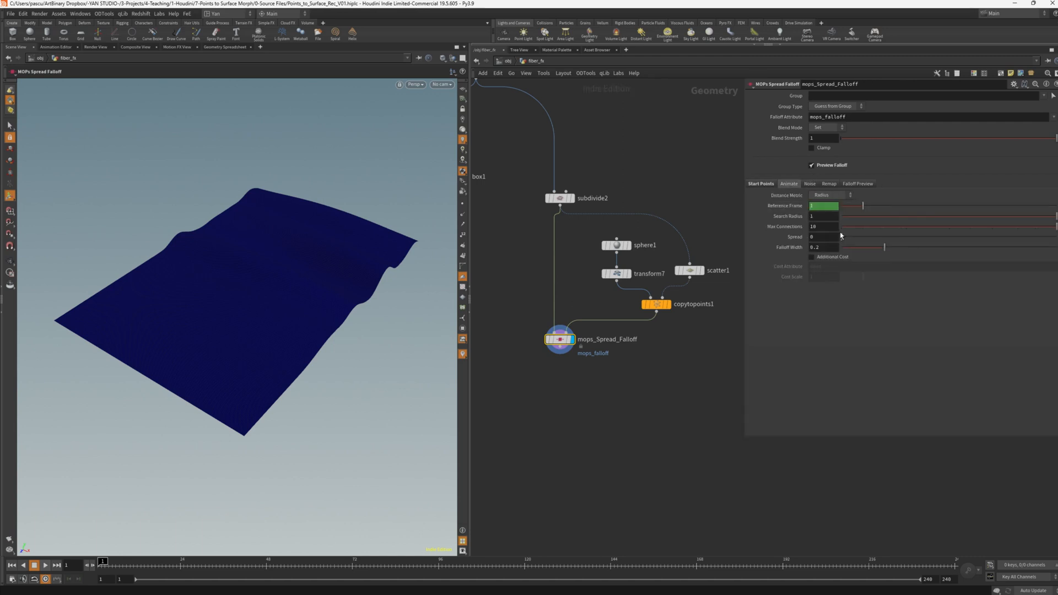
mouse_move(843, 240)
mouse_down()
mouse_move(921, 238)
mouse_move(841, 239)
mouse_up()
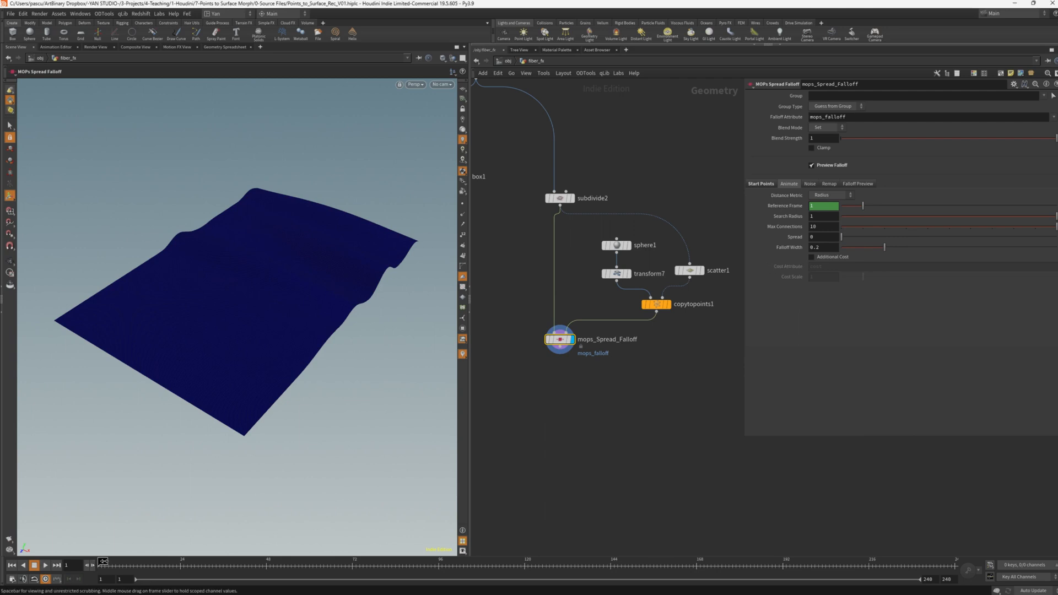
alt+click(824, 238)
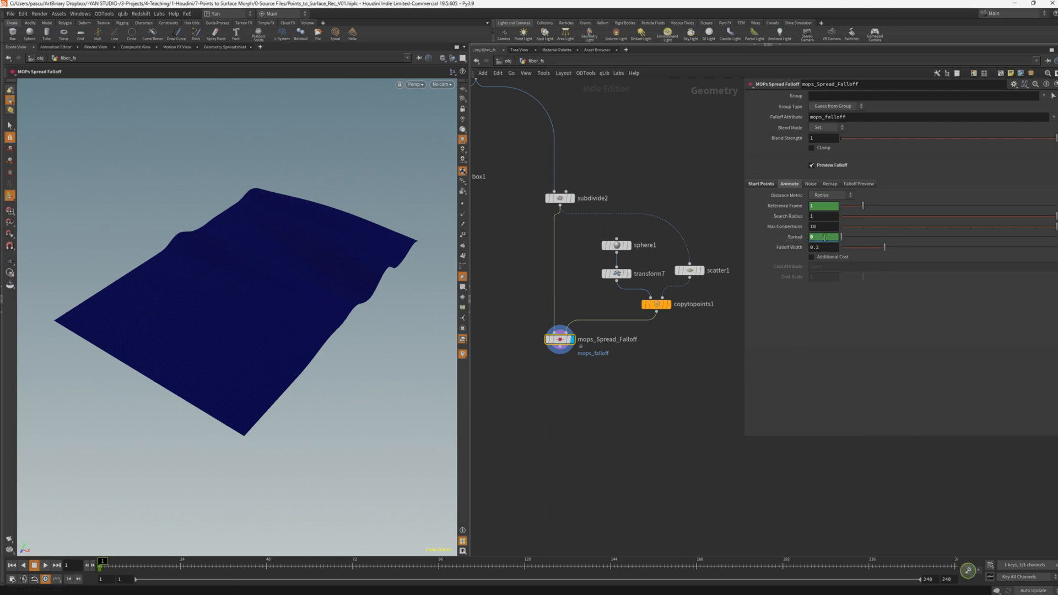
click(815, 568)
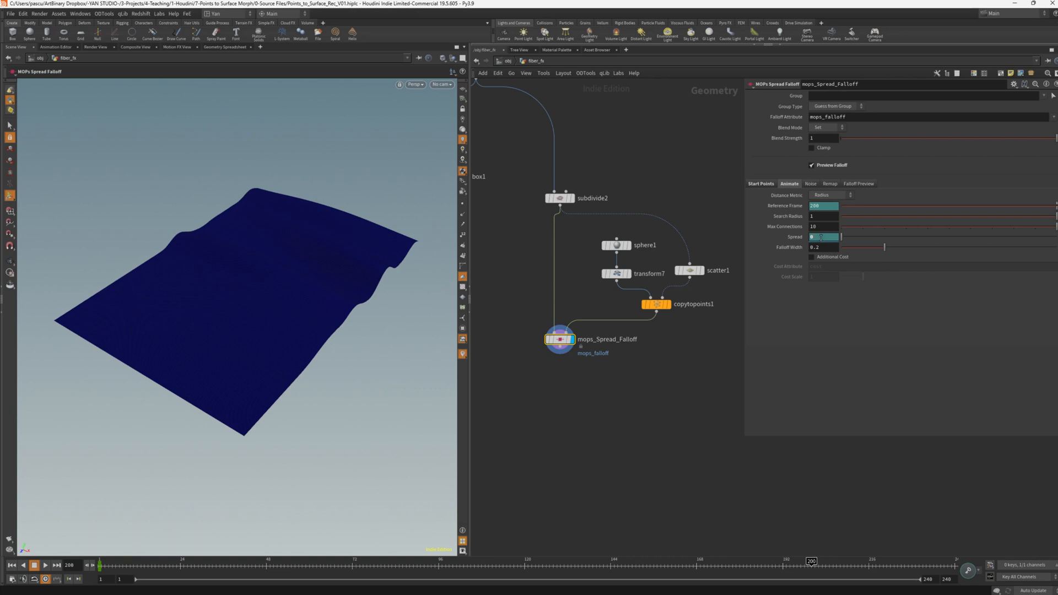
drag(841, 237, 977, 242)
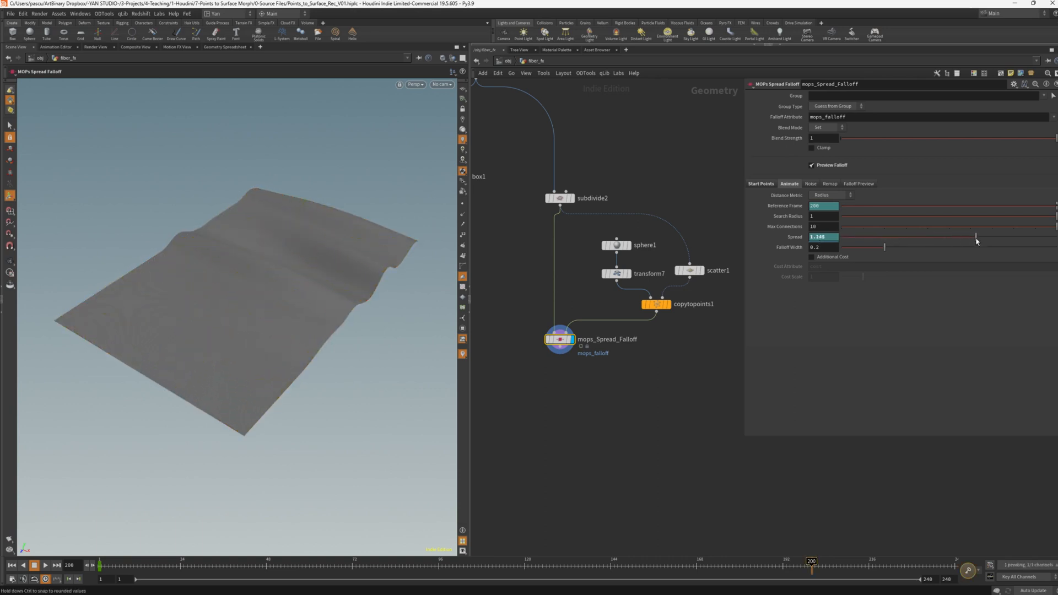
alt+click(819, 239)
Play the animation from frame 1 to examine how the falloff spreads across the surface.
click(101, 567)
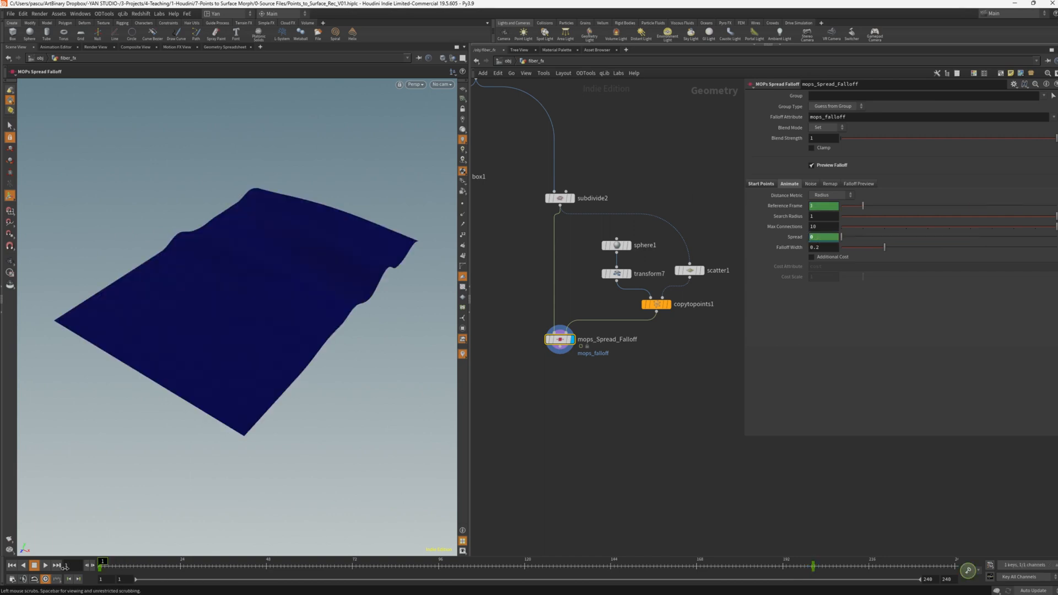
click(46, 566)
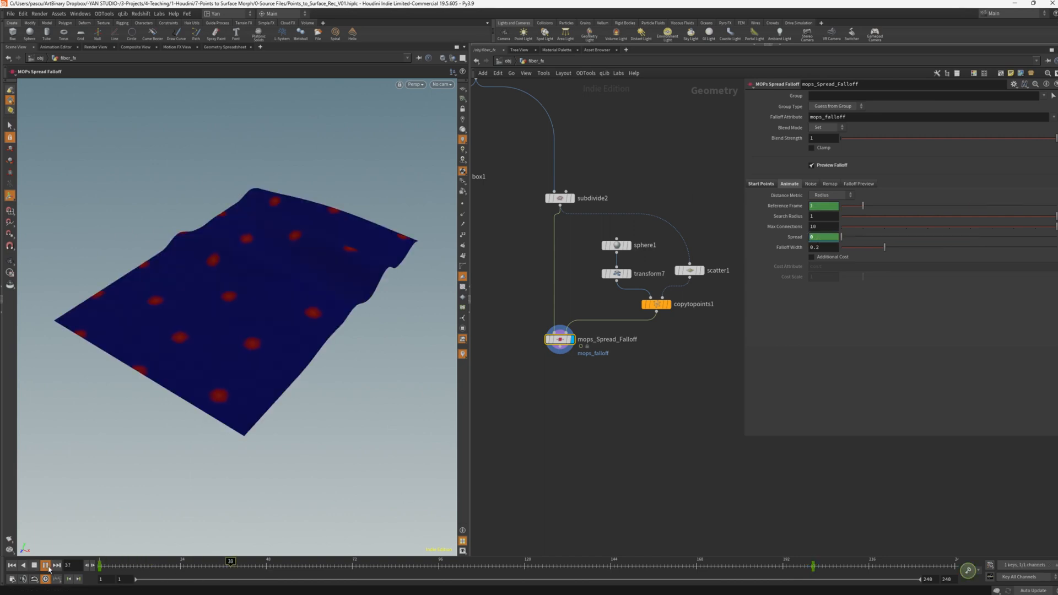
click(48, 567)
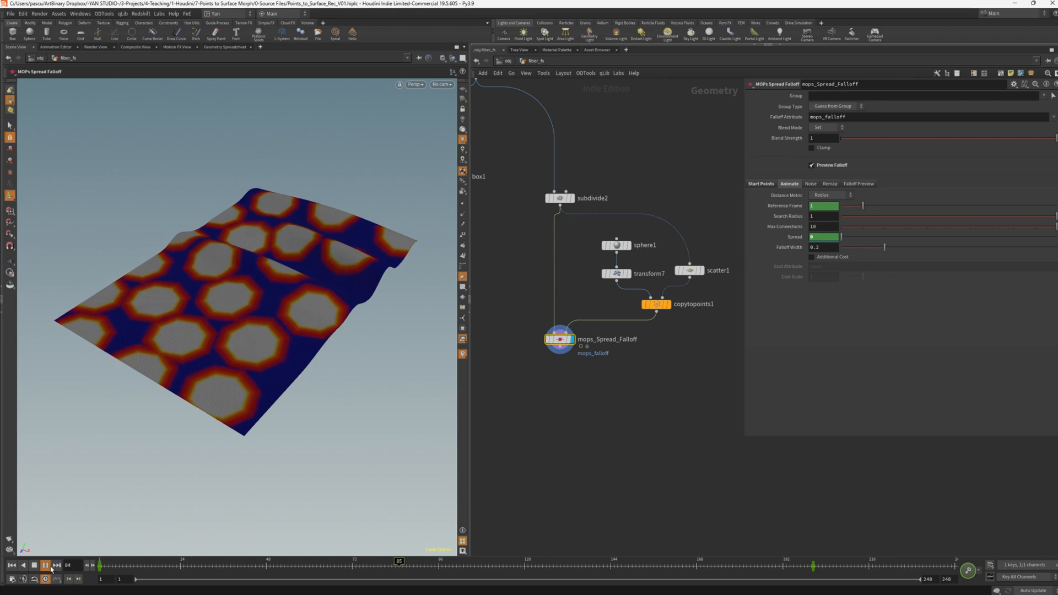
Enable noise on the spread falloff, keep the Perlin noise type and adjust the noise frequency.
scroll(280, 310, up, 5)
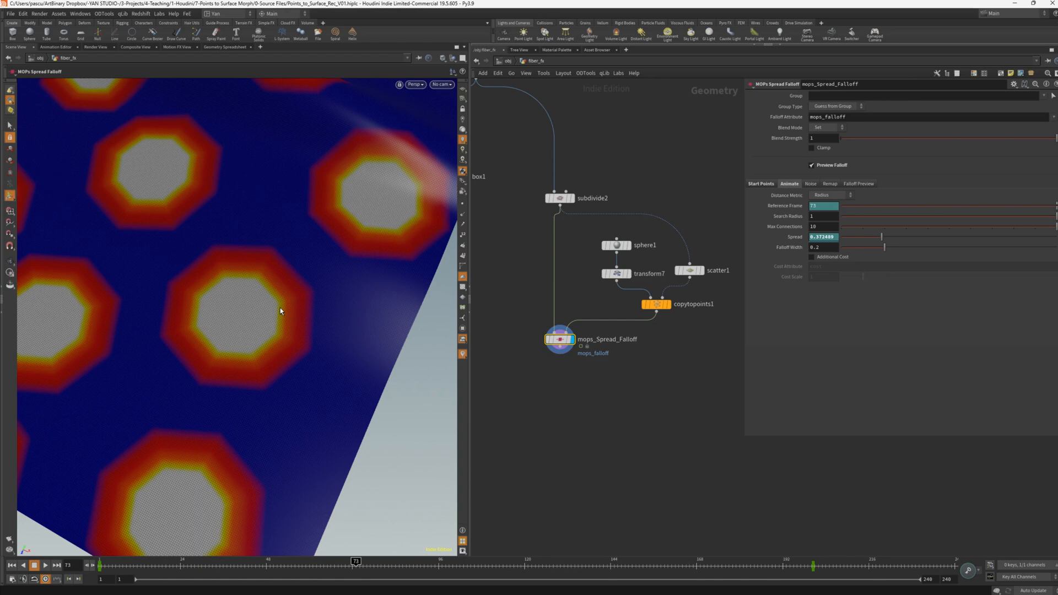
click(813, 185)
click(815, 195)
click(826, 216)
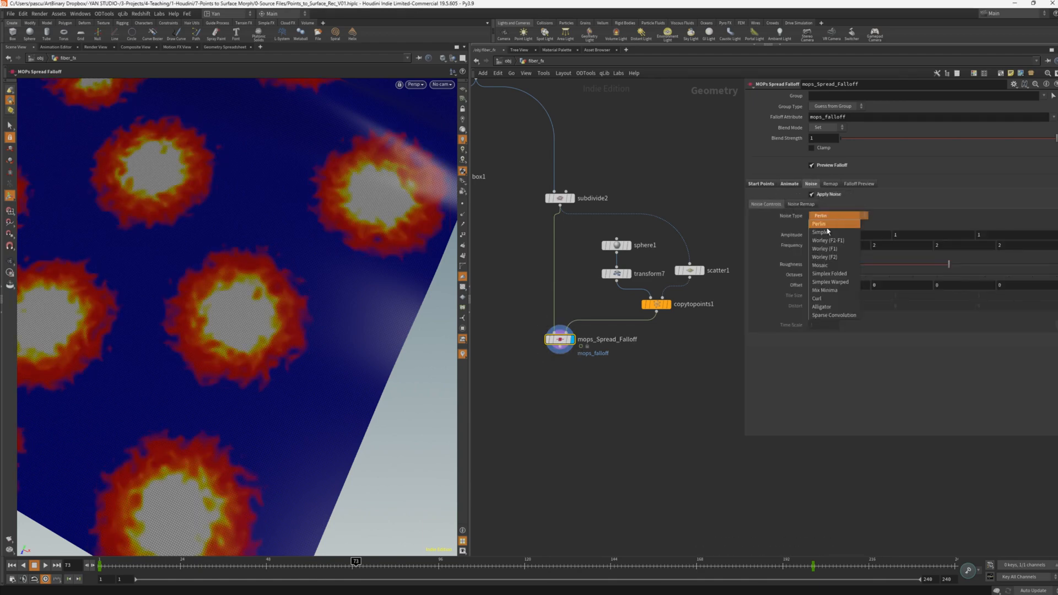
click(820, 217)
middle_drag(792, 246, 746, 254)
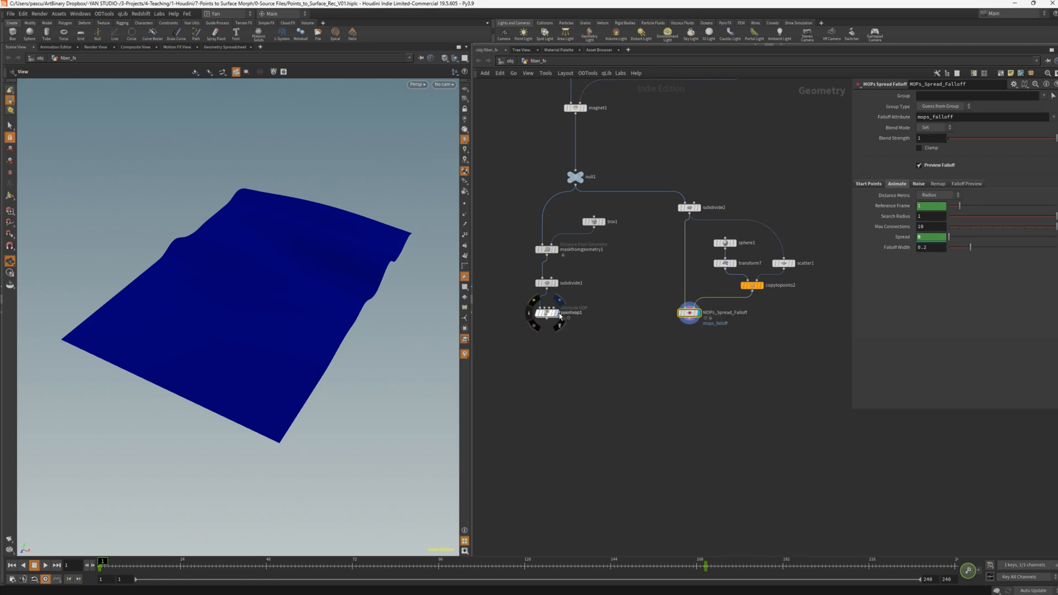
Add an Attribute Transfer node with pointvop1 as its first input and MOPs_Spread_Falloff as its second.
click(550, 314)
click(549, 313)
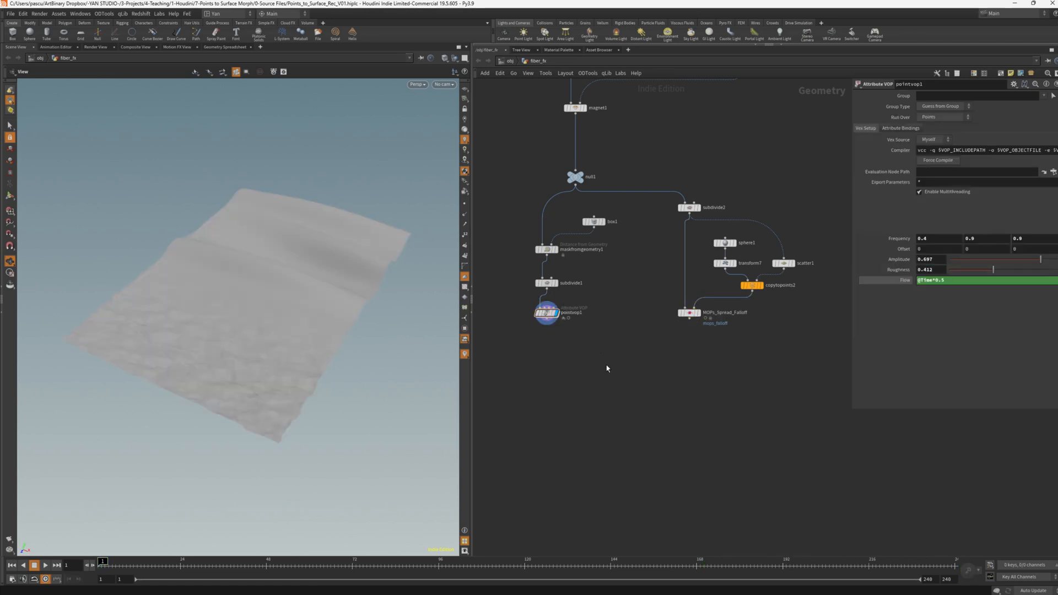
key(Tab)
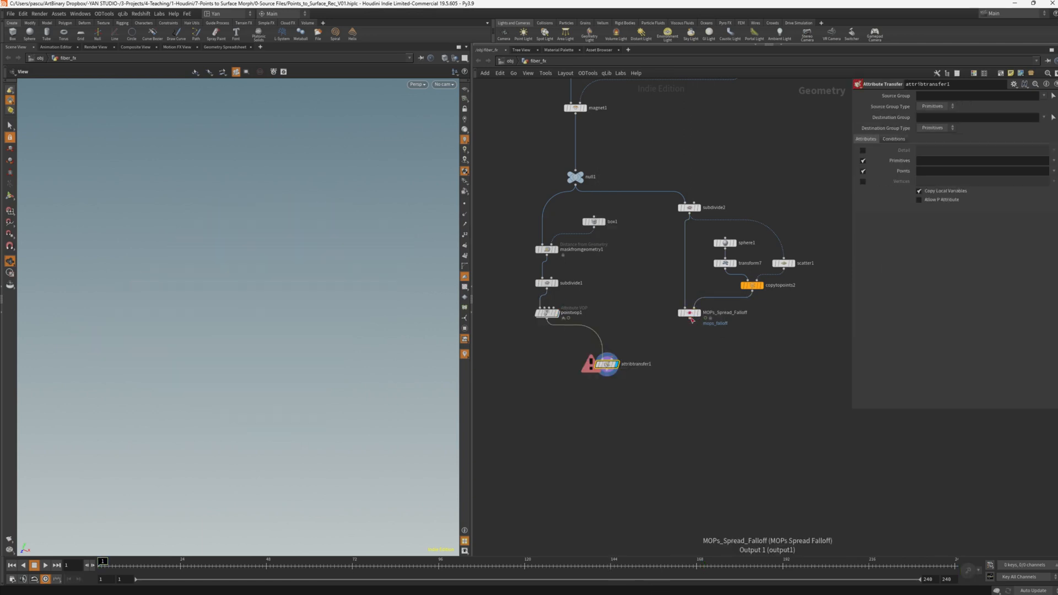
click(689, 319)
click(612, 359)
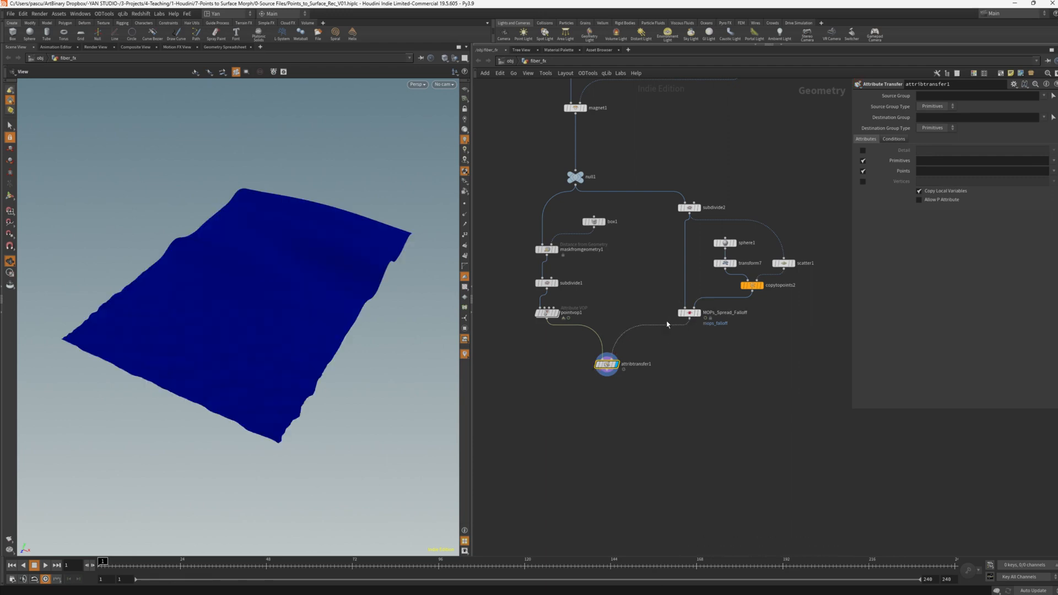
Restrict the attribute transfer to the mops_falloff point attribute, disable primitive attributes and open the transfer conditions.
click(1055, 171)
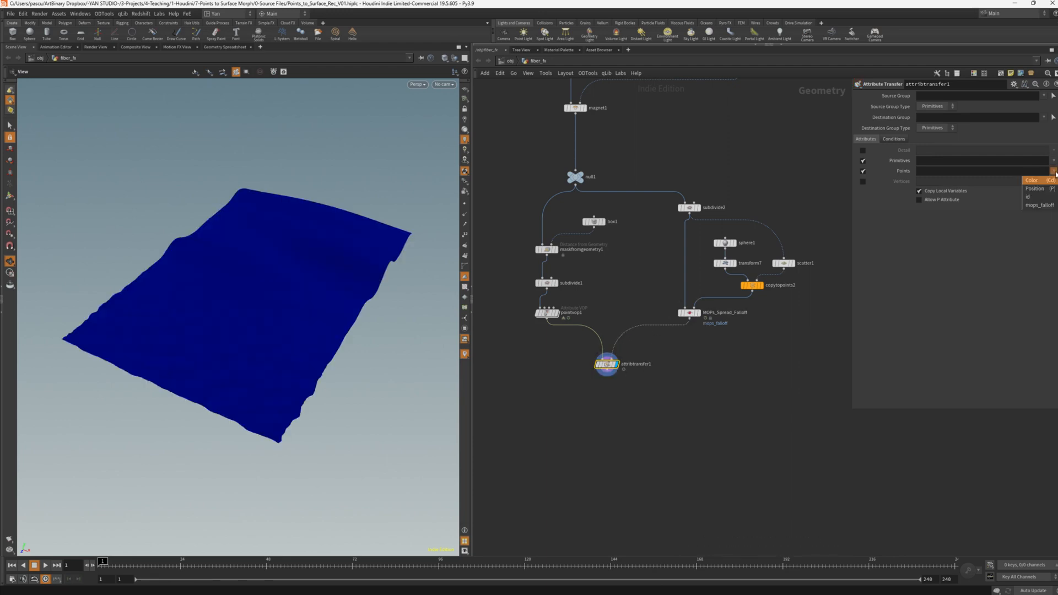
click(1029, 209)
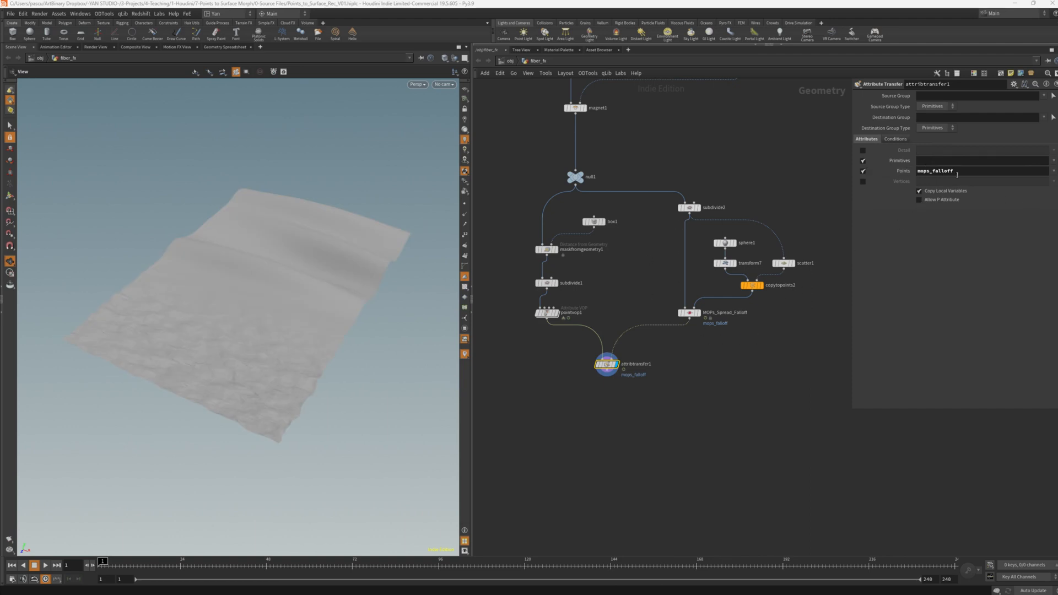
click(863, 161)
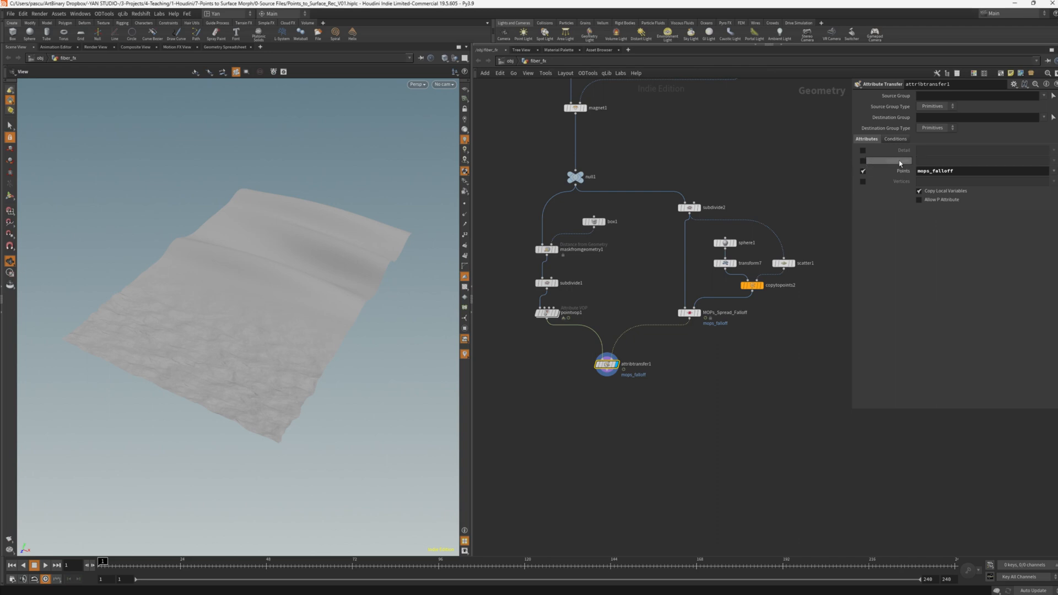
click(899, 140)
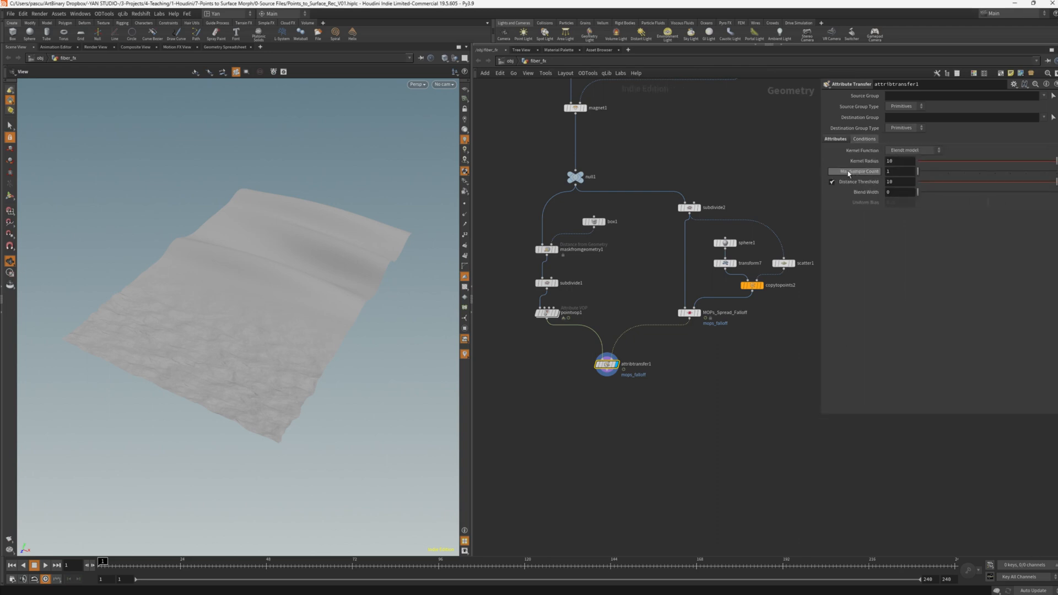
Add a MOPs Preview Falloff node connected to the output of attribtransfer1.
scroll(614, 411, up, 2)
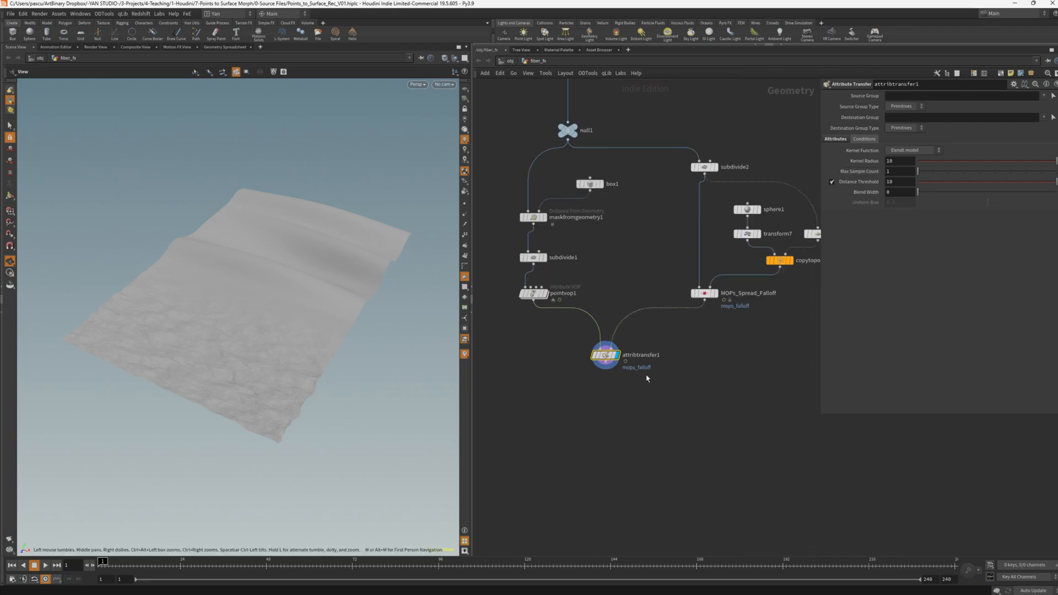
key(Tab)
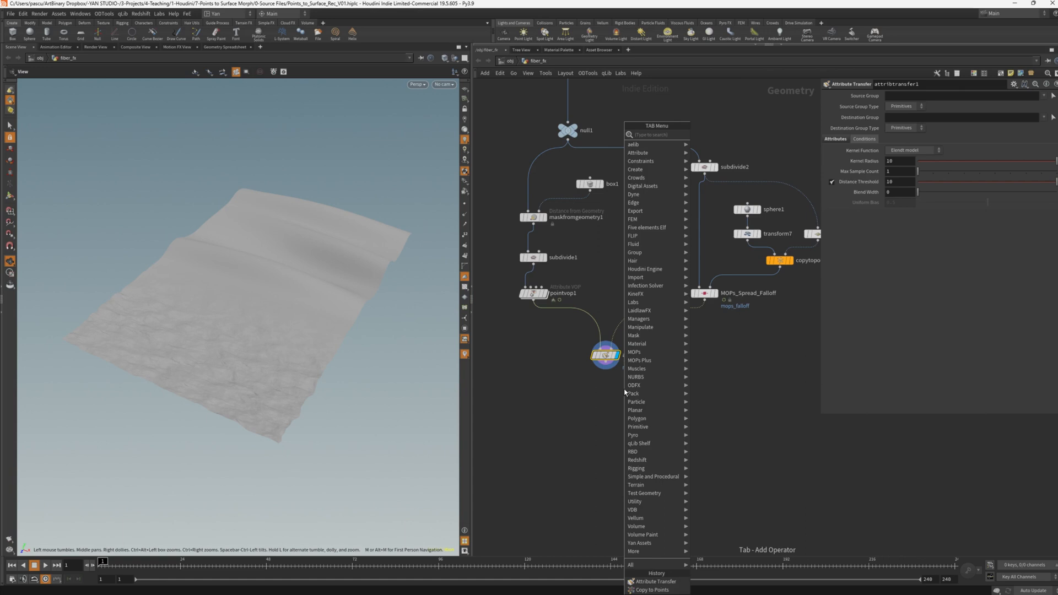
text(preview)
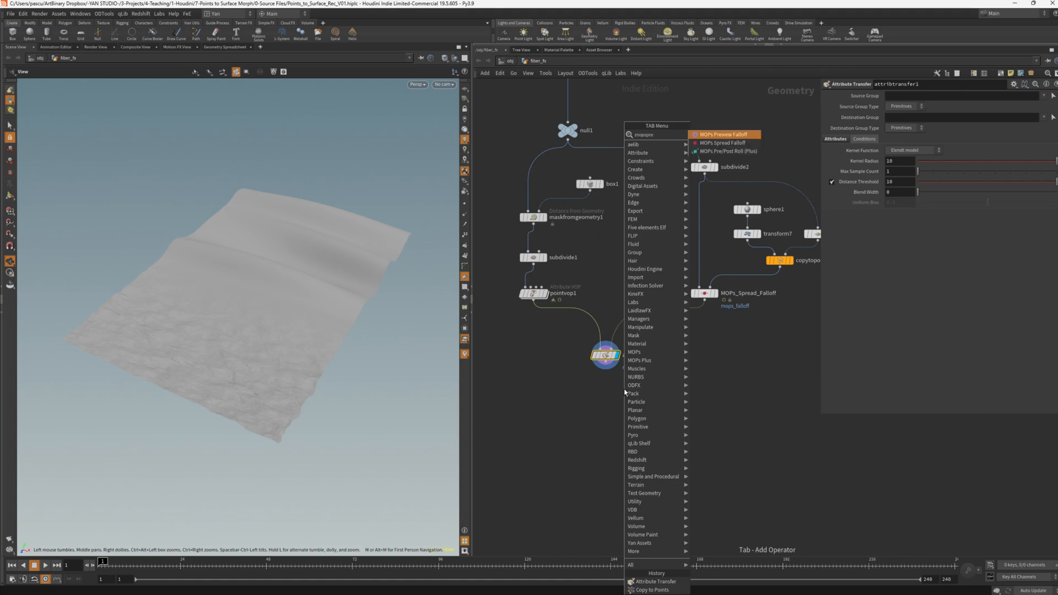
key(Return)
click(650, 408)
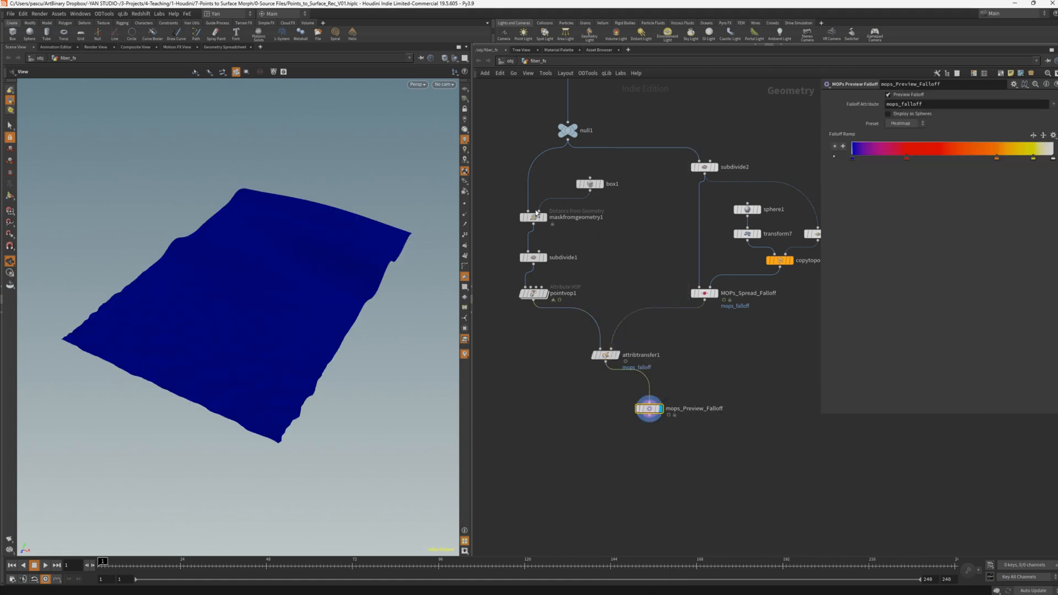
Scrub to frame 63 and set attribtransfer1's Max Sample Count to 40.
drag(102, 563, 173, 563)
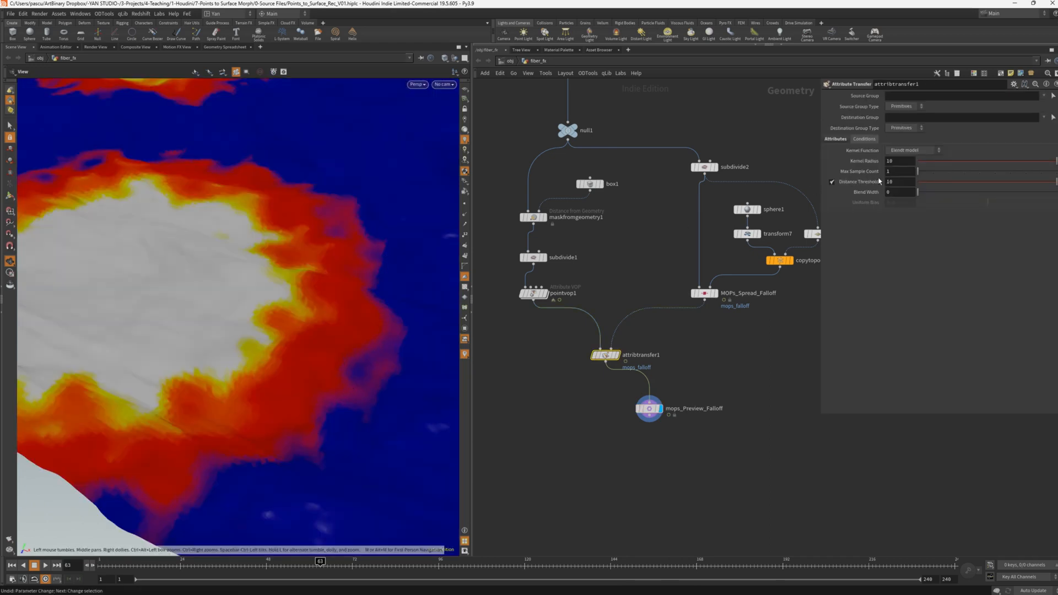
click(904, 171)
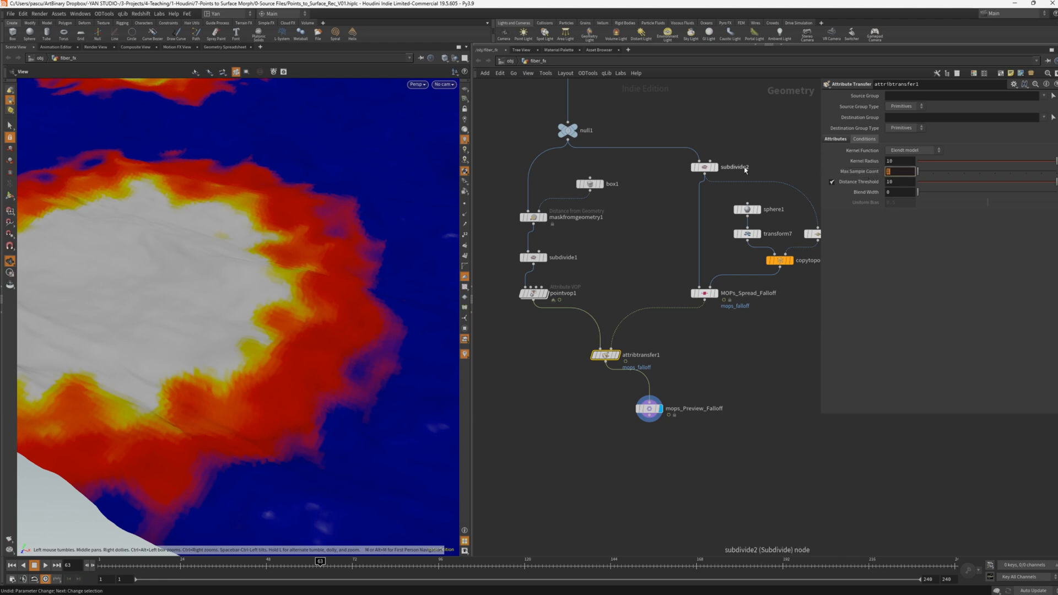
text(40)
key(Return)
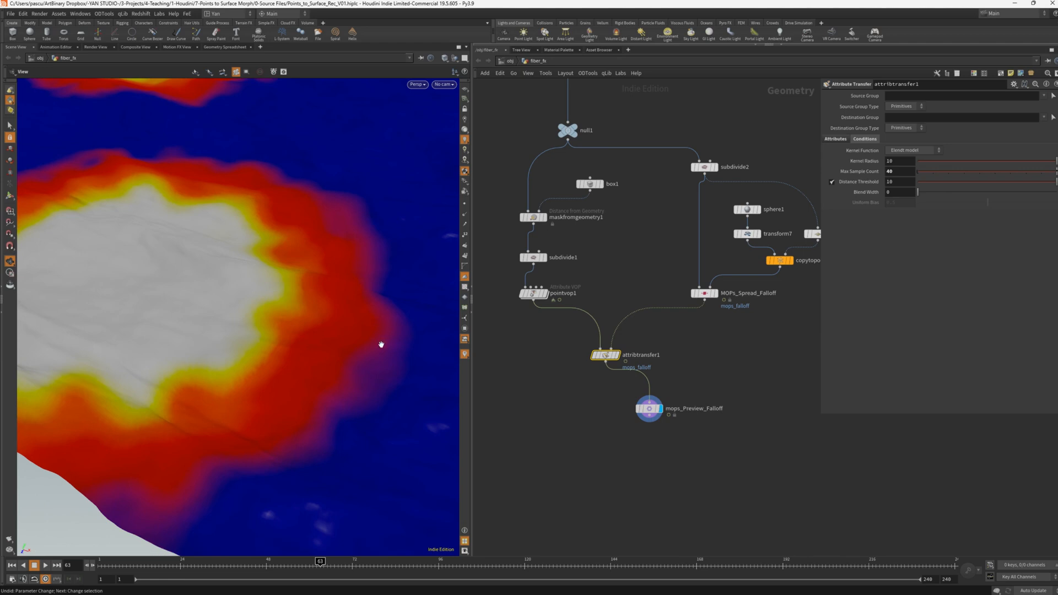
Move the falloff preview node aside, add an Attribute VOP after attribtransfer1 and enter its network.
drag(649, 409, 663, 407)
drag(606, 365, 610, 420)
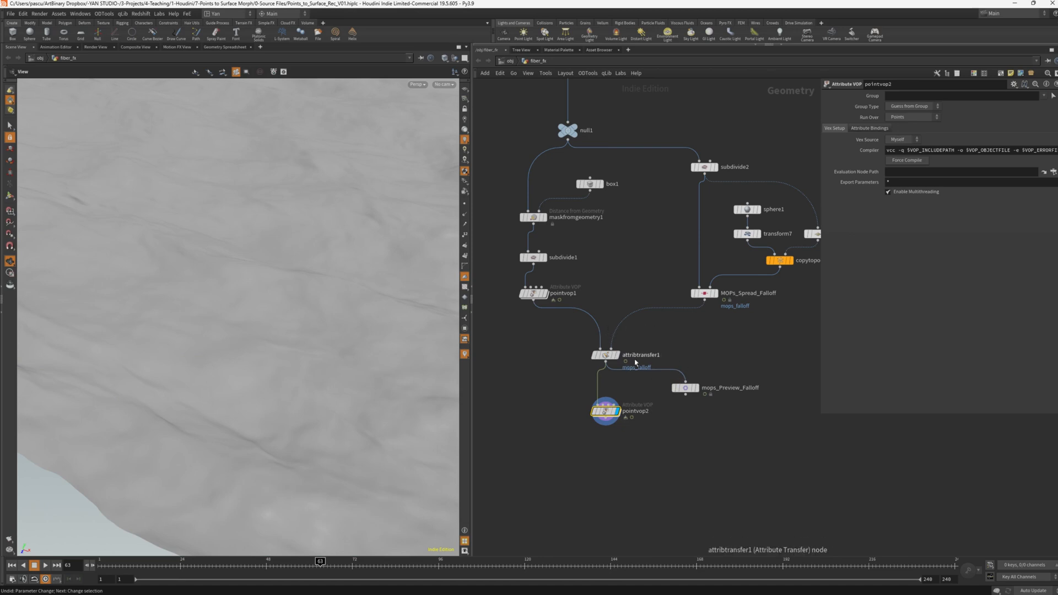
right_drag(366, 277, 264, 307)
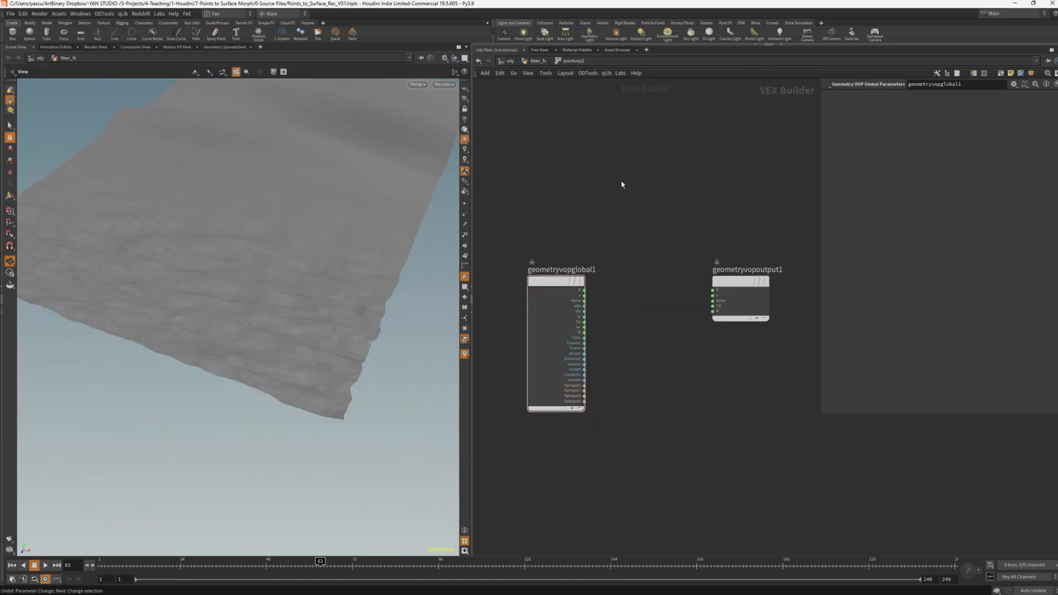
Add a float Bind node above the global parameters node and name its attribute mopf_falloff.
drag(639, 174, 540, 447)
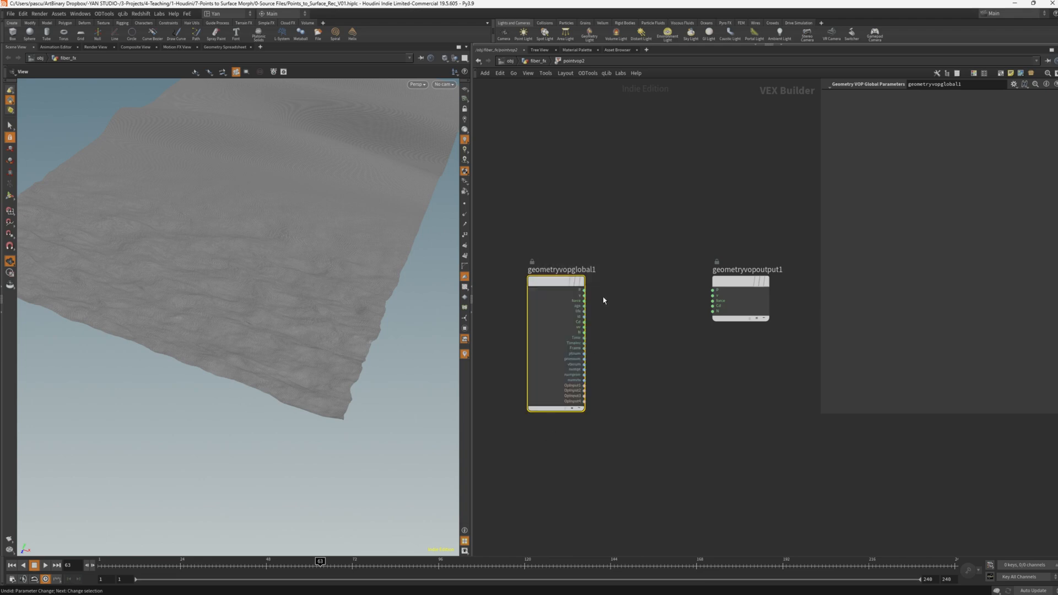
drag(668, 235, 756, 347)
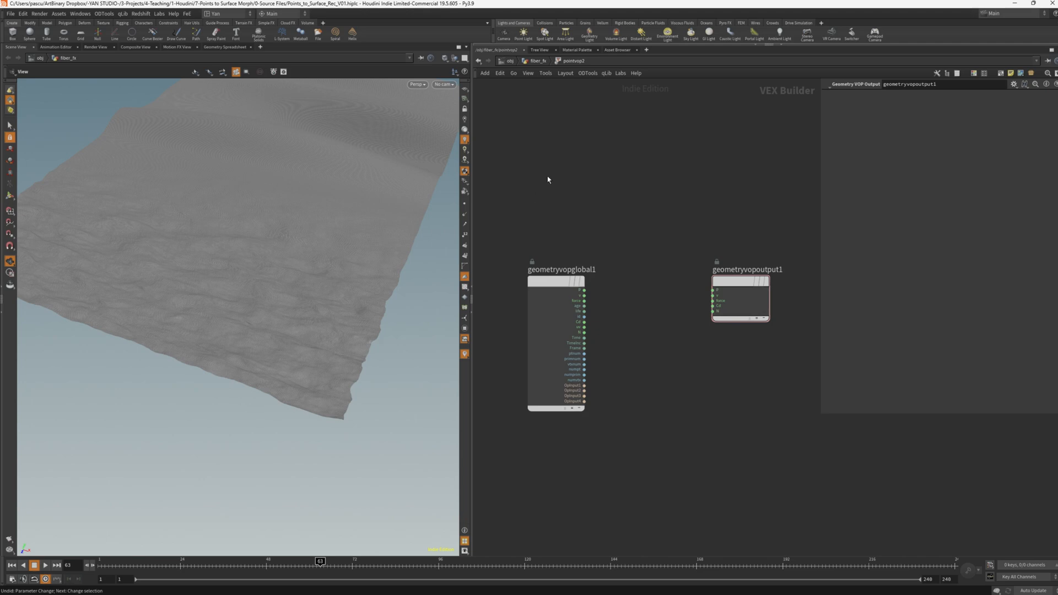
key(Tab)
text(bind)
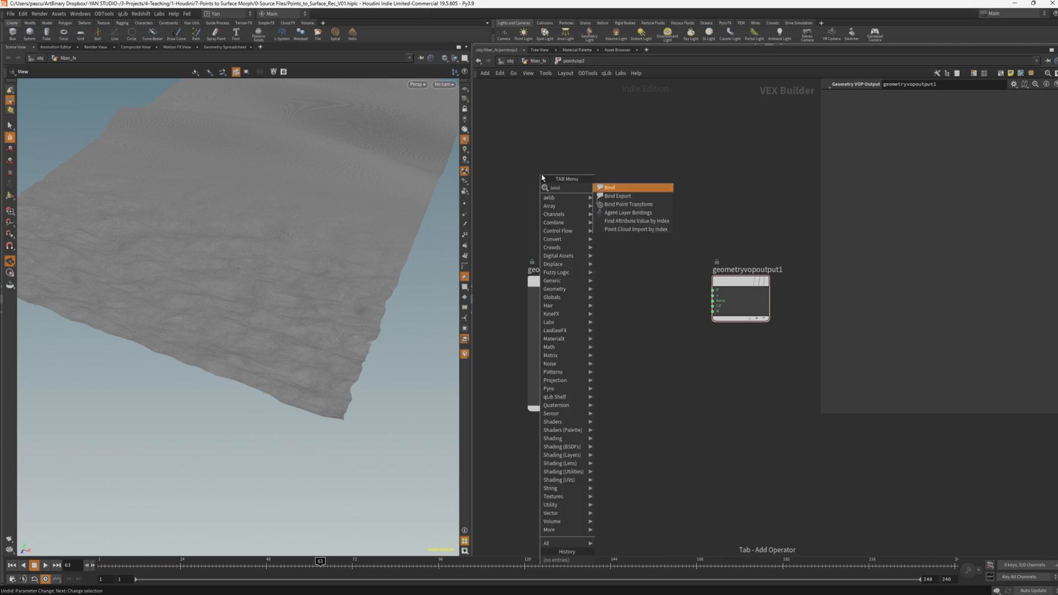
key(Return)
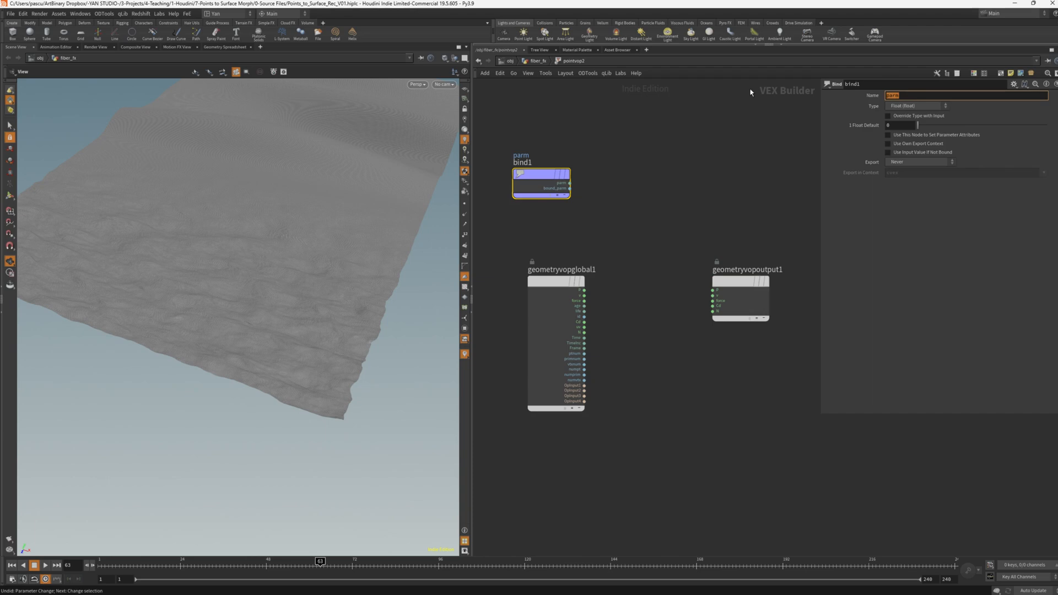
text(mopf_falloff)
key(Return)
Connect the Bind output to the Cd input of geometryvopoutput1 and scrub to frame 102 to check it.
drag(569, 183, 713, 306)
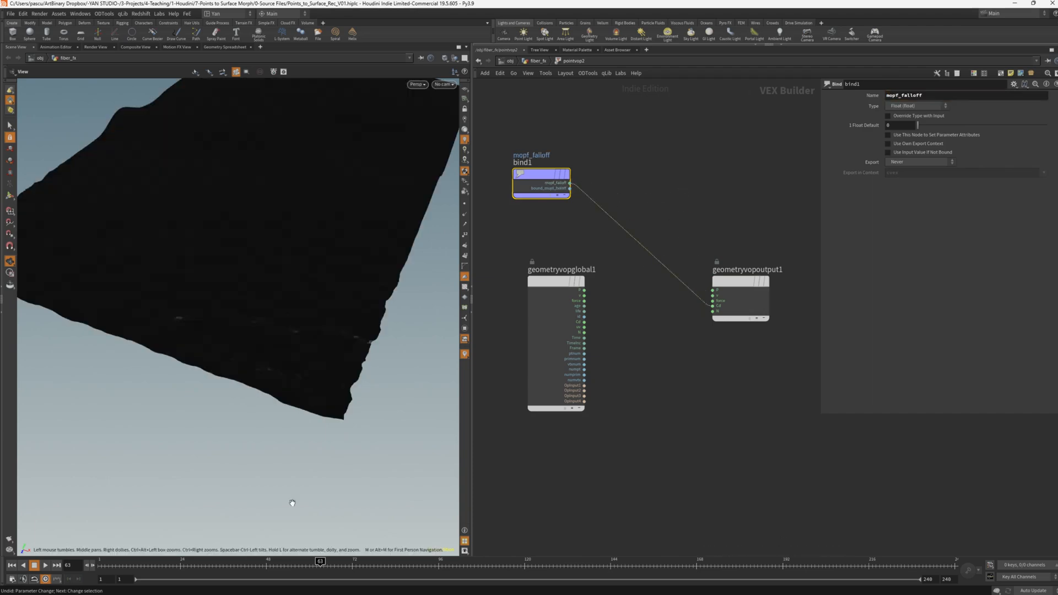
drag(241, 566, 460, 563)
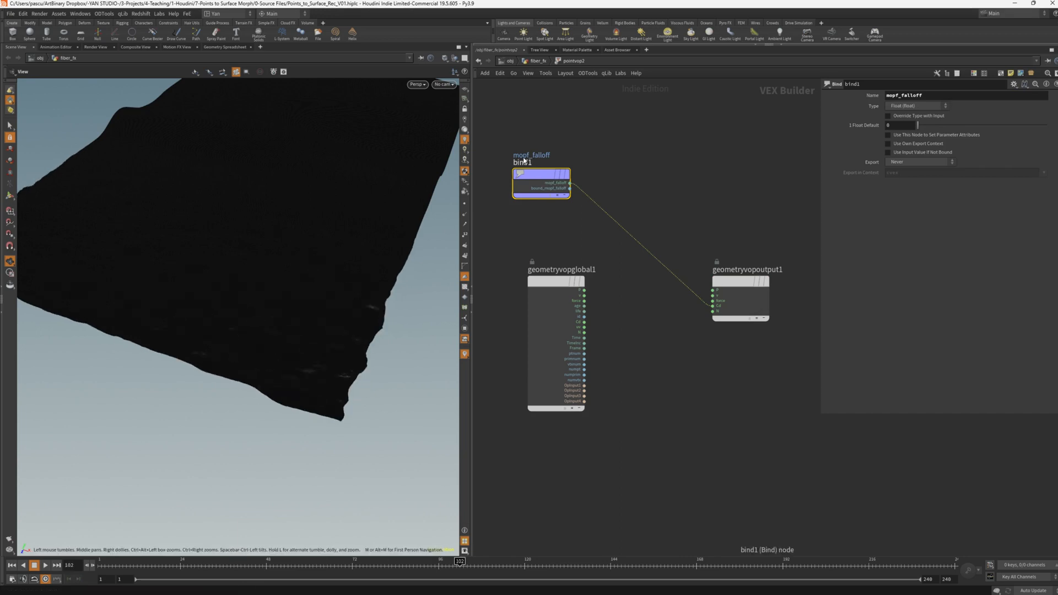
mouse_move(580, 189)
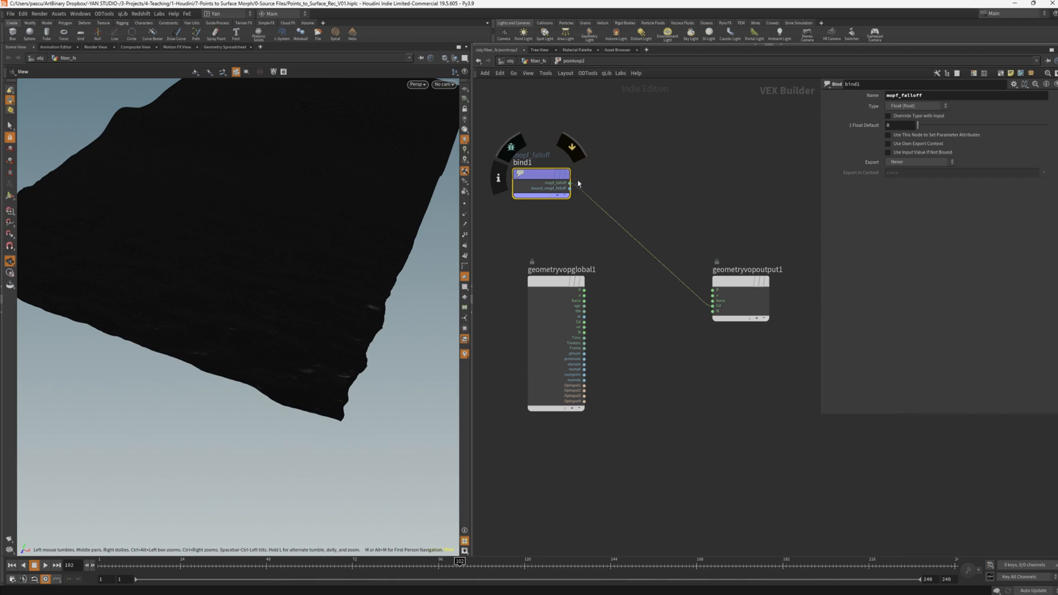
Correct bind1's attribute name to mops_falloff and check the falloff colour on the surface.
drag(899, 98, 878, 99)
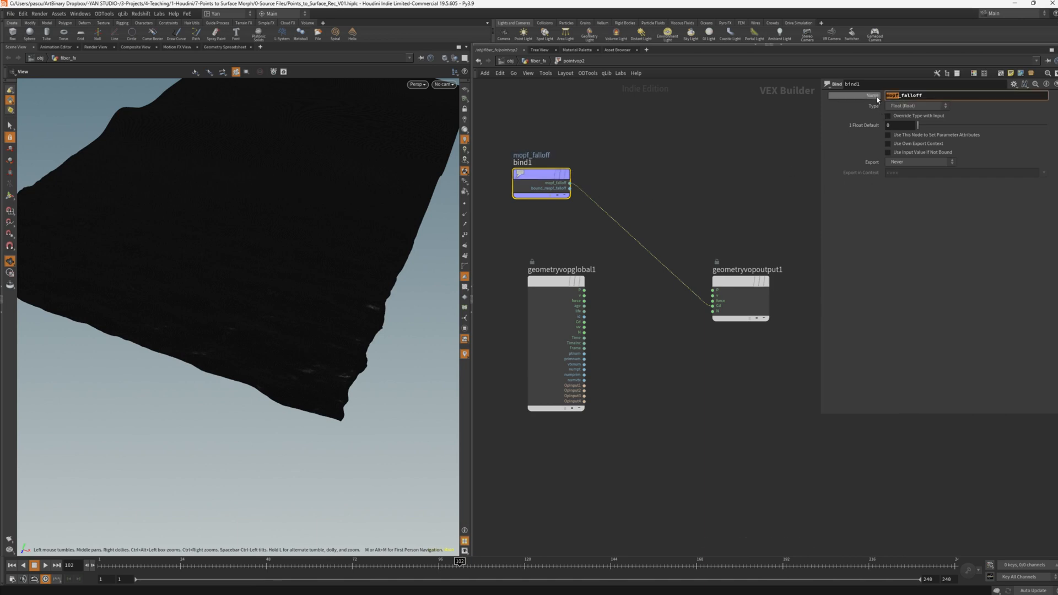
text(mops)
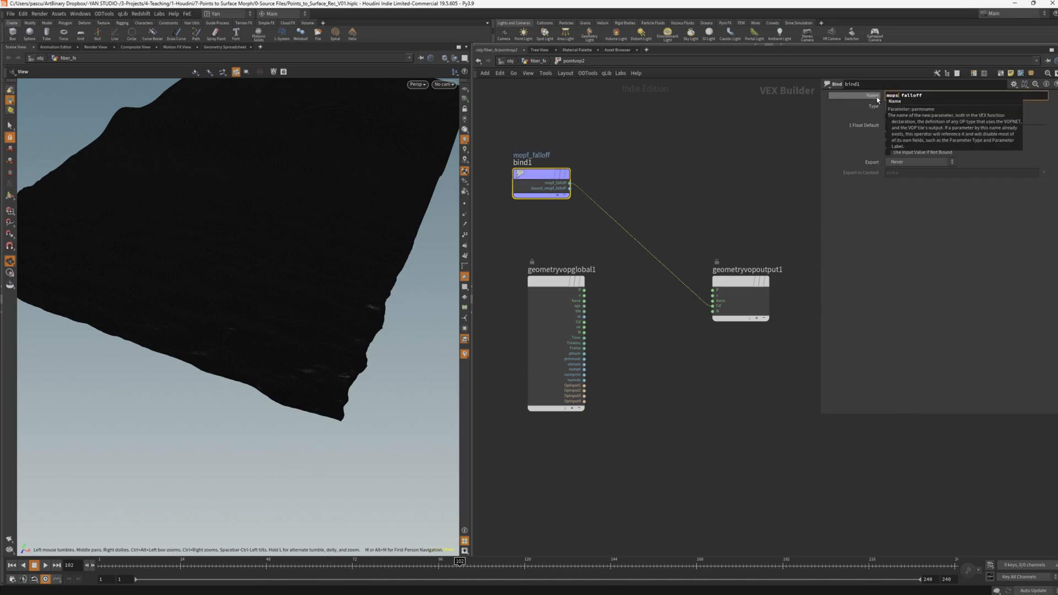
key(Return)
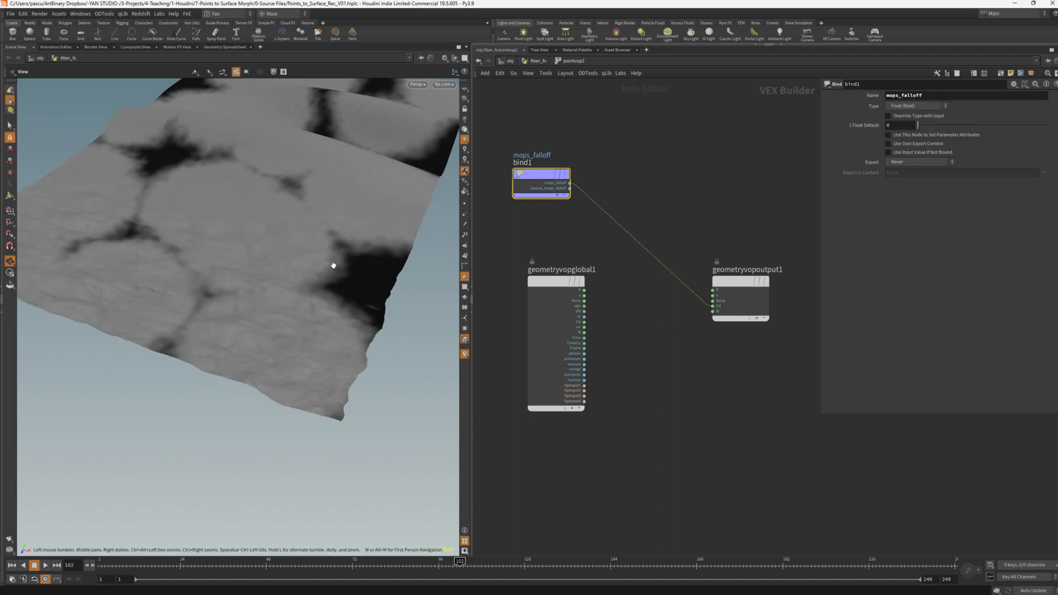
drag(333, 266, 257, 296)
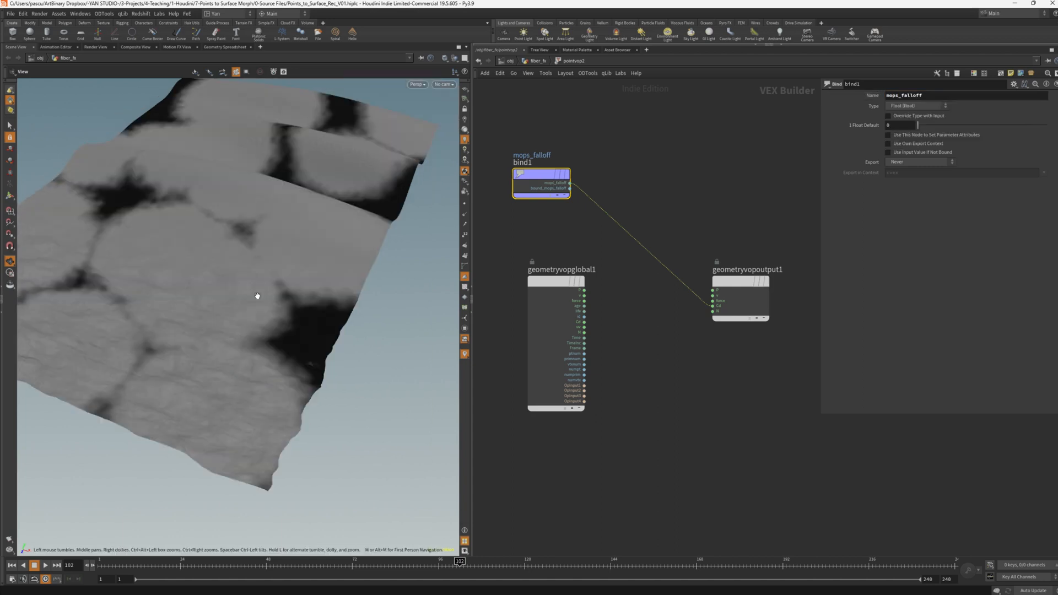
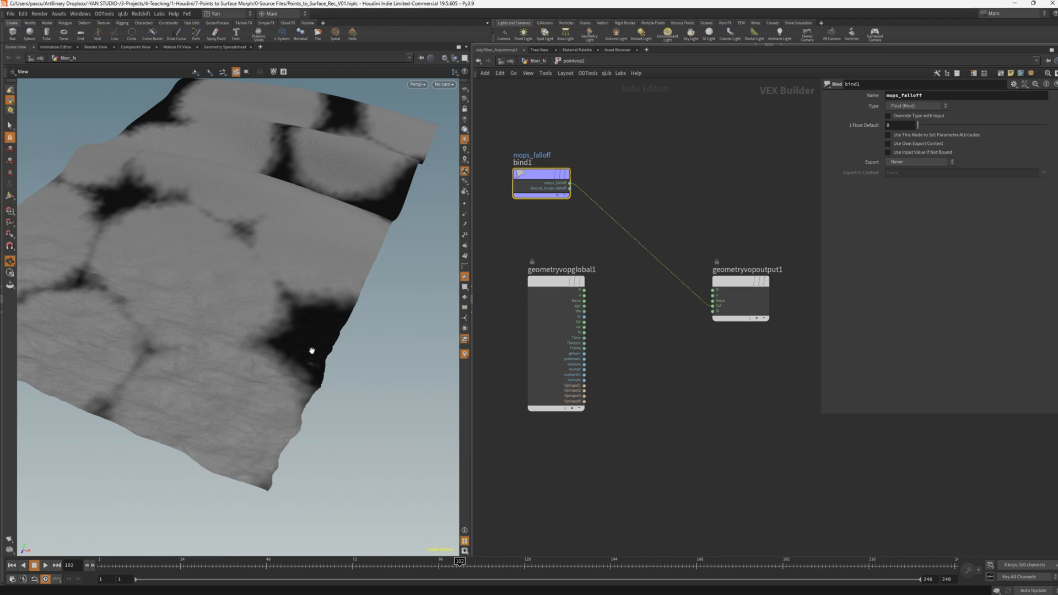
Add a Bind Export node beside bind1 and feed the mops_falloff output into its input.
key(Tab)
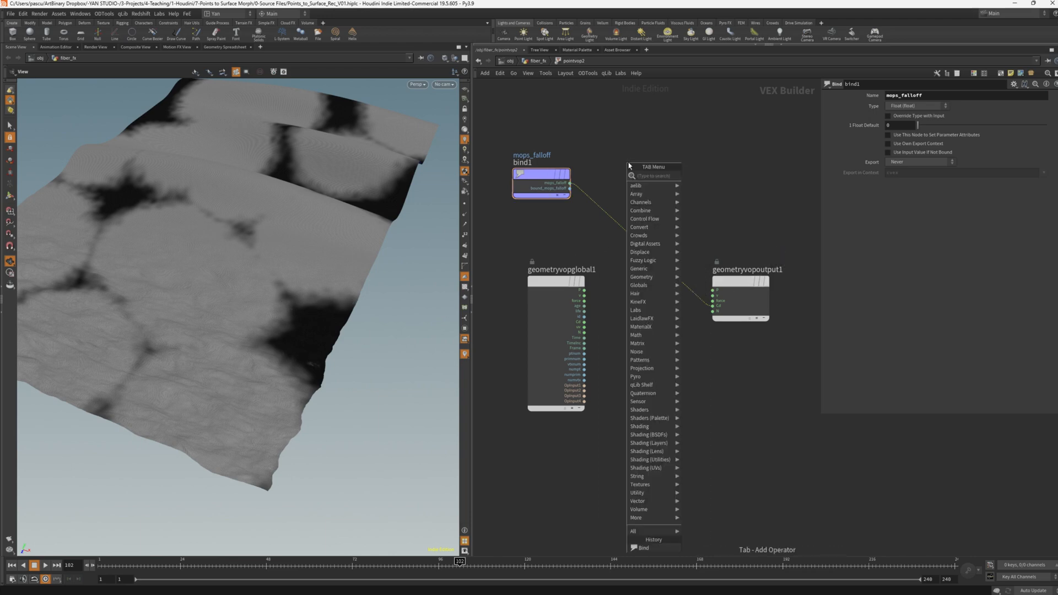
text(bind)
click(711, 183)
click(733, 175)
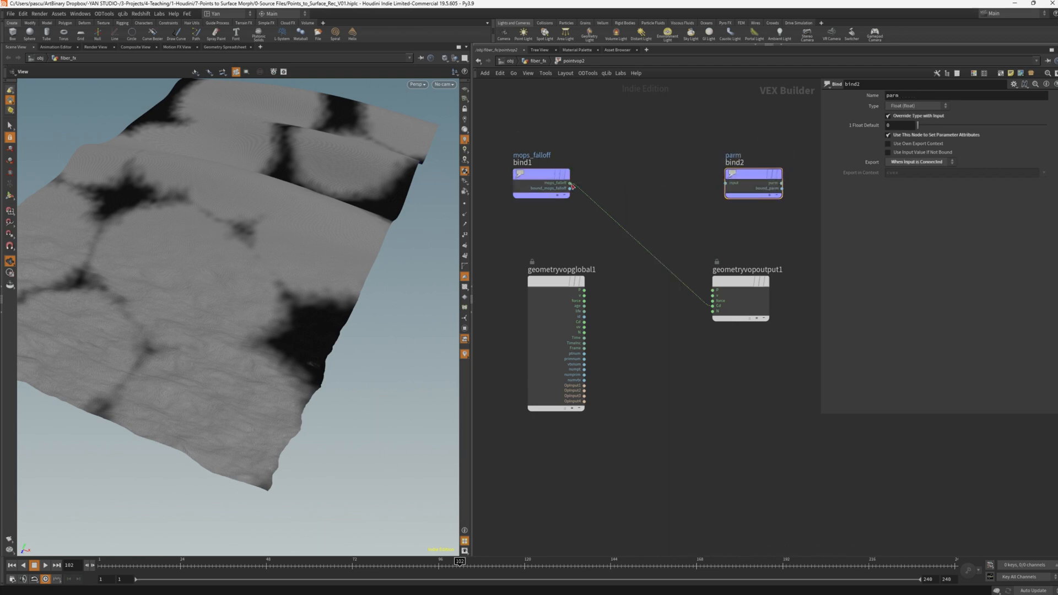
drag(569, 183, 724, 185)
click(724, 185)
Name the attribute exported by bind2 Alpha and inspect the surface's transparency.
double_click(896, 95)
text(A)
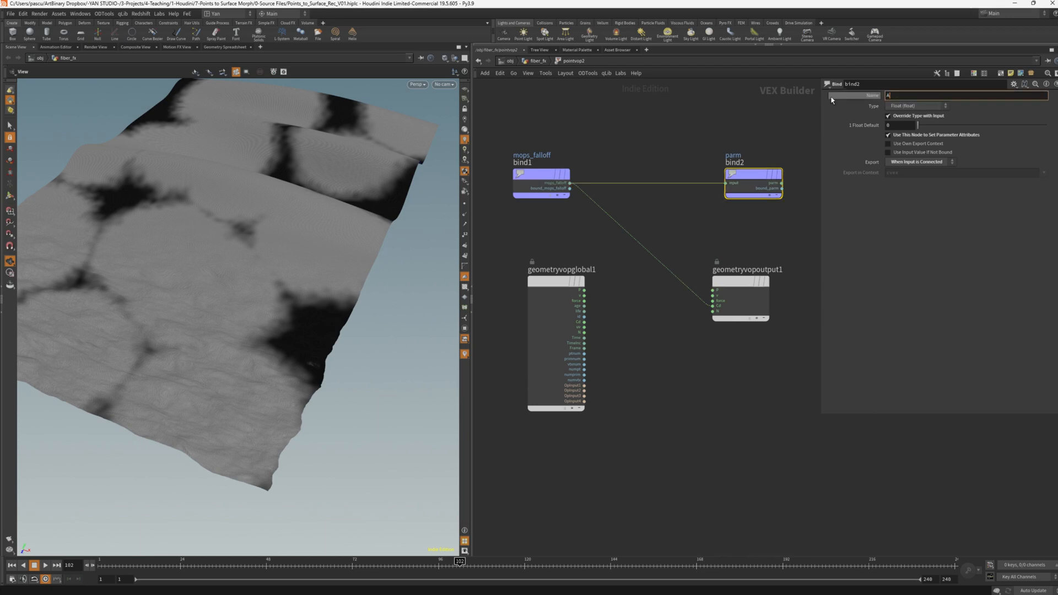
text(lpha)
key(Return)
scroll(359, 338, up, 3)
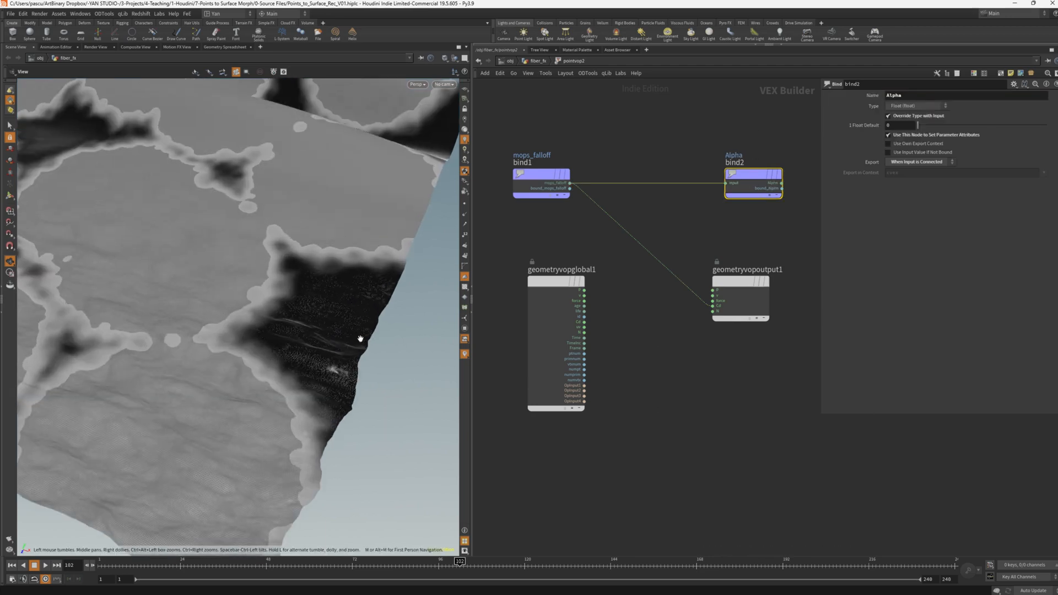
drag(322, 328, 327, 360)
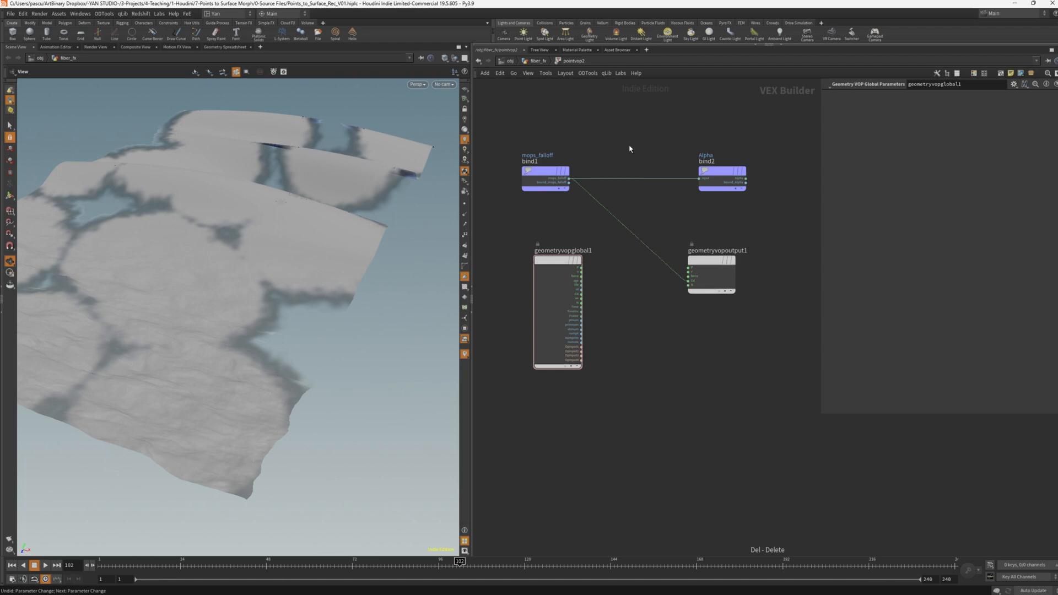
Insert a Ramp Parameter between the mops_falloff and Alpha Bind nodes and set its type to Spline Ramp (float).
key(Tab)
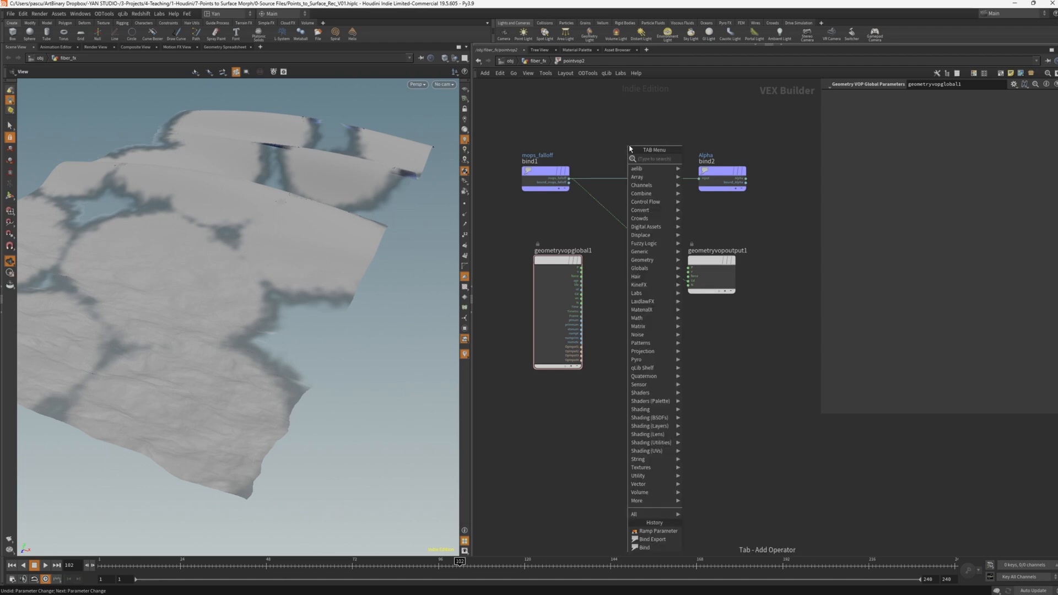
click(657, 531)
click(913, 127)
click(901, 146)
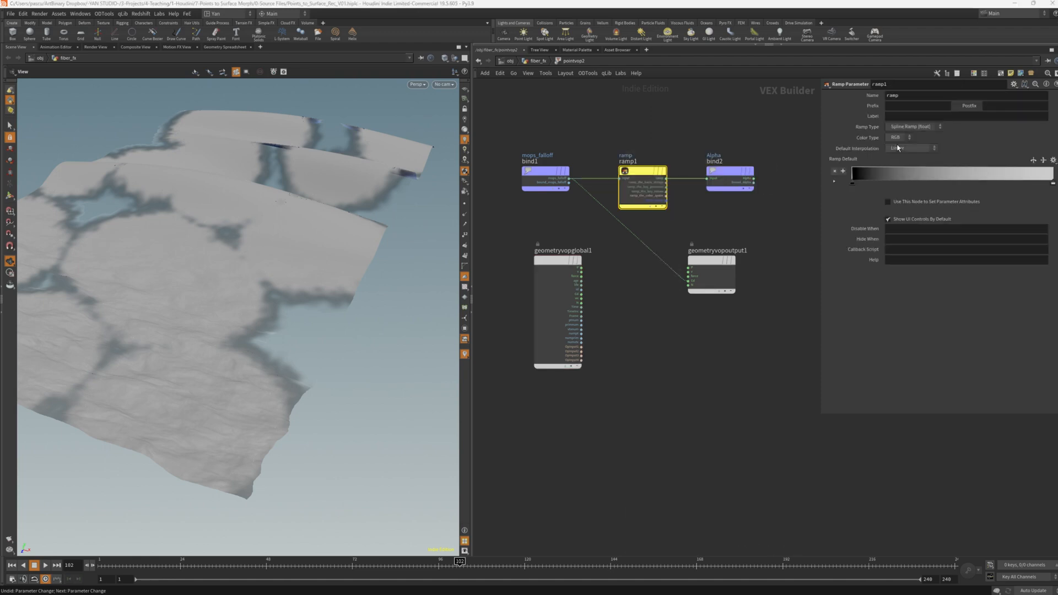
Return to the geometry network and raise the last point of pointvop2's ramp to a value of 1.
key(u)
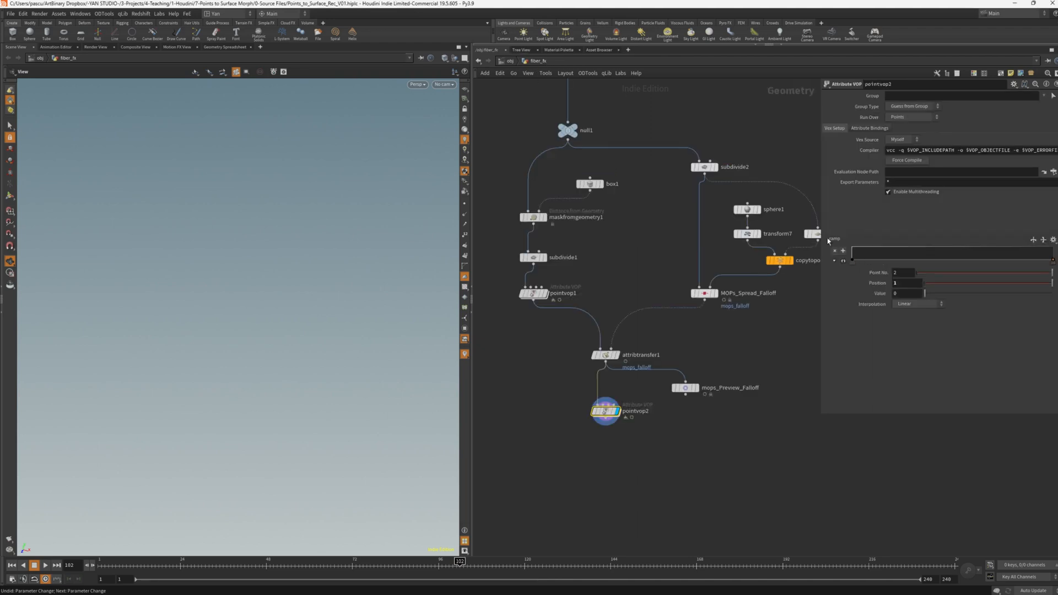
click(843, 261)
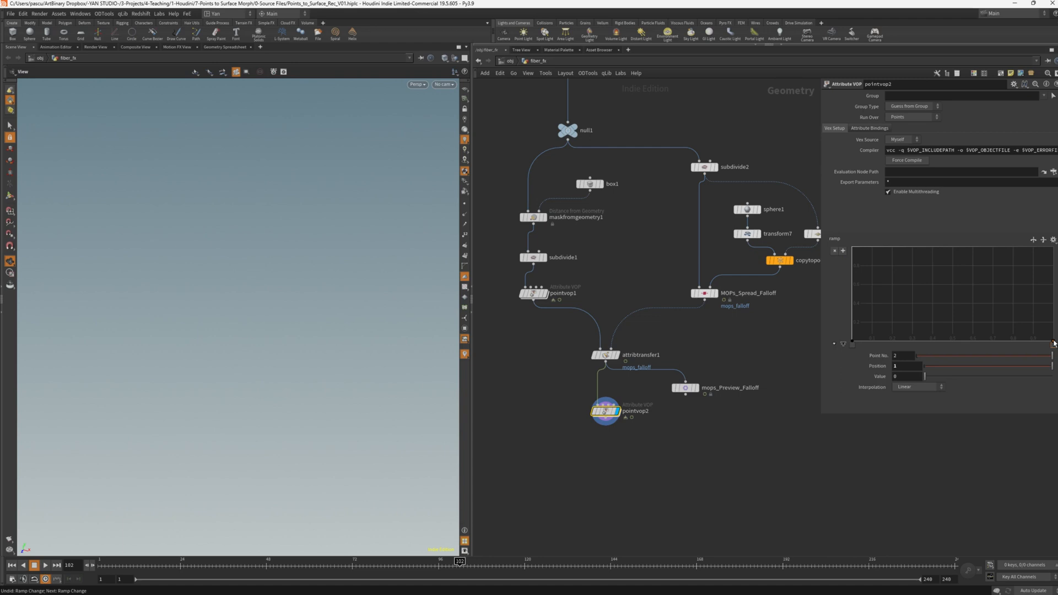
drag(1054, 343, 1053, 249)
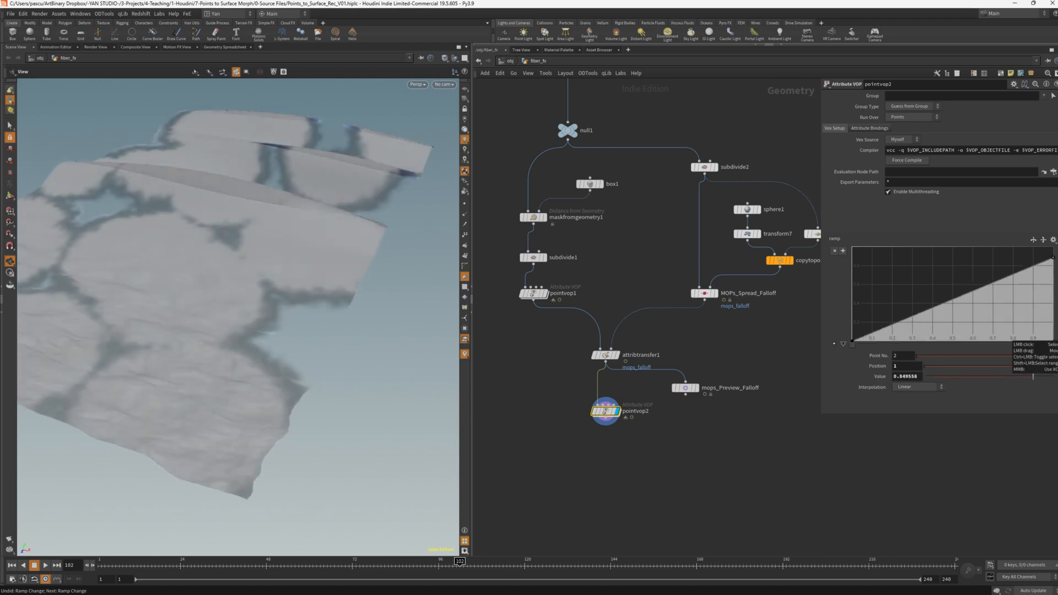
Re-enter pointvop2 and rename the ramp parameter to alpha.
double_click(605, 411)
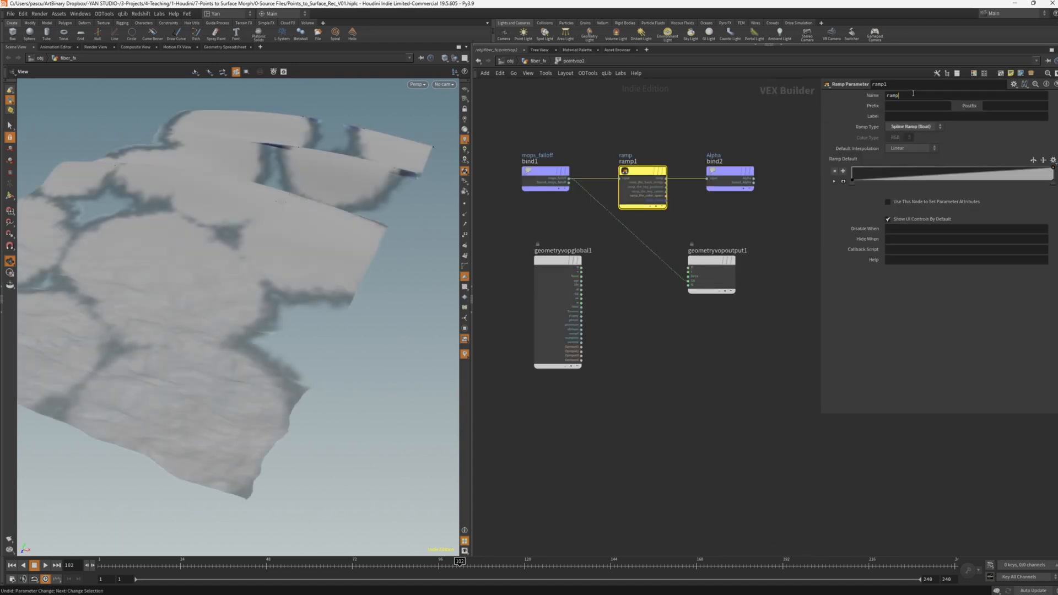
drag(912, 96, 851, 99)
text(alpha)
key(Return)
Add a Displace Along Normal node between the global parameters and the output, wiring P into it and dispP into the output's P.
drag(711, 260, 730, 260)
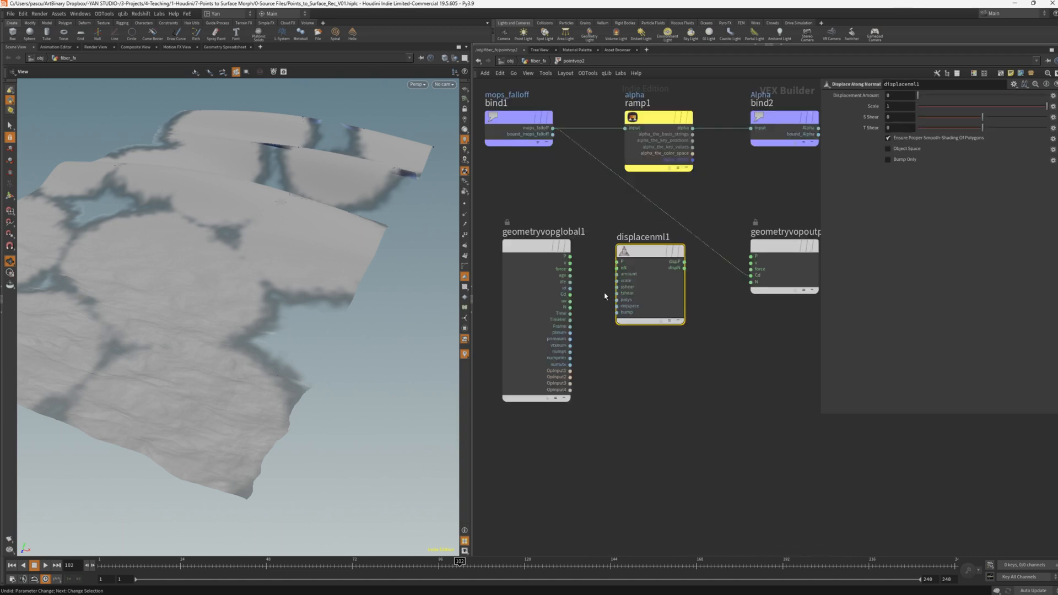
scroll(673, 247, down, 1)
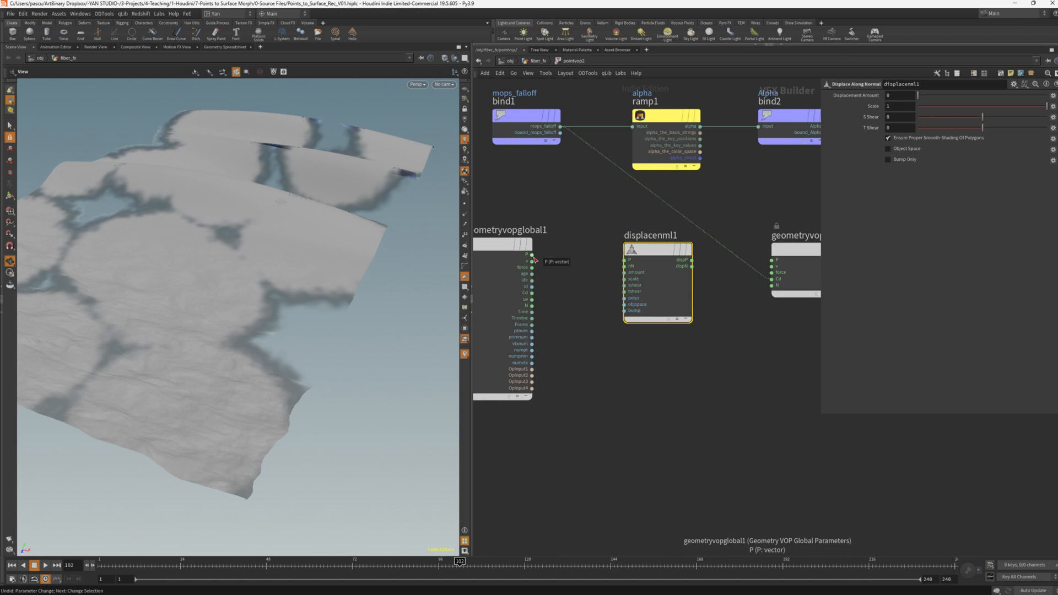
drag(532, 255, 628, 260)
drag(655, 256, 658, 251)
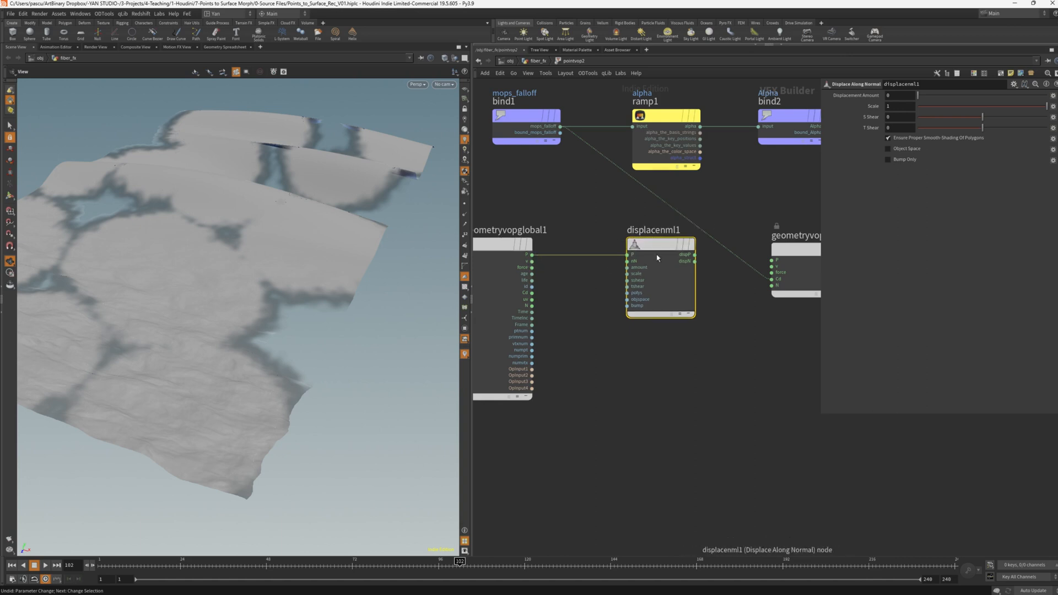
drag(695, 255, 782, 260)
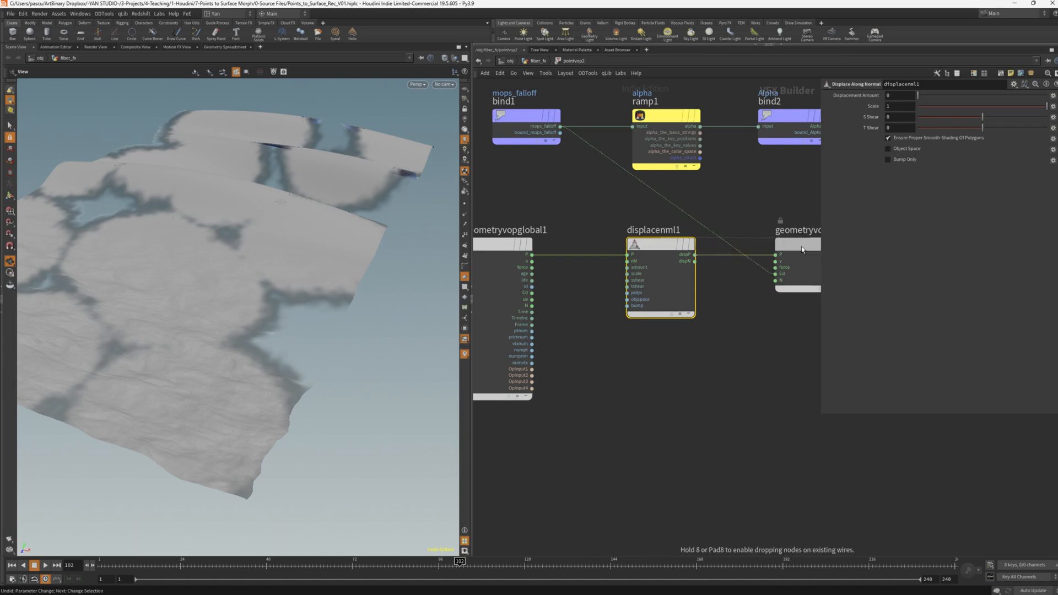
Cut the wire between the mops_falloff Bind and the Cd input of geometryvopoutput1.
key(y)
mouse_move(702, 194)
mouse_down()
mouse_move(666, 216)
mouse_move(654, 248)
mouse_up()
scroll(671, 245, down, 3)
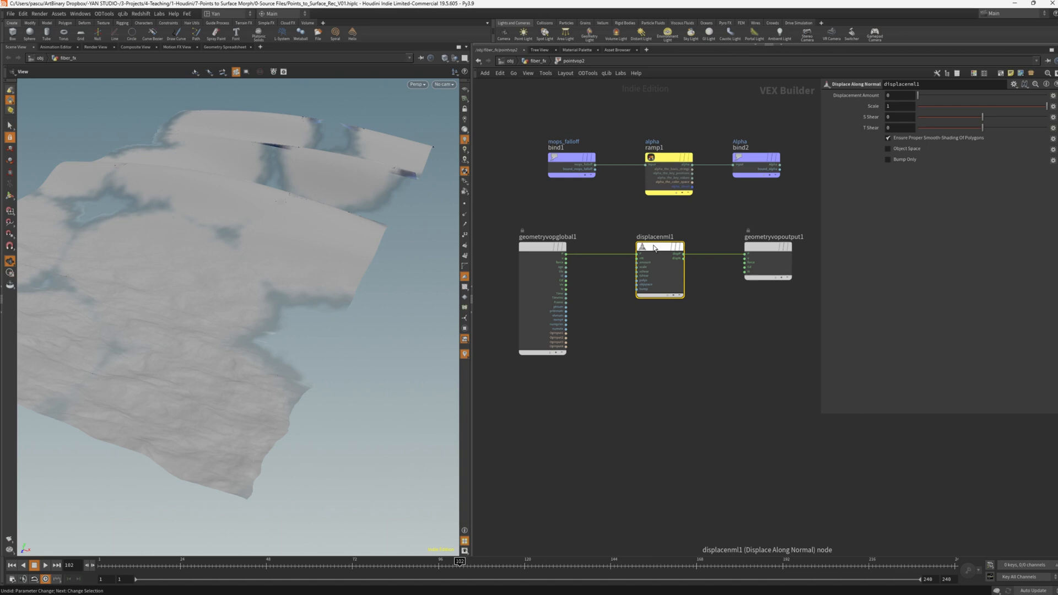
Widen the network pane and move the mops_falloff, alpha ramp and Alpha nodes up, away from the displacement chain.
scroll(645, 268, up, 3)
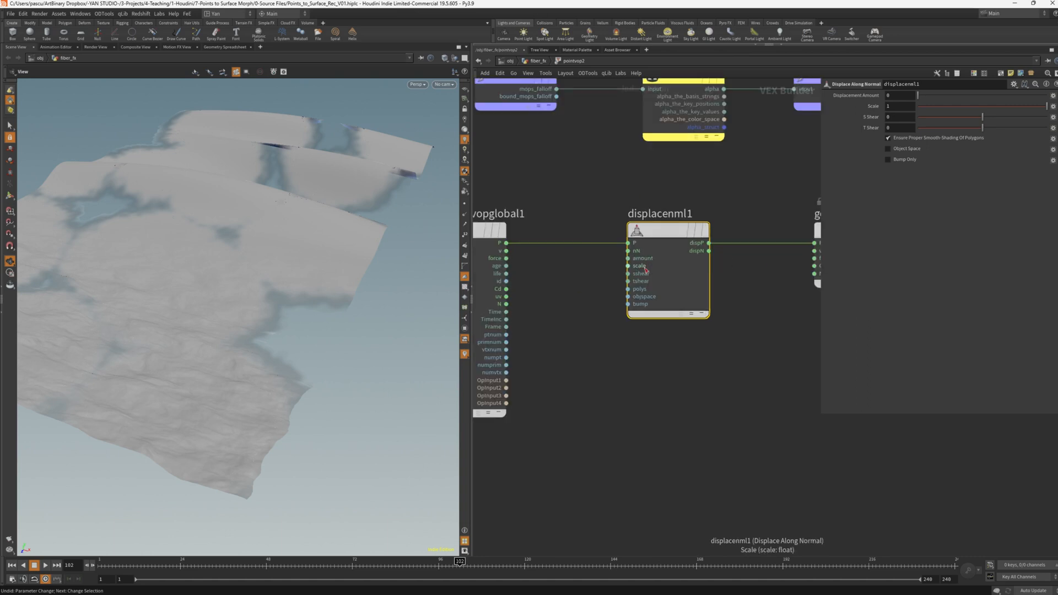
scroll(687, 253, down, 3)
drag(574, 245, 532, 245)
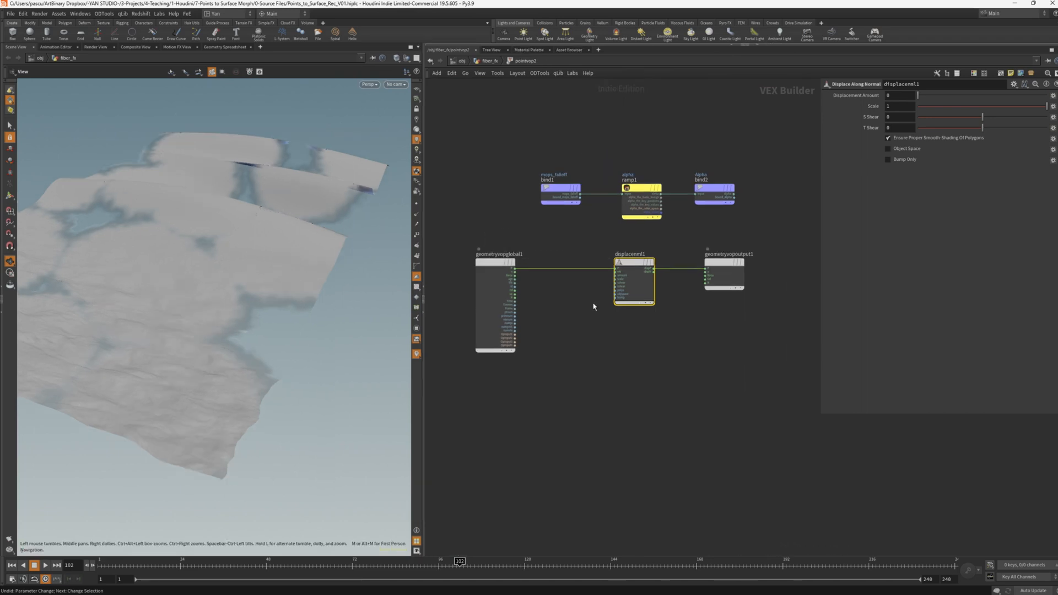
scroll(542, 264, up, 1)
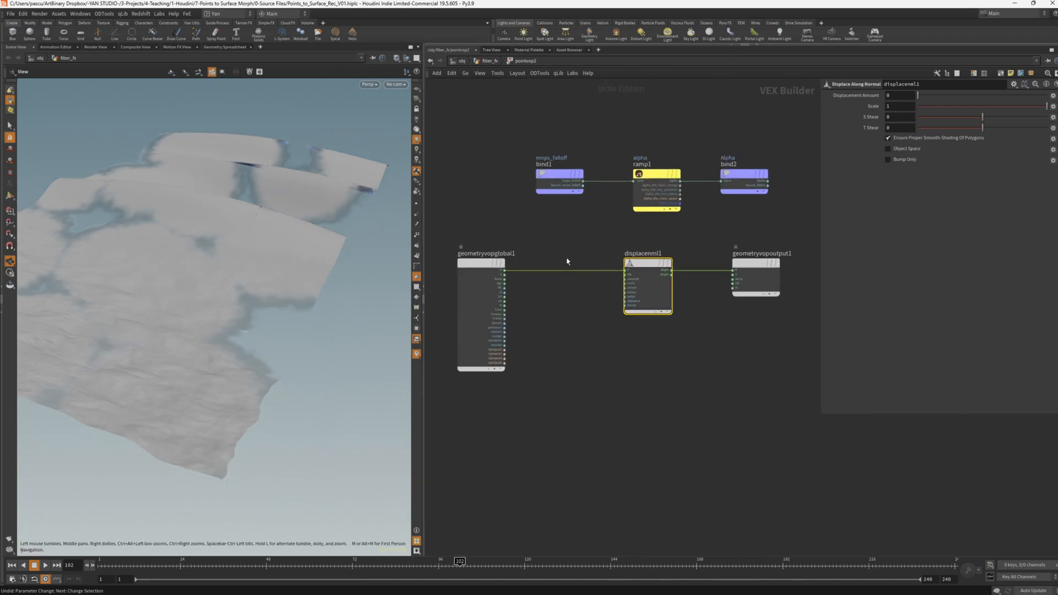
drag(521, 121, 748, 199)
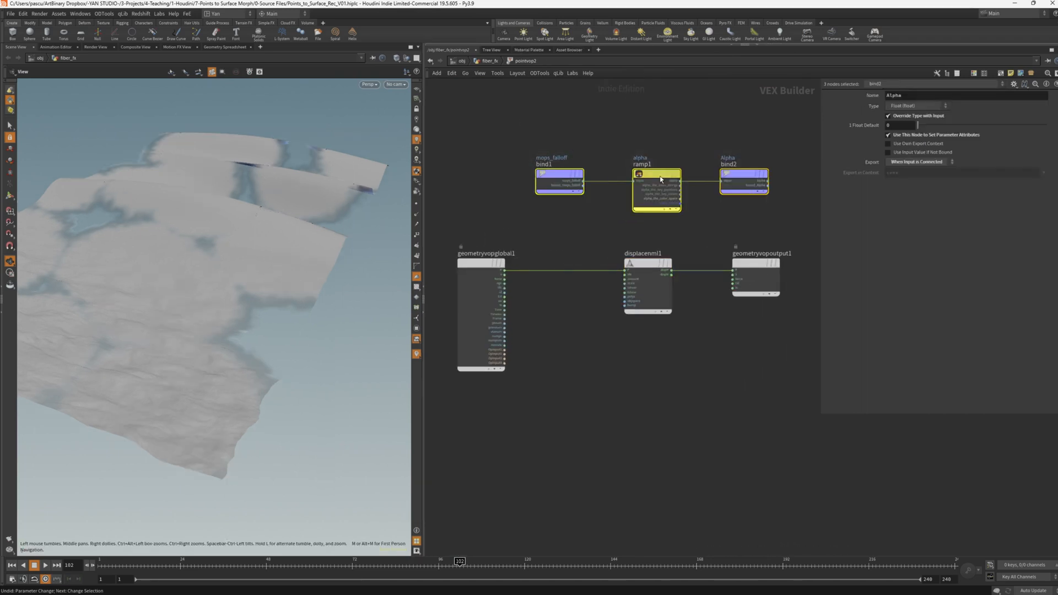
drag(662, 176, 637, 121)
Connect the mops_falloff output to displacenml1's amount input, disconnect the alpha ramp from the Alpha Bind, and inspect the displaced surface.
click(559, 127)
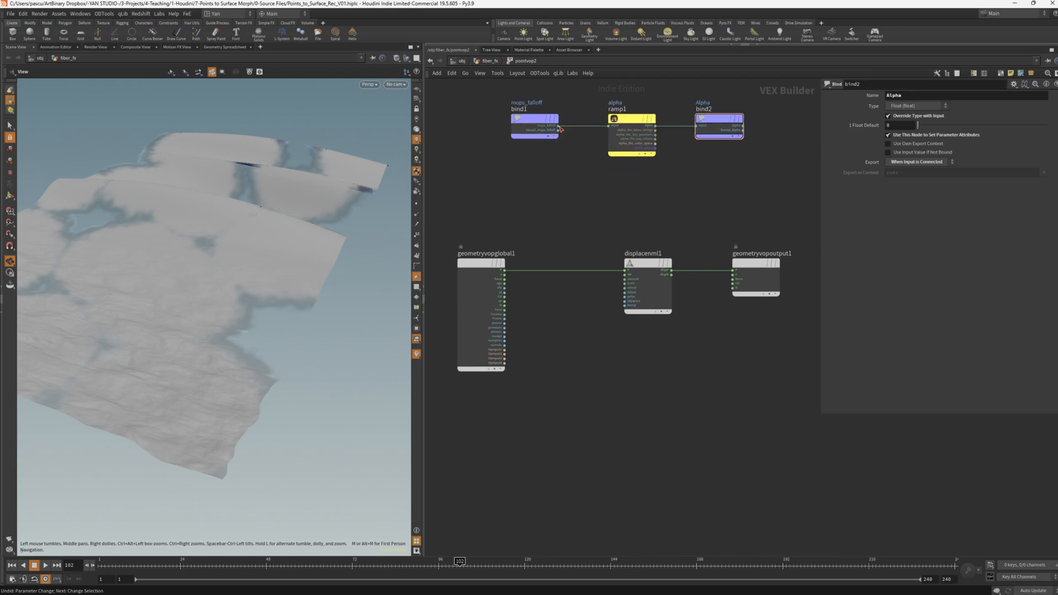
drag(559, 127, 626, 279)
drag(215, 358, 166, 333)
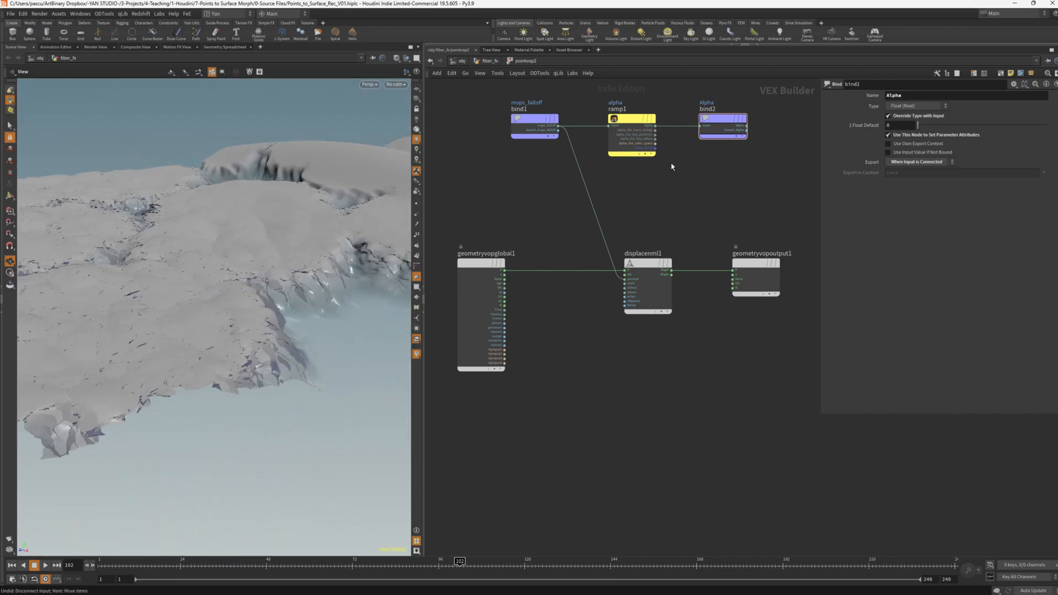
drag(331, 309, 281, 325)
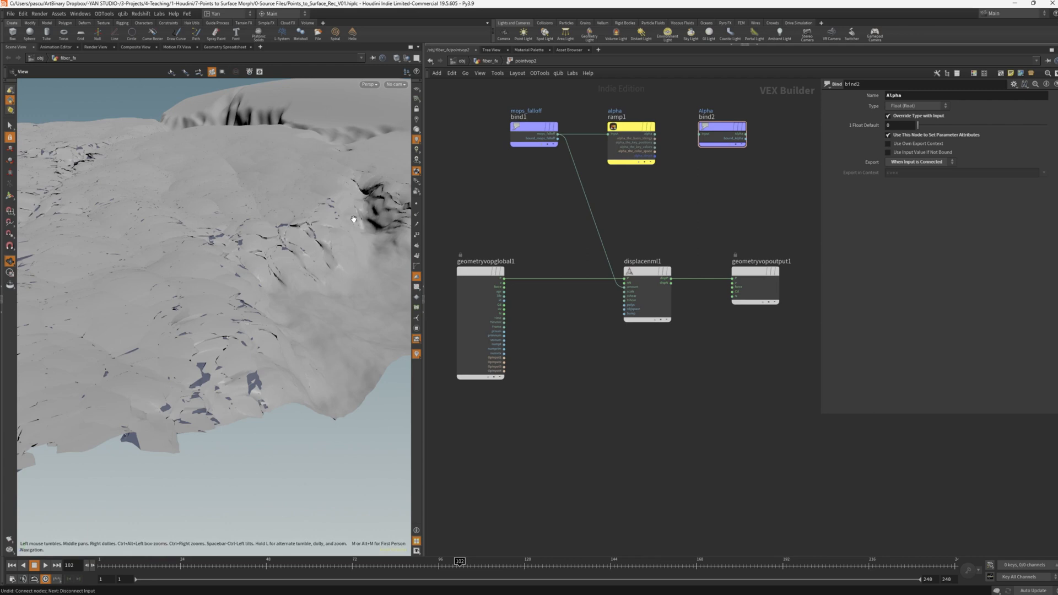
drag(354, 220, 323, 242)
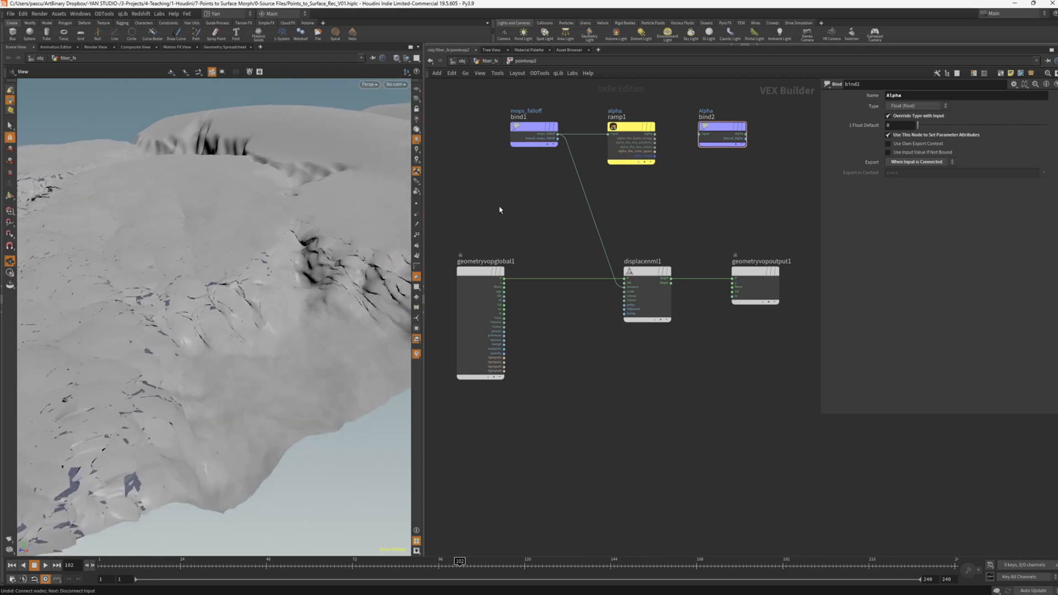
Insert a Ramp Parameter named displacement into the wire between the mops_falloff Bind and displacenml1's amount input.
key(Tab)
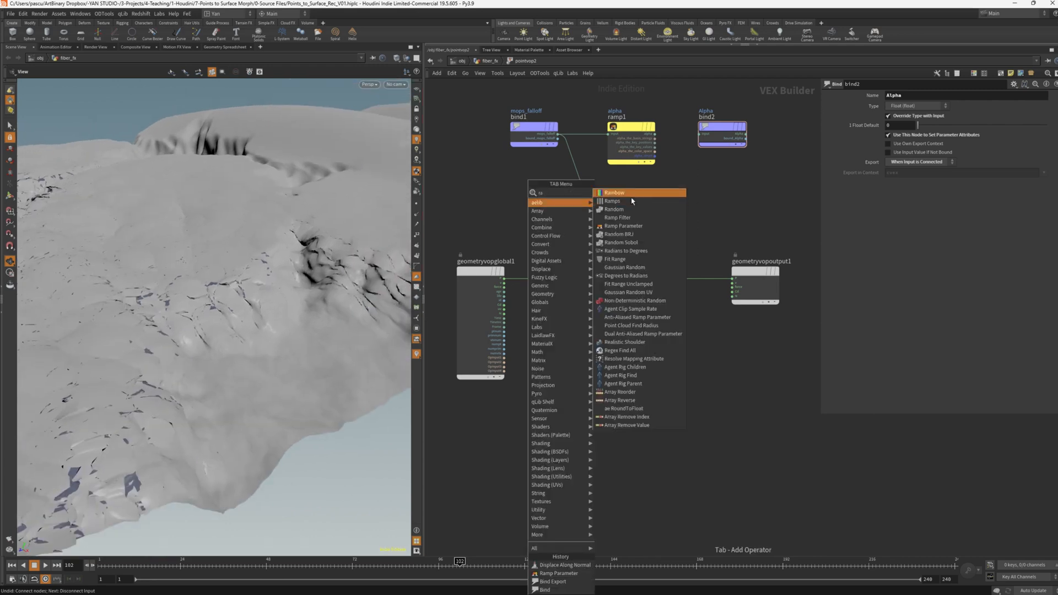
click(622, 226)
click(551, 199)
drag(525, 128, 474, 120)
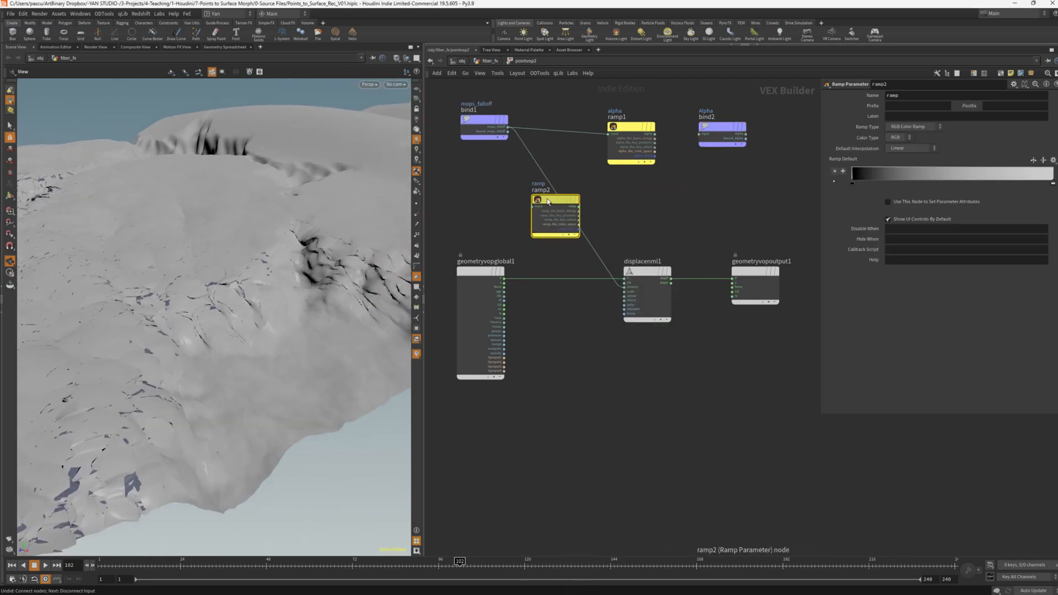
drag(557, 199, 568, 195)
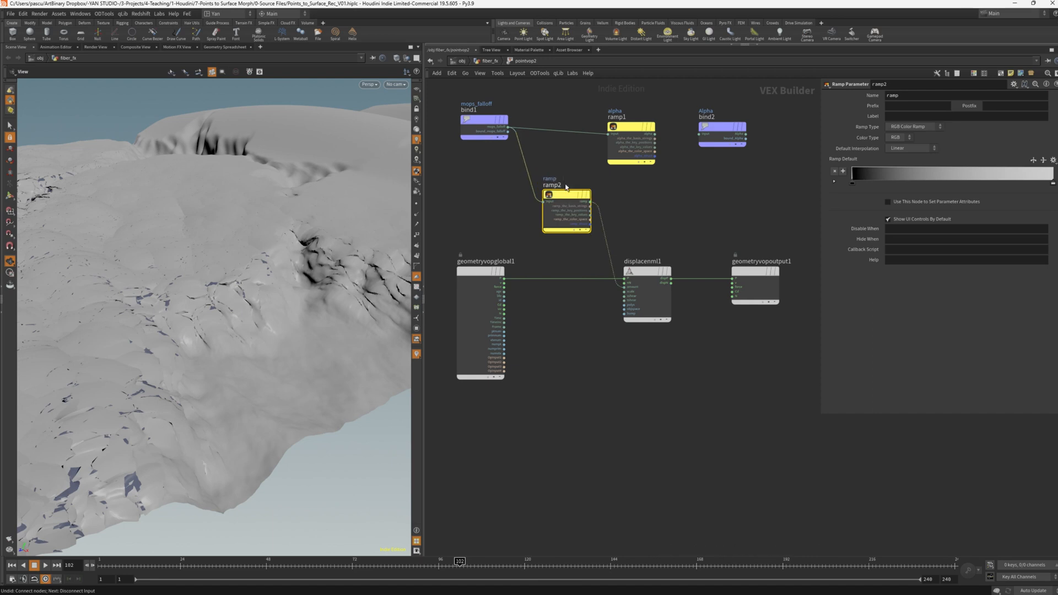
double_click(917, 97)
text(displacement)
key(Return)
Make the displacement ramp a Spline Ramp (float) and raise its last point to 1 on pointvop2 in the geometry network.
click(923, 127)
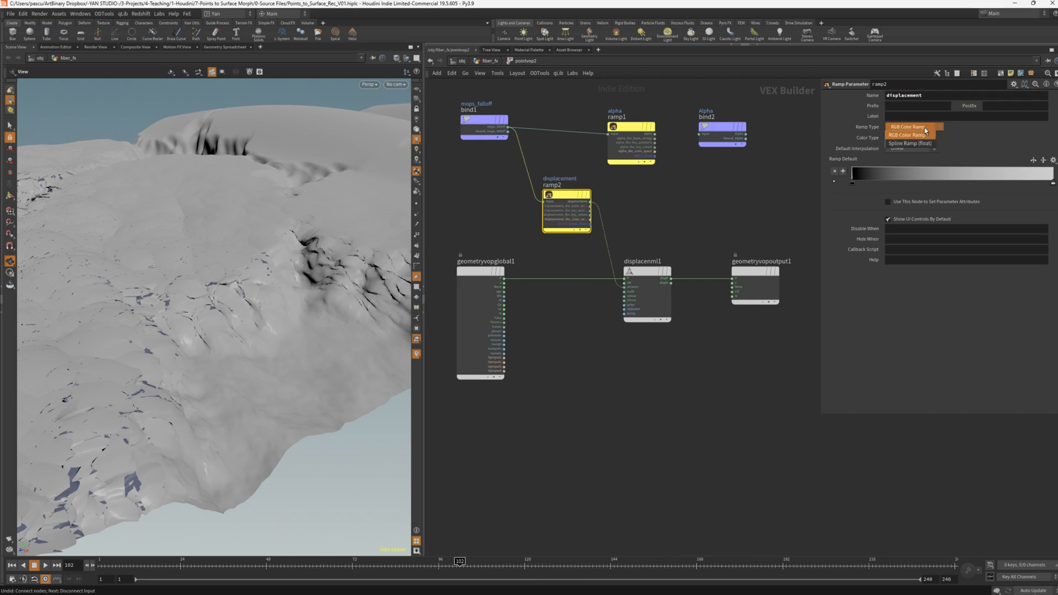
click(924, 131)
key(u)
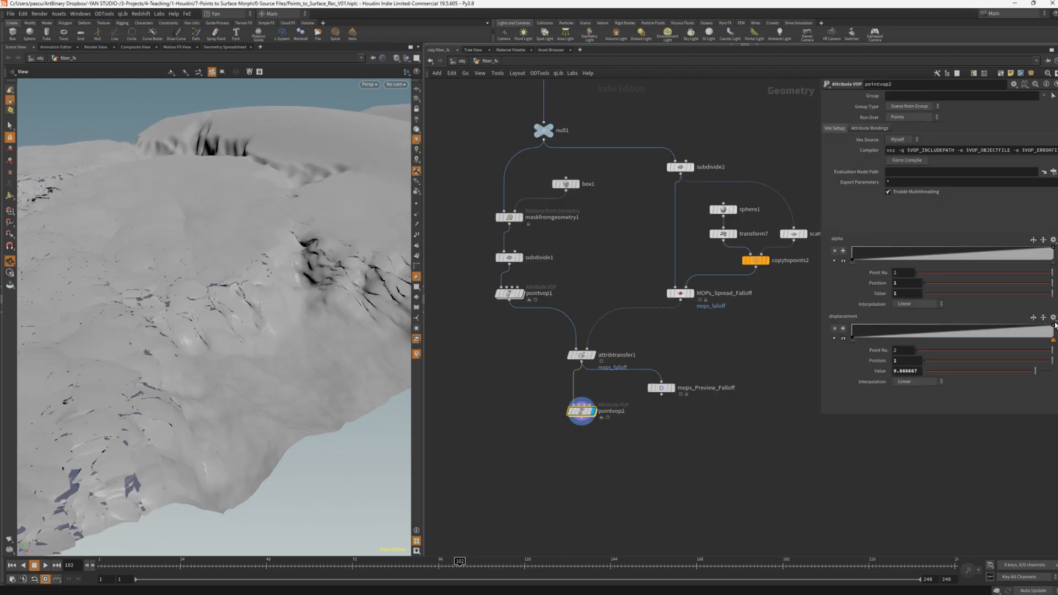
drag(1055, 326, 1054, 324)
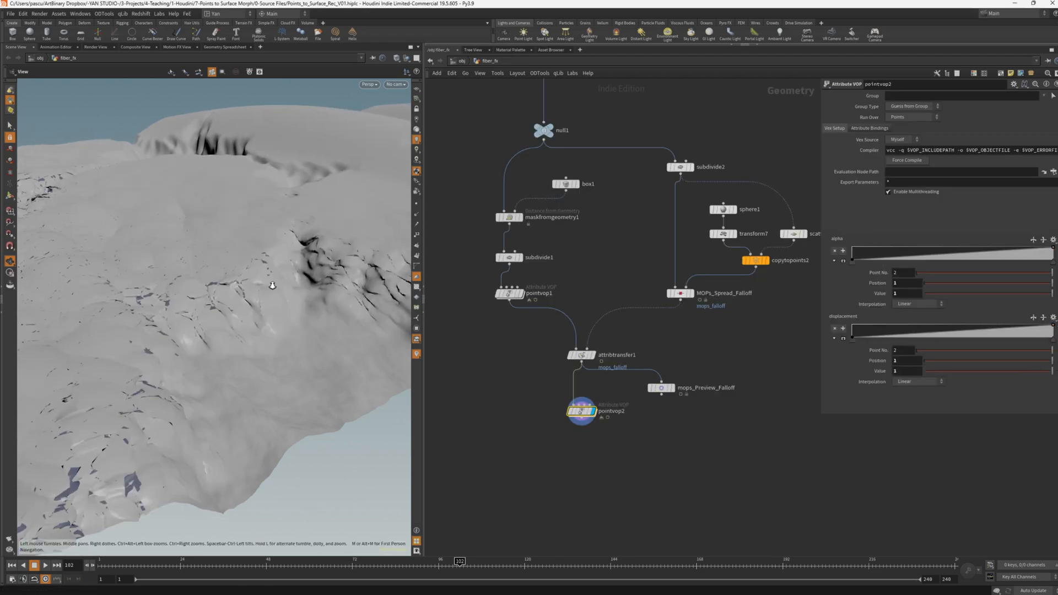
Bypass pointvop1 so only pointvop2 displaces the surface, and inspect the displacement up close.
drag(270, 286, 227, 394)
scroll(505, 297, up, 3)
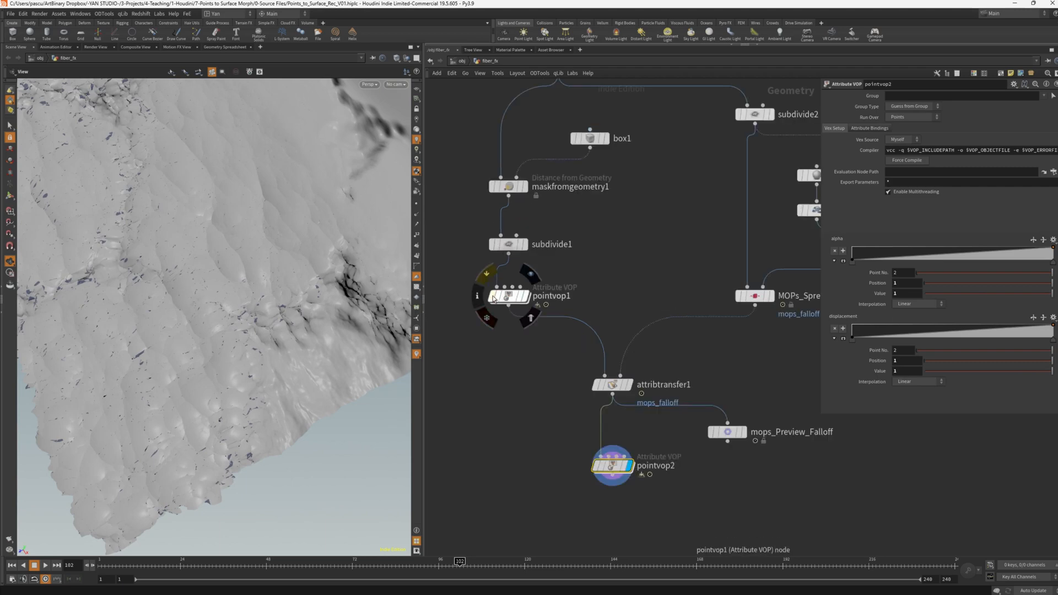
click(493, 298)
drag(248, 355, 329, 297)
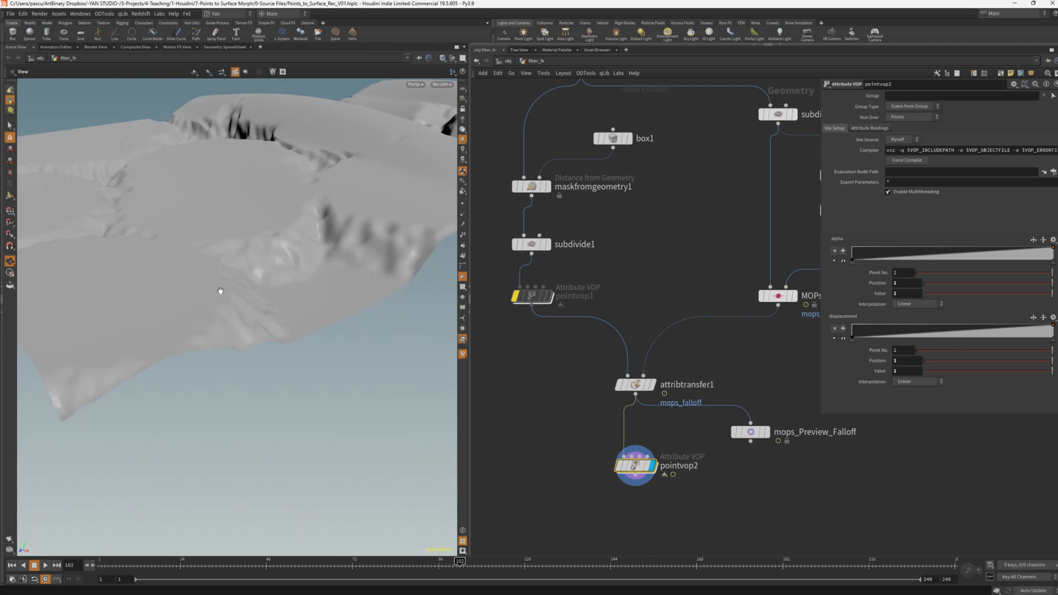
drag(220, 291, 265, 385)
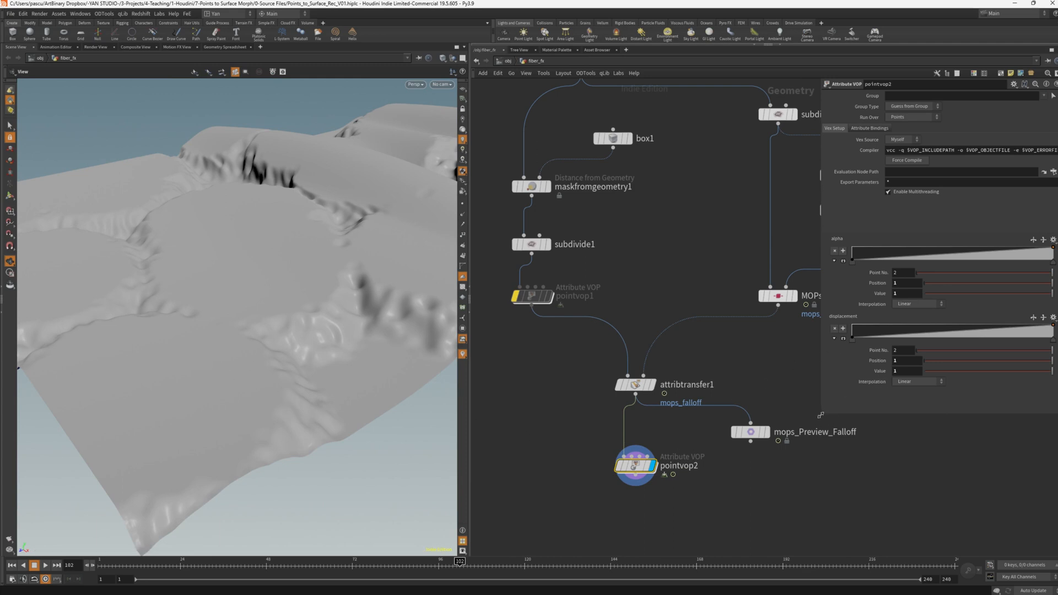
Enlarge the displacement ramp, add a middle point at about position 0.27 and value 0.52, and lower the last point to 0.
drag(819, 418, 664, 425)
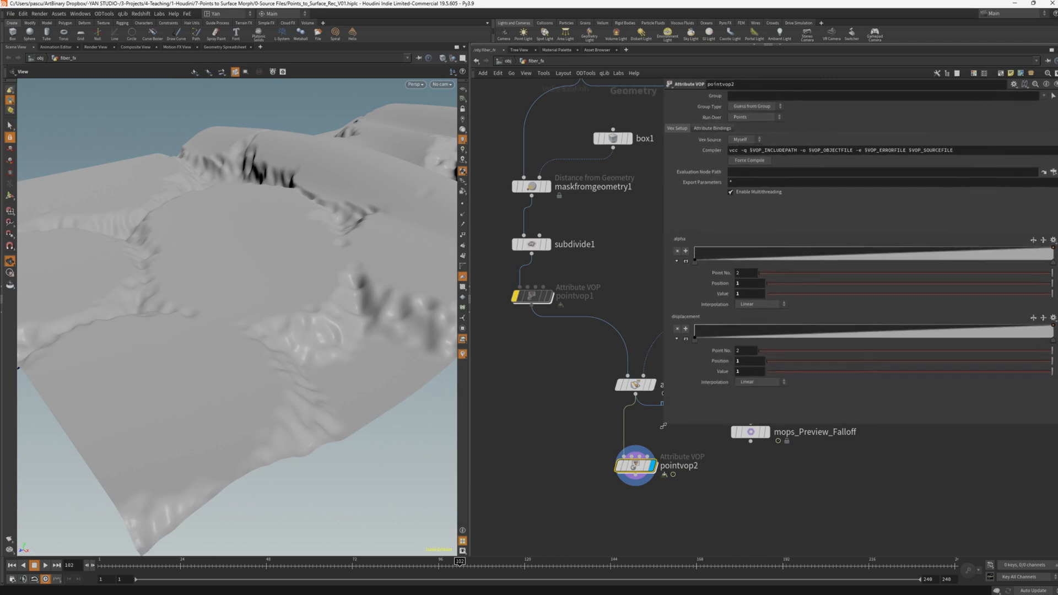
click(686, 339)
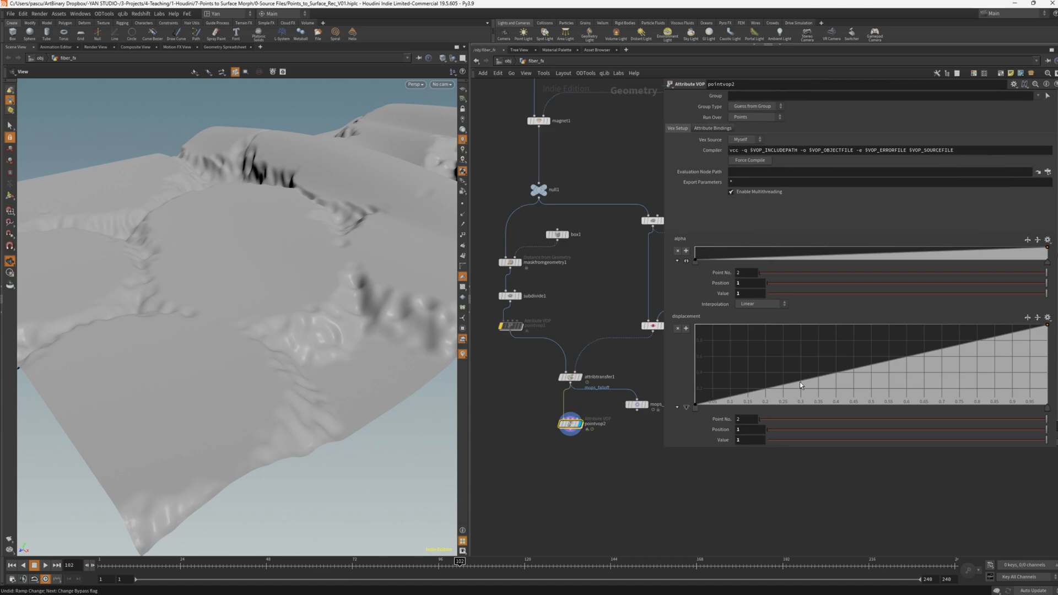
drag(801, 384, 792, 363)
drag(1049, 329, 1054, 411)
mouse_move(287, 327)
mouse_down()
mouse_move(330, 392)
mouse_move(299, 338)
mouse_up()
Set all three displacement ramp points to Monotone Cubic interpolation and inspect the smoothed displacement.
click(697, 427)
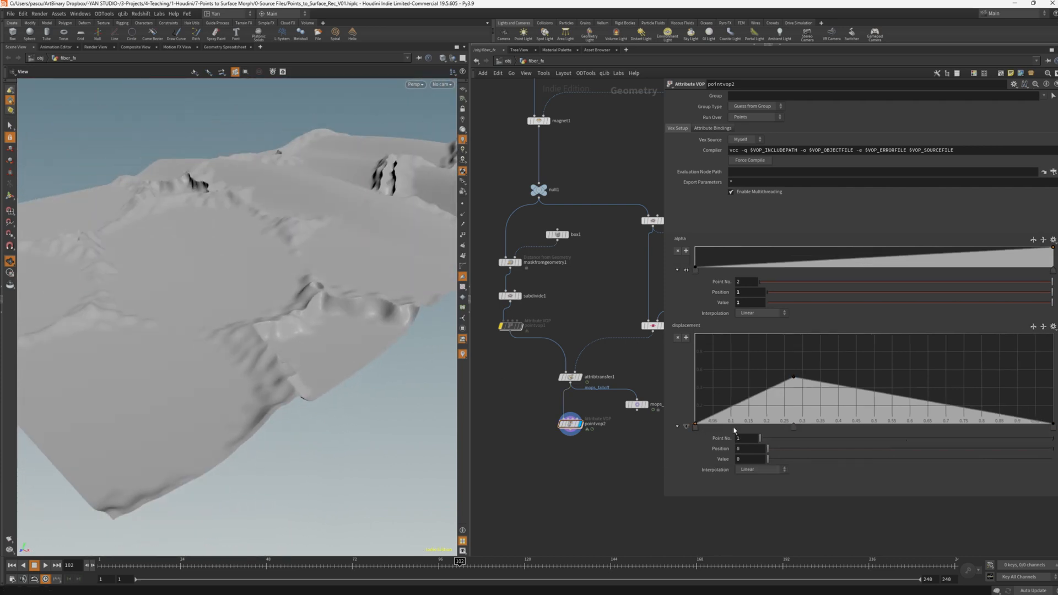
shift+click(794, 427)
shift+click(1054, 428)
click(768, 471)
click(770, 506)
scroll(275, 336, up, 5)
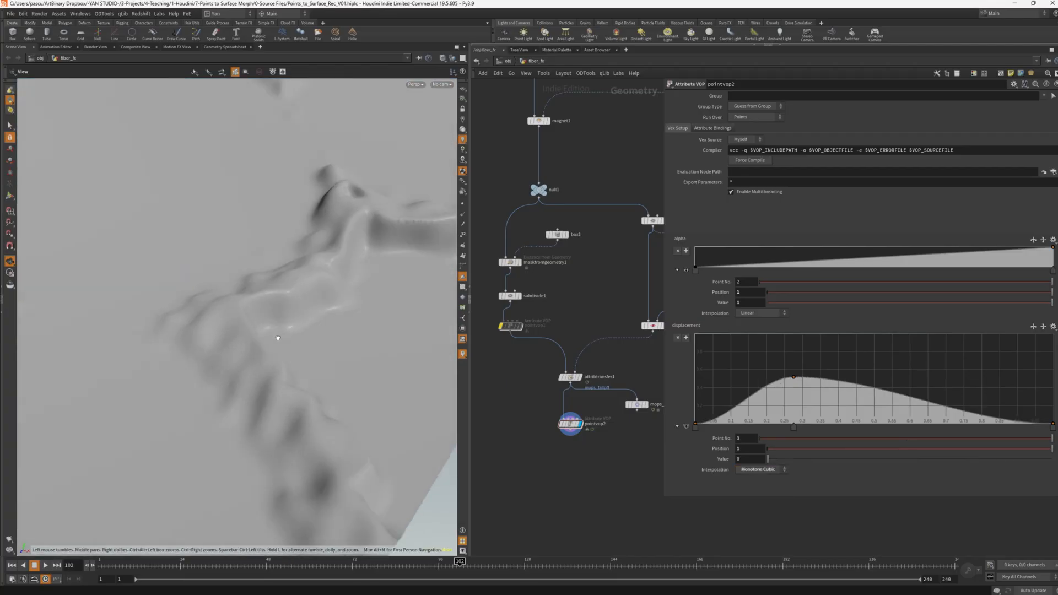
scroll(315, 381, down, 3)
drag(300, 355, 272, 319)
scroll(272, 319, down, 3)
Move the middle displacement ramp point towards the start, to about position 0.1, and inspect the resulting ridges.
click(794, 429)
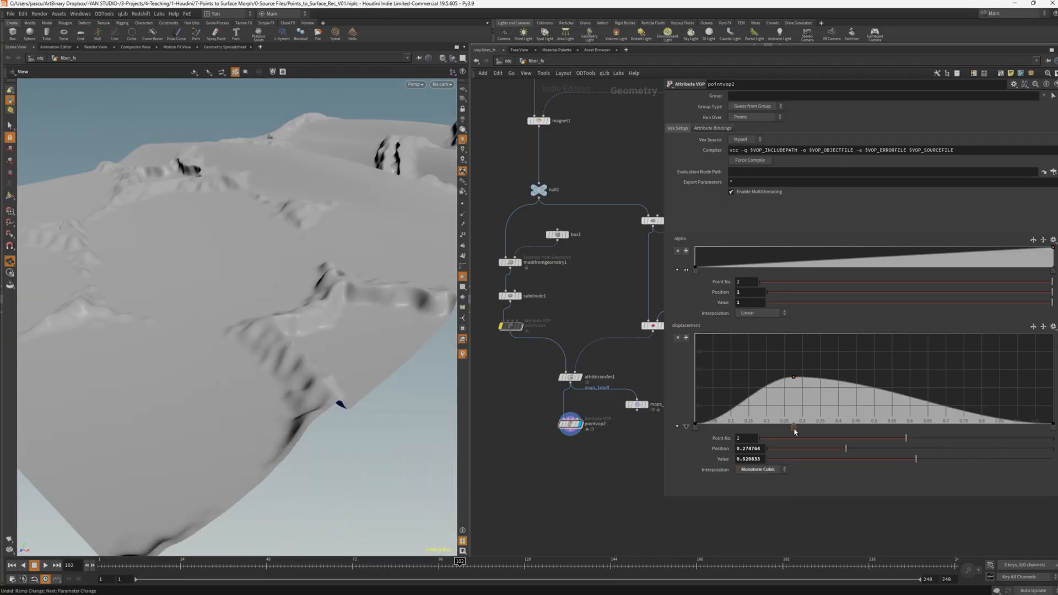
drag(794, 427, 728, 428)
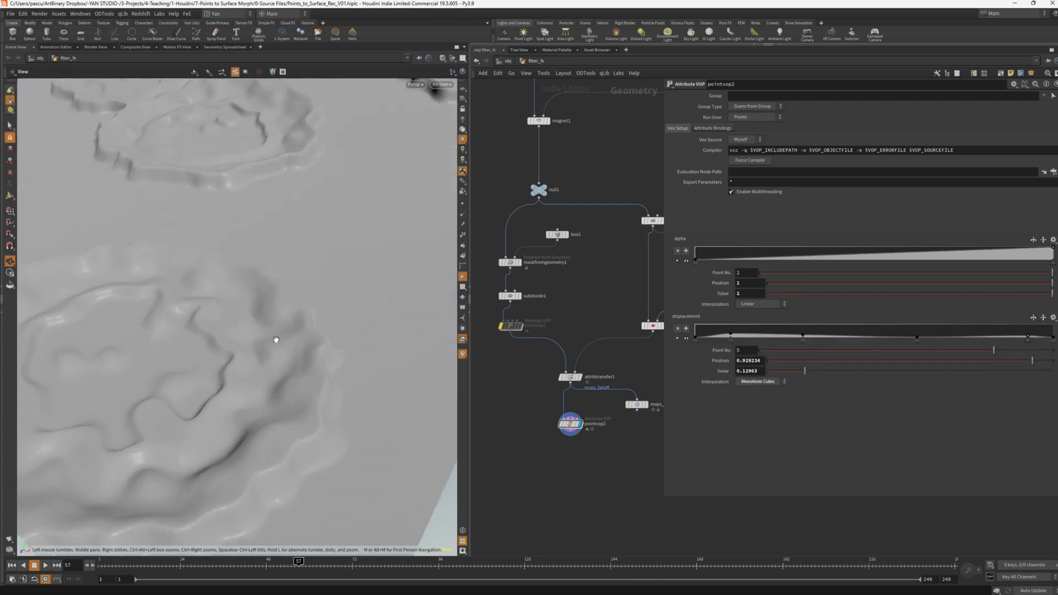
drag(276, 340, 206, 350)
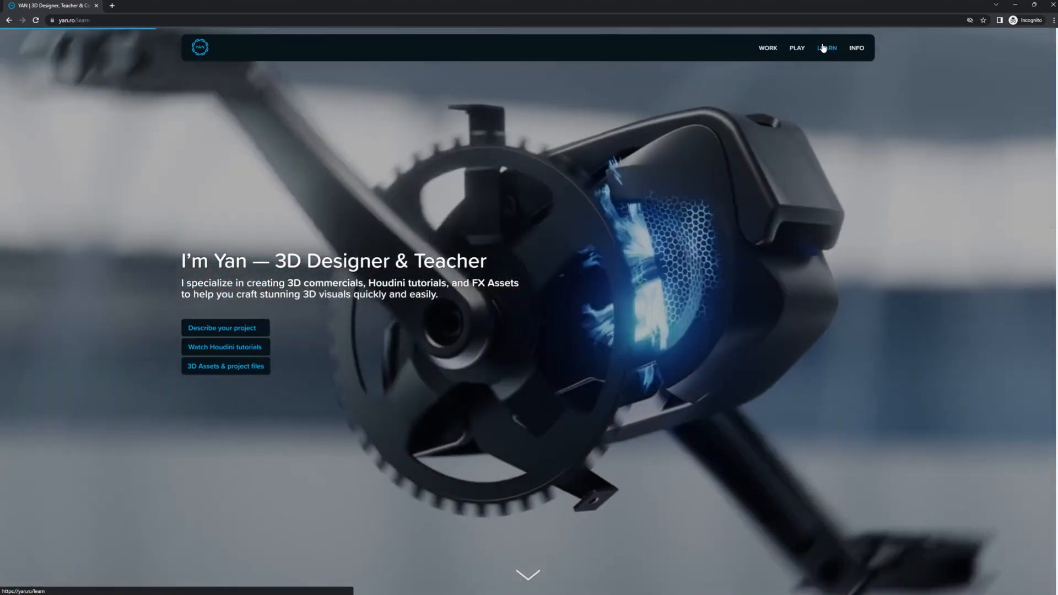
Switch to the browser, look through the Learn page of yan.ro down to its footer, and select the newsletter e-mail field.
click(816, 48)
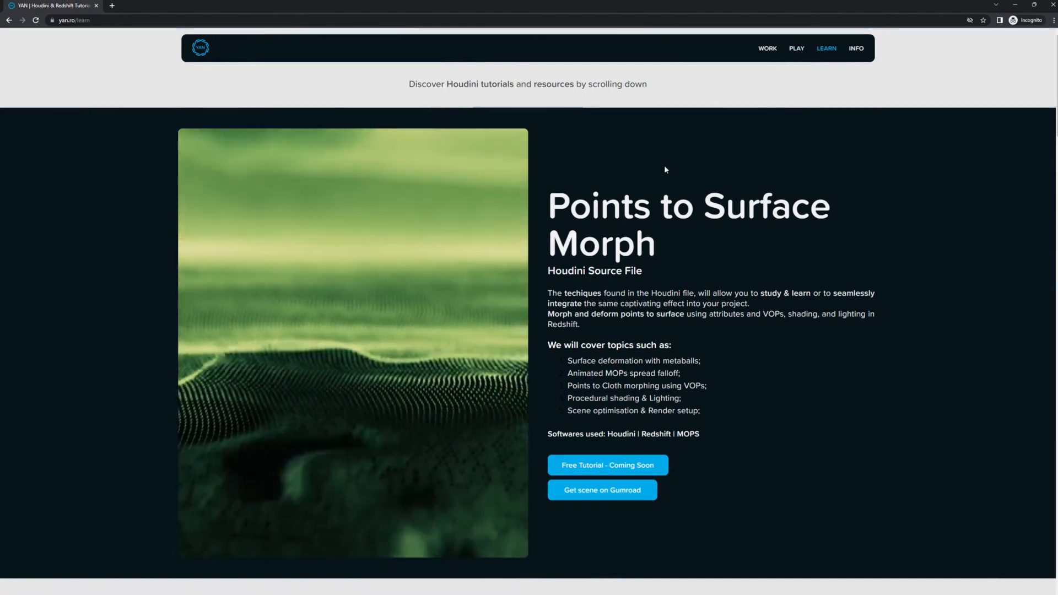
scroll(665, 169, down, 14)
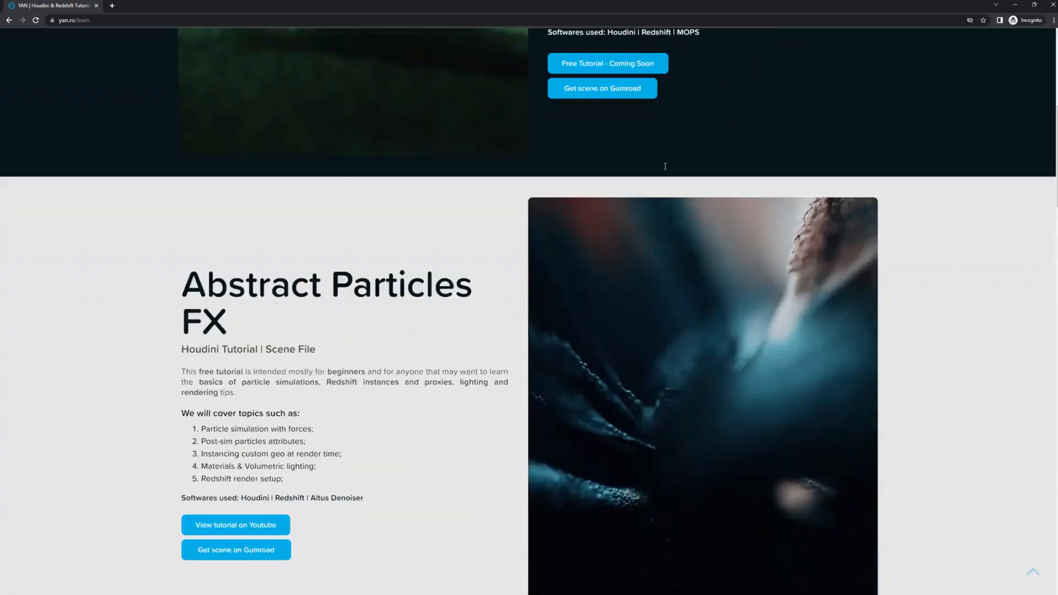
scroll(665, 166, down, 20)
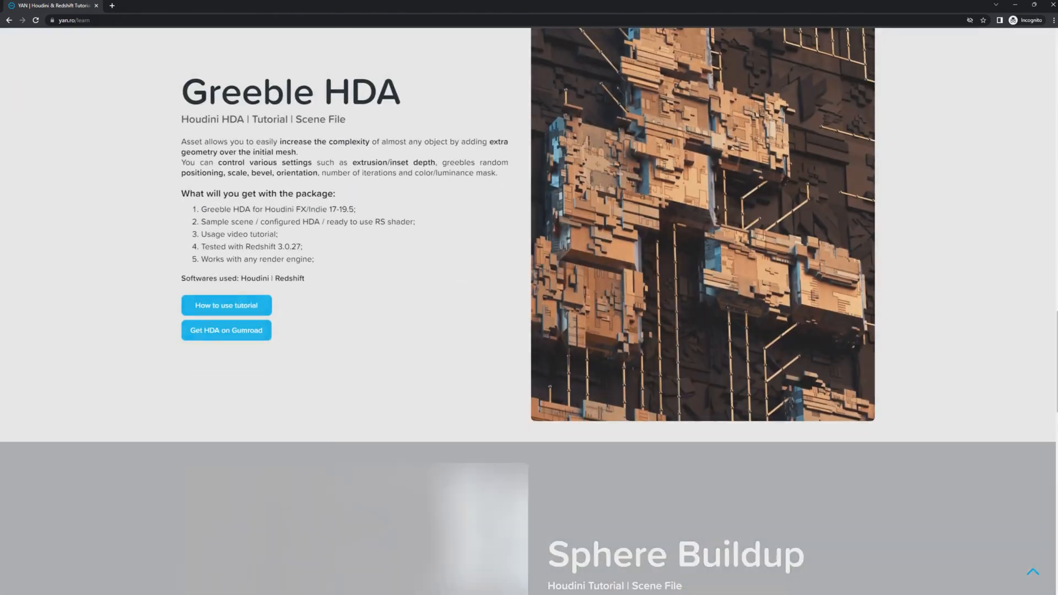
scroll(665, 166, down, 3)
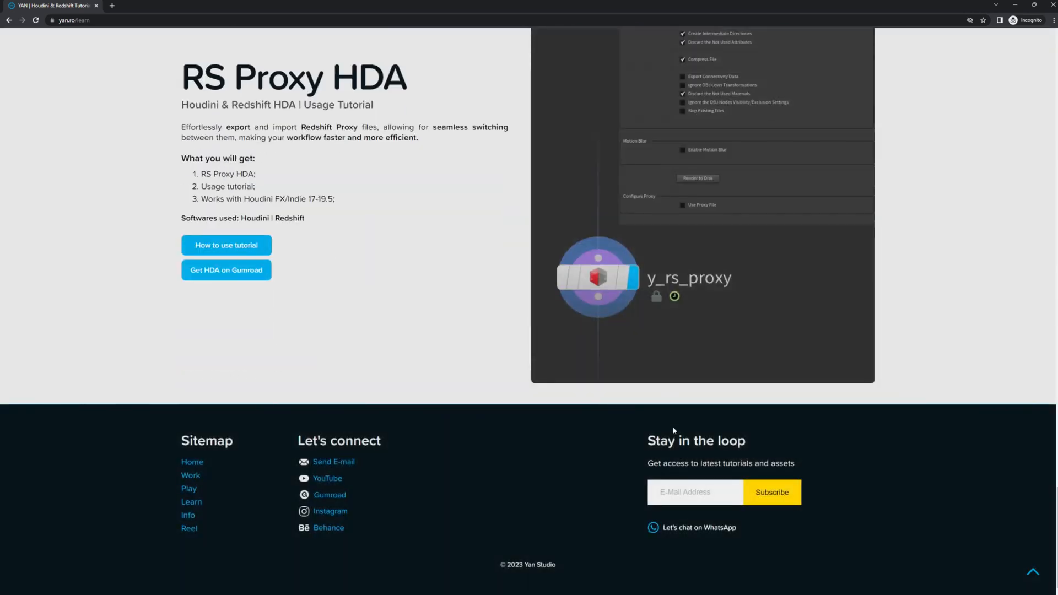
click(688, 498)
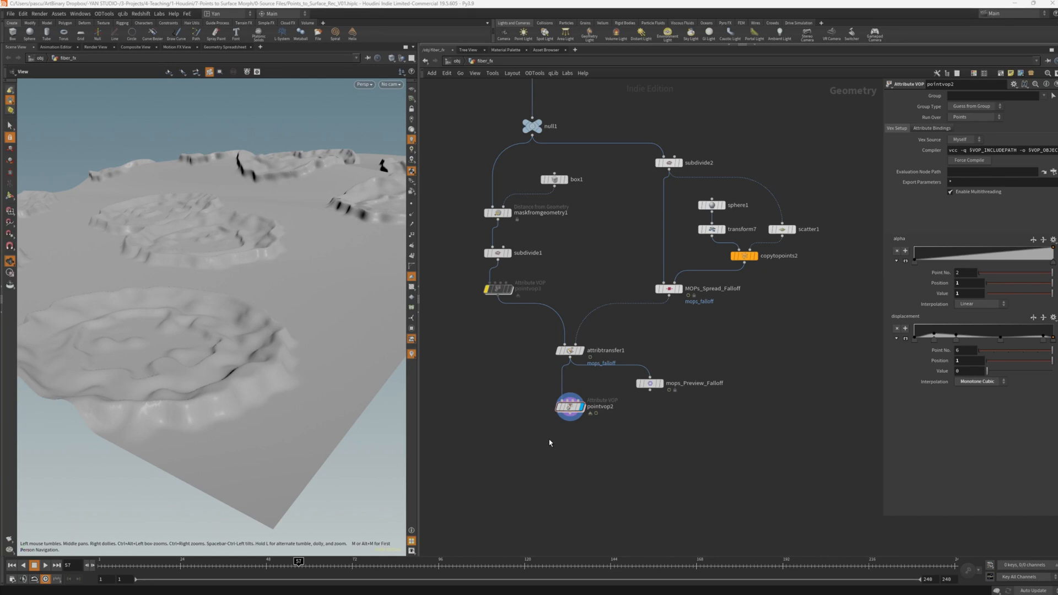
Switch back to Houdini, enter the pointvop2 network and connect the global N output to displacenml1's nN input.
mouse_move(573, 409)
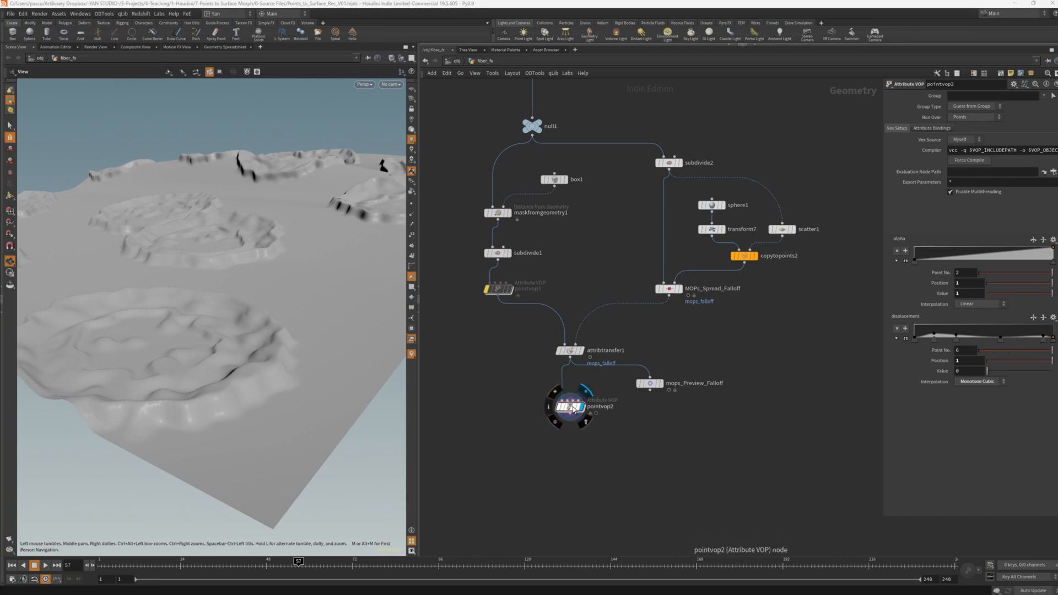
double_click(571, 408)
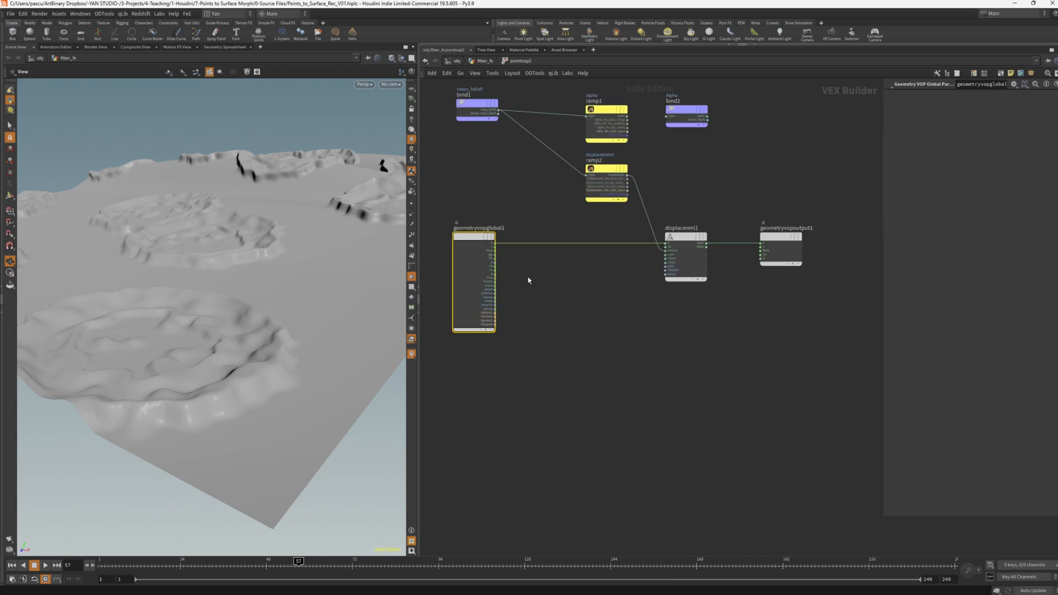
scroll(515, 272, up, 5)
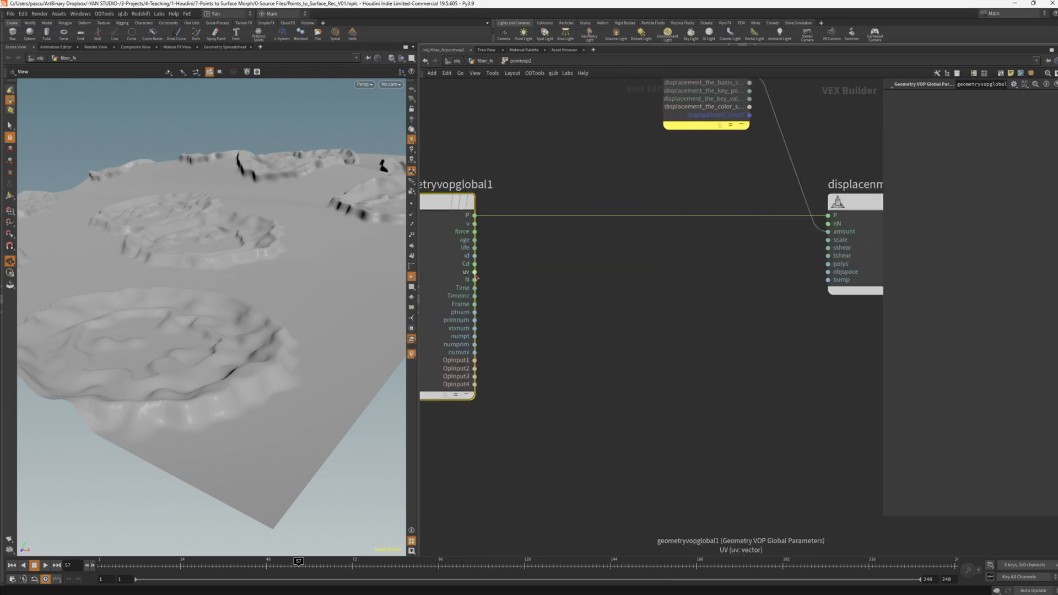
drag(474, 280, 840, 227)
scroll(671, 227, down, 3)
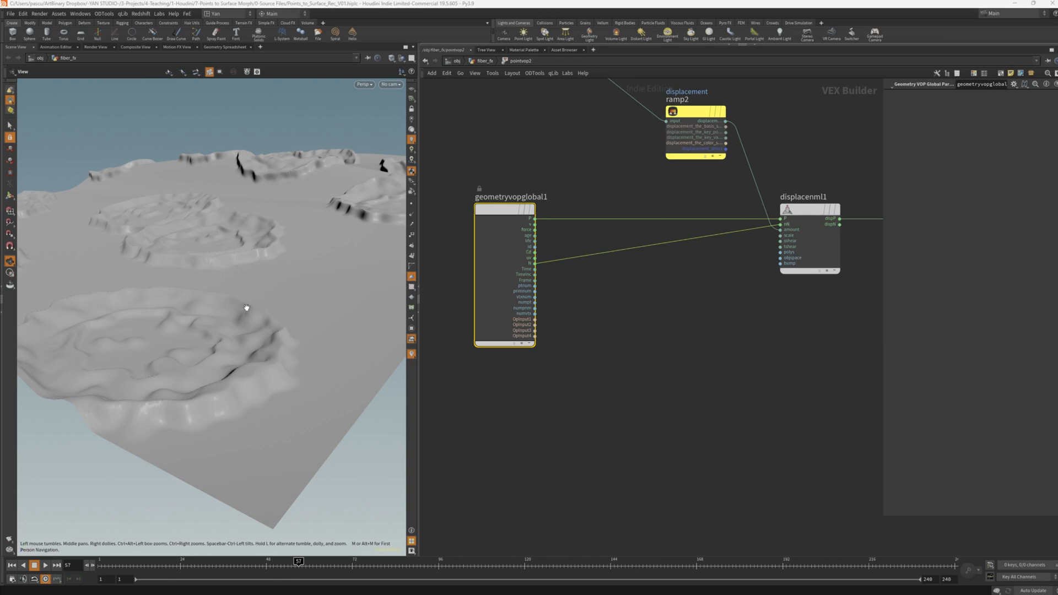
Add an Anti-Aliased Noise node below displacenml1 and set its signature to 4D Input, 3D Noise.
click(687, 305)
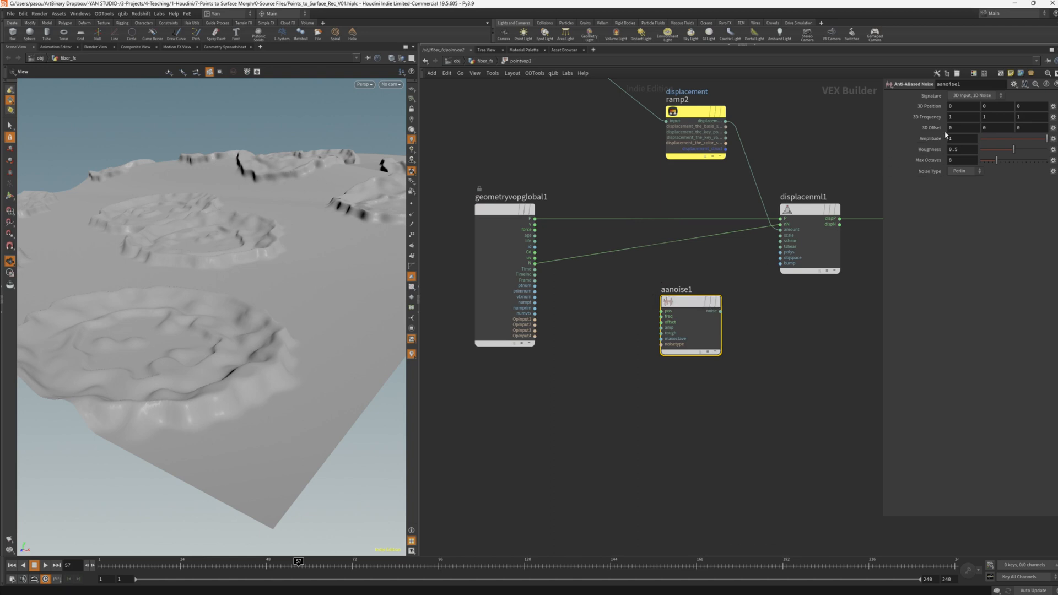
click(972, 95)
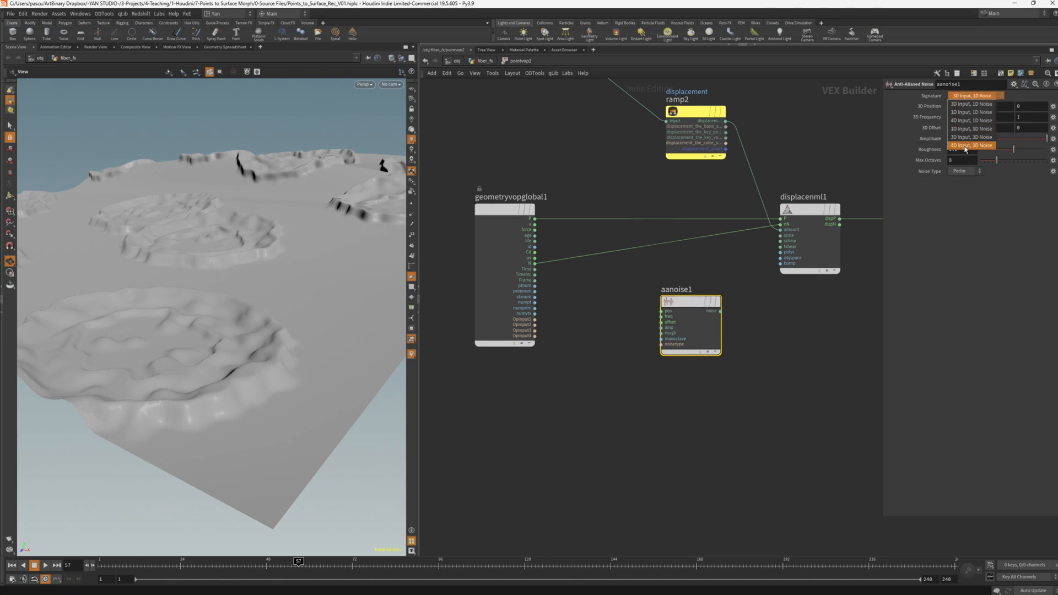
click(959, 146)
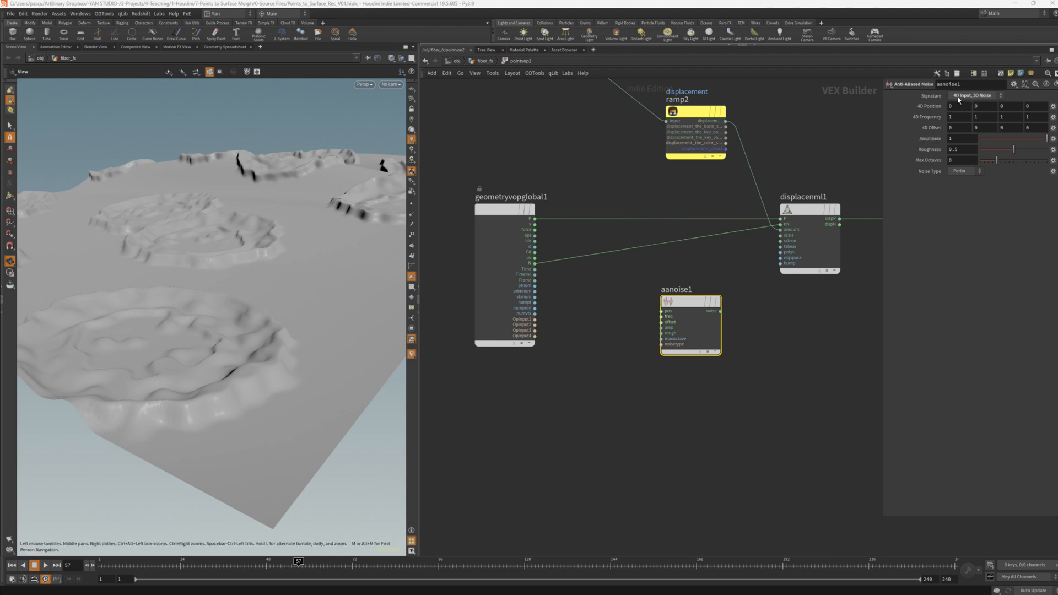
Add a Vector to Vector4 node and connect its hvec output to the Anti-Aliased Noise pos input.
mouse_move(681, 306)
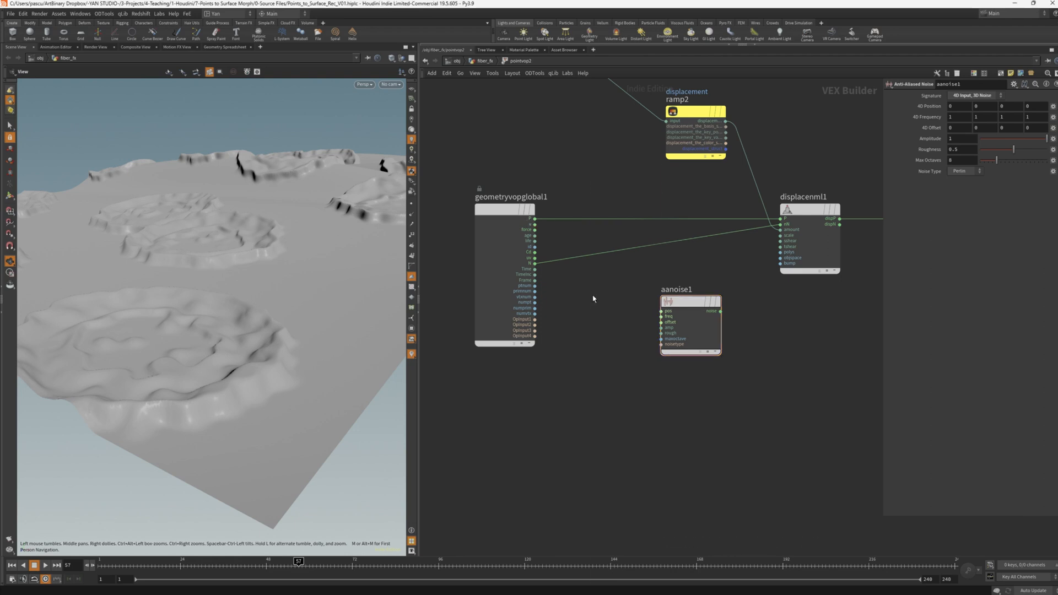
key(Tab)
click(640, 307)
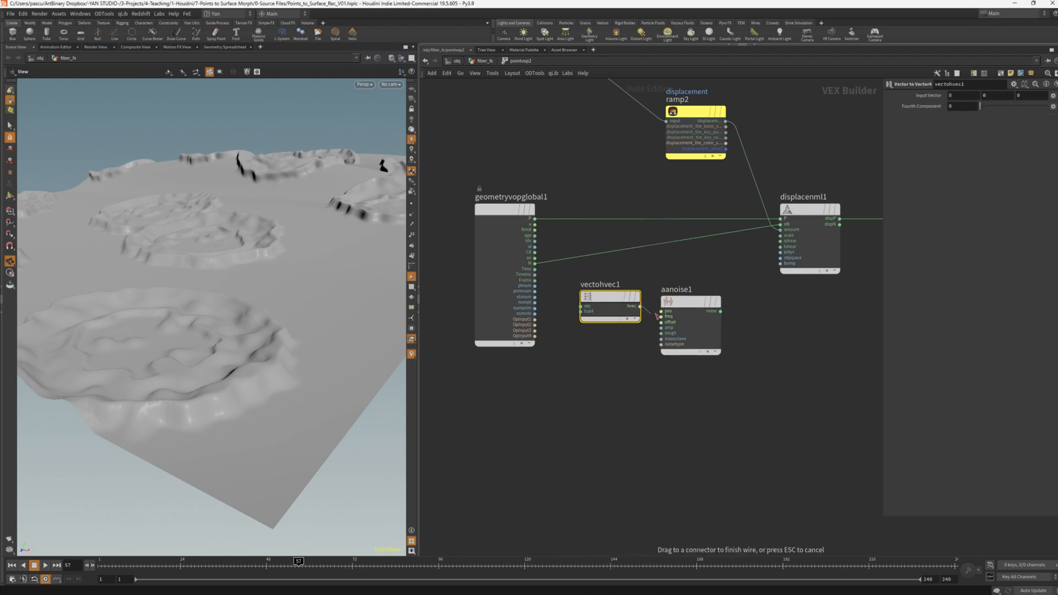
drag(640, 307, 662, 311)
mouse_move(622, 296)
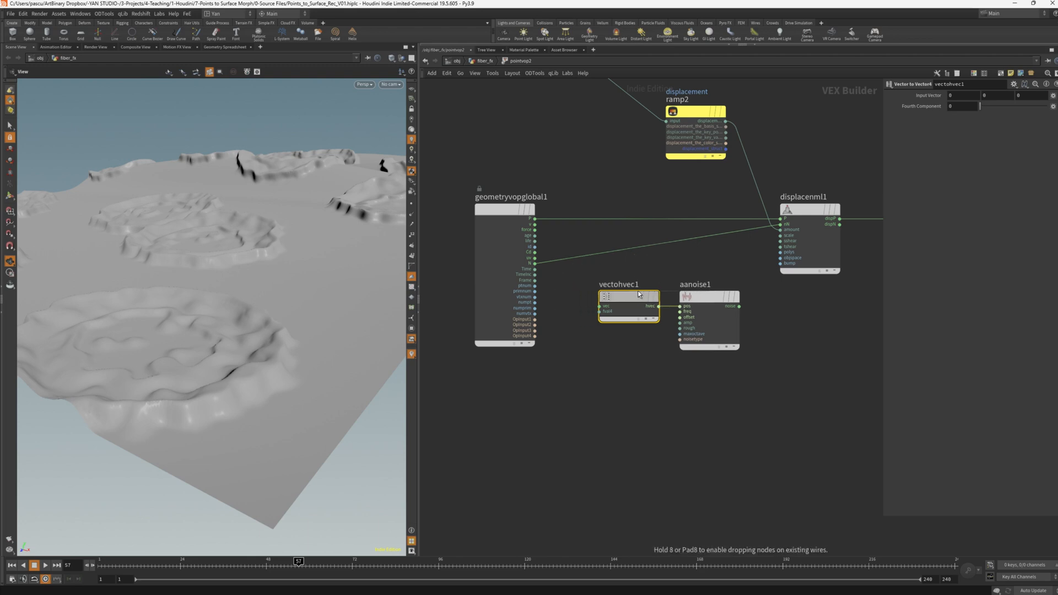
Wire P and Time into vectohvec1's vec and fval4 inputs, and aanoise1's noise output into displacenml1's scale input.
scroll(529, 273, up, 3)
drag(506, 181, 616, 332)
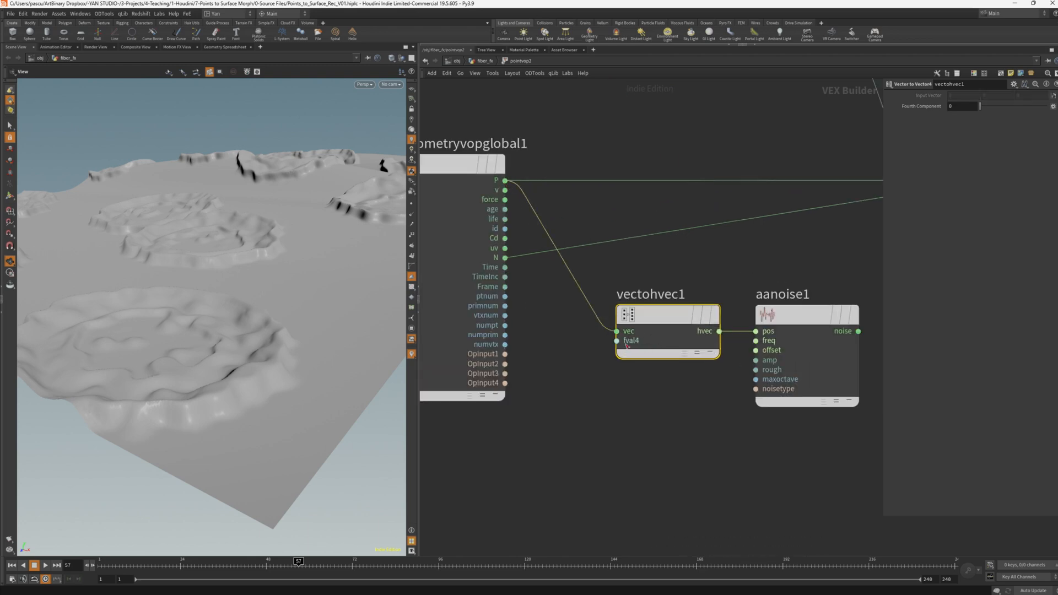
mouse_move(630, 342)
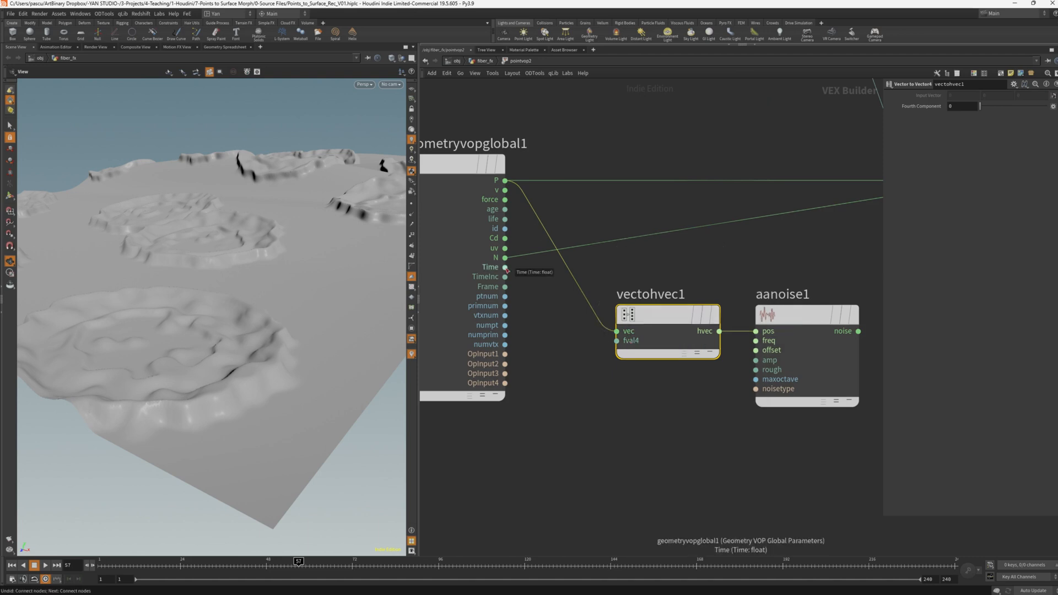
drag(505, 267, 617, 341)
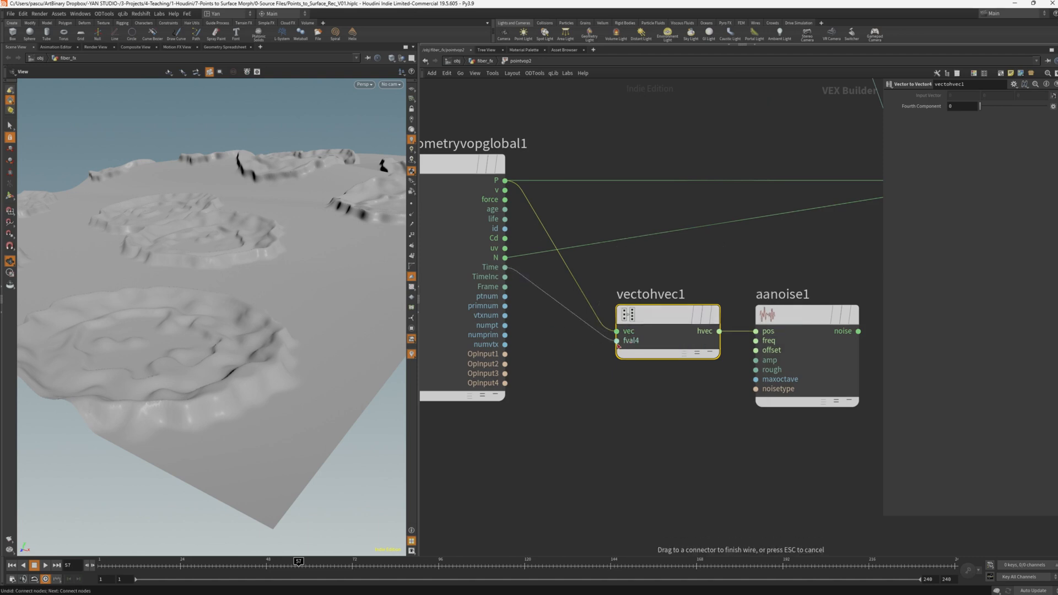
middle_drag(662, 358, 447, 339)
drag(643, 312, 715, 189)
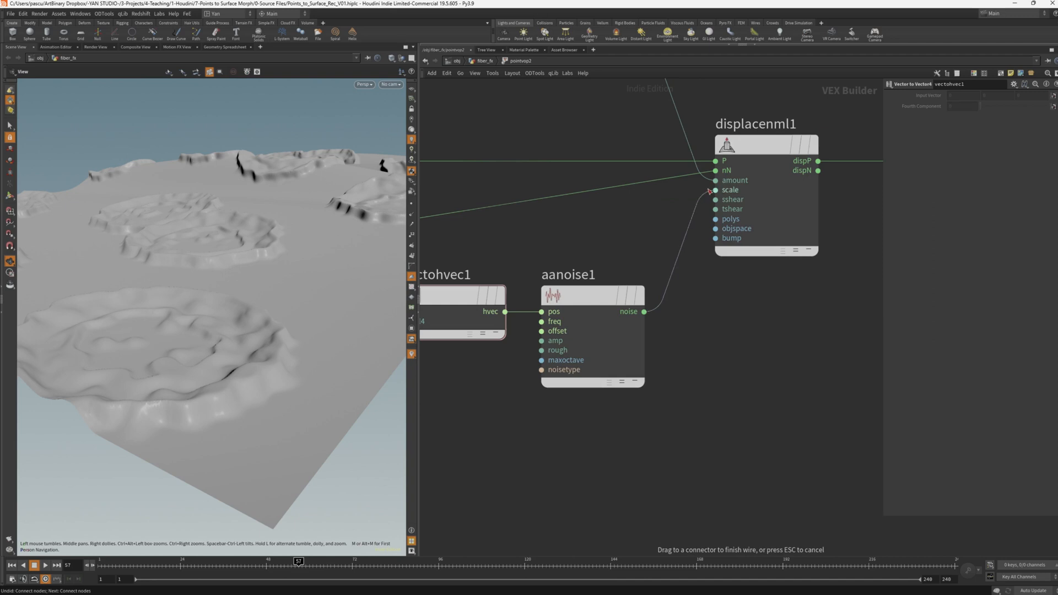
Promote aanoise1's freq, offset, amp, rough and noisetype inputs to parameters.
mouse_move(563, 330)
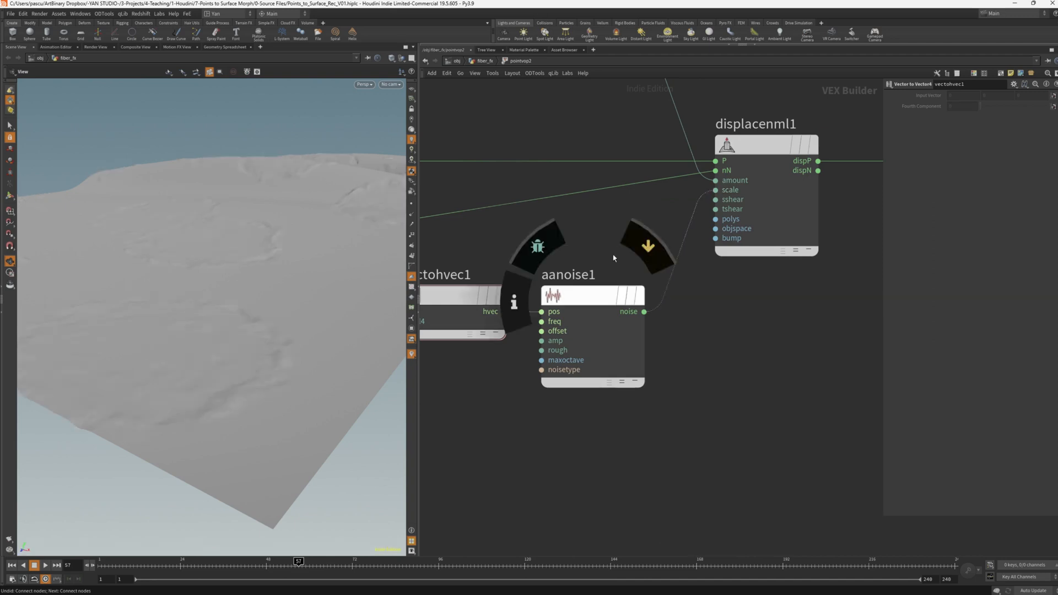
right_click(559, 324)
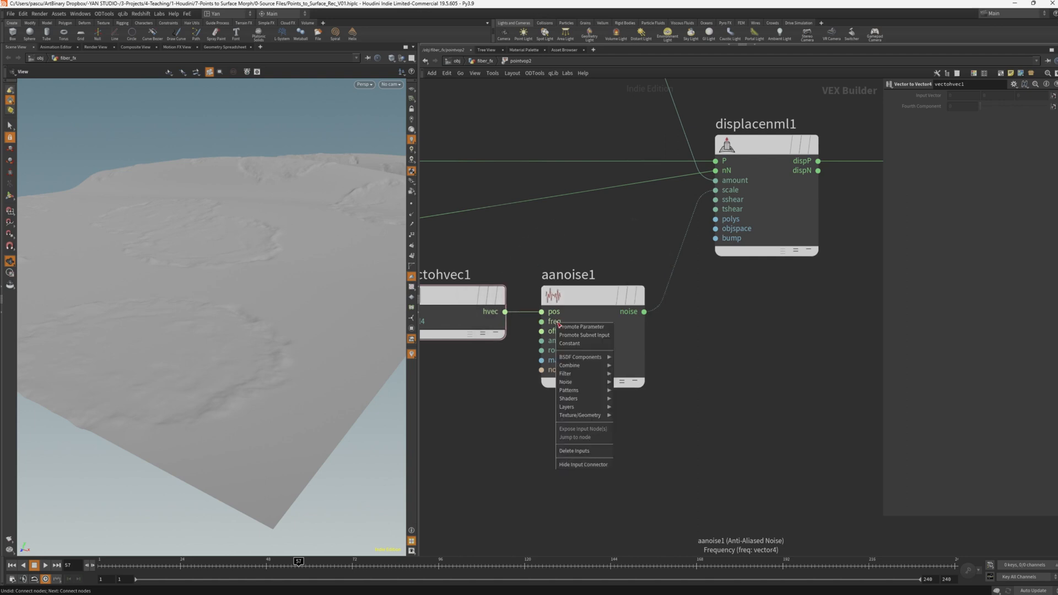
click(558, 332)
right_click(556, 333)
click(557, 341)
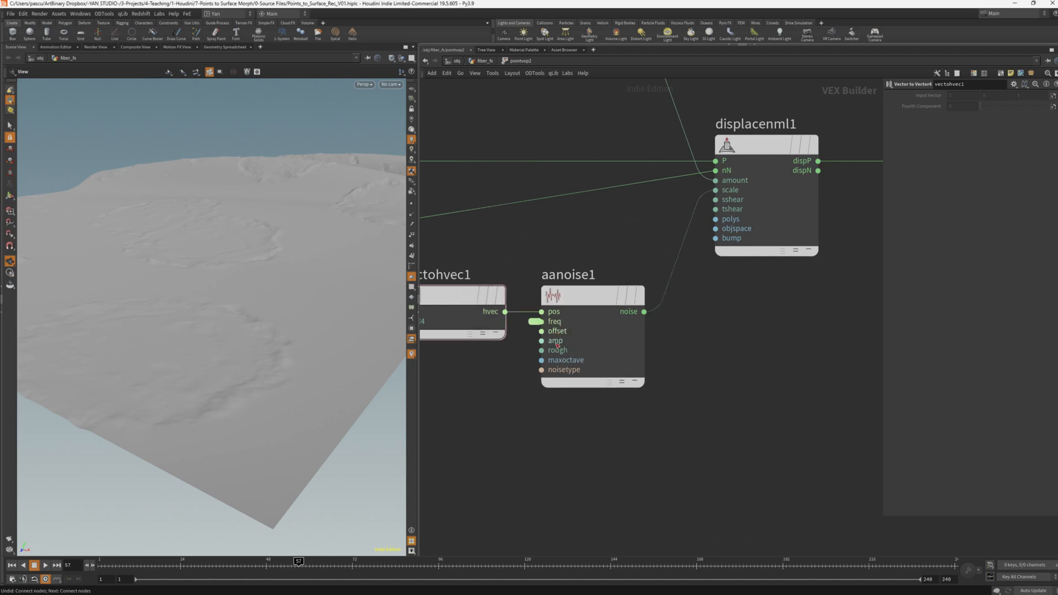
right_click(557, 342)
click(558, 350)
right_click(558, 352)
click(558, 362)
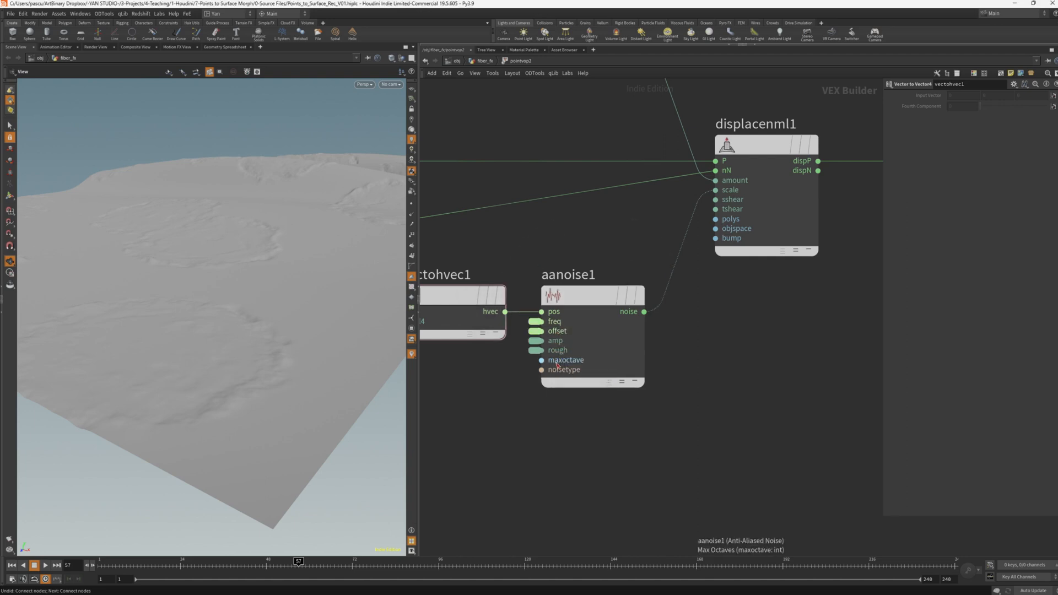
right_click(555, 371)
click(564, 378)
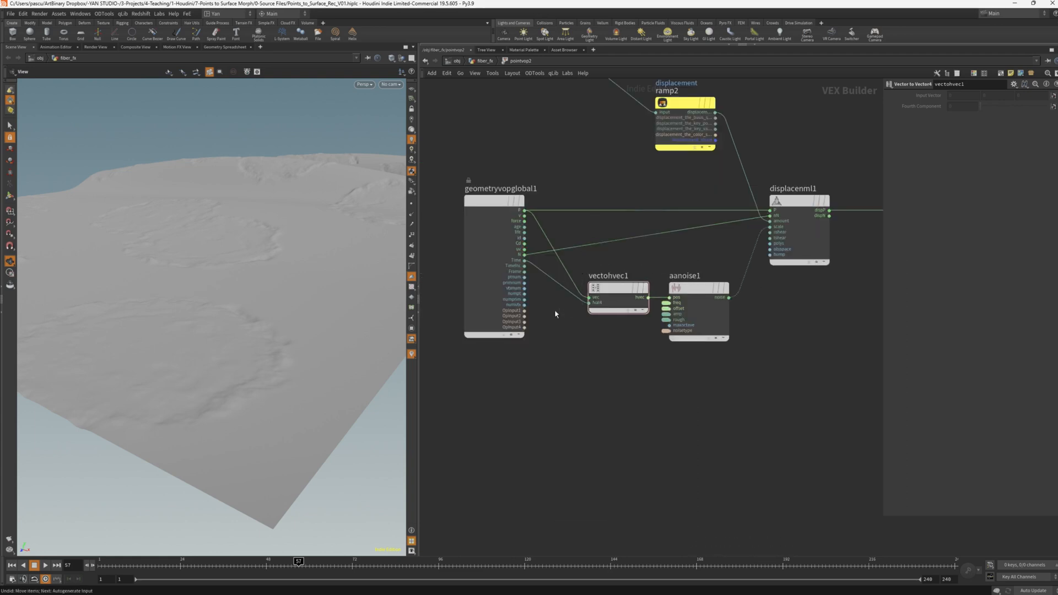
Add a Parameter node and insert a Multiply between Time and vectohvec1's fval4 input, wiring the parameter into multiply1's input2.
key(Tab)
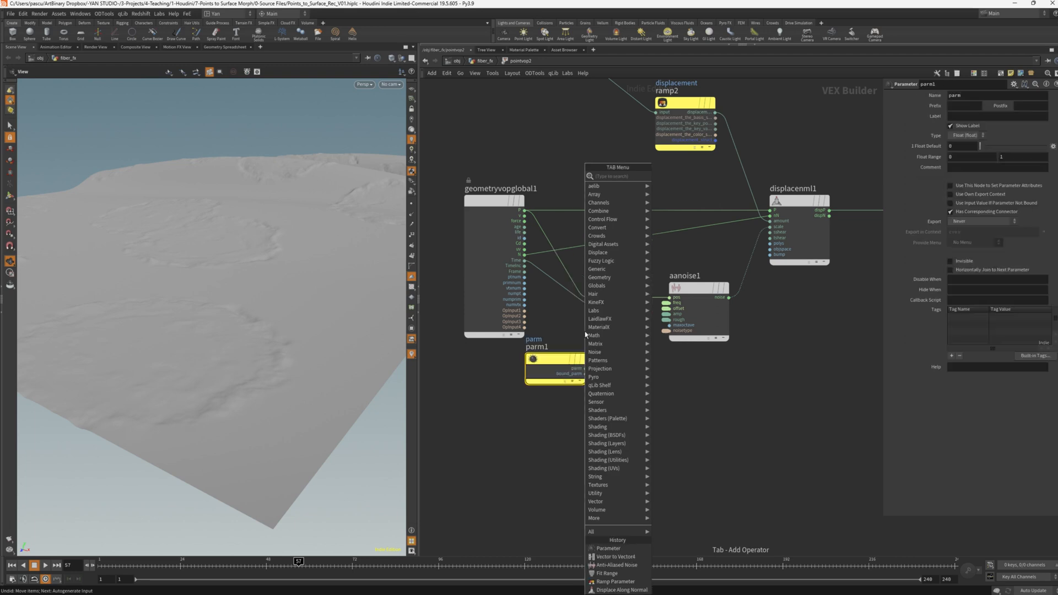
text(multi)
key(Return)
click(607, 284)
scroll(568, 270, up, 5)
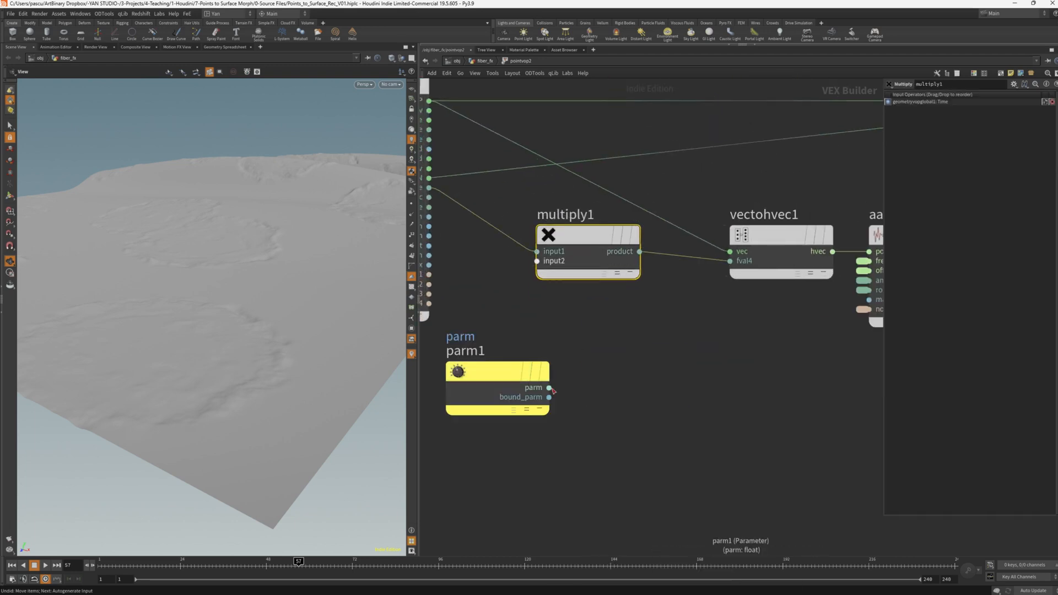
drag(549, 387, 547, 273)
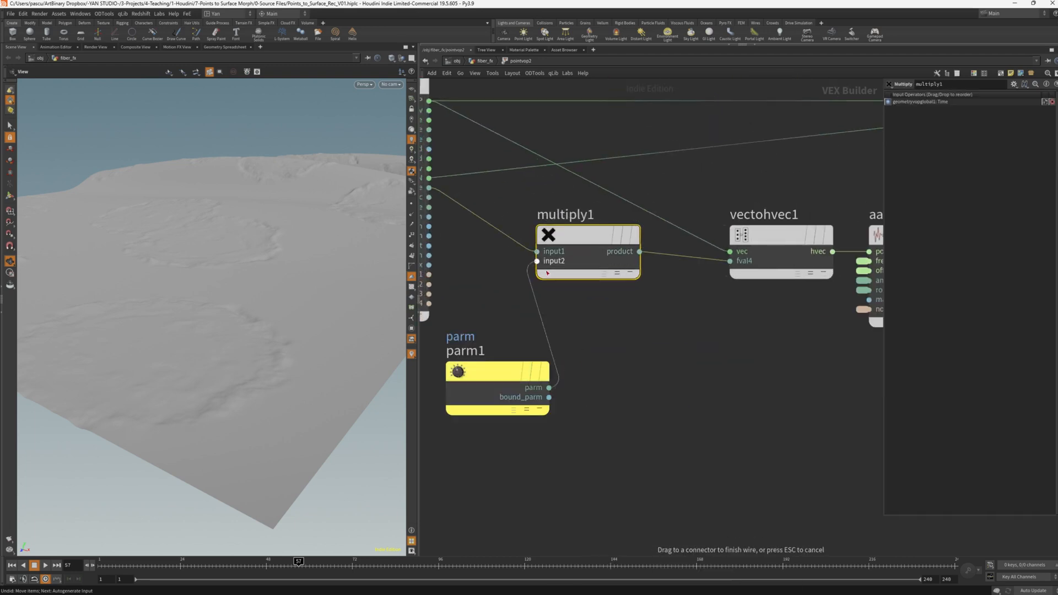
click(538, 260)
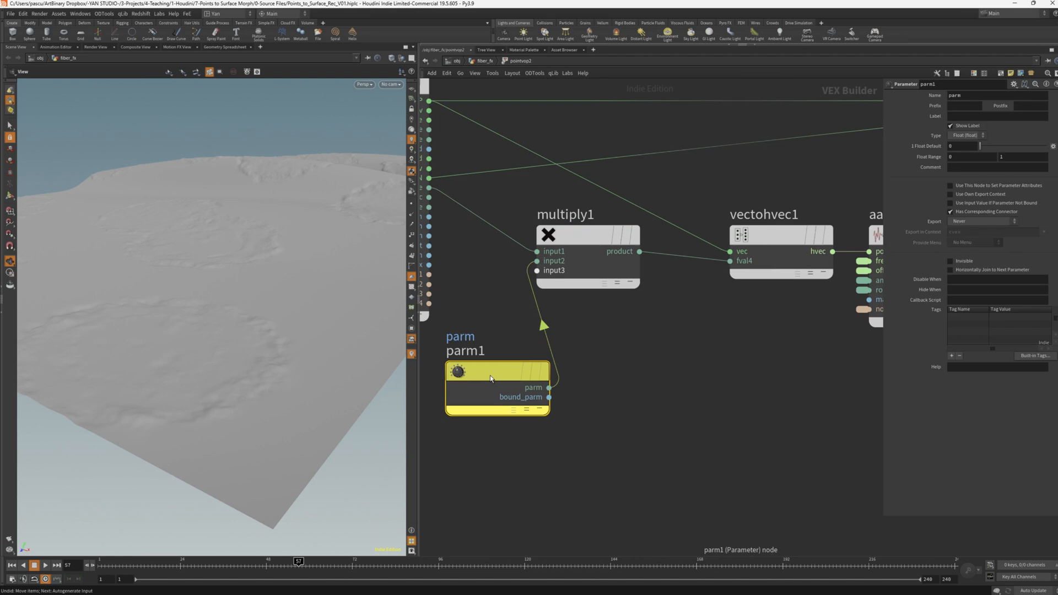
Name the new parameter Time Mult and set its value to 1 on the pointvop2 node.
double_click(976, 96)
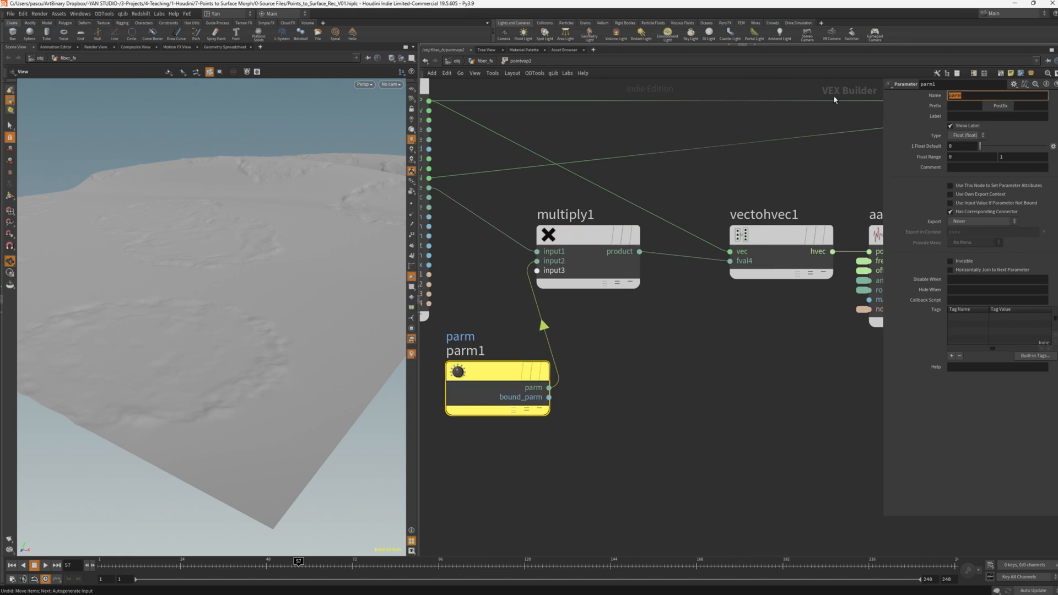
text(Time Mult)
key(Return)
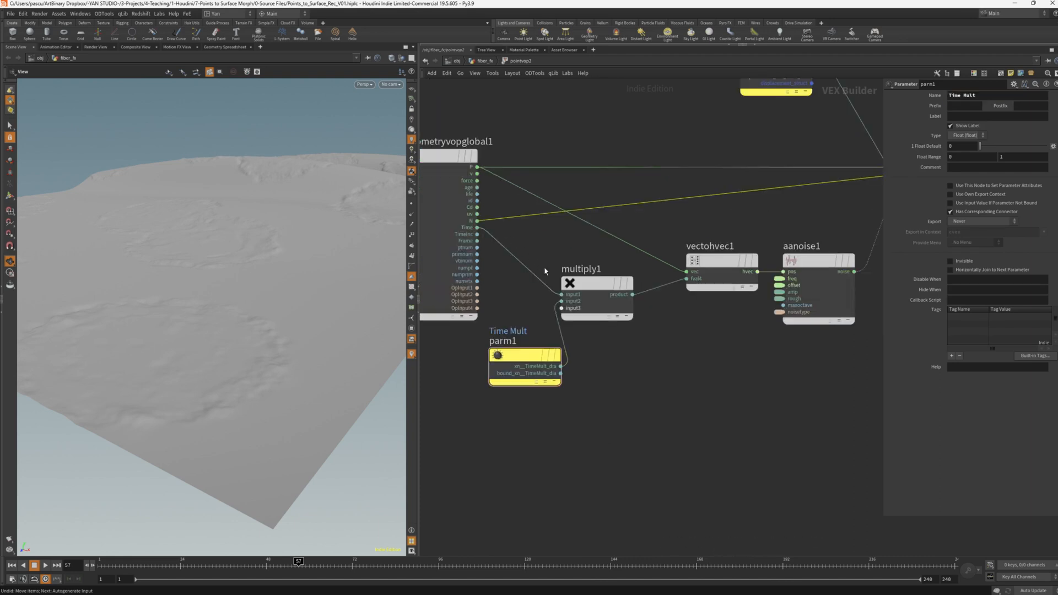
mouse_move(524, 359)
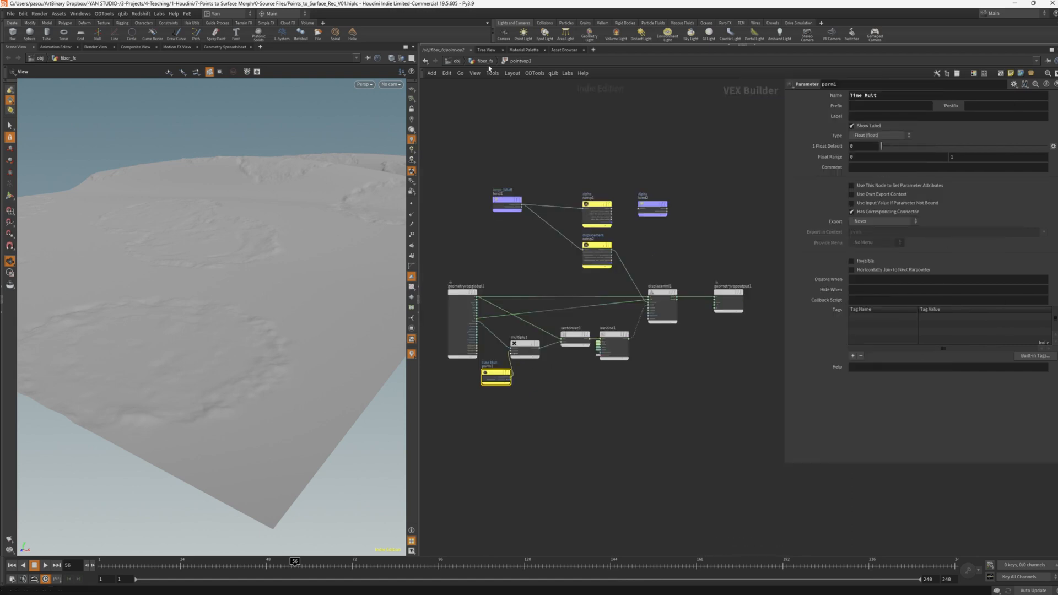
click(486, 62)
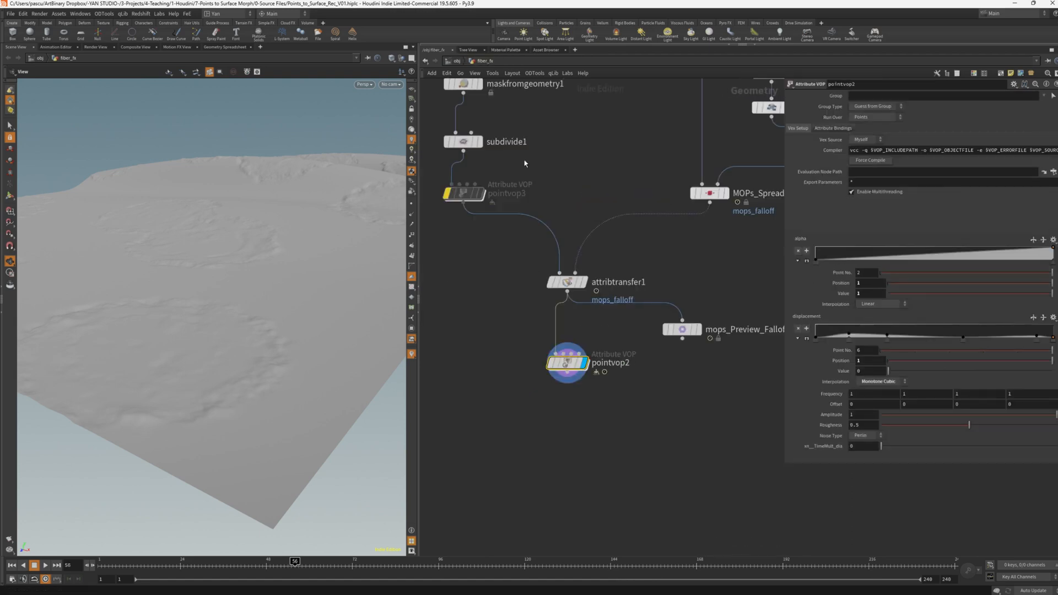
drag(786, 462, 748, 501)
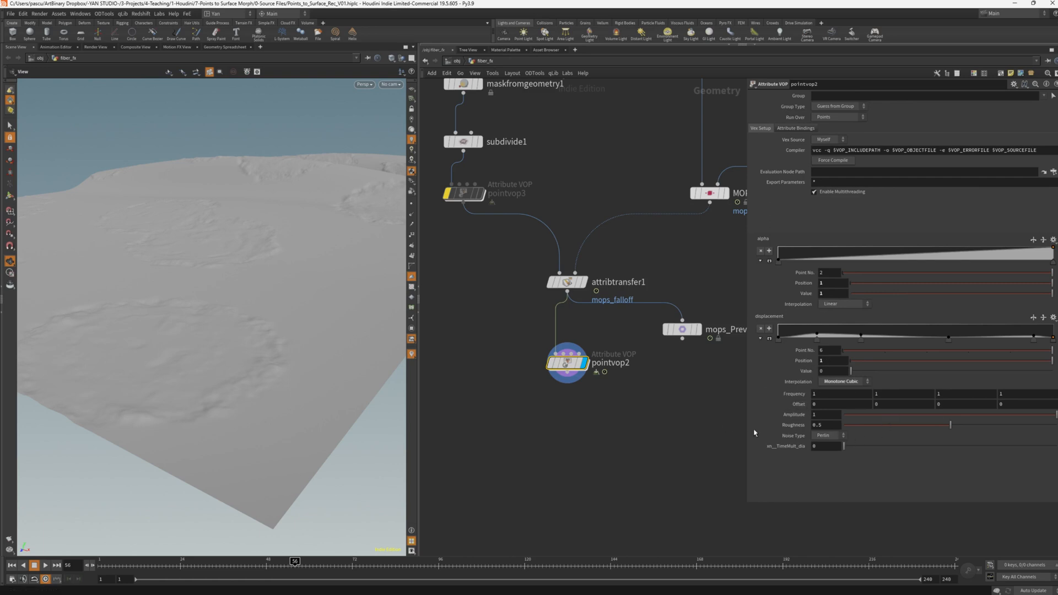
click(834, 447)
key(Return)
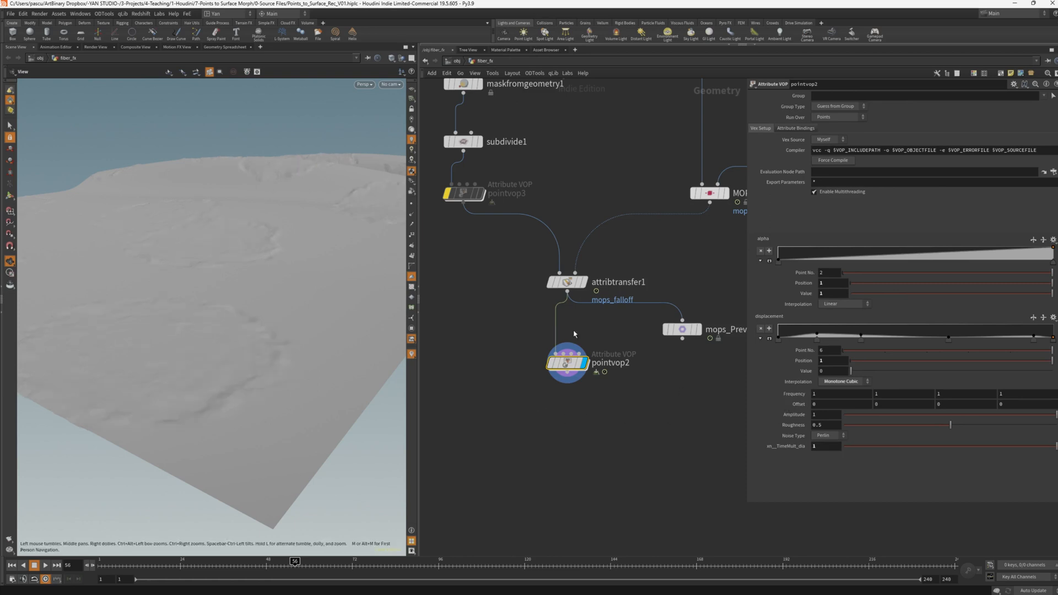
Insert a Time Shift node between attribtransfer1 and pointvop2 and delete its Frame channel to freeze the input at frame 56.
key(Tab)
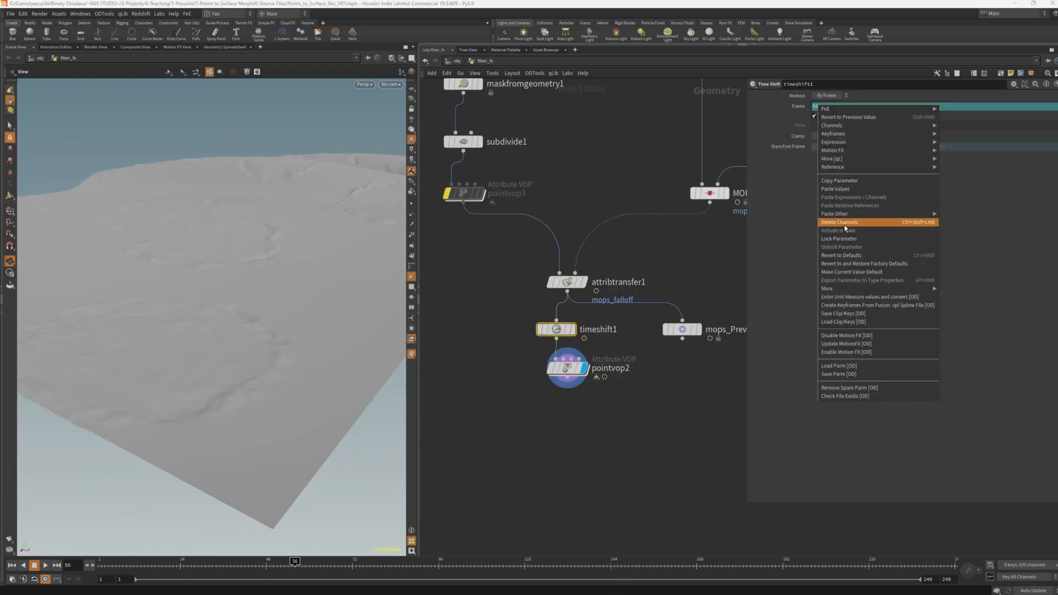
click(844, 224)
scroll(563, 389, up, 4)
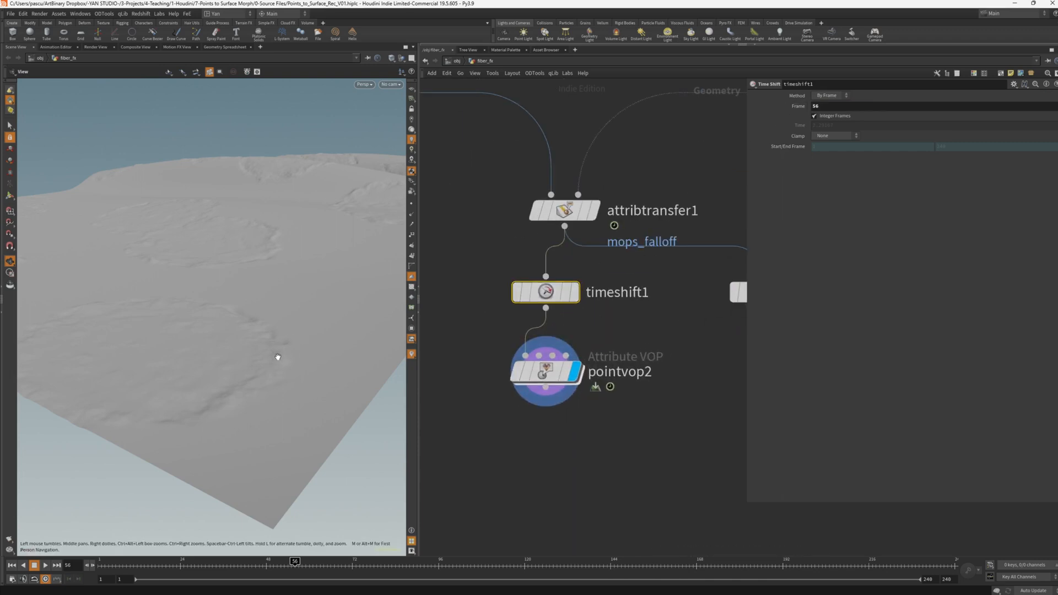
Play the animation to check the noise motion and set pointvop2's Time Mult to 0.8.
click(547, 372)
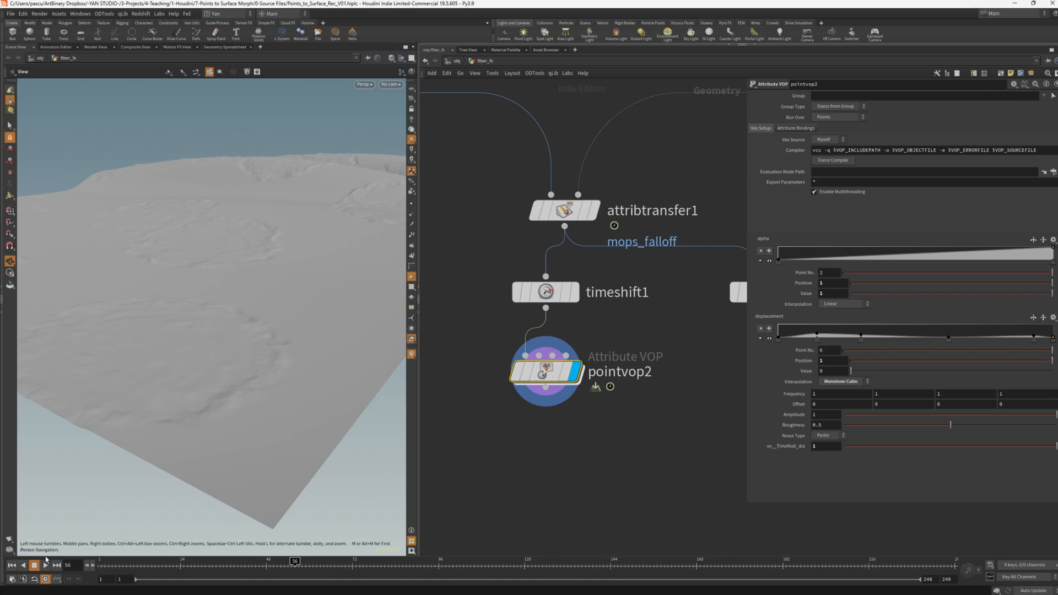
click(46, 566)
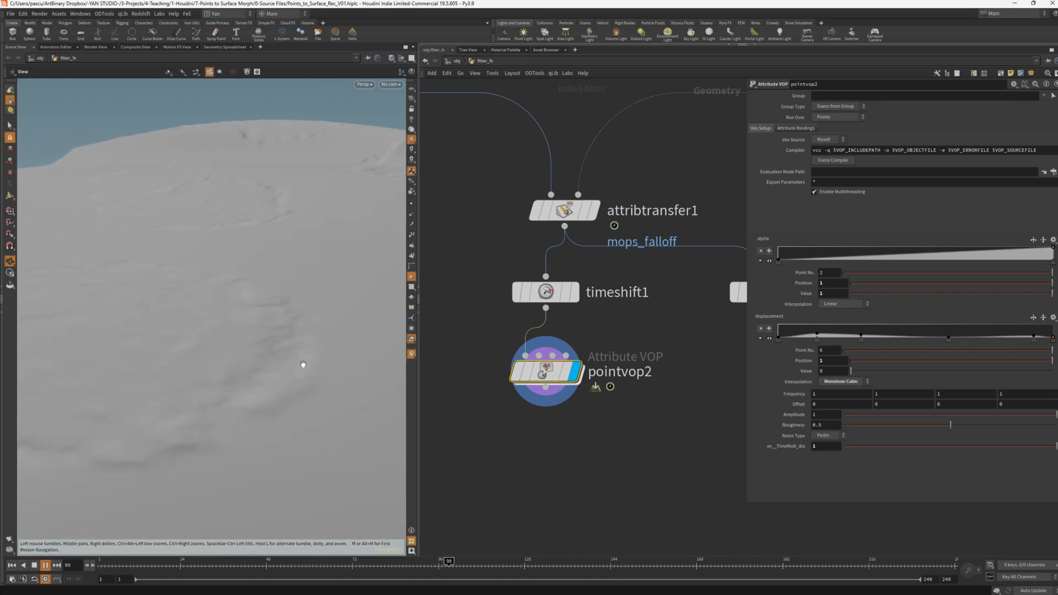
click(832, 448)
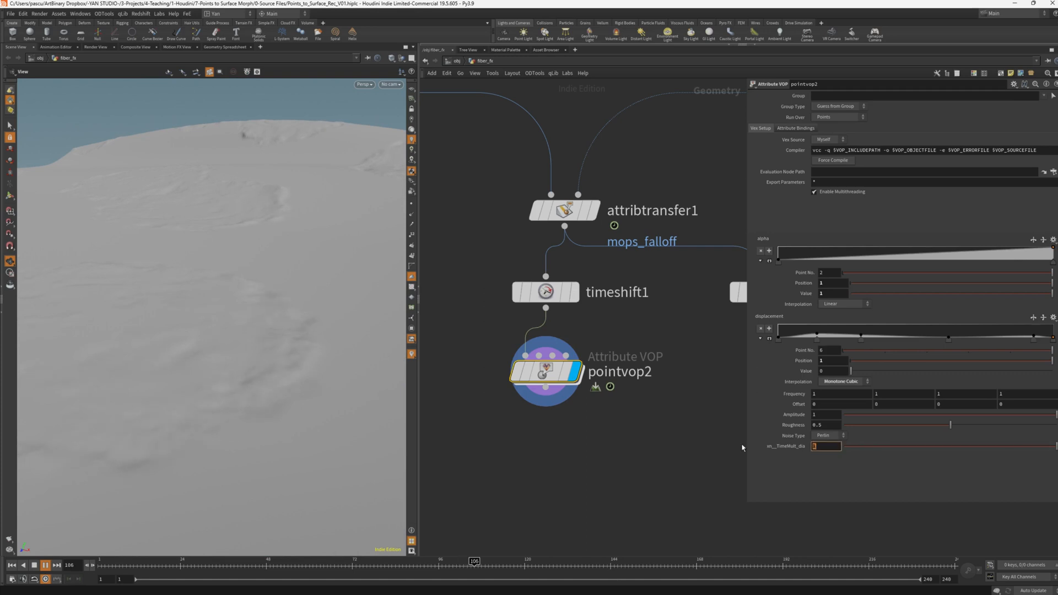
key(ctrl+z)
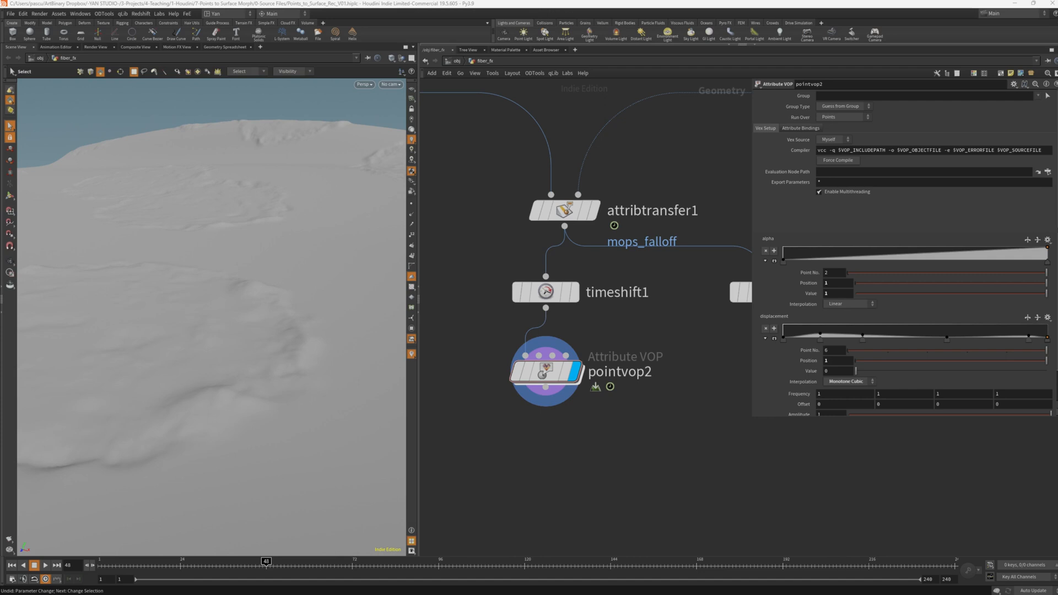
Inside pointvop2, insert a Fit Range node on the wire from aanoise1's noise output to displacenml1.
mouse_move(546, 377)
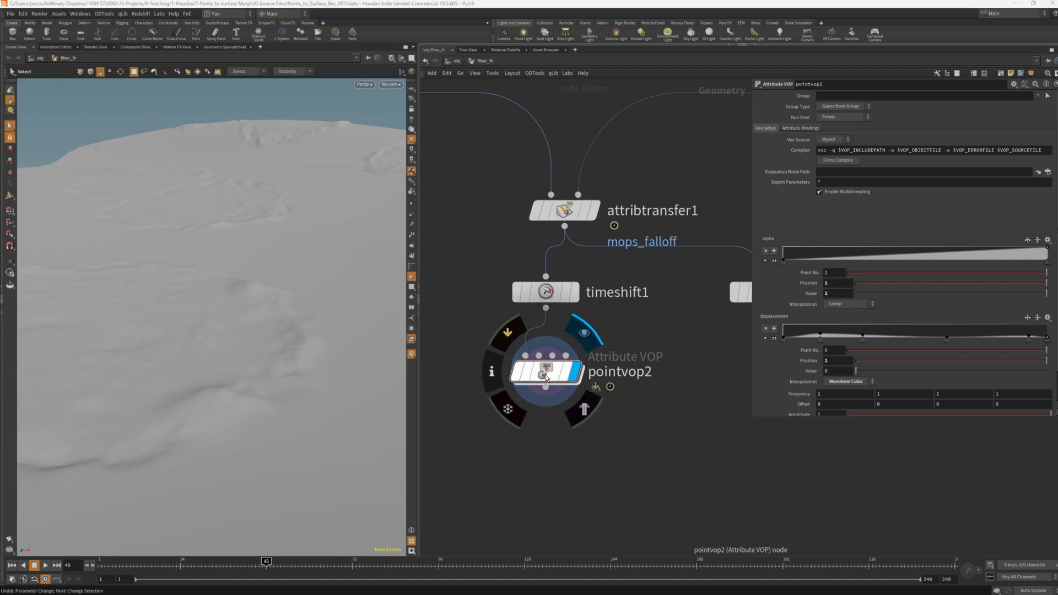
scroll(638, 325, up, 6)
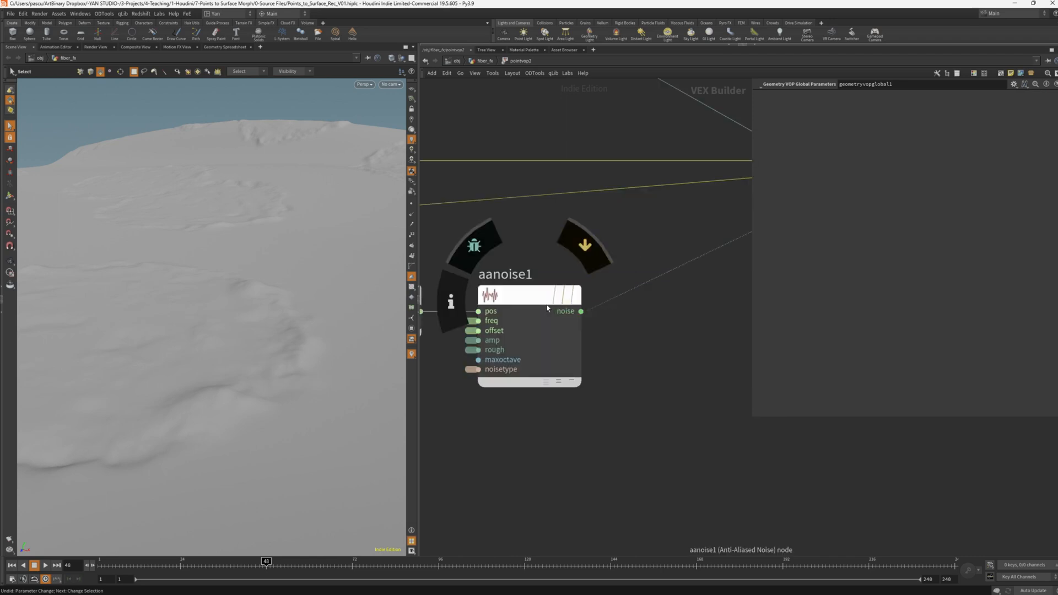
scroll(635, 325, down, 4)
key(Tab)
text(fit)
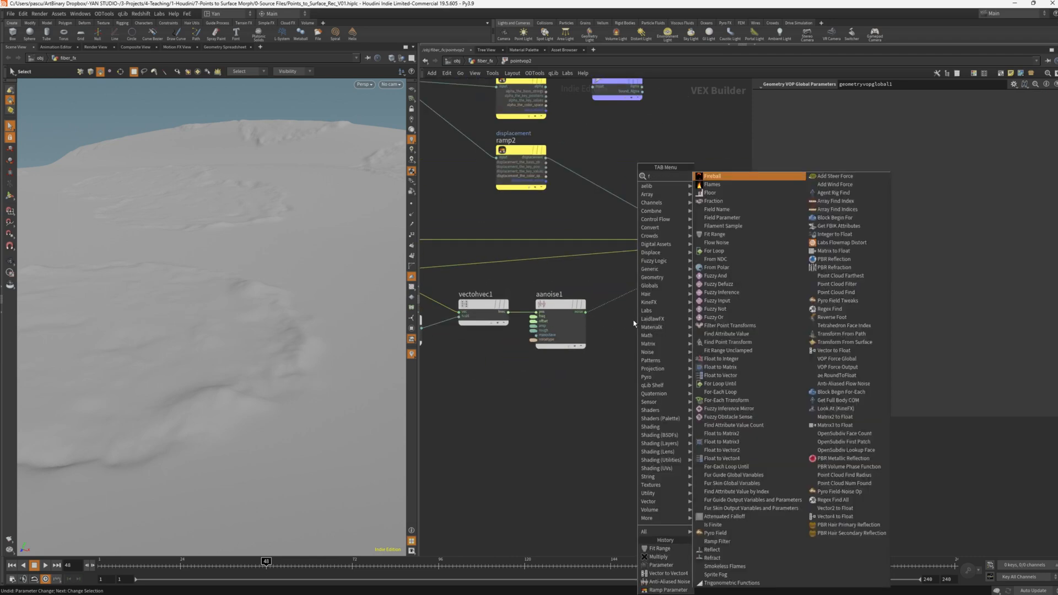
key(Return)
scroll(633, 323, up, 3)
click(623, 283)
drag(656, 283, 646, 300)
scroll(627, 330, up, 3)
Promote fit1's destmin and destmax inputs to parameters and return to the fiber_fx network.
middle_click(630, 331)
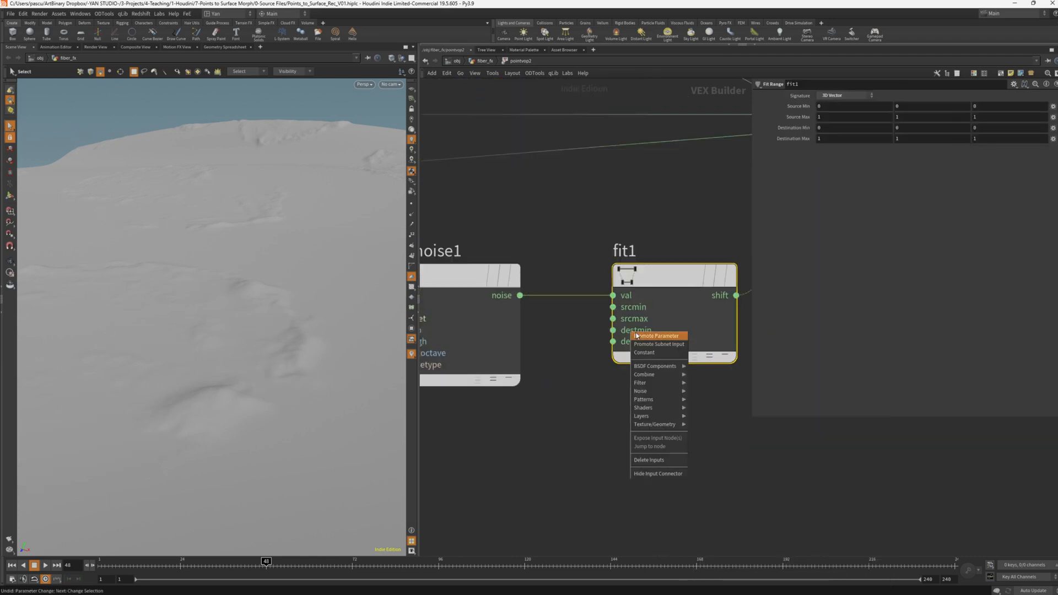
click(642, 335)
middle_click(630, 340)
click(642, 345)
key(u)
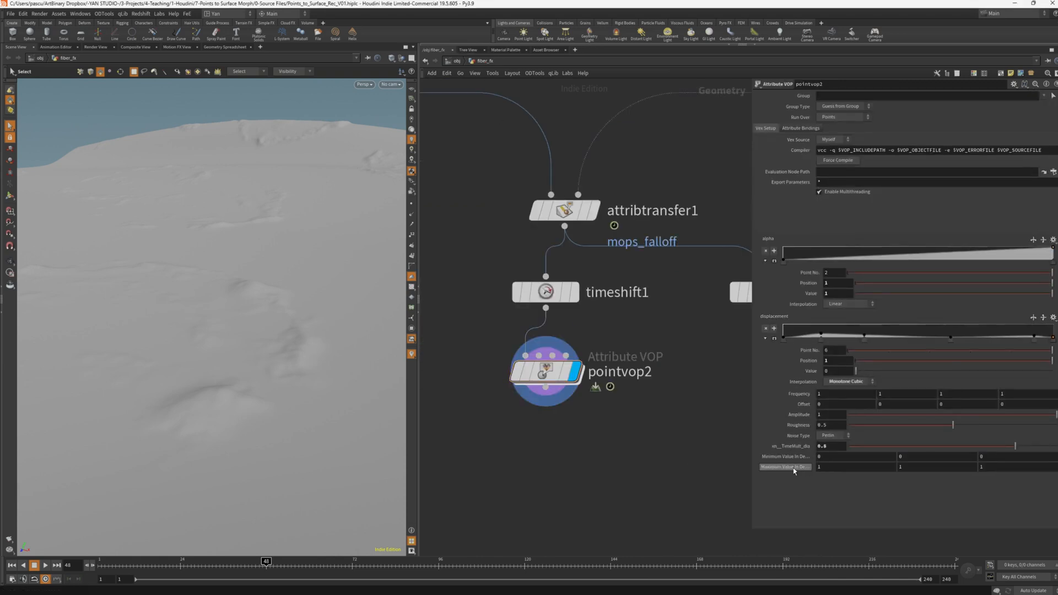
Set the first components of pointvop2's destination minimum to 1.2 and maximum to 4.5, and play the animation to check the displacement.
middle_drag(830, 467, 968, 466)
middle_drag(829, 457, 905, 458)
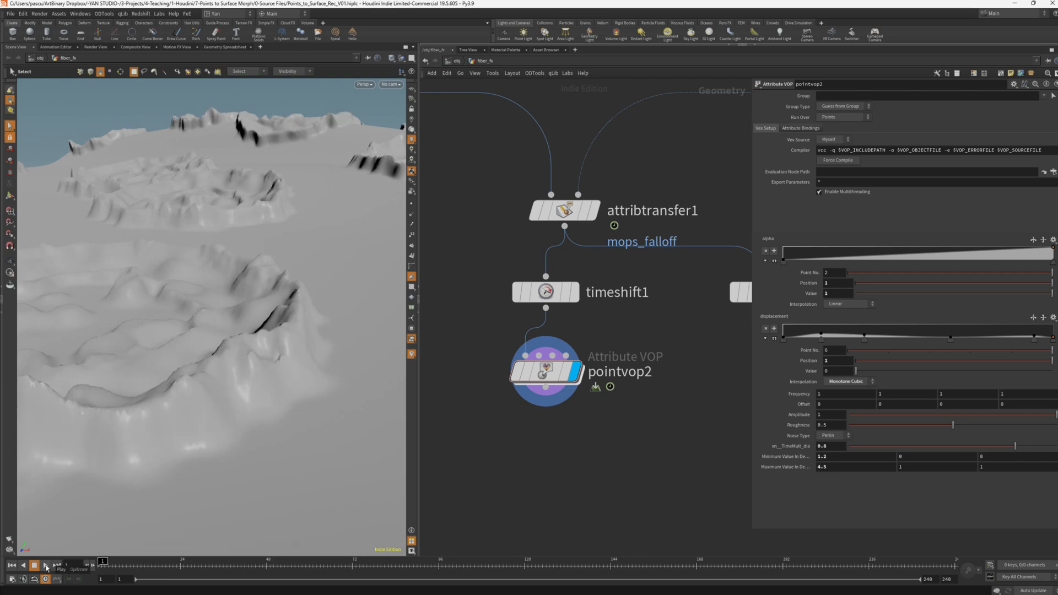
click(47, 566)
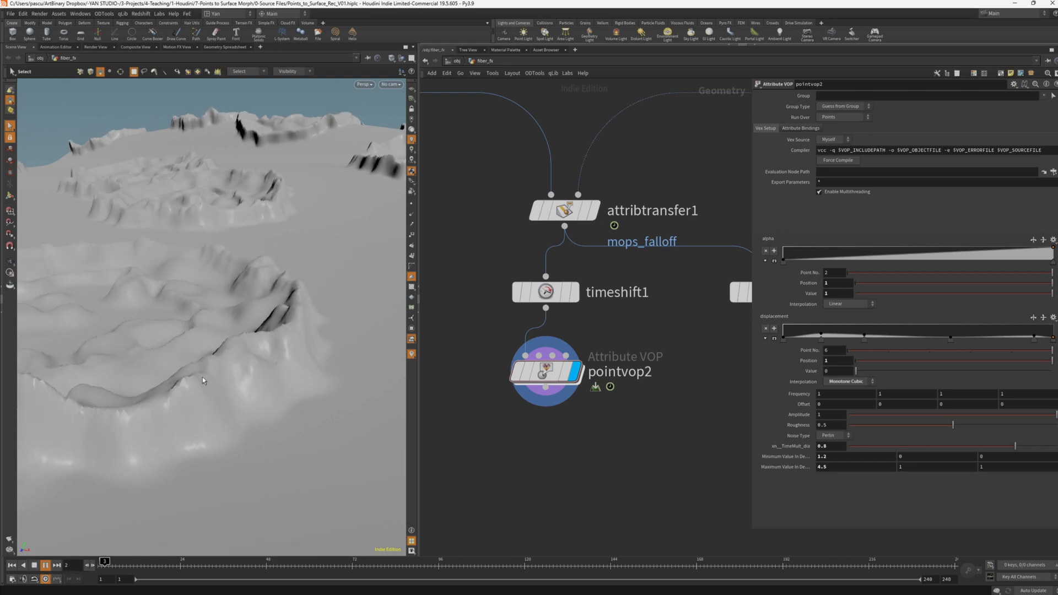
key(Escape)
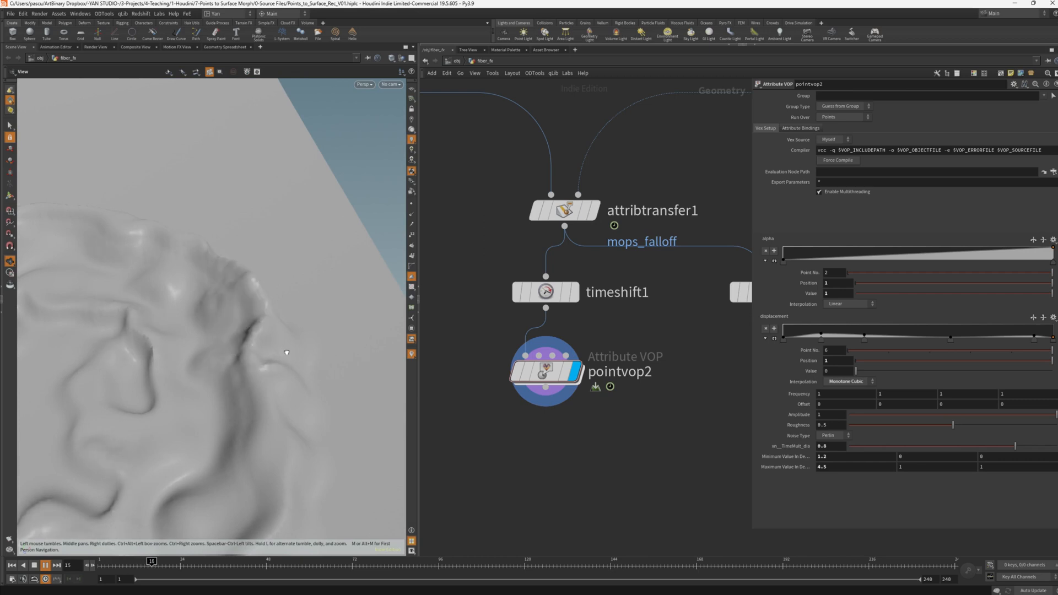
drag(247, 339, 217, 336)
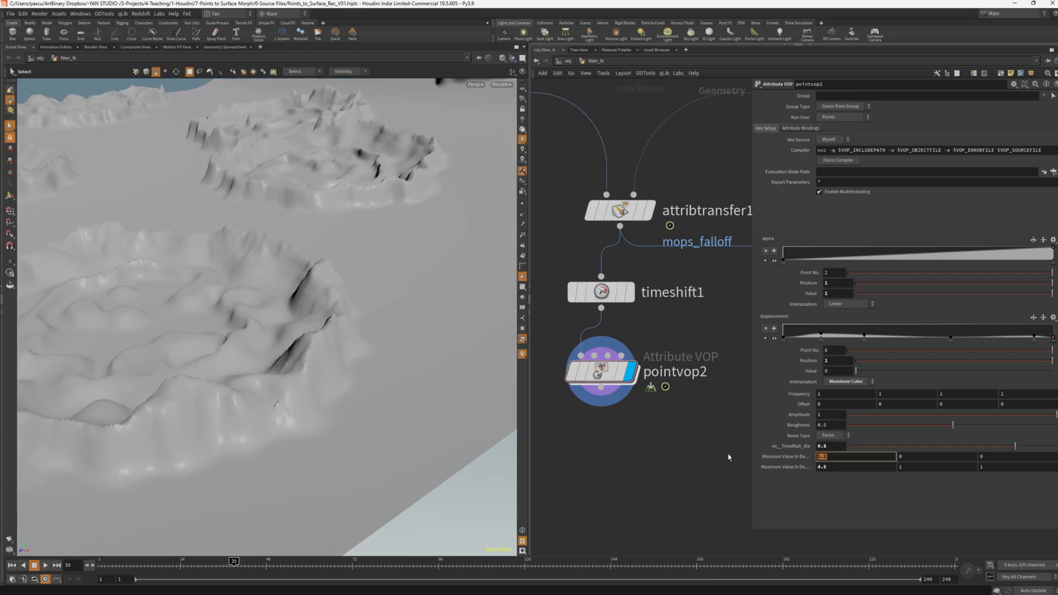
Set the first components of pointvop2's destination minimum to .3 and destination maximum to 3.
text(.0)
key(Return)
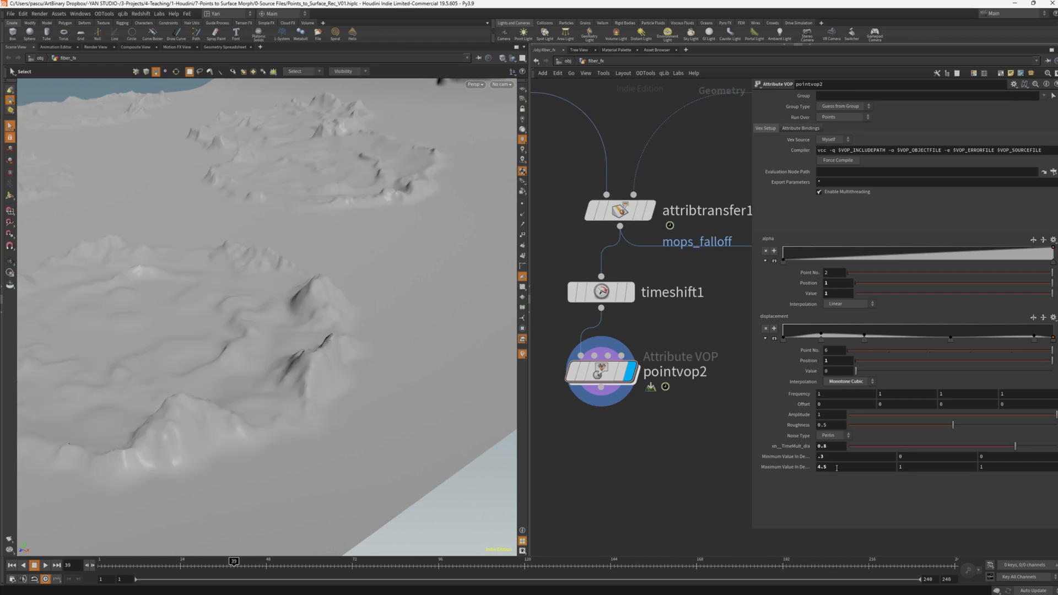
drag(836, 467, 755, 464)
text(3)
key(Return)
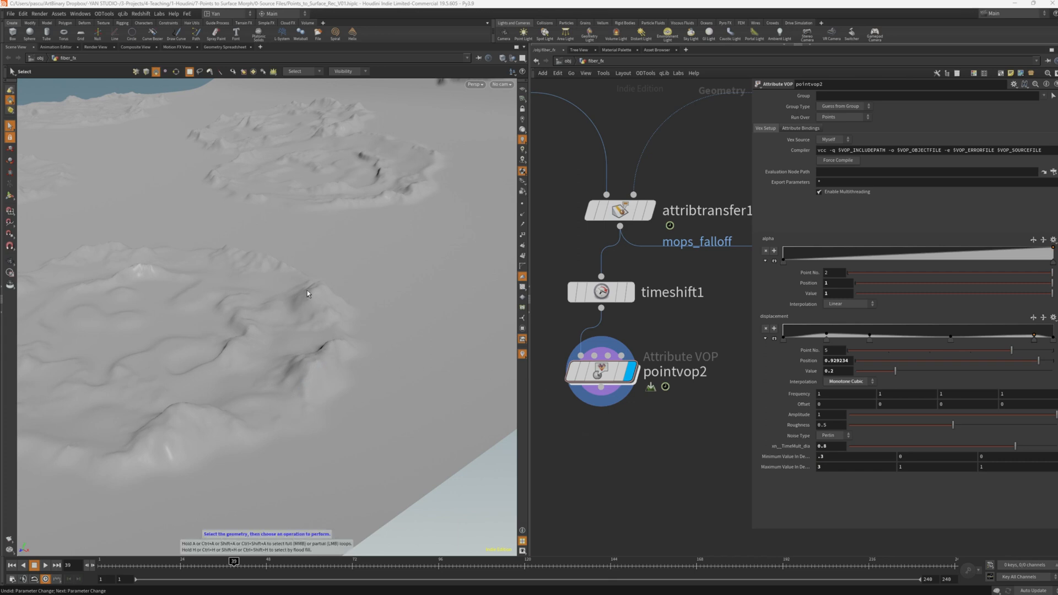
On pointvop2, set the noise Roughness to 0.271, Time Mult to 0.5 and all four Frequency components to 0.55.
drag(953, 425, 907, 428)
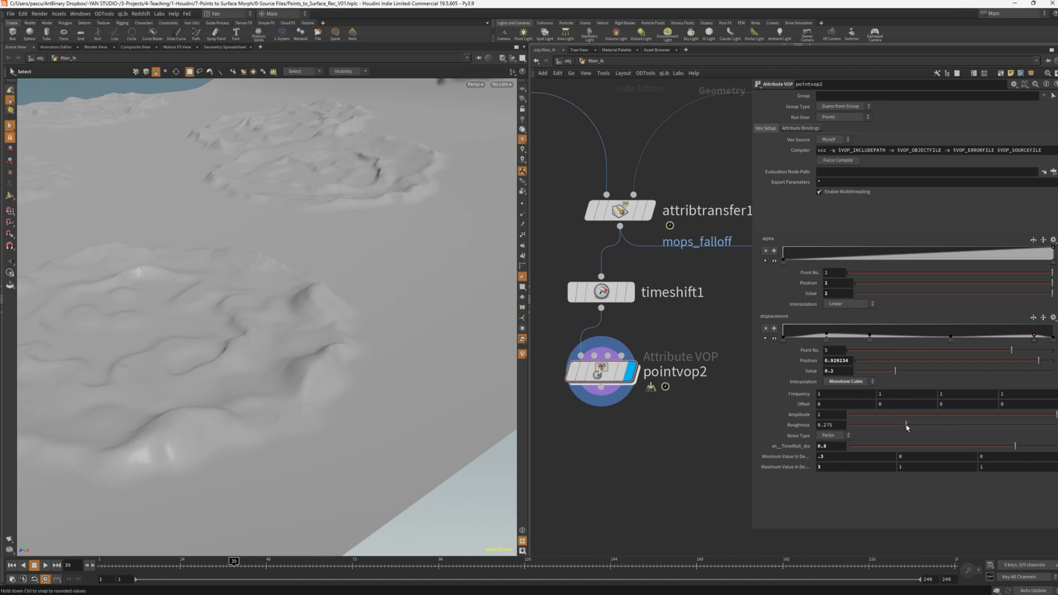
click(830, 446)
text(0.5)
key(Return)
middle_drag(799, 394, 781, 413)
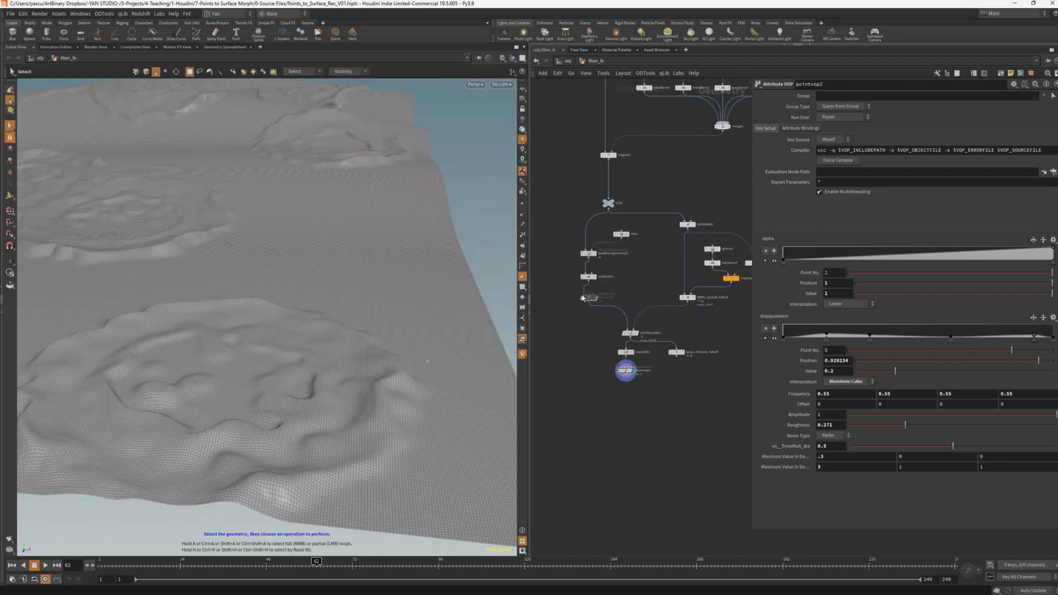
Turn off the bypass on the pointvop3 Attribute VOP below subdivide1.
scroll(594, 315, up, 5)
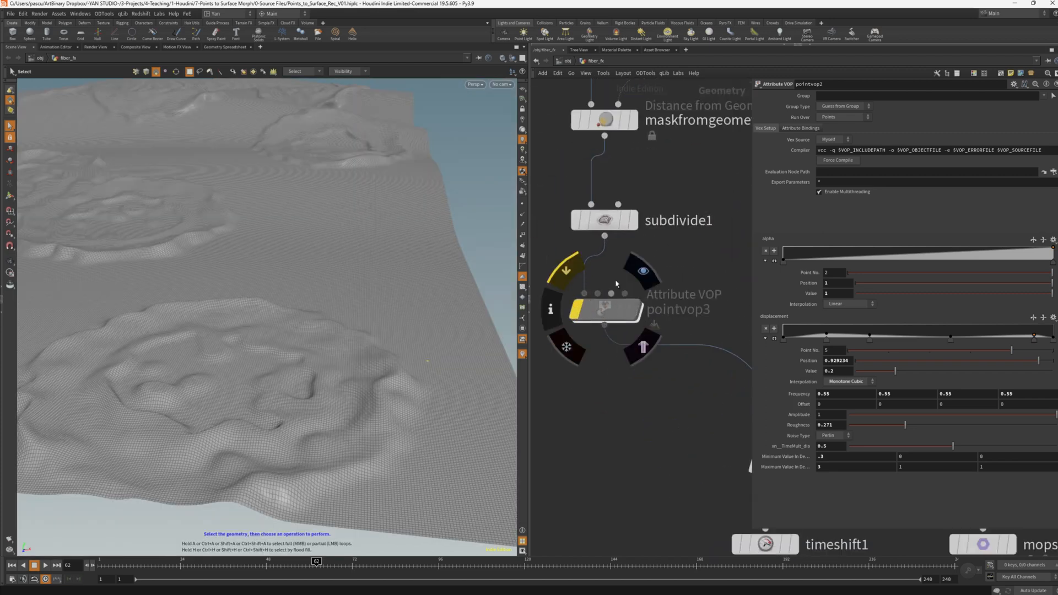
scroll(587, 307, down, 3)
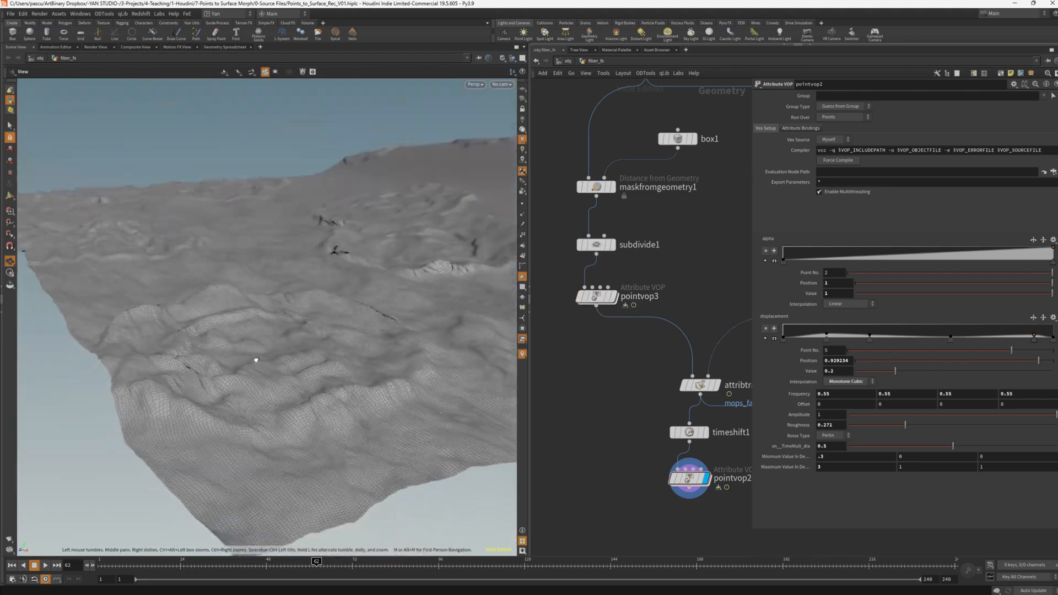
alt+drag(256, 359, 259, 374)
Reduce pointvop3's noise Amplitude to 0.501 and Roughness to 0.182.
click(598, 297)
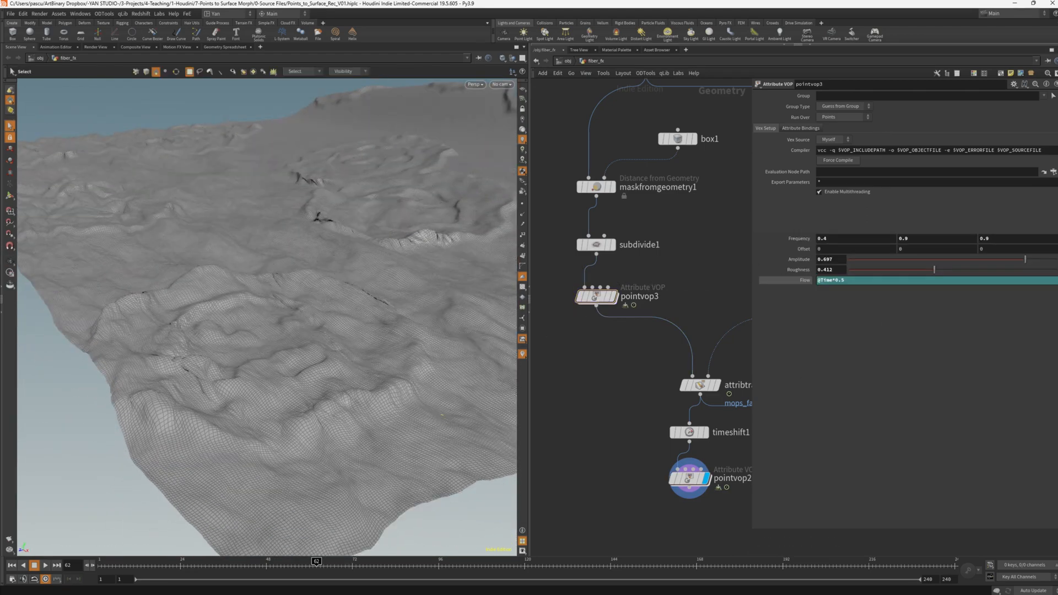
click(598, 298)
drag(935, 269, 902, 271)
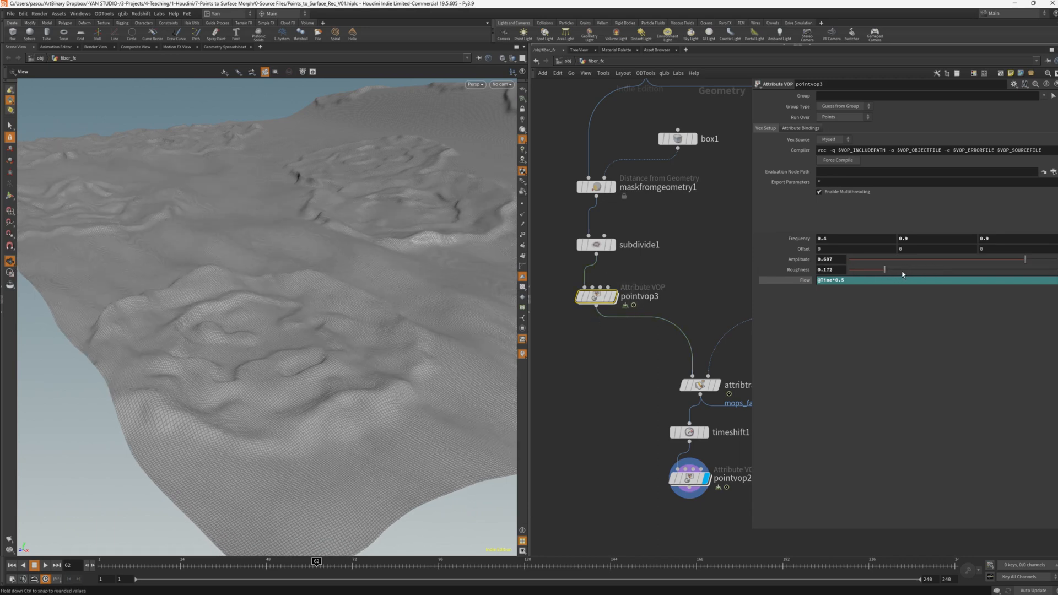
key(ctrl+z)
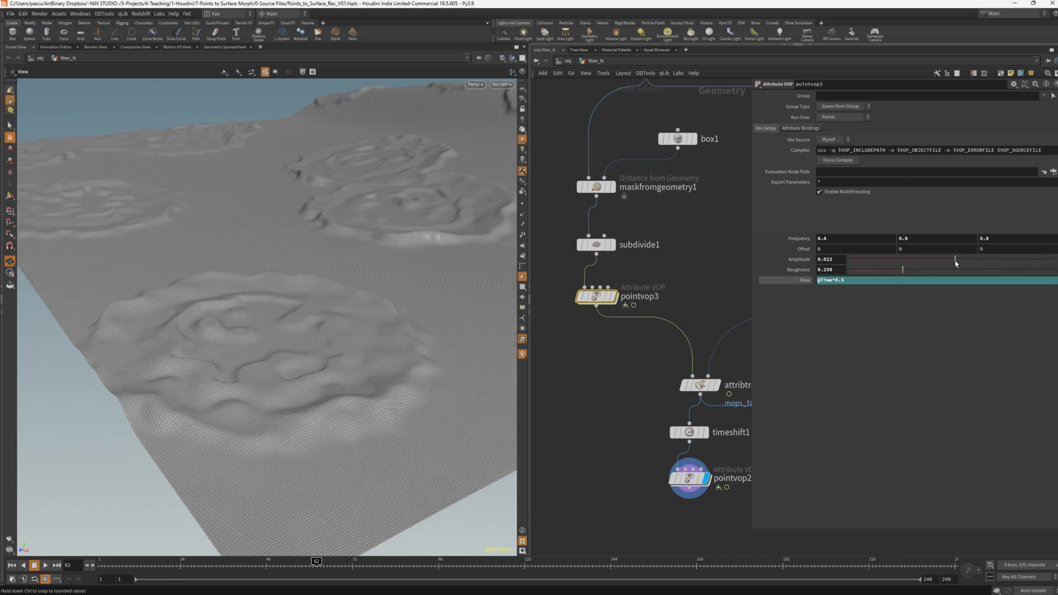
drag(902, 273, 887, 272)
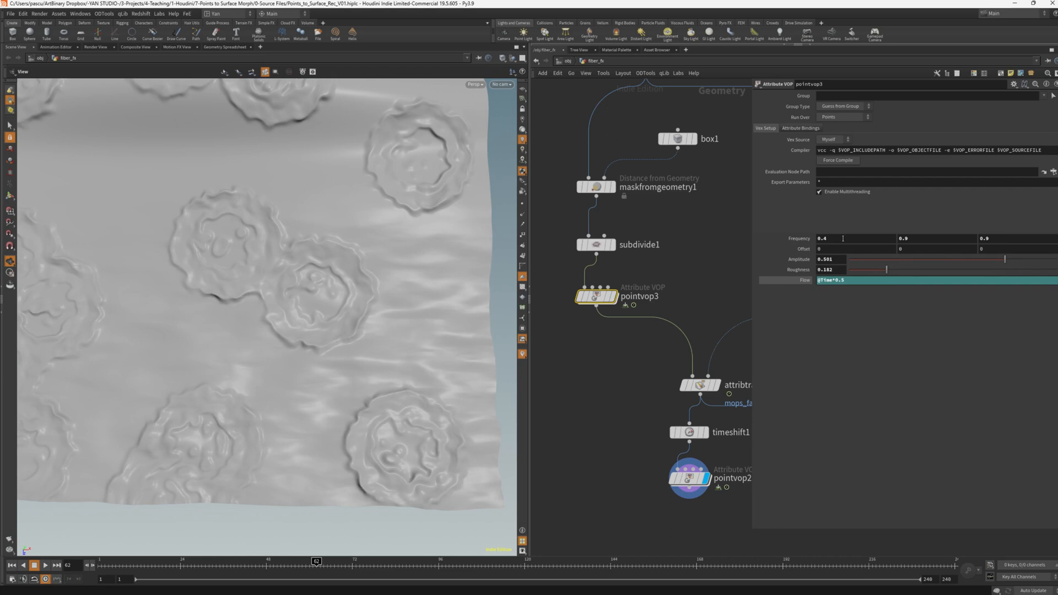
Lower the first component of pointvop3's noise Frequency.
middle_drag(842, 239, 810, 243)
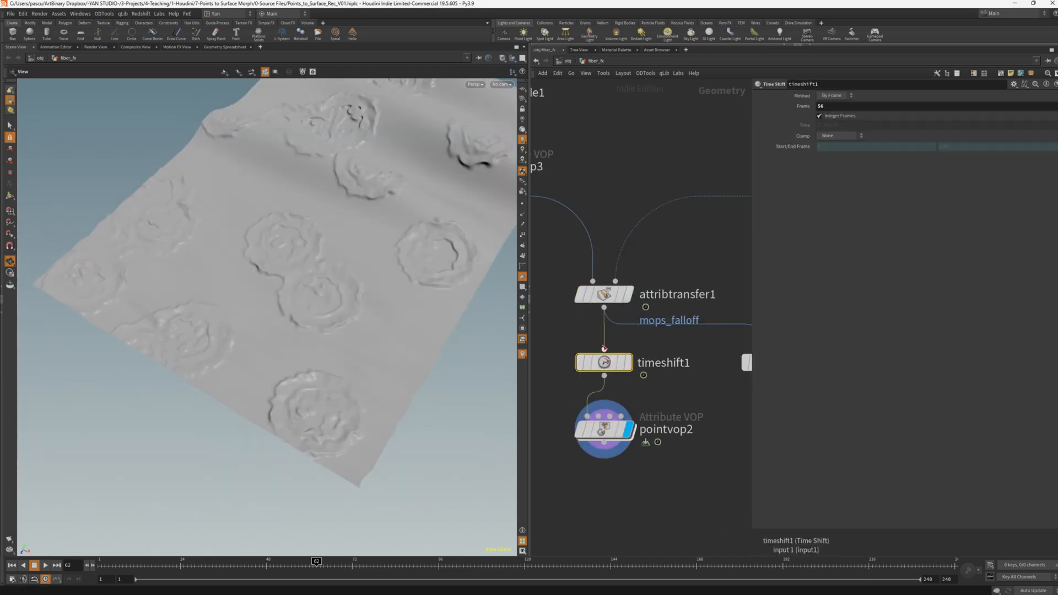
Bypass timeshift1 and play the flipbook of the animated surface.
mouse_move(582, 366)
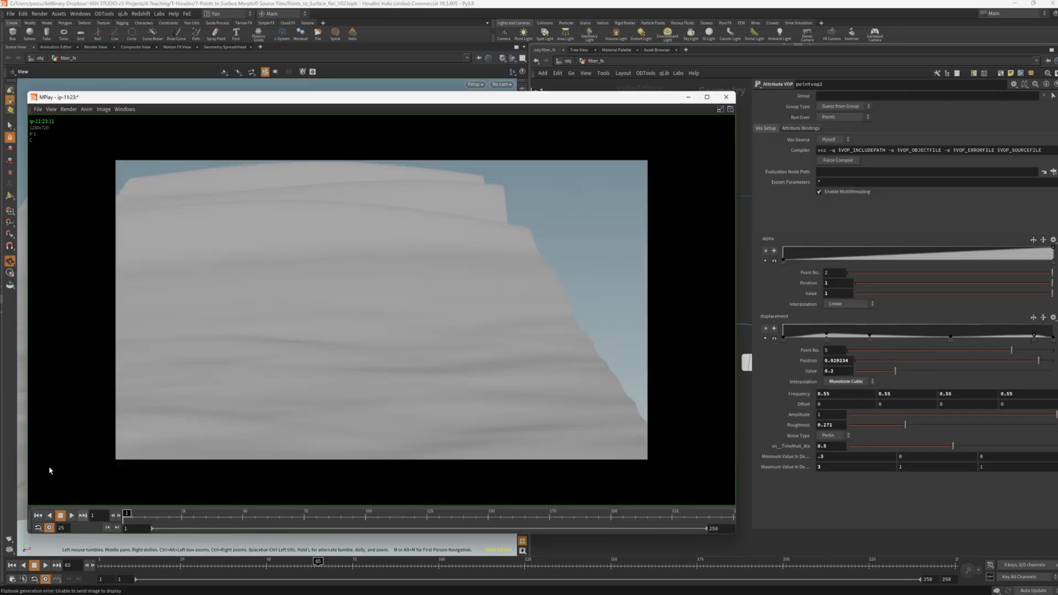
click(72, 516)
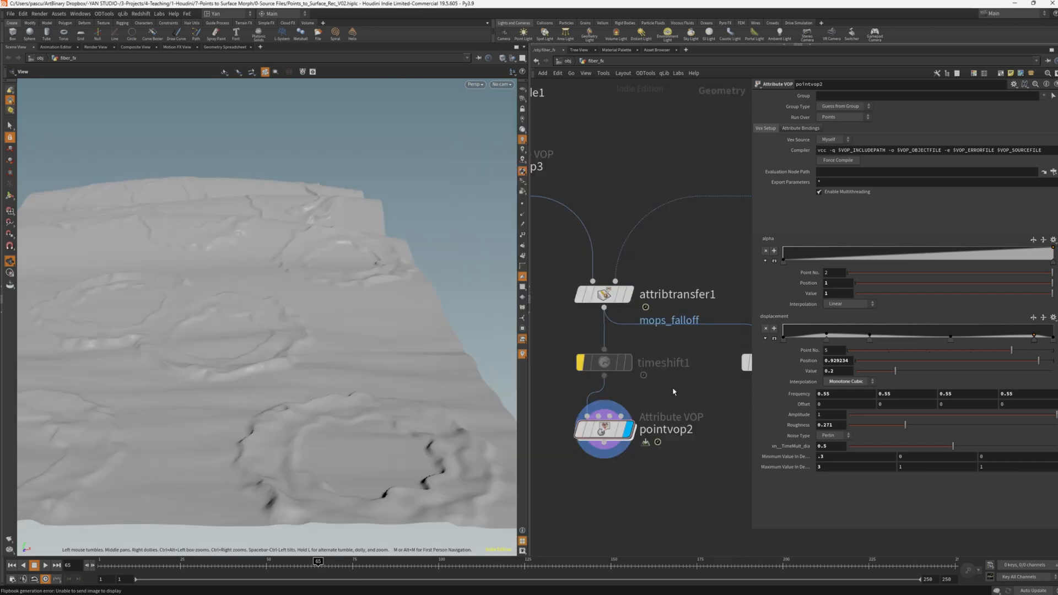
Inside pointvop2, connect the alpha ramp's output to the Alpha bind node's input and return to the geometry network.
double_click(605, 431)
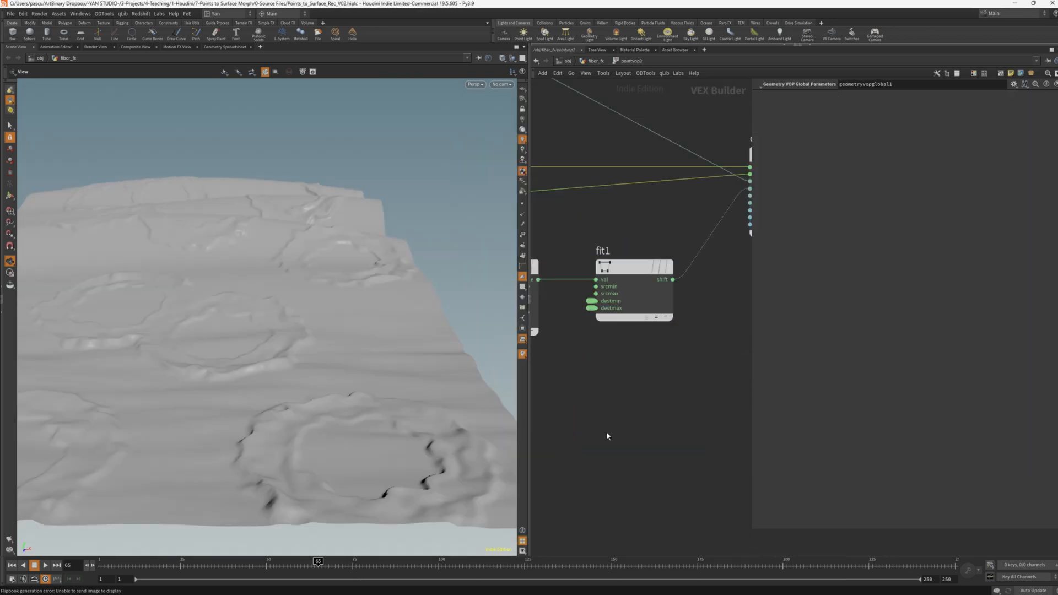
scroll(606, 221, up, 3)
drag(526, 231, 338, 237)
drag(521, 241, 593, 241)
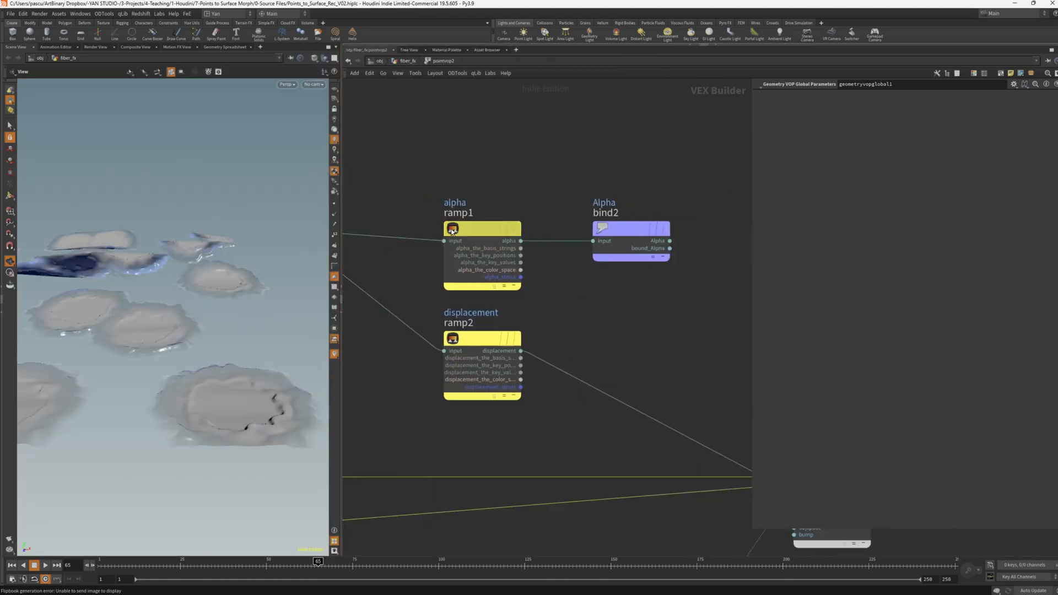
key(u)
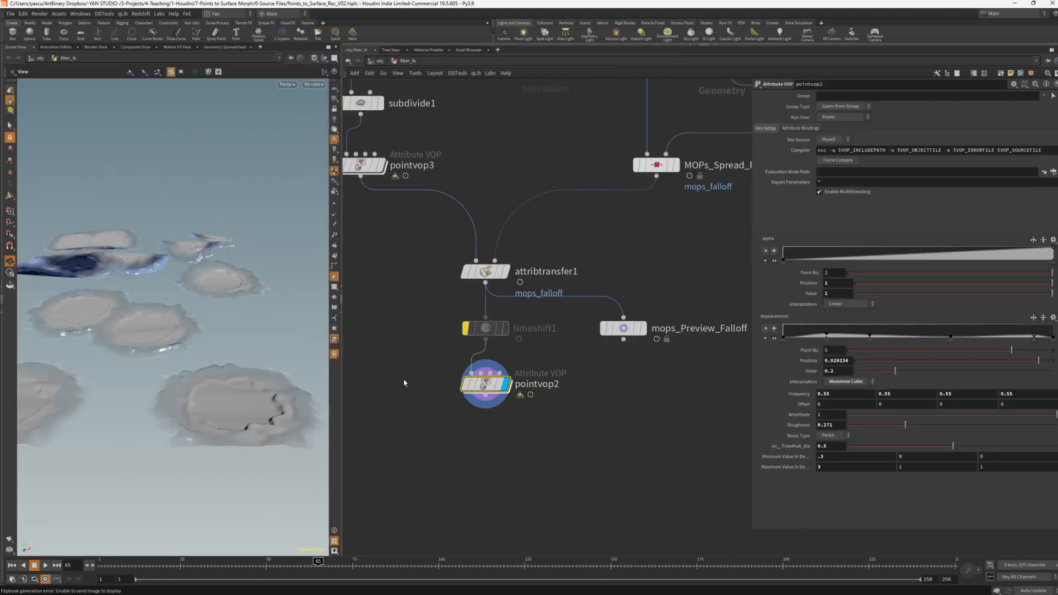
In pointvop2's parameter interface, add a Collapsible folder labelled Alpha and move the alpha ramp into it.
click(1013, 84)
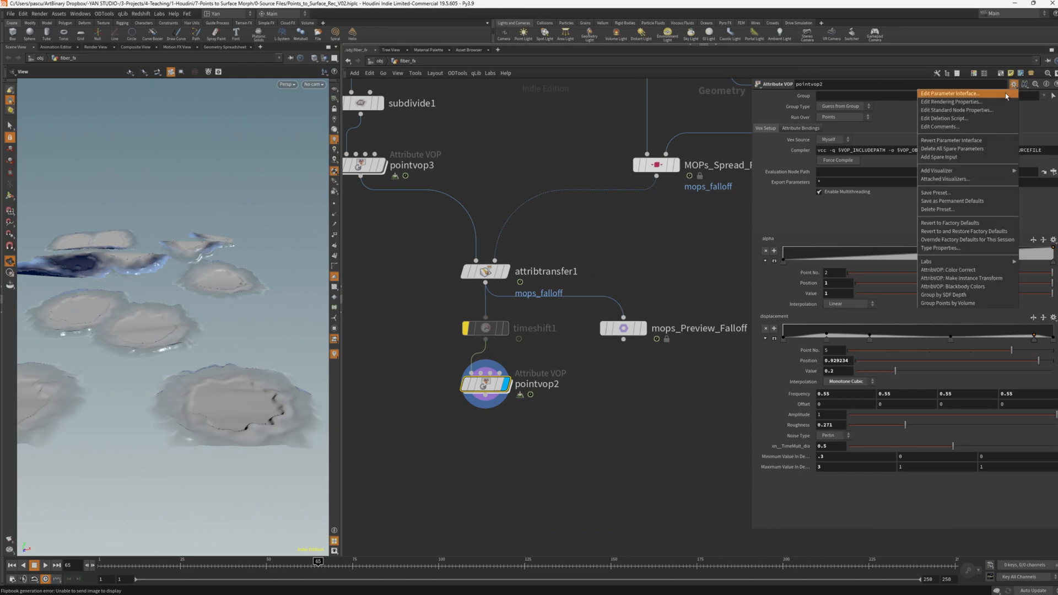
click(1006, 97)
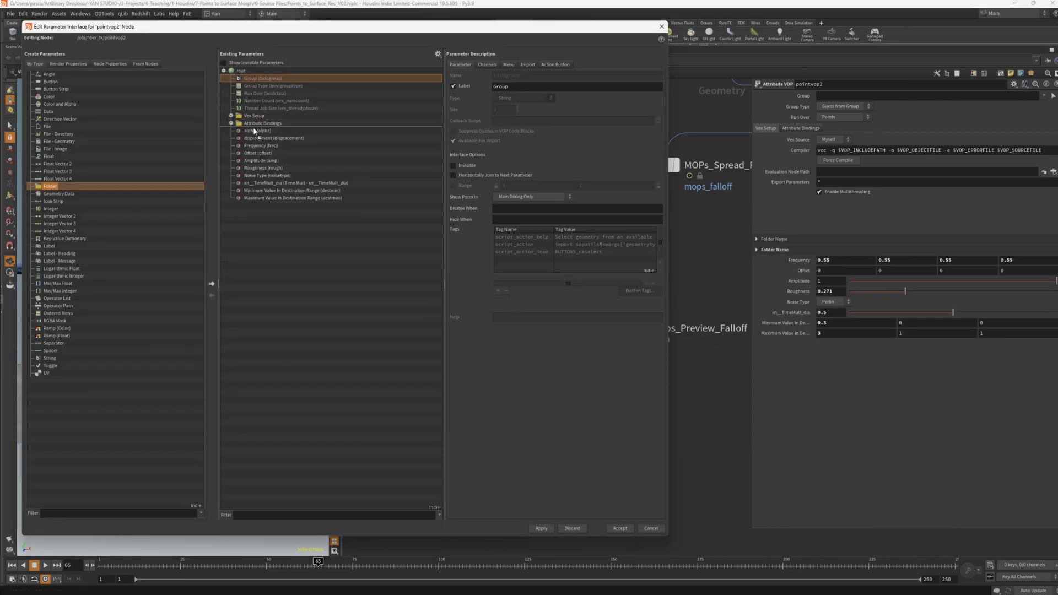
drag(254, 131, 254, 131)
text(Alpha)
click(512, 65)
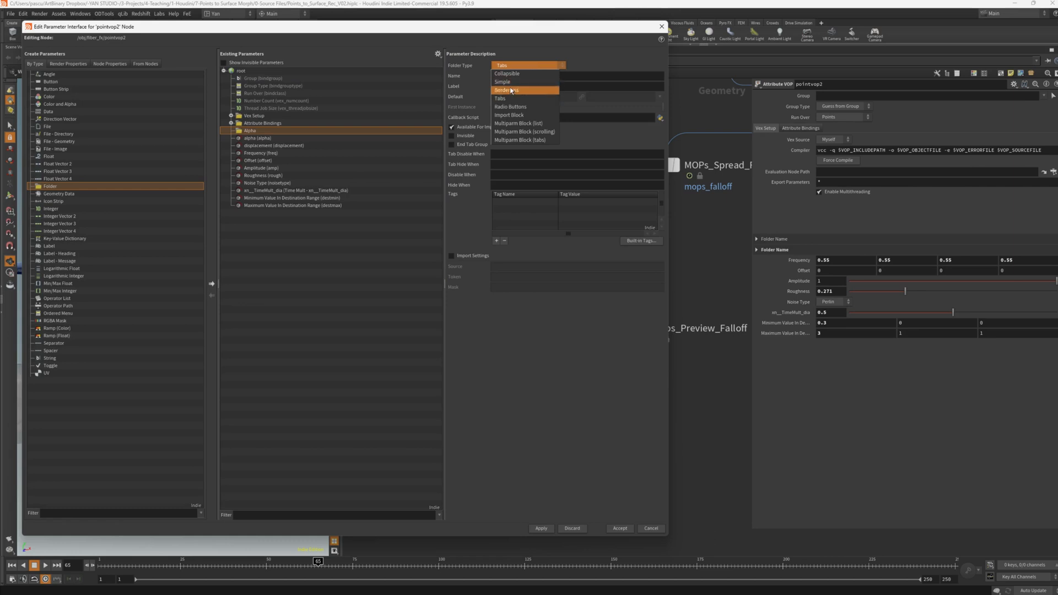
click(504, 74)
drag(258, 139, 255, 131)
Add a folder labelled Displacement below the Alpha folder and move the displacement ramp into it.
drag(55, 186, 253, 145)
click(537, 85)
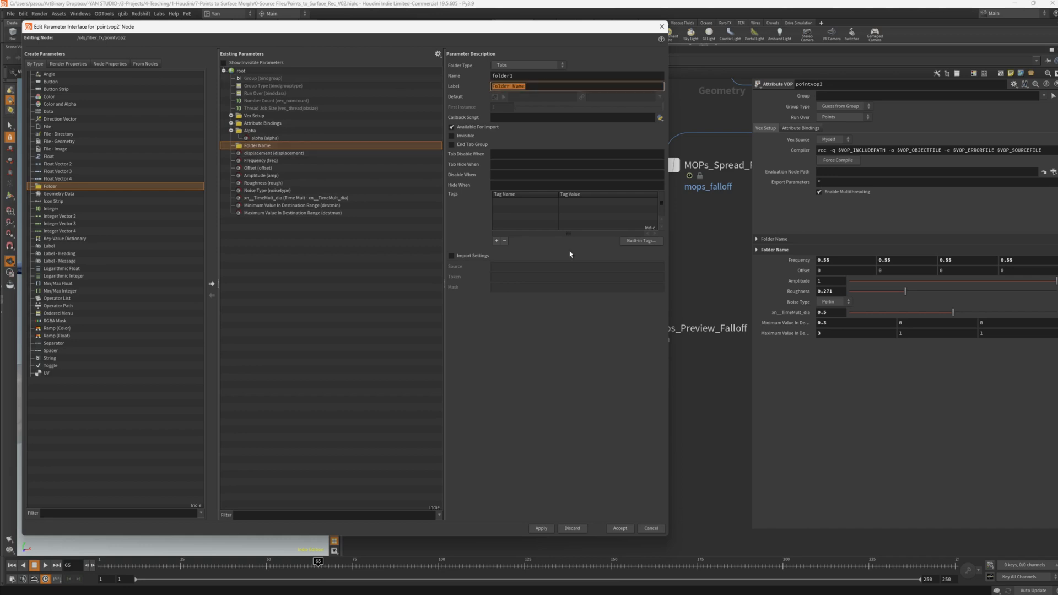
text(Displacement)
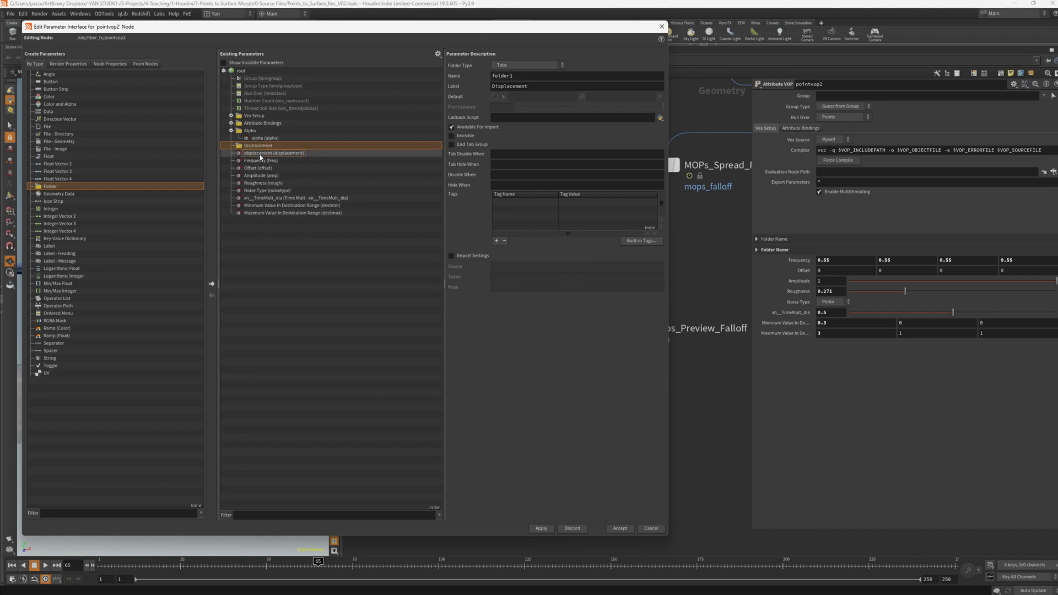
mouse_move(260, 156)
mouse_down()
mouse_move(263, 146)
mouse_move(260, 160)
mouse_up()
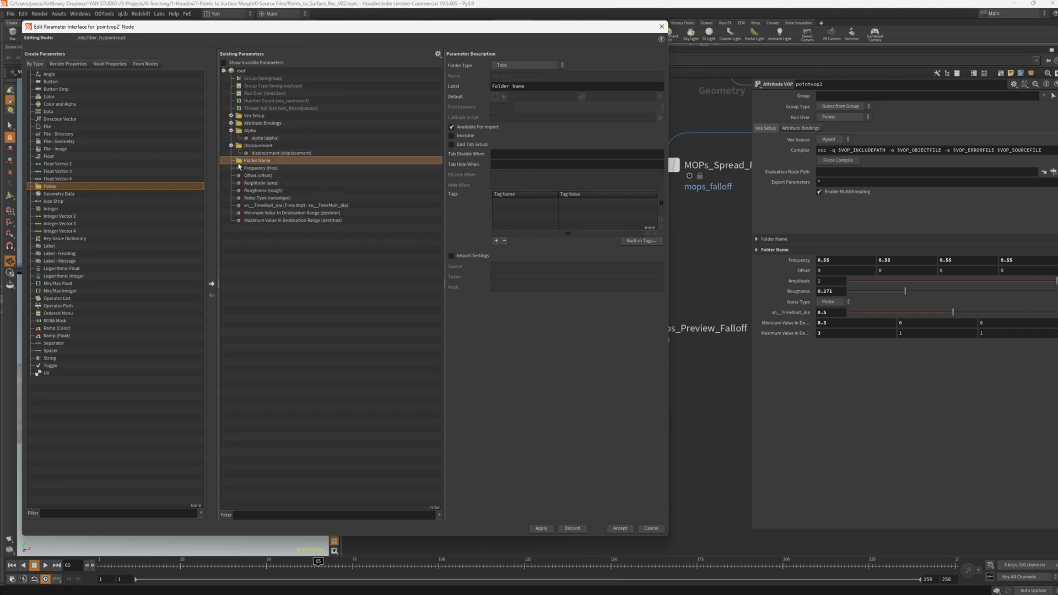
Make the new folder a Simple one labelled Noise, move the Frequency through Noise Type parameters into it and apply.
click(518, 66)
click(512, 82)
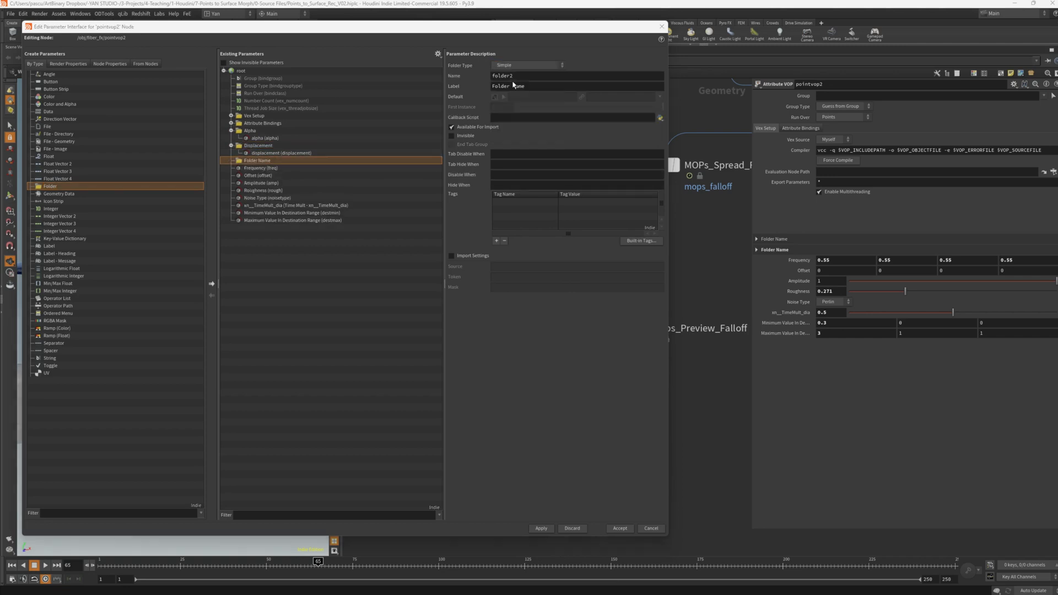
triple_click(530, 85)
text(Noise)
click(256, 169)
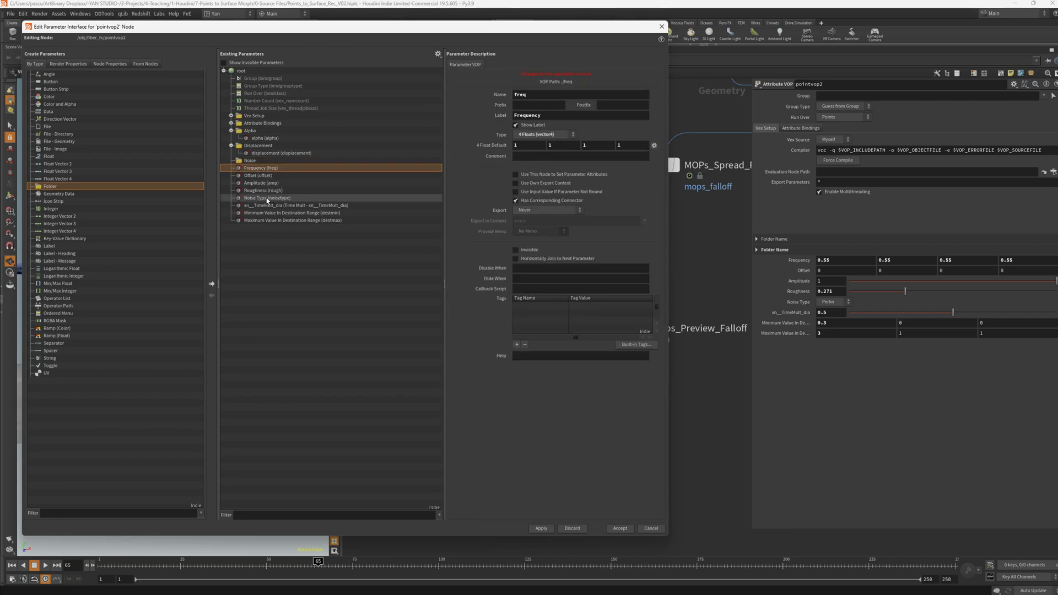
shift+click(264, 197)
drag(258, 178, 250, 161)
click(541, 529)
Set the Displacement folder's type to Collapsible and nest the Noise folder inside it.
click(258, 146)
click(527, 65)
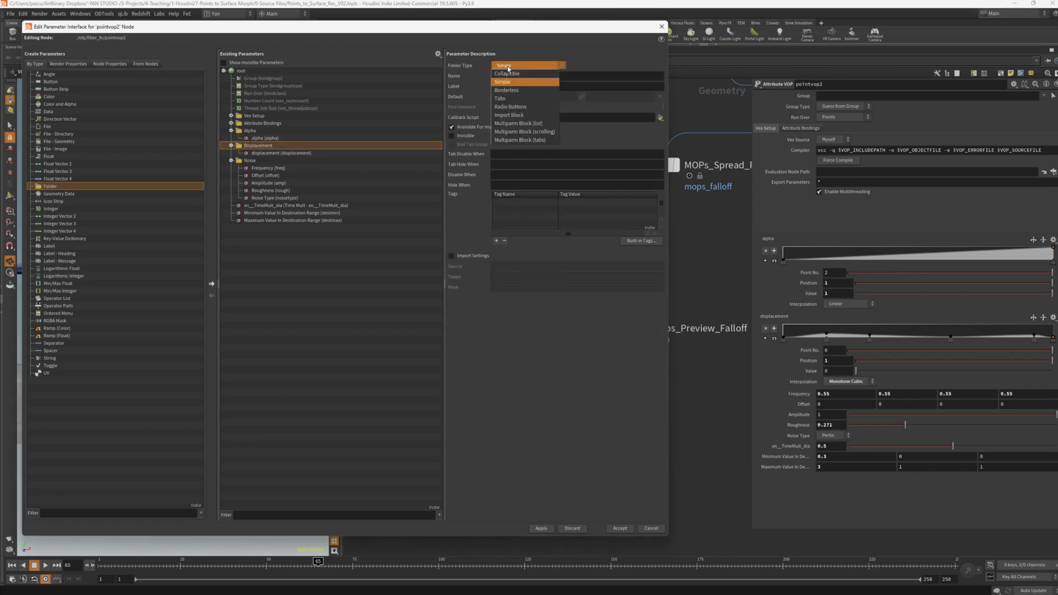
click(507, 73)
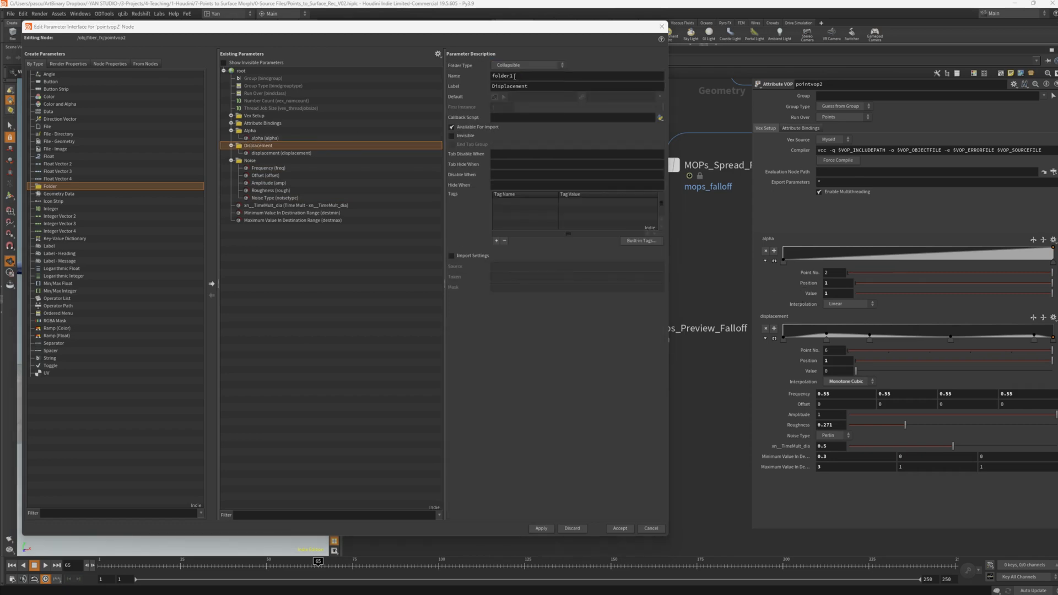
drag(239, 164, 263, 148)
click(540, 529)
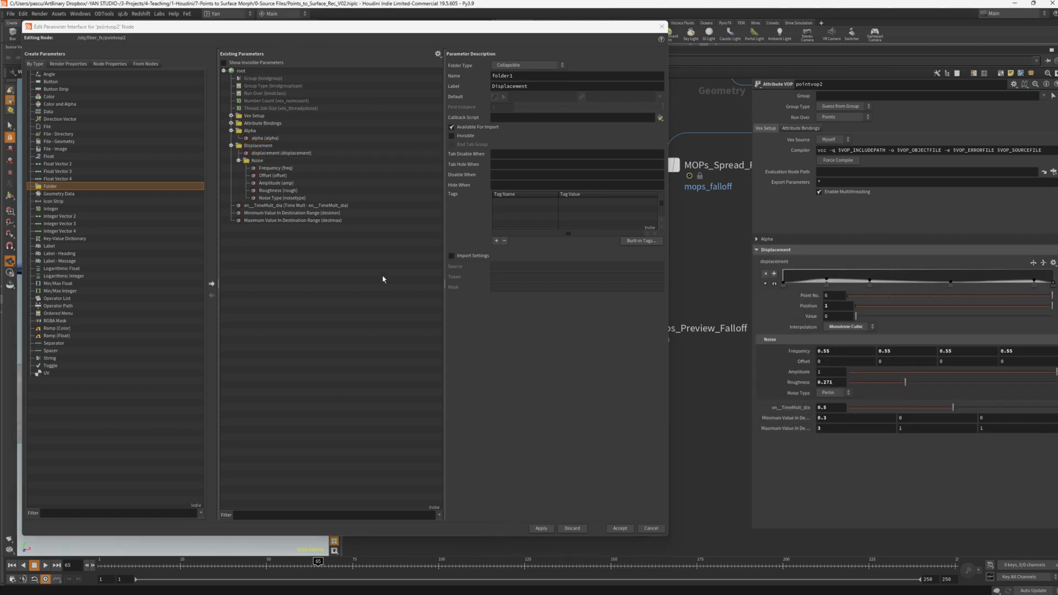
Add a Simple folder labelled Scale inside Displacement and move the minimum and maximum destination range parameters into it.
key(ctrl+z)
drag(56, 190, 259, 203)
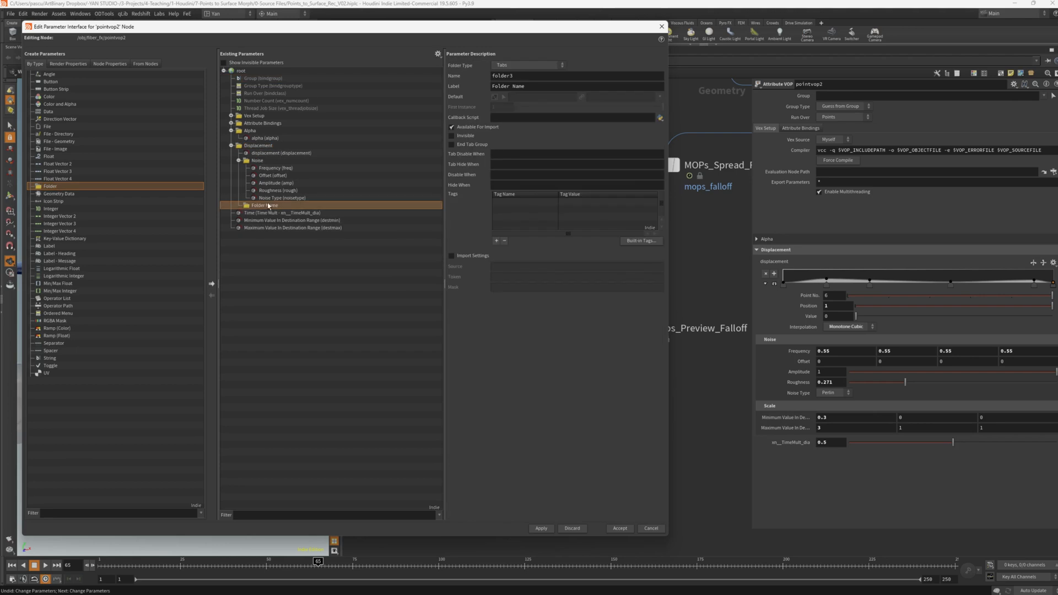
text(Scale)
click(259, 227)
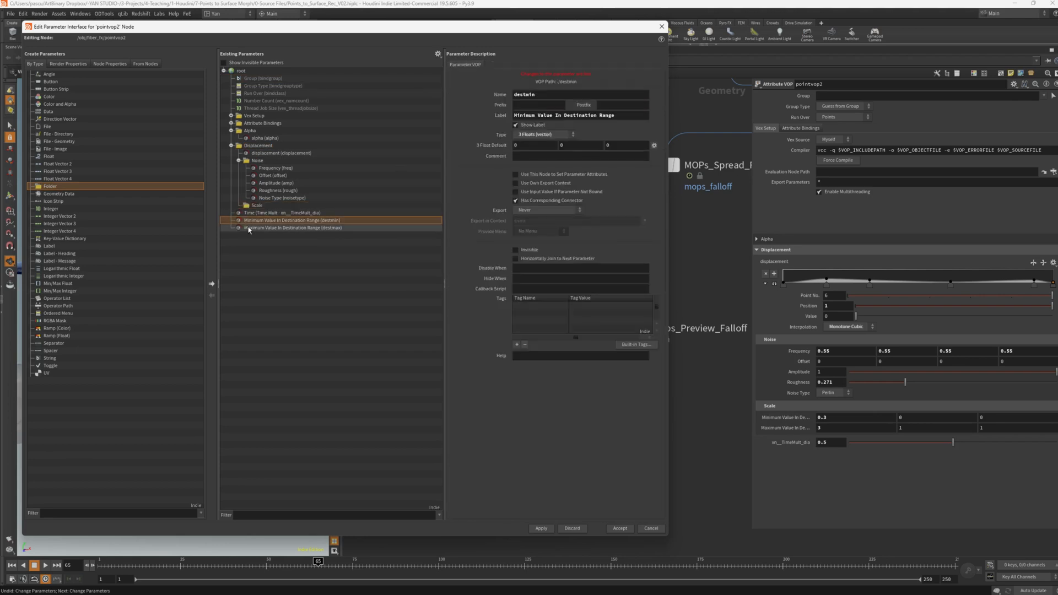
shift+click(259, 220)
drag(259, 221, 259, 206)
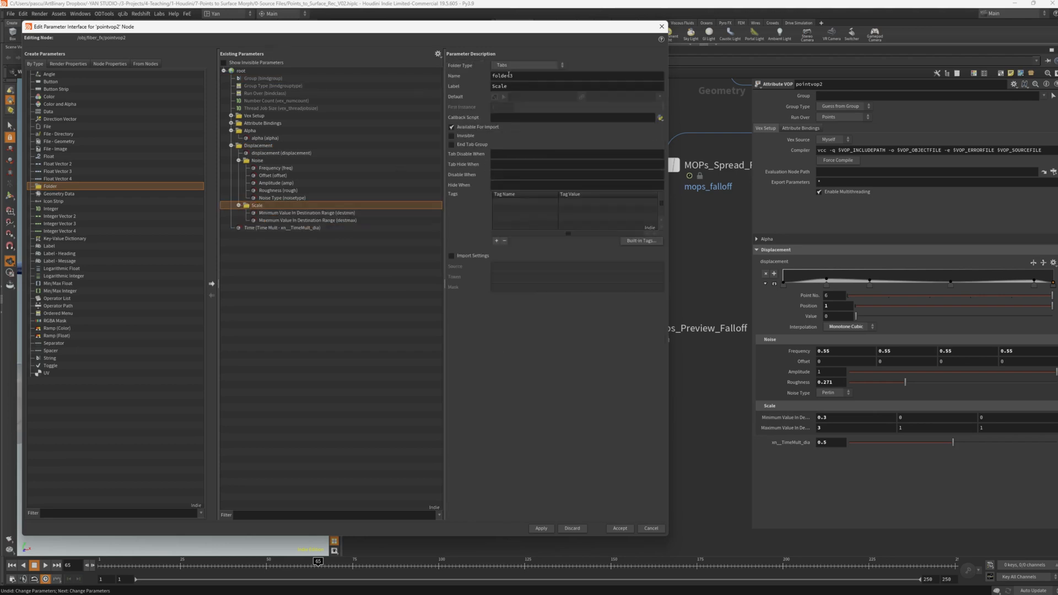
click(513, 65)
click(505, 86)
click(541, 528)
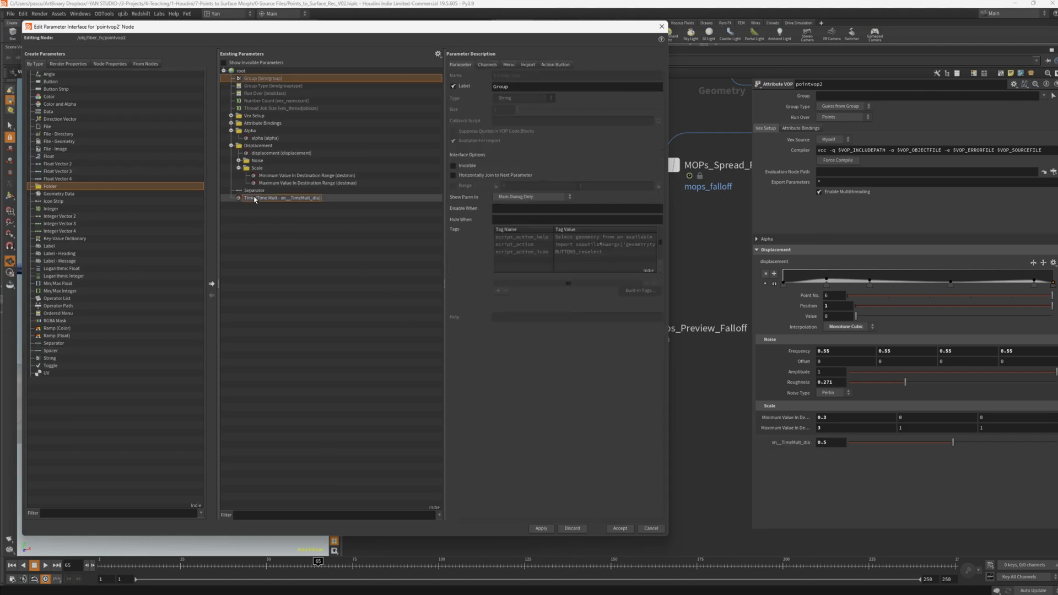
Move the separator and the Time Mult parameter into the Displacement folder, apply, and test collapsing and expanding the folders.
click(254, 199)
shift+click(242, 193)
drag(241, 192, 255, 152)
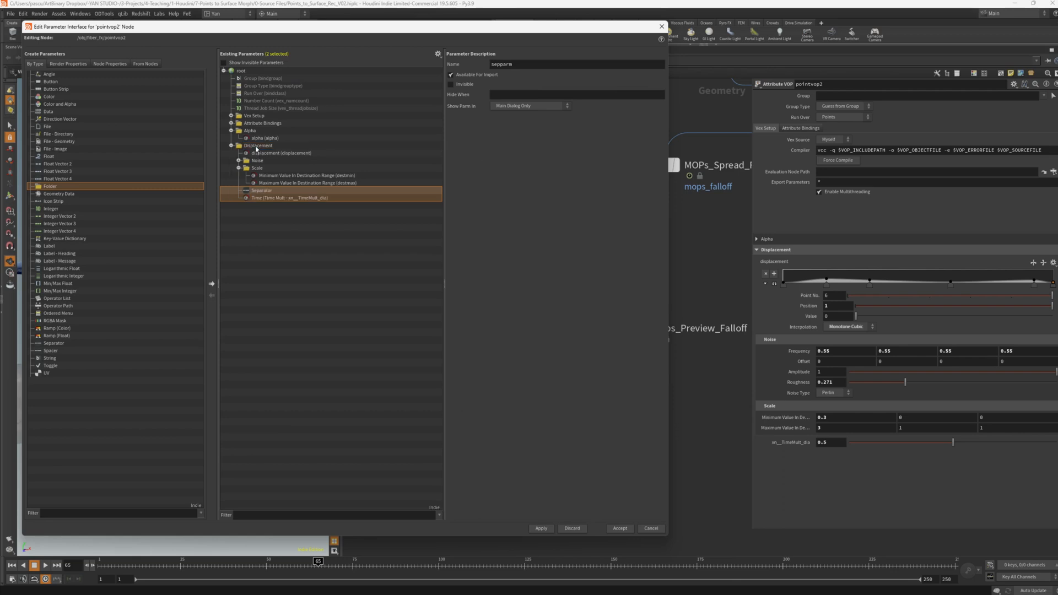
click(541, 528)
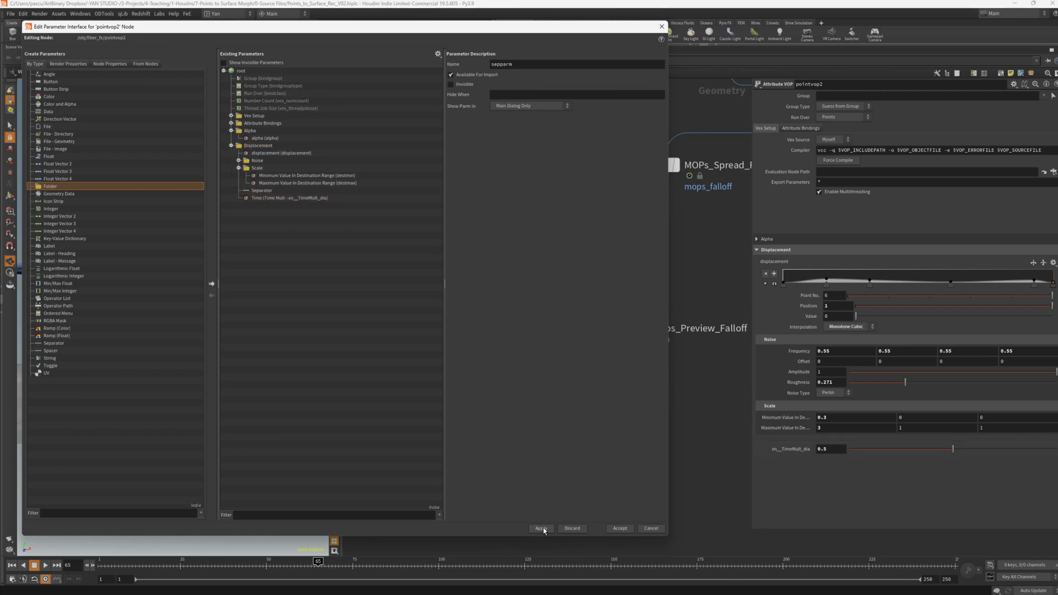
click(761, 251)
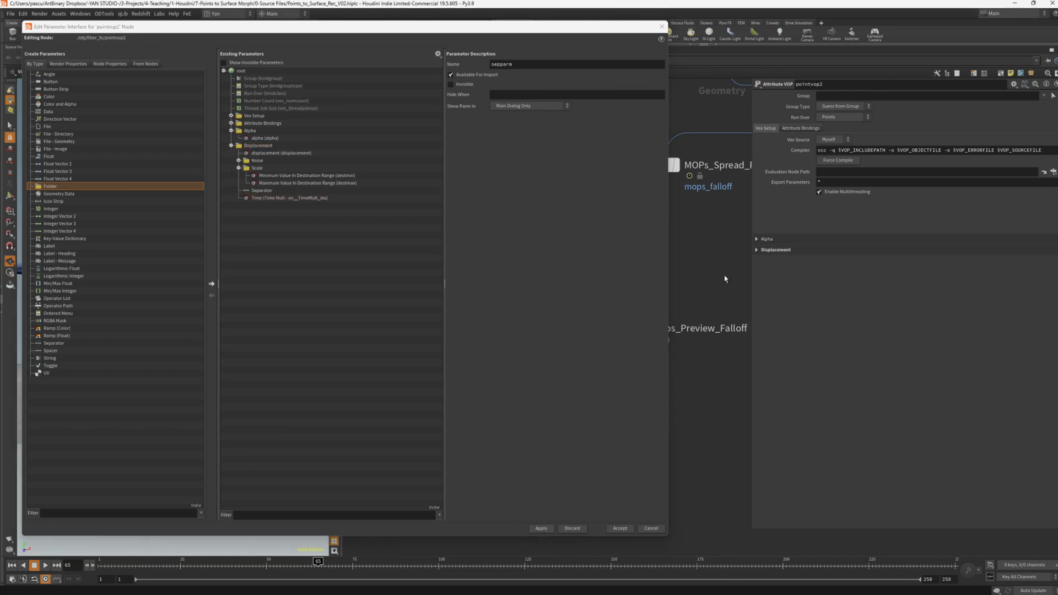
click(760, 241)
click(760, 240)
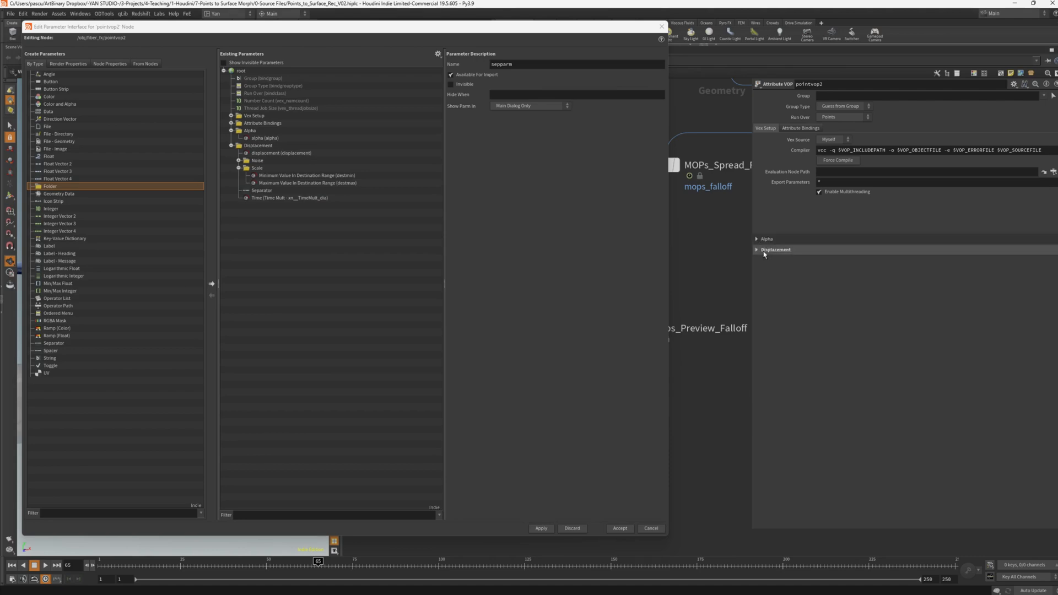
click(764, 251)
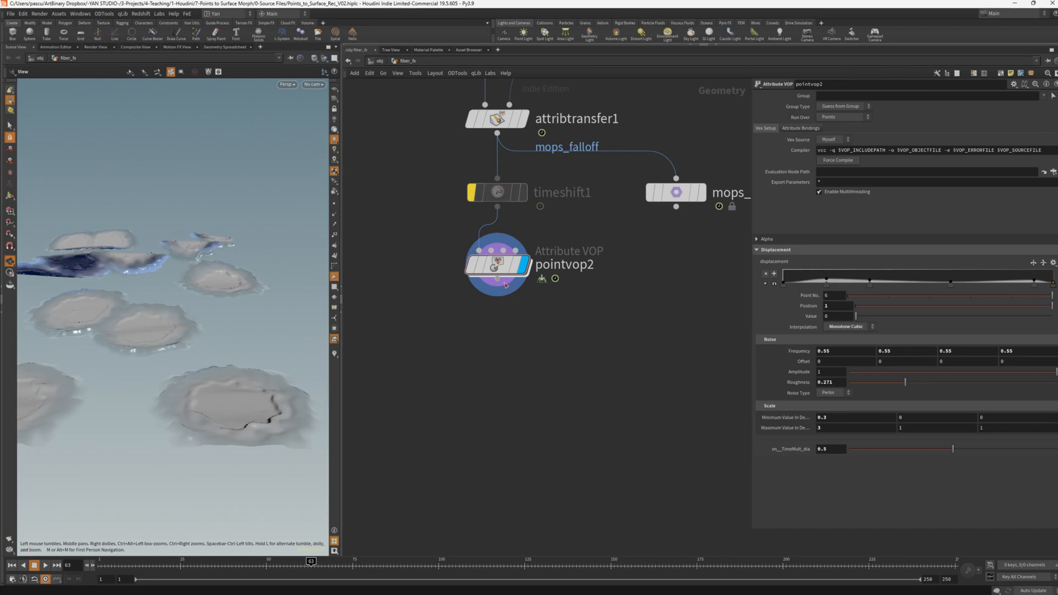
Add a File Cache node after pointvop2 and set its File Path to Explicit.
key(Tab)
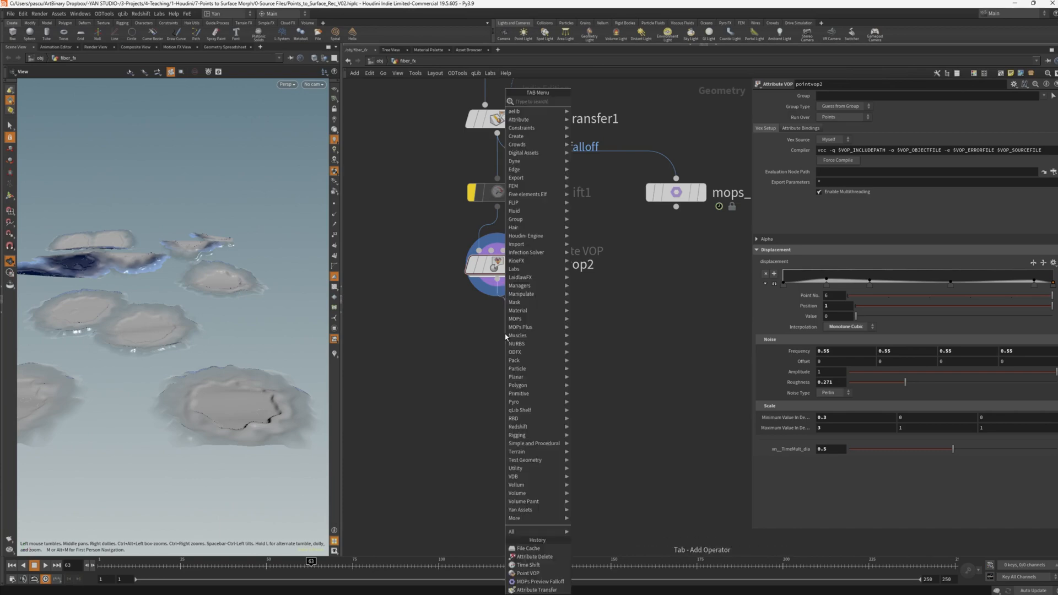
click(528, 548)
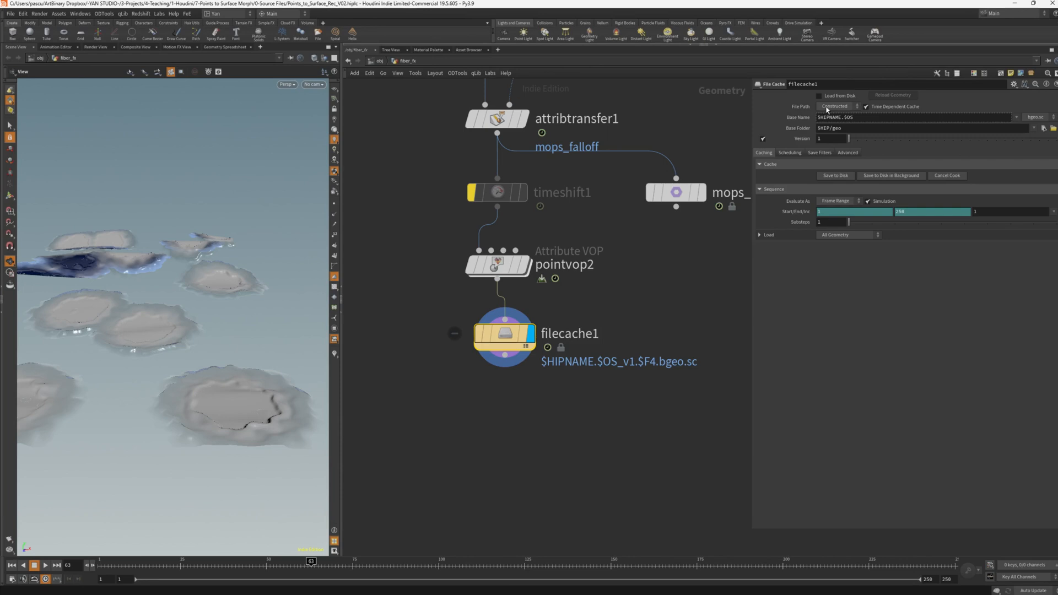
click(824, 107)
click(826, 122)
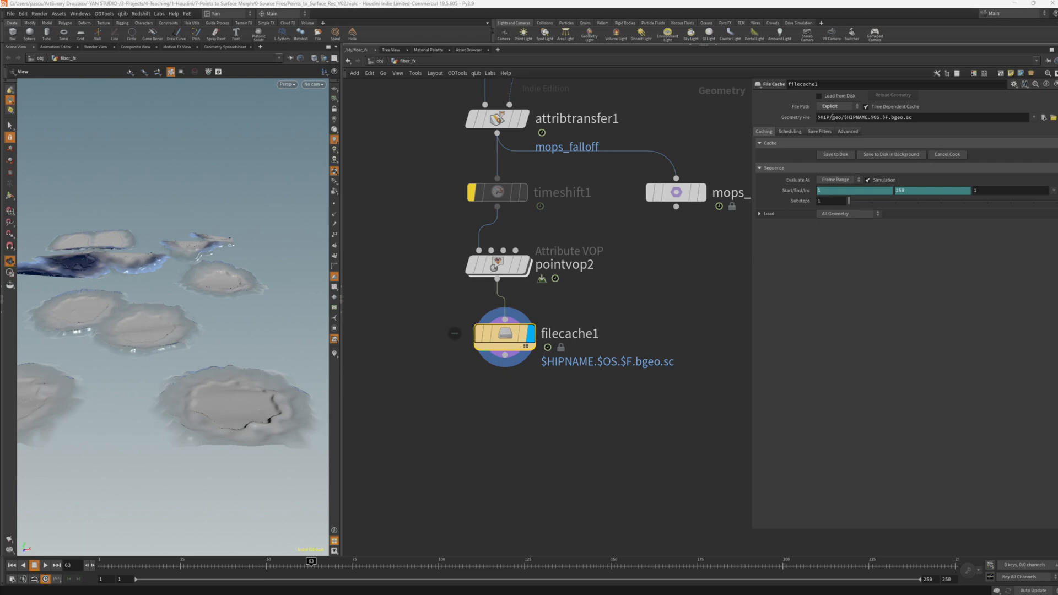
Set the file cache's Geometry File to $HIP/geo/$OS/$OS.$F3.bgeo.sc.
drag(844, 117, 873, 119)
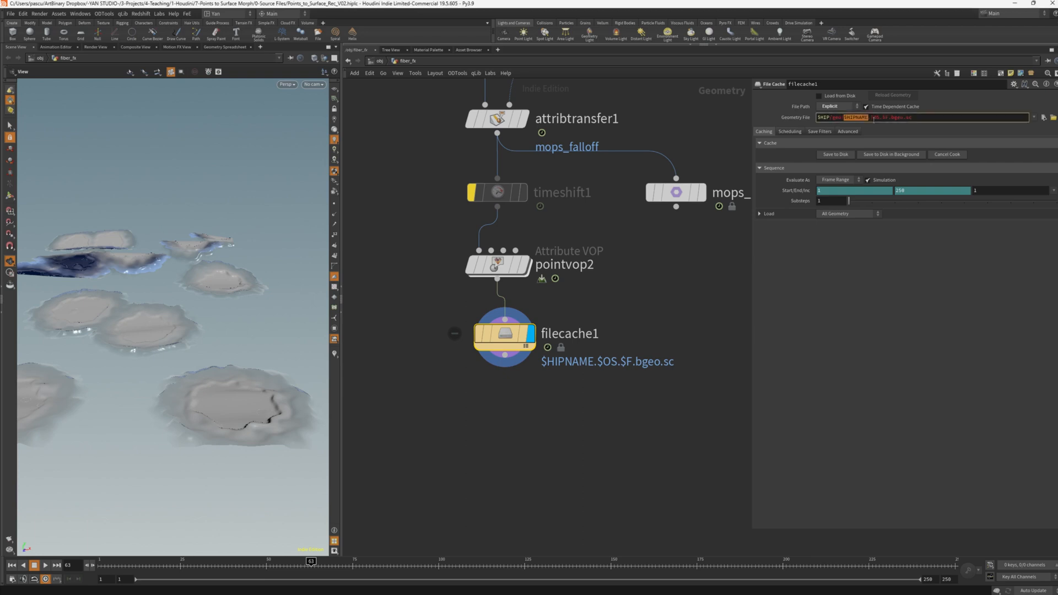
text($OS/)
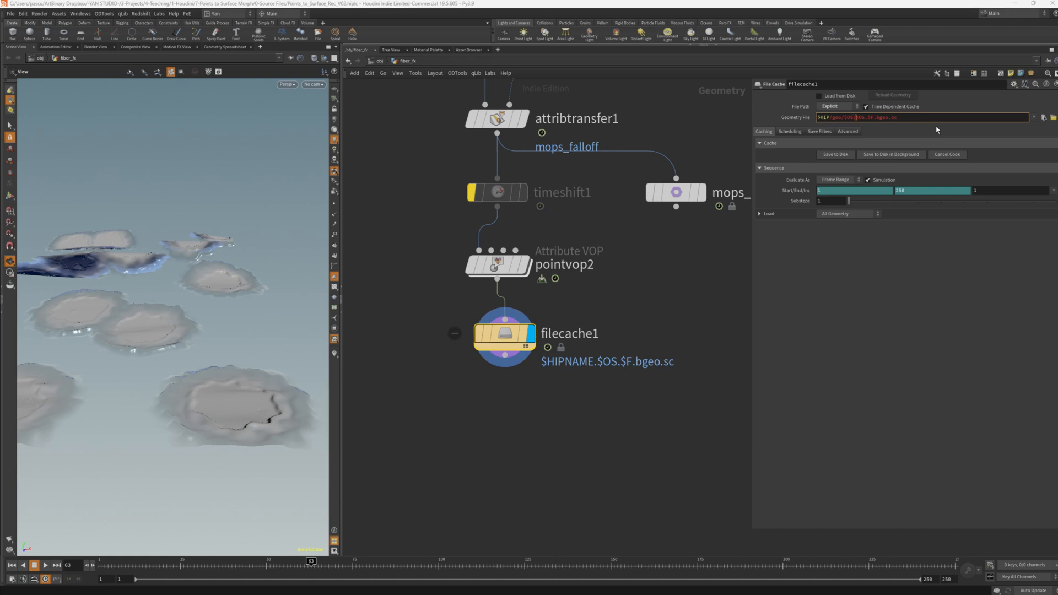
key(Return)
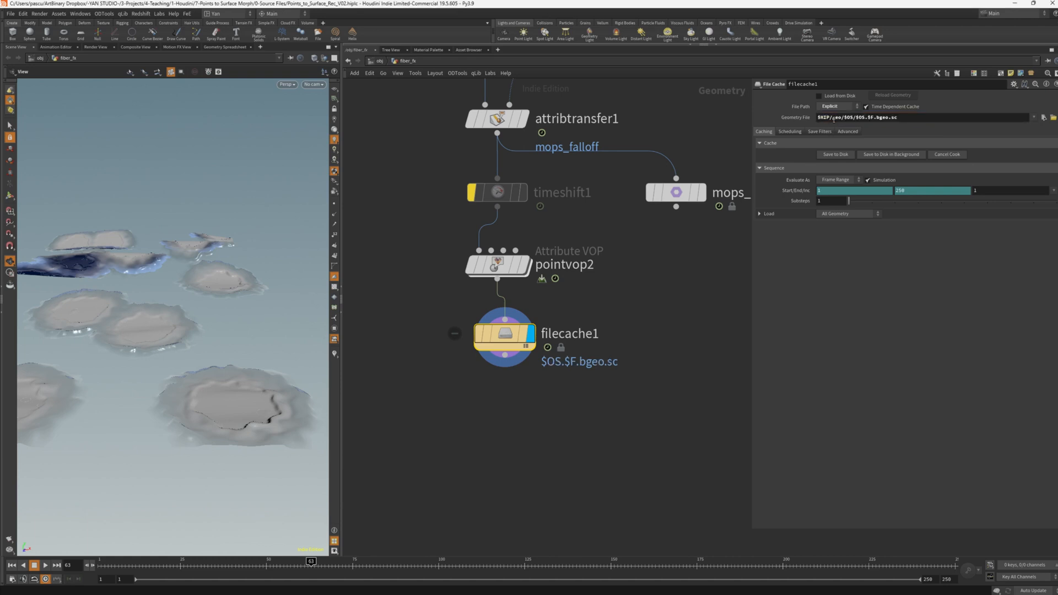
click(846, 118)
click(886, 276)
click(872, 117)
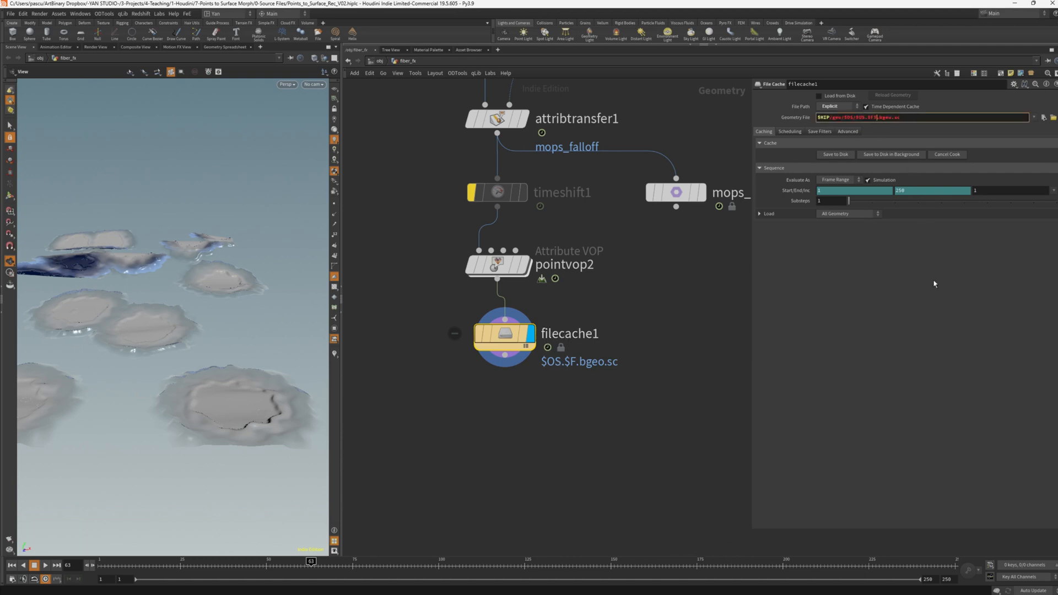
text(3)
key(Return)
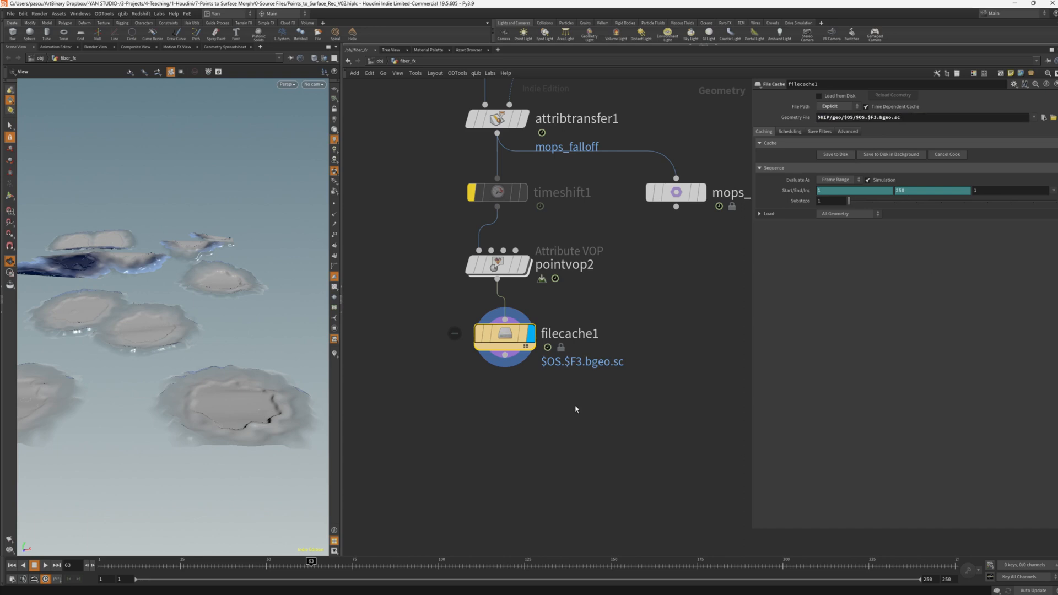
Rename the File Cache node to surface_cache.
double_click(580, 333)
text(surface_cache)
key(Return)
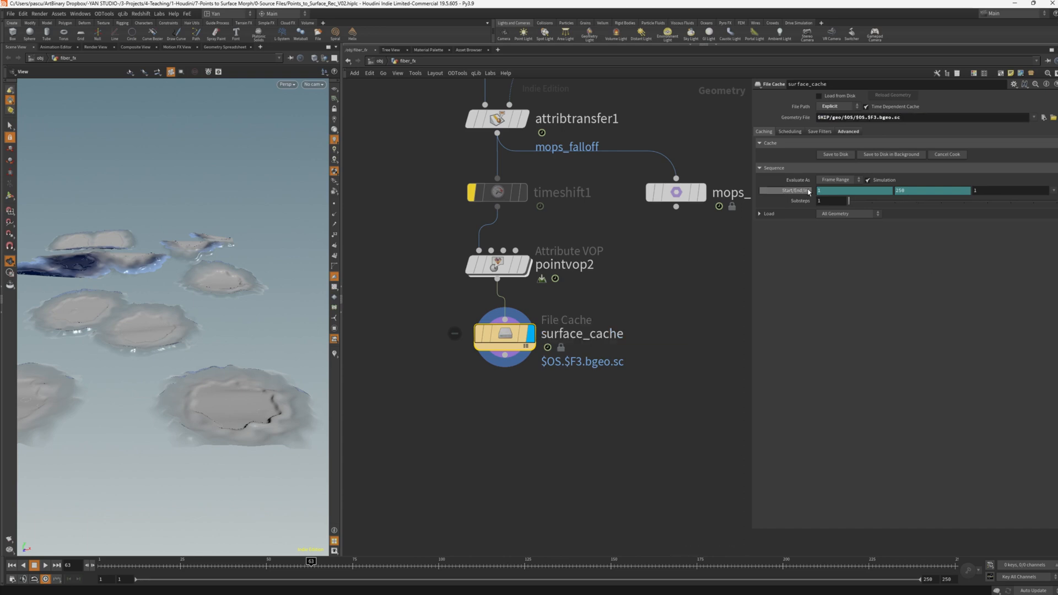
Remove the expressions from surface_cache's frame range and set its end frame to 175.
right_click(790, 192)
click(813, 306)
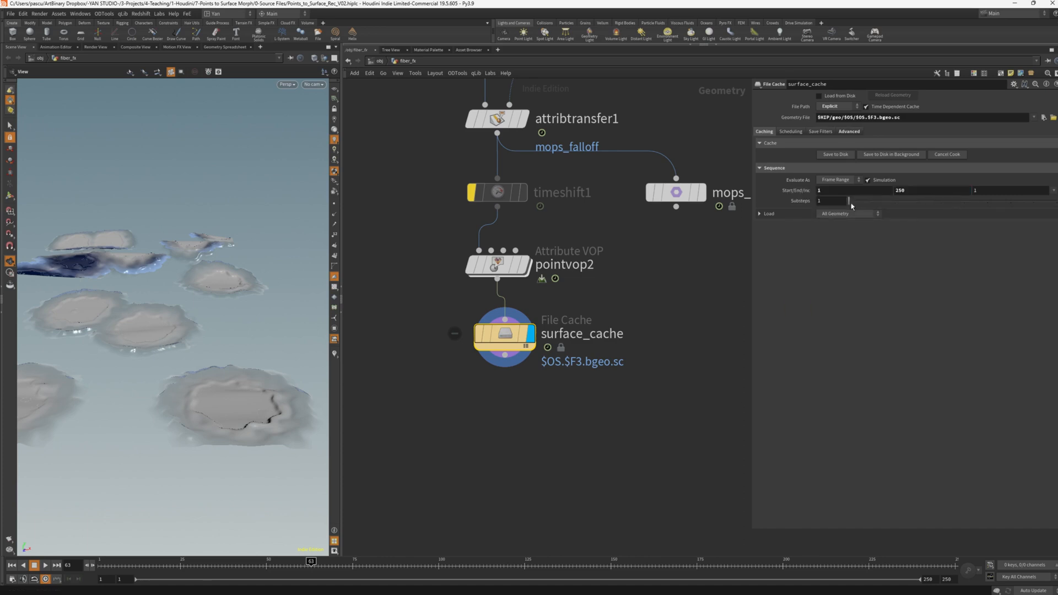
drag(867, 201, 860, 202)
text(175)
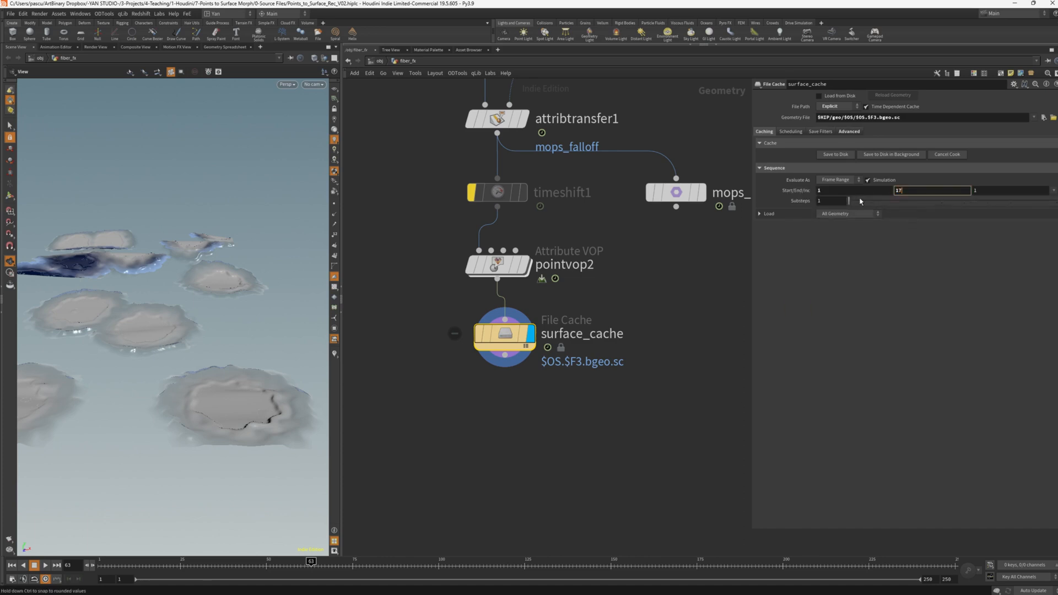
Insert an Attribute Delete node between pointvop2 and surface_cache to delete the mask point attribute, and save the cache to disk.
drag(505, 333, 497, 388)
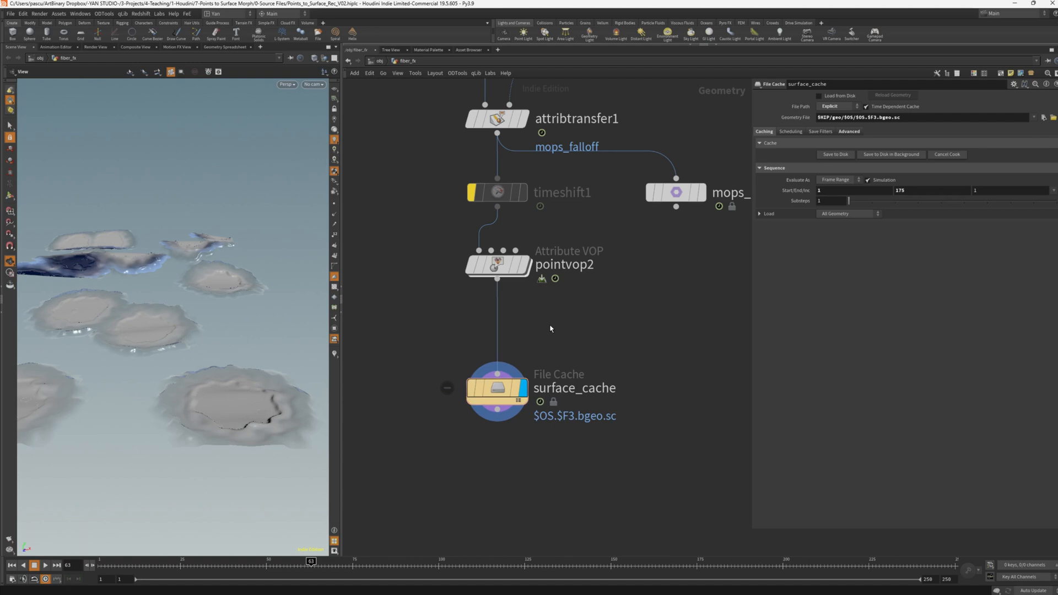
mouse_move(513, 272)
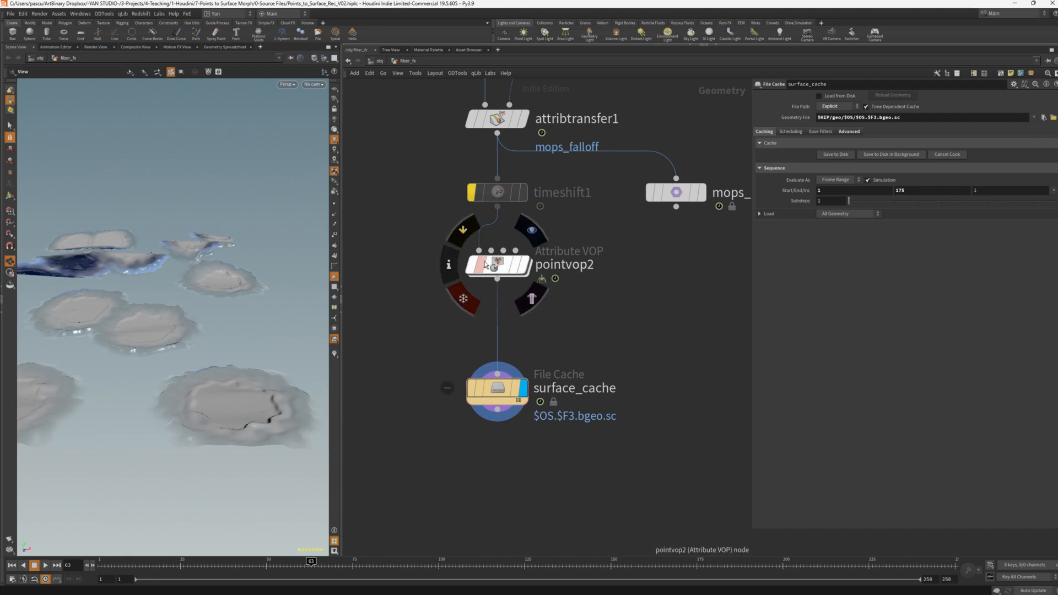
click(449, 264)
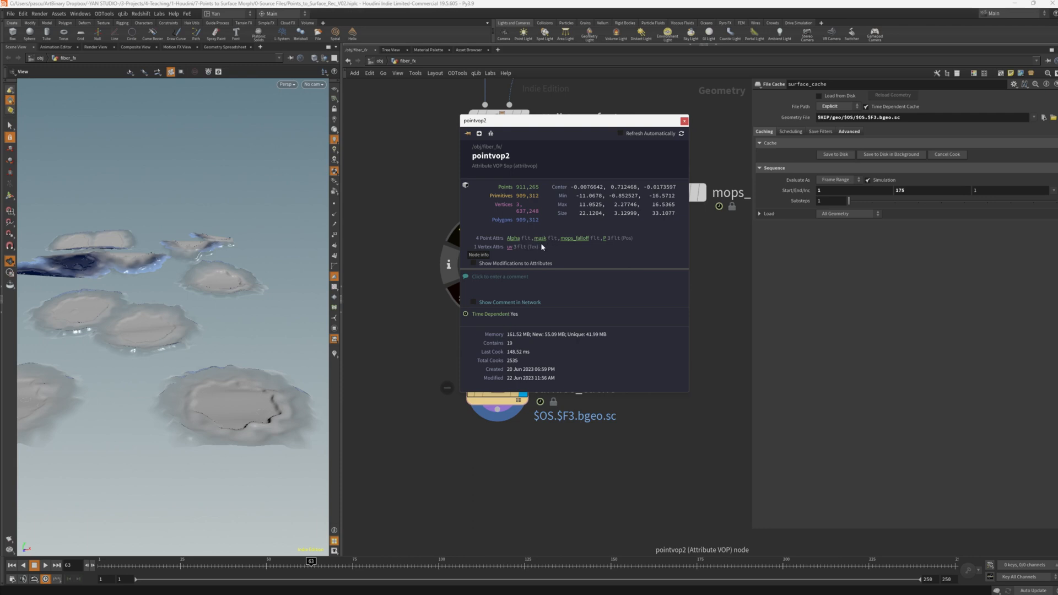
key(Tab)
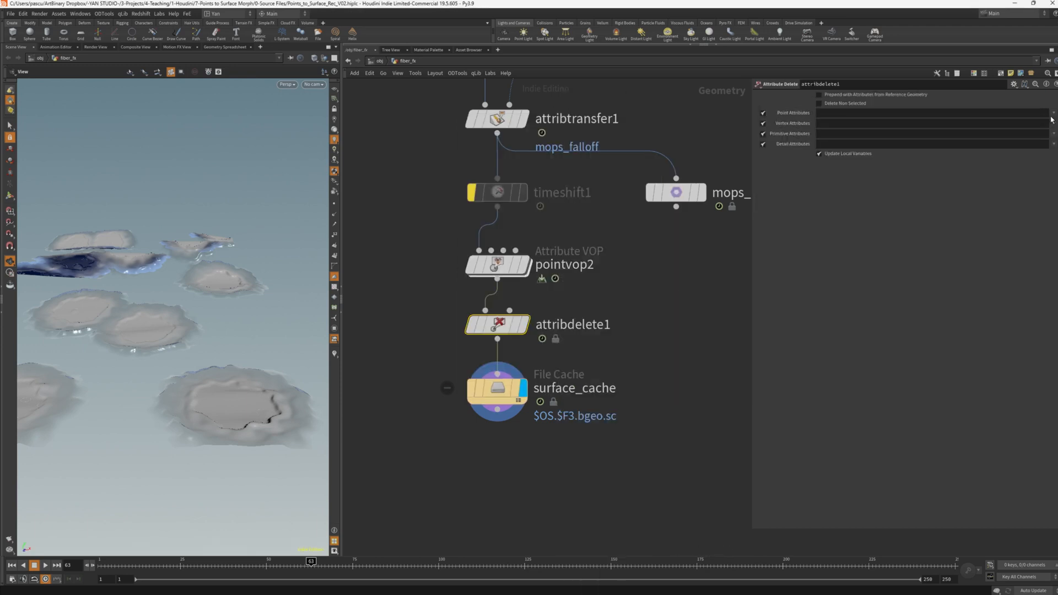
click(1052, 115)
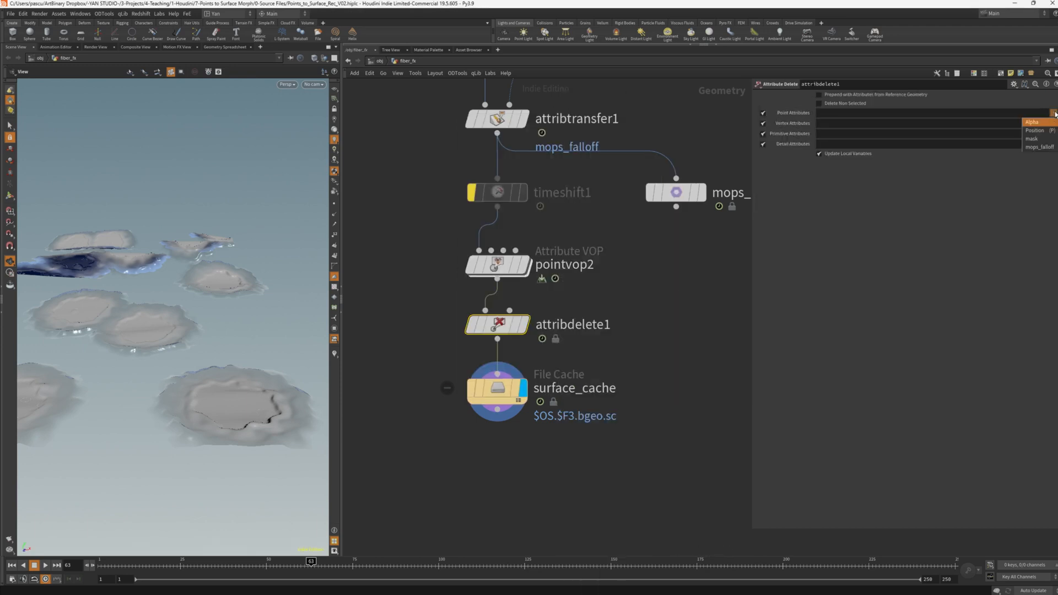
click(1038, 144)
key(Down)
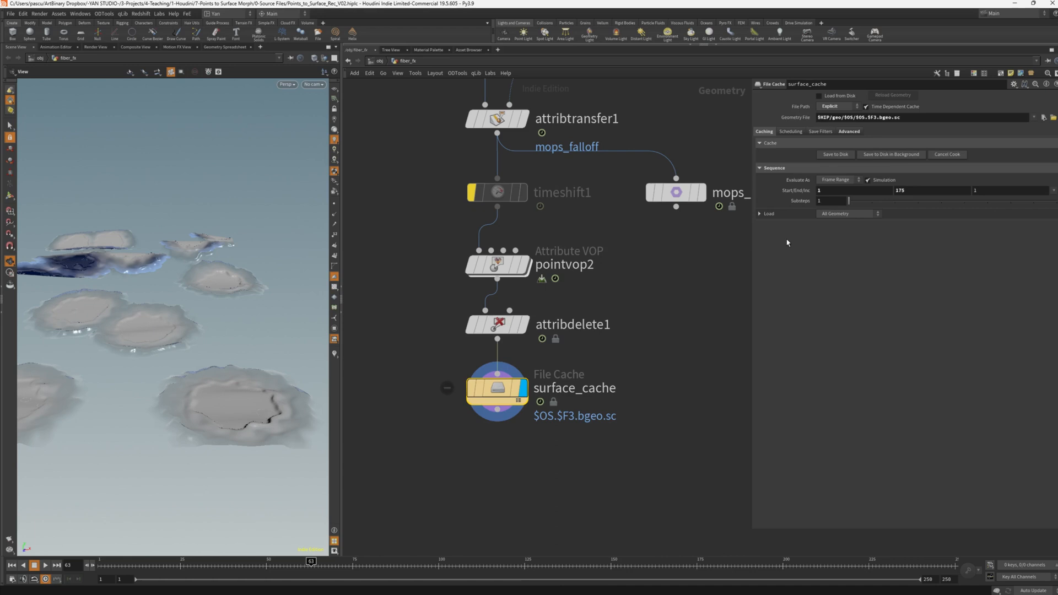
click(835, 154)
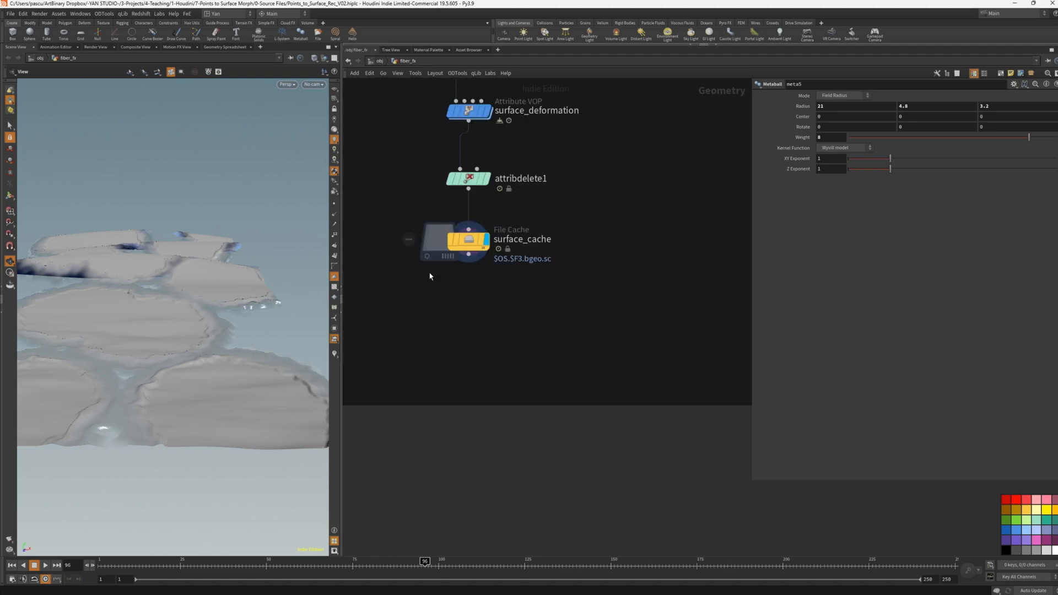
Append a Null node to the output of surface_cache.
scroll(432, 277, up, 2)
scroll(432, 277, down, 1)
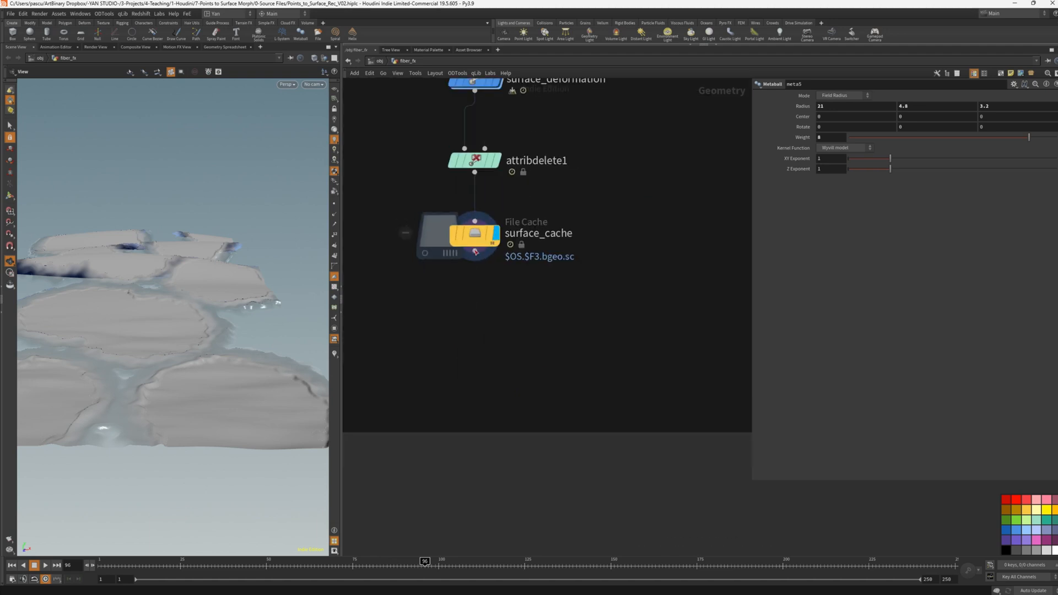
click(474, 252)
key(Tab)
text(null)
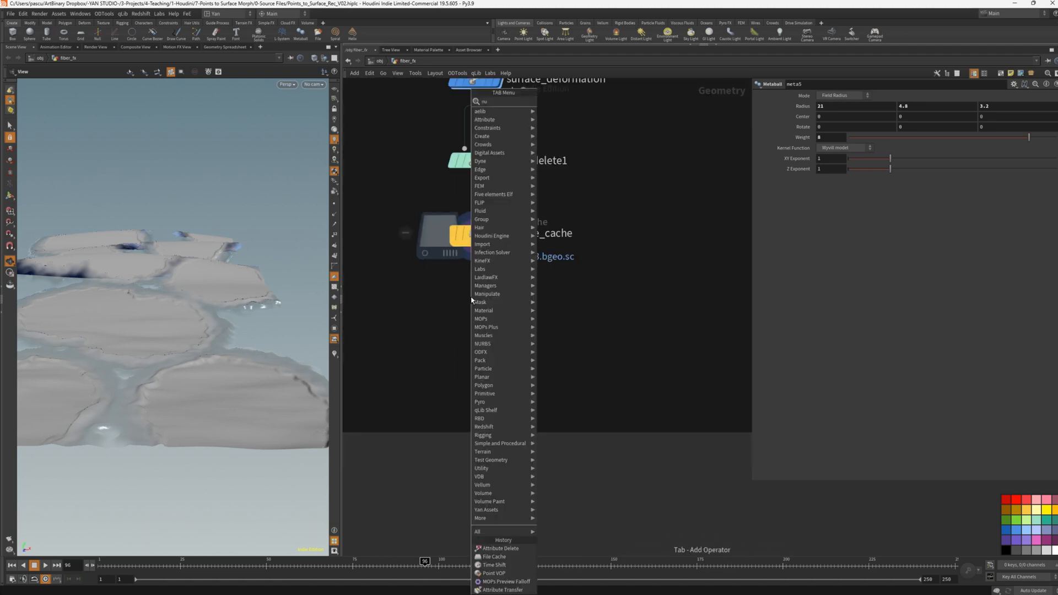
key(Return)
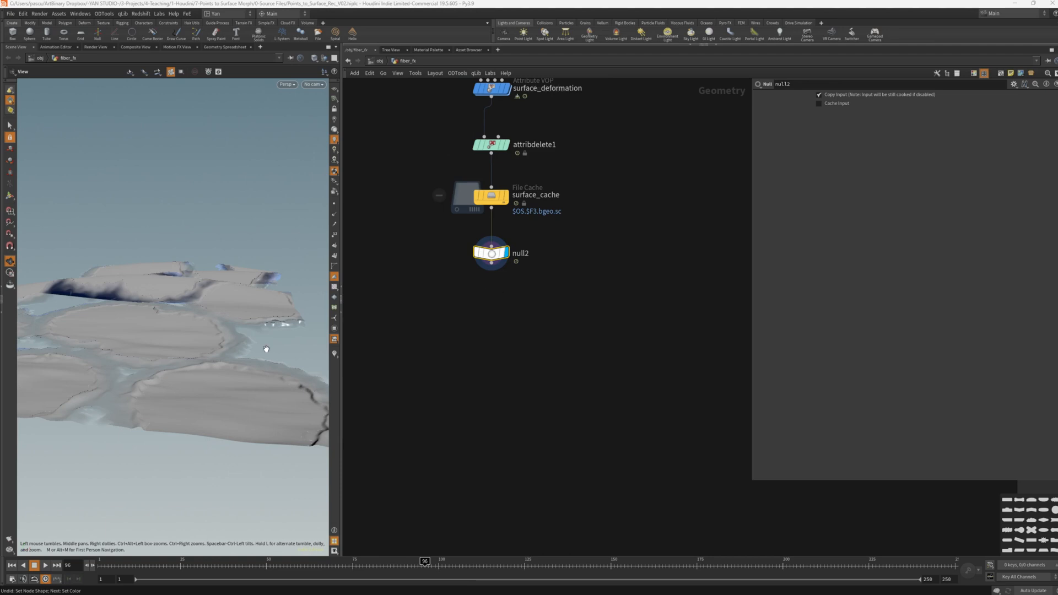
Branch a Null named OUT_POINTS from the null below surface_cache, and duplicate it as a second branch named OUT_SURFACE.
click(491, 264)
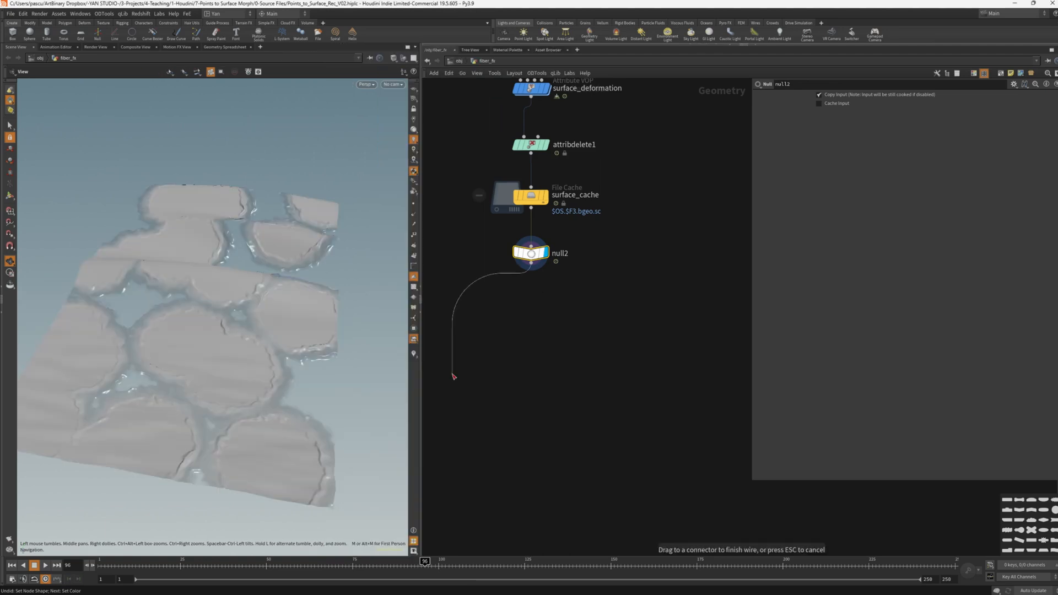
key(Tab)
text(null)
key(Return)
text(O)
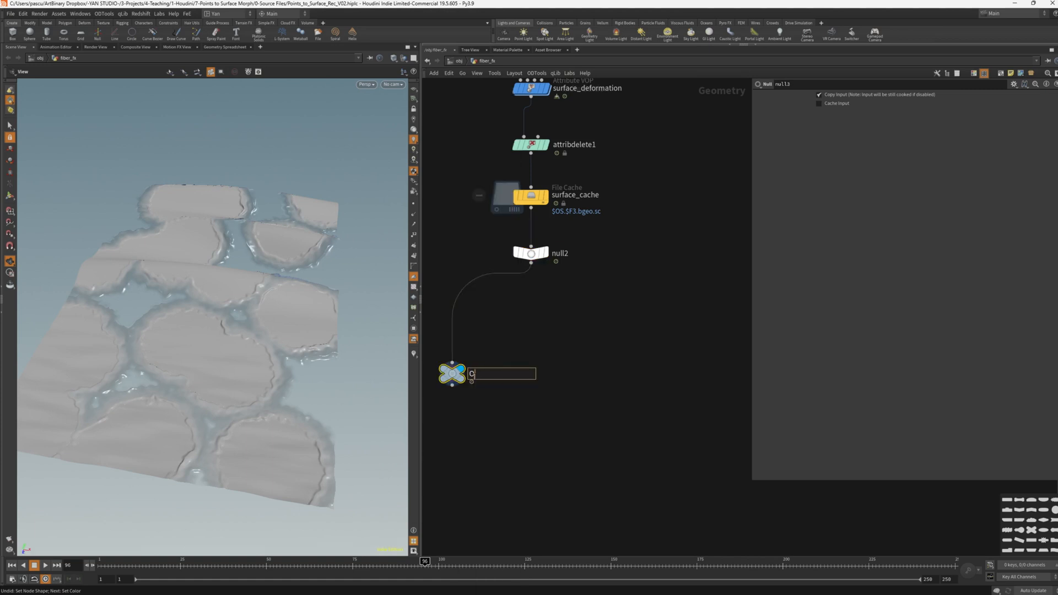
text(UT_POINTS)
key(Return)
alt+drag(452, 375, 668, 381)
click(640, 380)
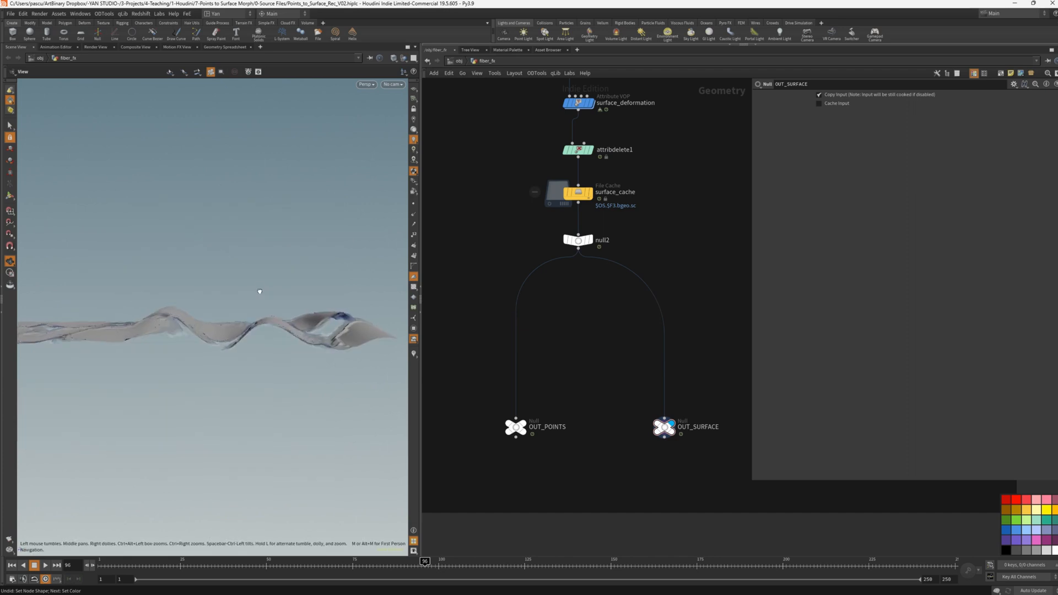
Insert a Delete node into the wire between null2 and OUT_SURFACE.
drag(260, 291, 262, 293)
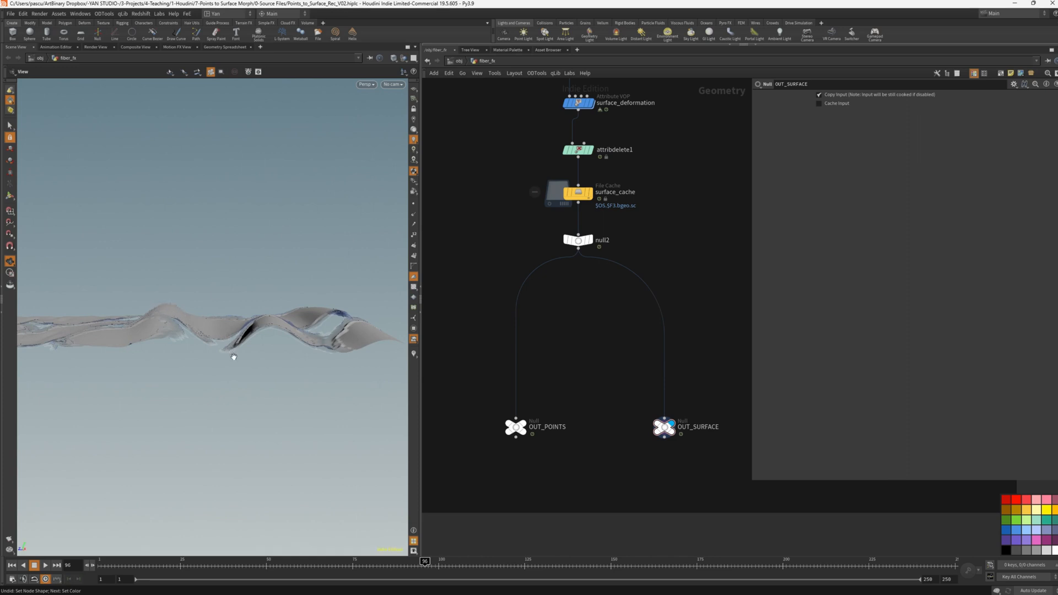
drag(274, 362, 274, 309)
key(Tab)
text(del)
key(Return)
click(664, 321)
Set the Delete node to remove points within a bounding box about 31.3 × 5.8 × 15.3 in size, centred at Z about -12.7.
click(827, 117)
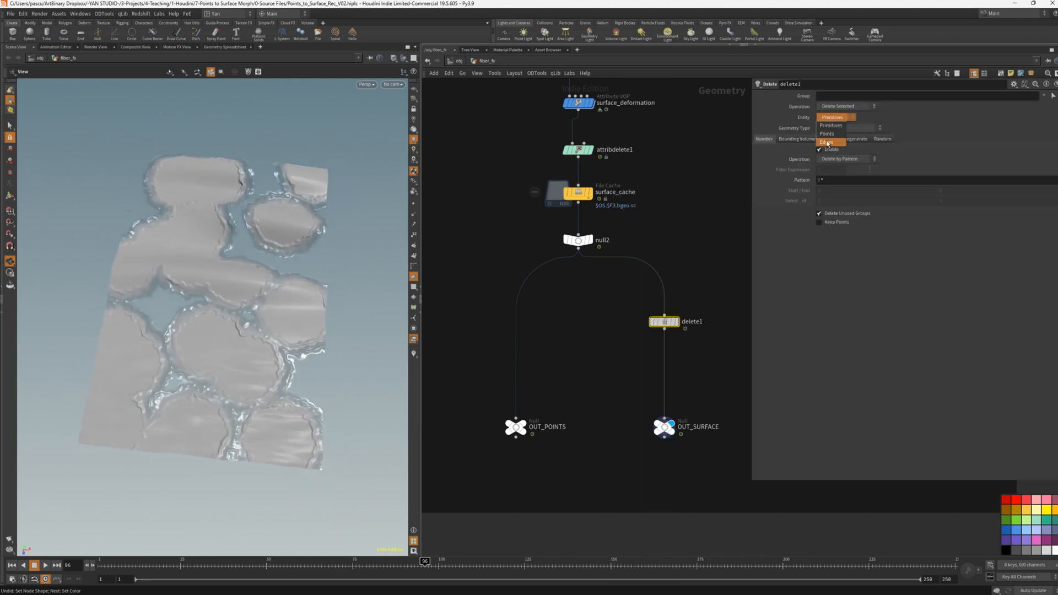
click(826, 141)
click(802, 141)
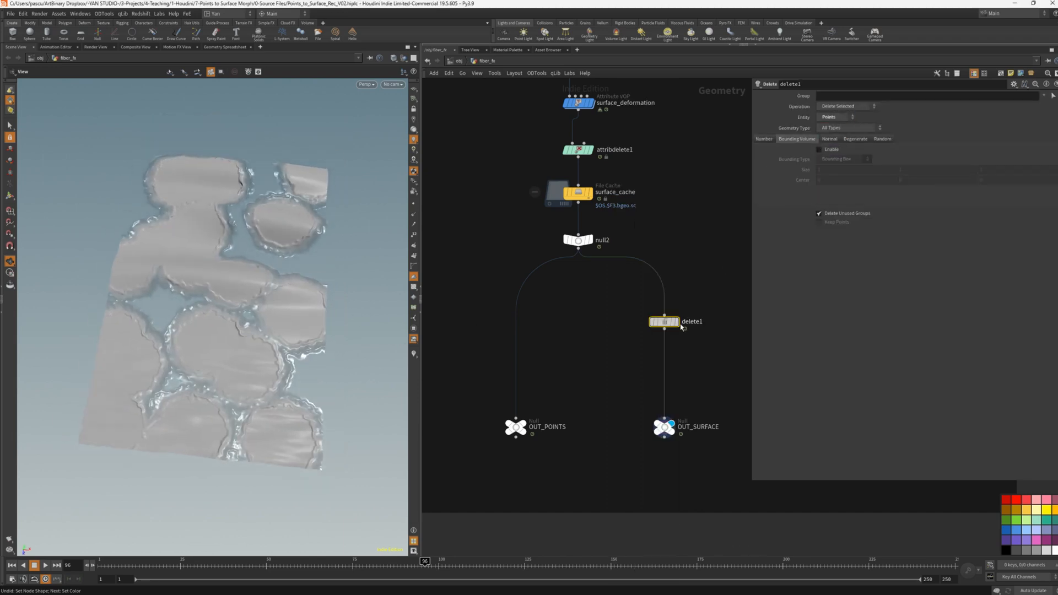
key(Return)
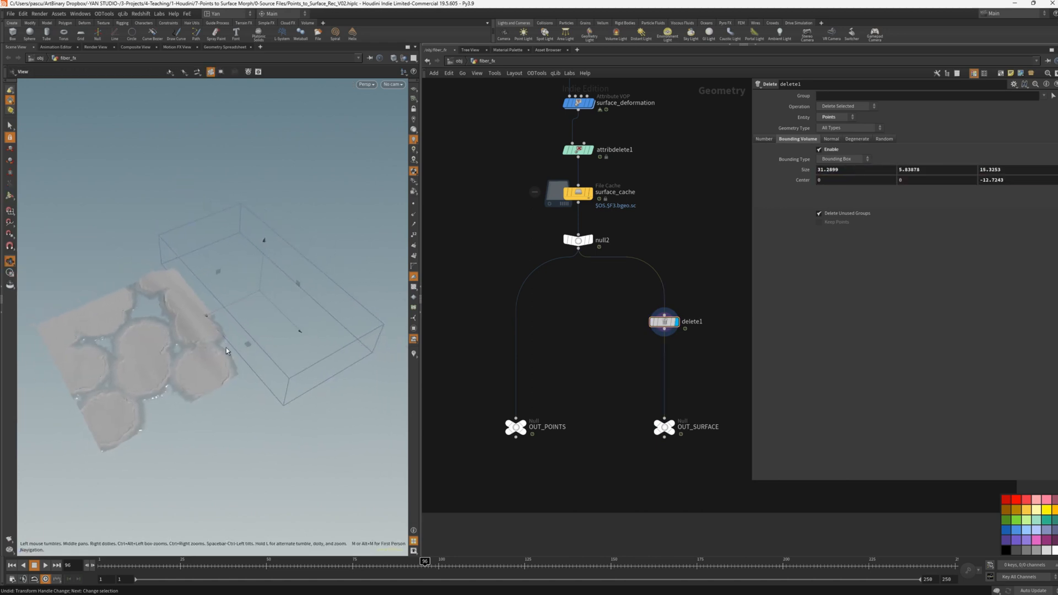
key(Return)
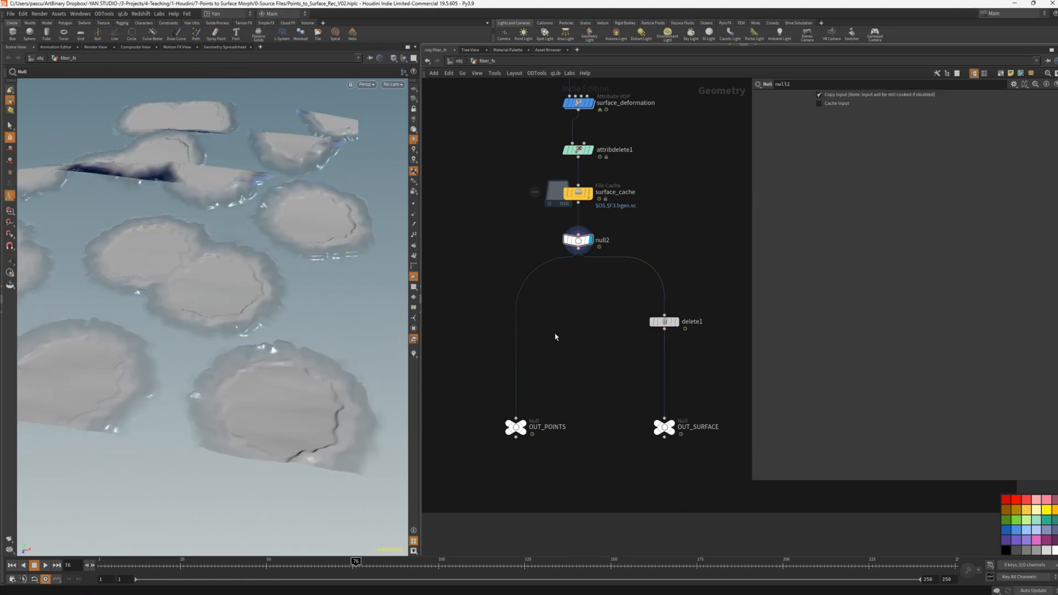
Insert an Add node above OUT_POINTS that deletes the geometry but keeps the points, and inspect the resulting points.
key(Tab)
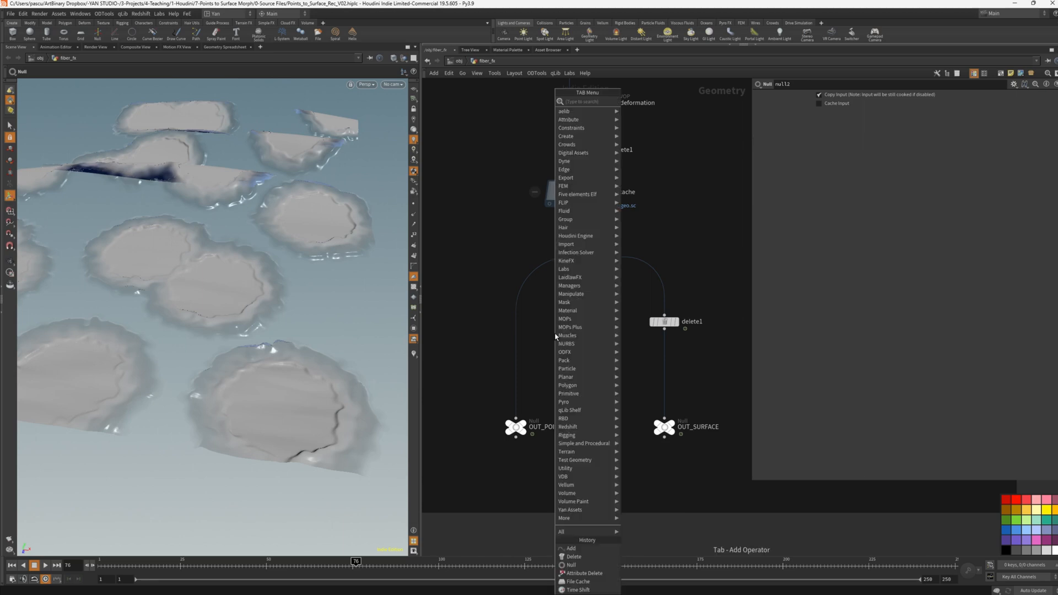
text(add)
key(Return)
click(516, 321)
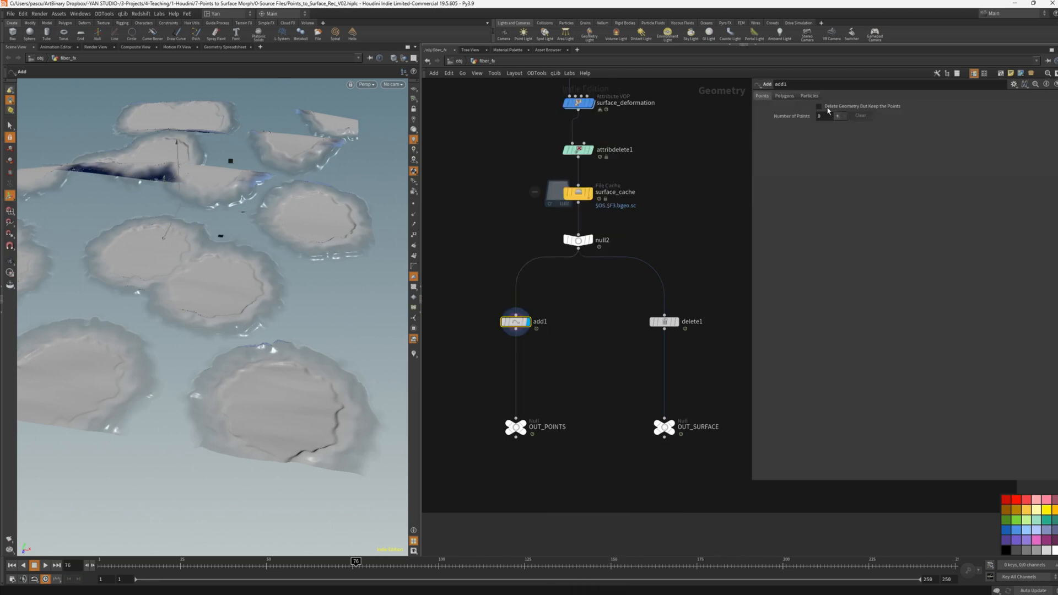
click(829, 108)
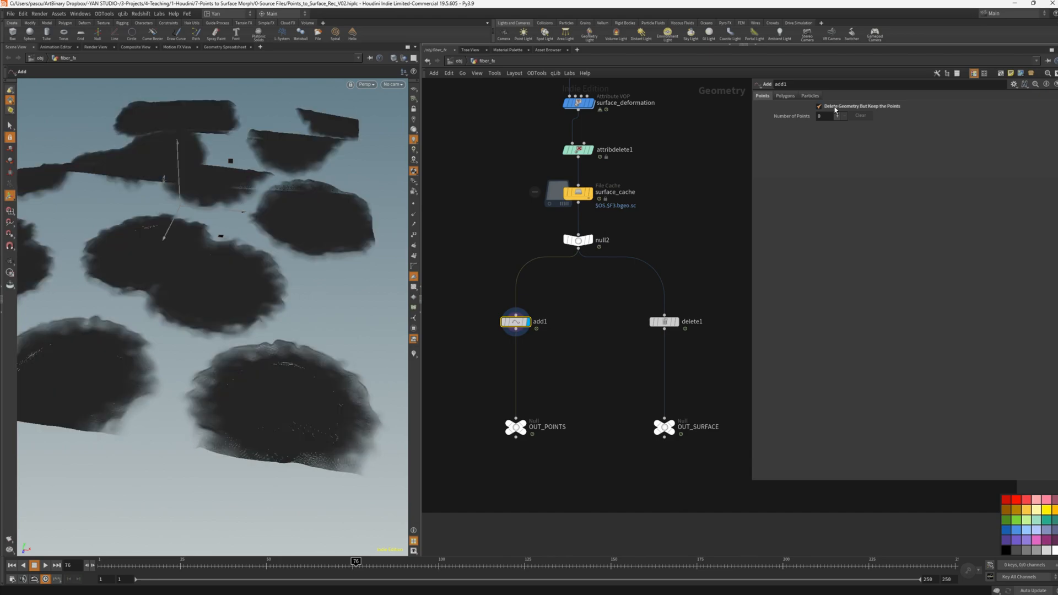
key(Escape)
scroll(361, 406, up, 8)
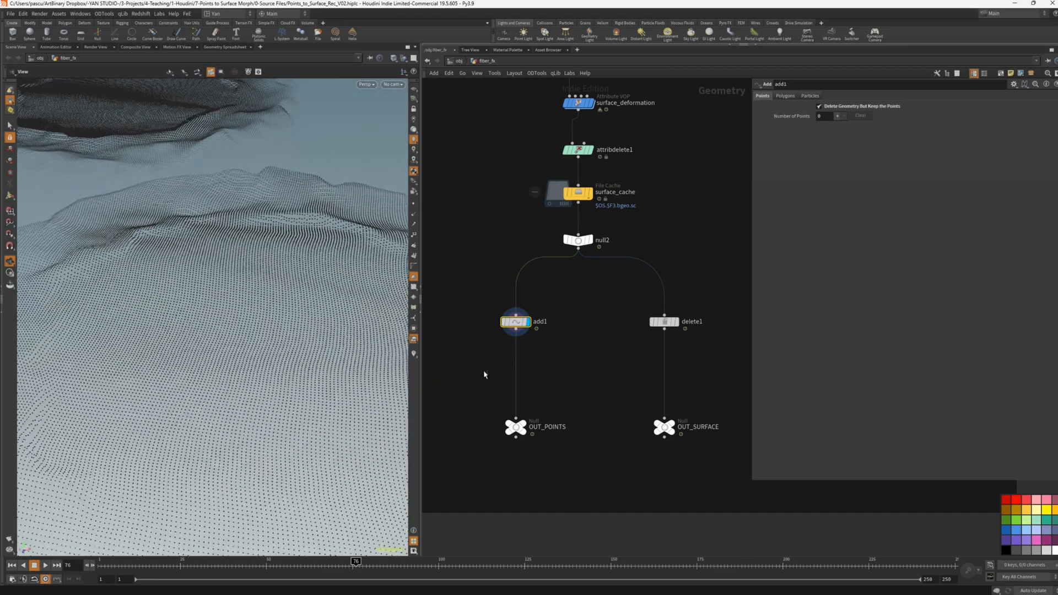
key(Return)
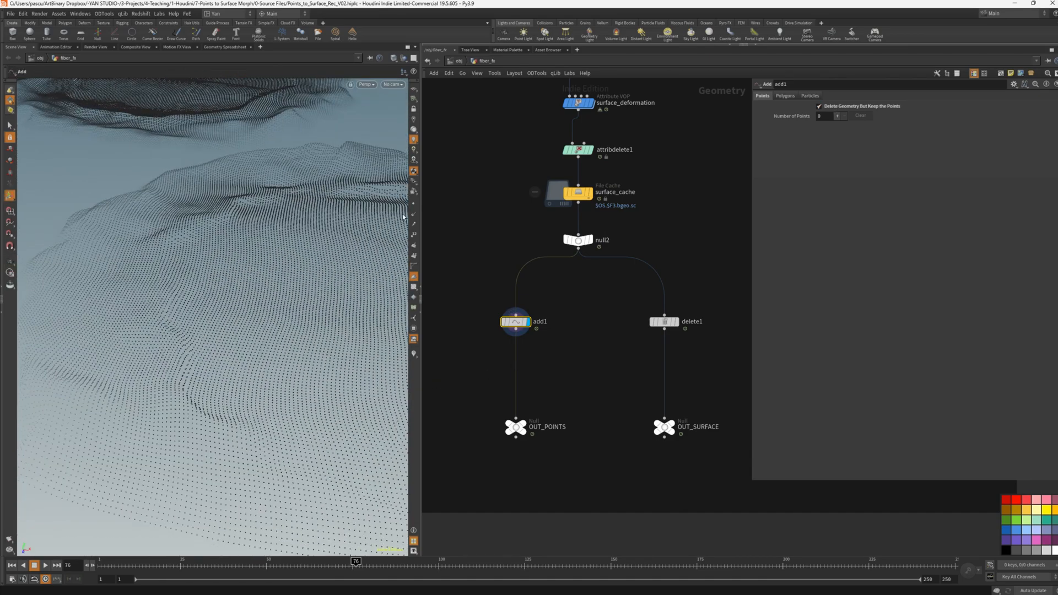
scroll(518, 407, up, 3)
Insert an Attribute Delete node after the Add node to delete the Alpha point attribute.
click(484, 284)
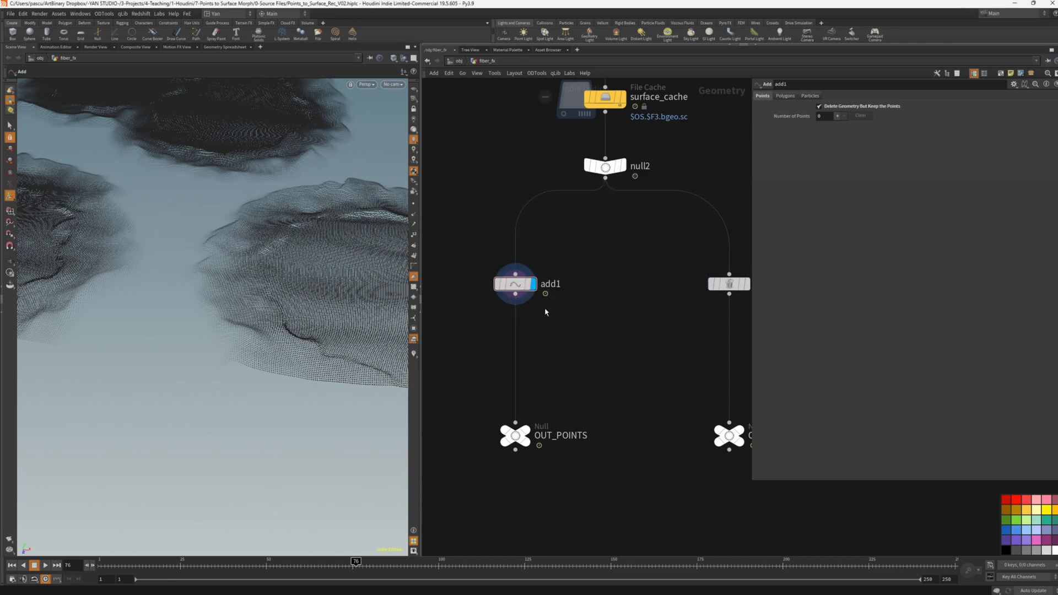
key(Tab)
text(attribdel)
key(Return)
click(535, 326)
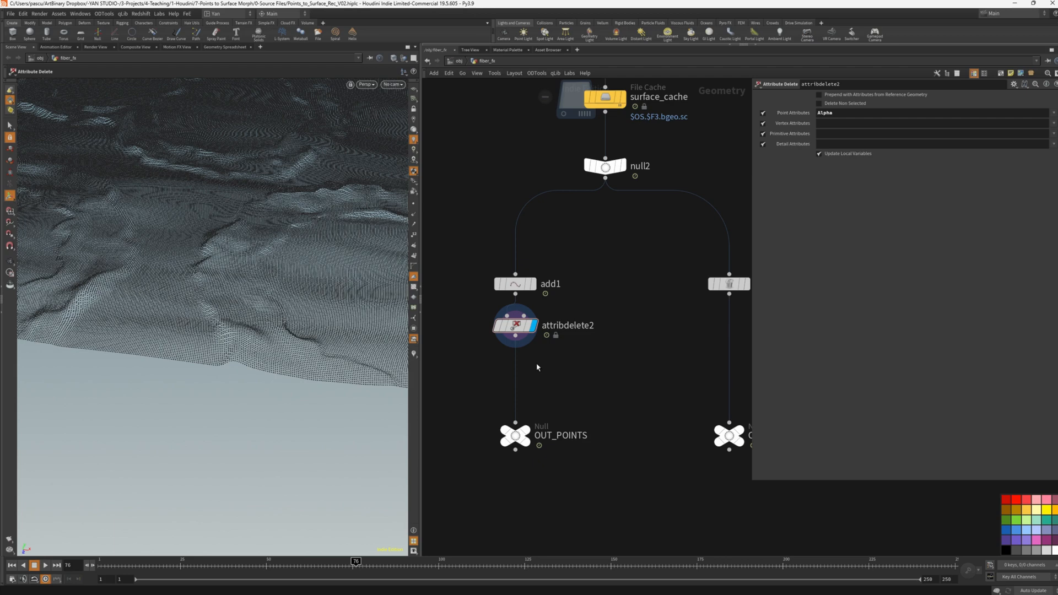
Insert a Point Wrangle above OUT_POINTS containing the line float infection = fit01(f@mops_falloff, 1, 0);.
key(Tab)
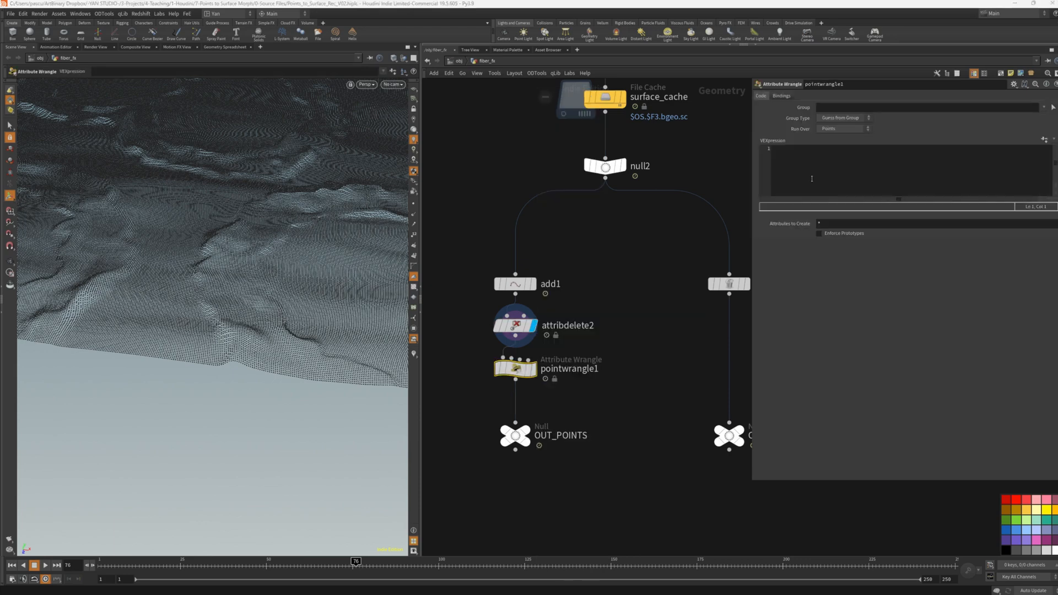
click(812, 178)
text(f)
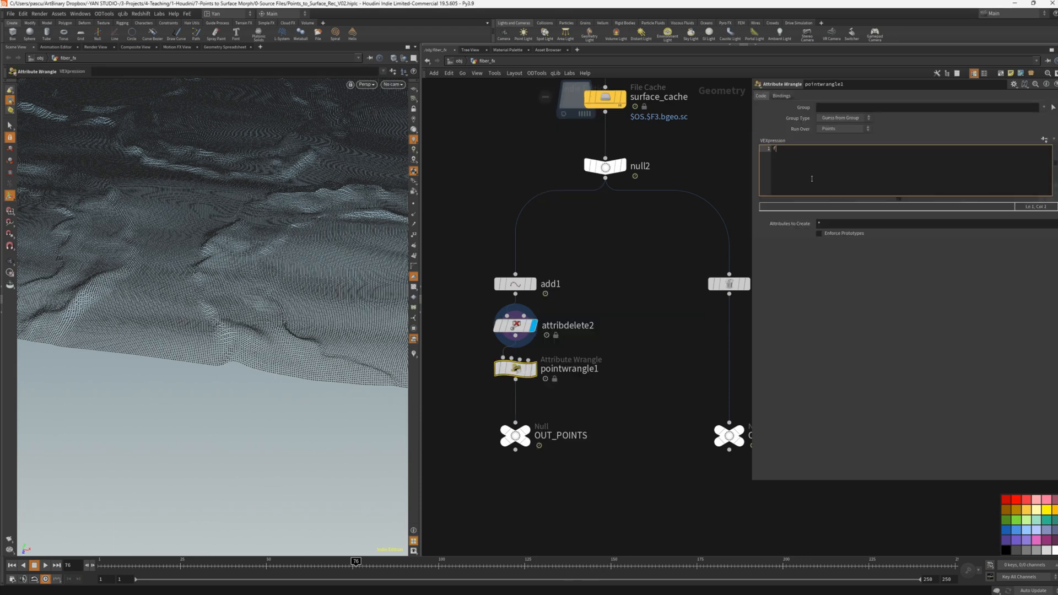
text(loat infection = )
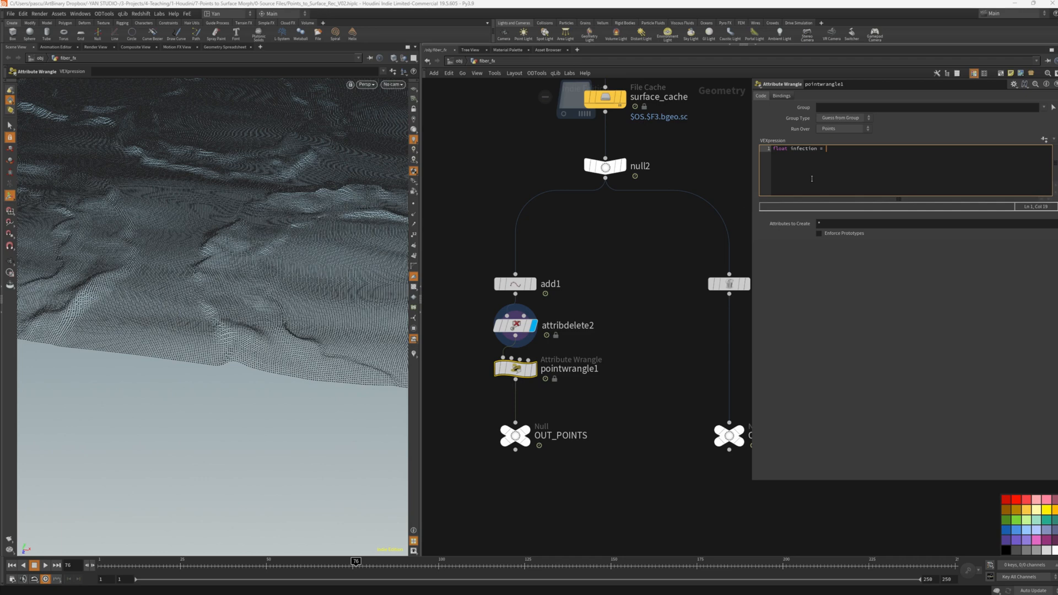
text(f01(f@mops_falloff, 1, 0);)
key(ctrl+Return)
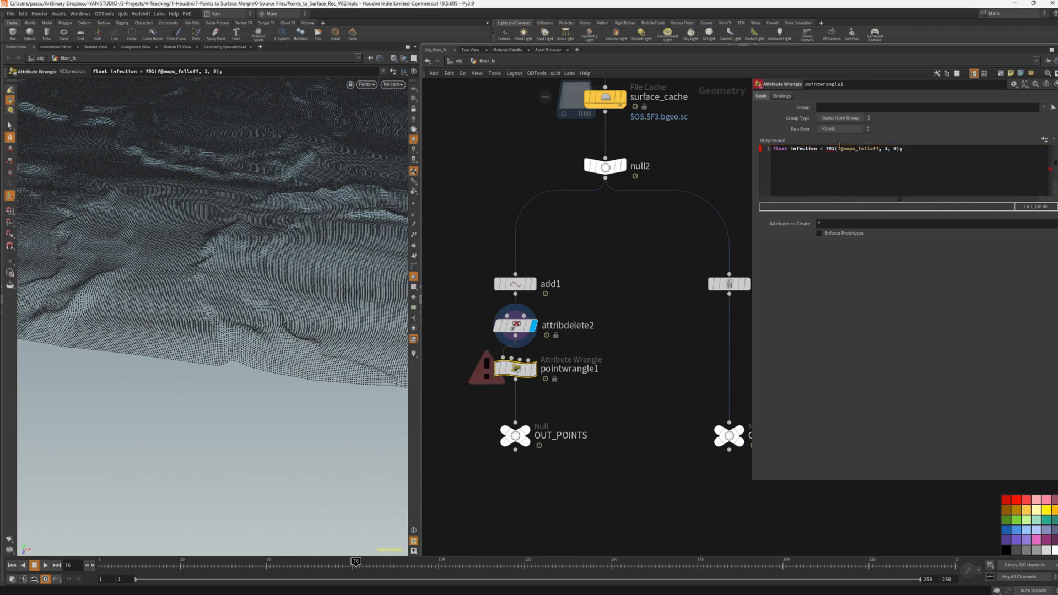
click(830, 150)
text(it)
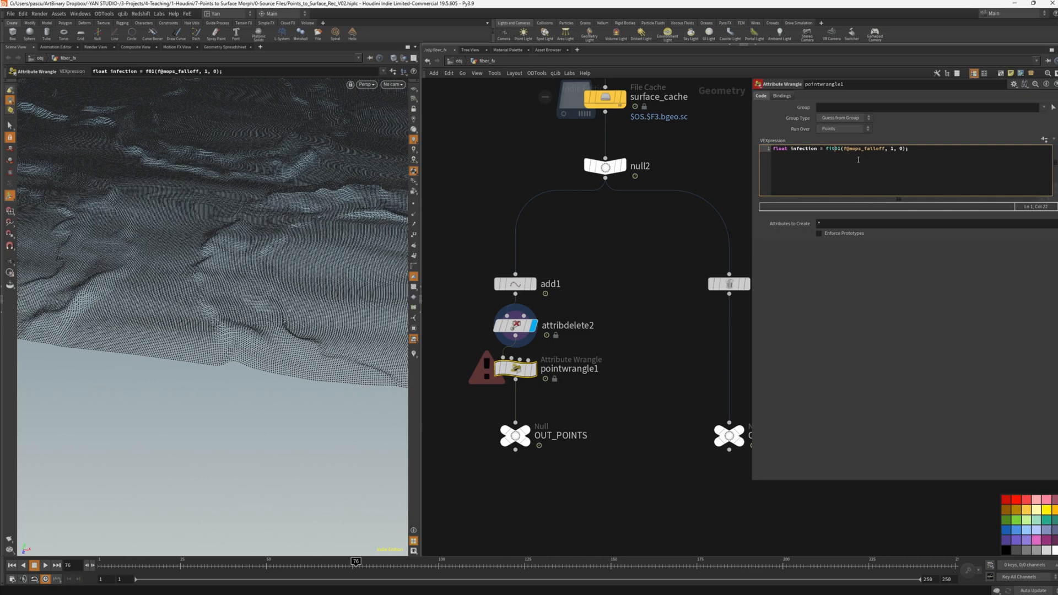
Add the line f@pscale = chf("pscale") * infection; to the wrangle and create its Pscale parameter.
click(912, 150)
key(Return)
key(Return)
text(f@pscale =)
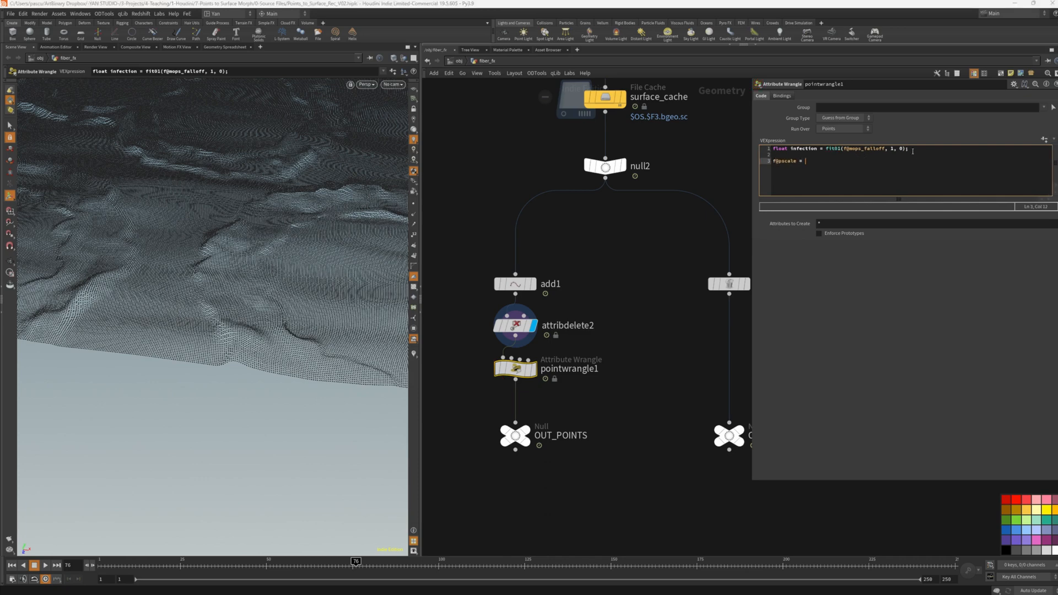
text( chf("pscale") * infection;)
click(1044, 139)
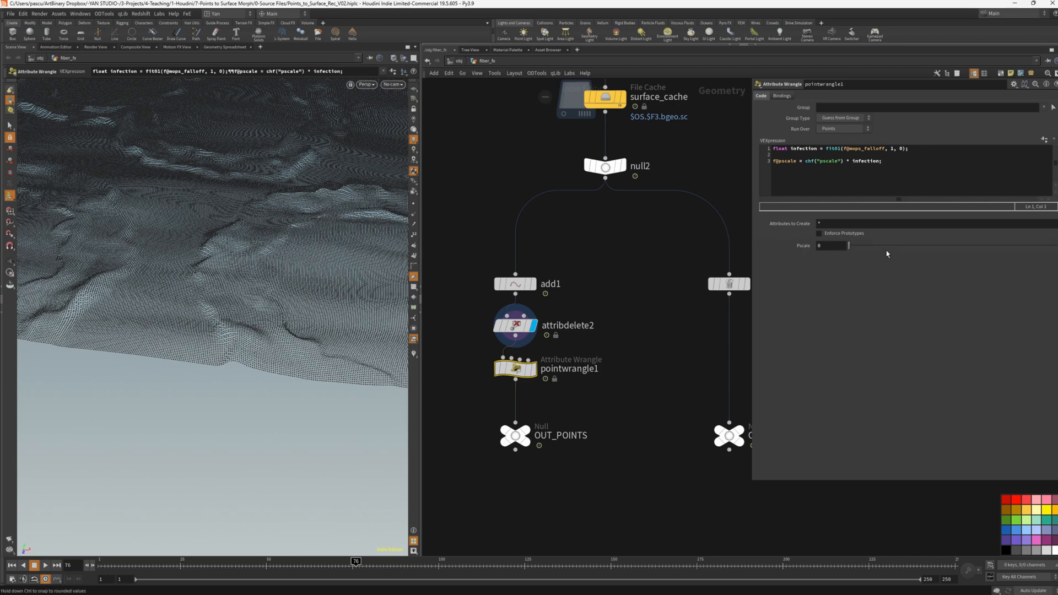
click(846, 177)
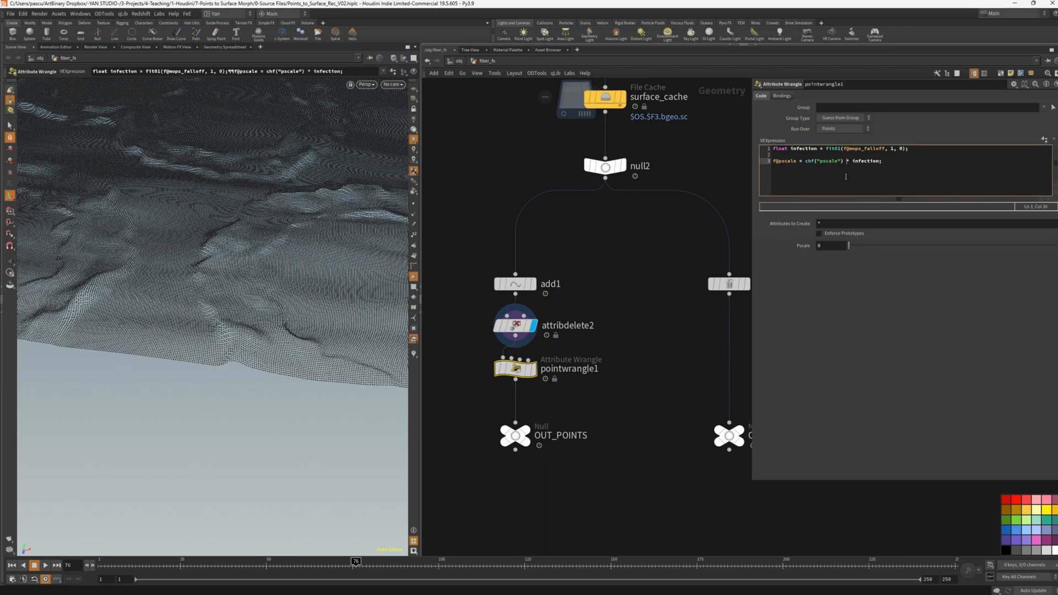
Extend the wrangle with an if block that removes points whose pscale is below 0.001, and set Pscale to 0.018.
key(Return)
key(Return)
text(if(@pscale < 0.00)
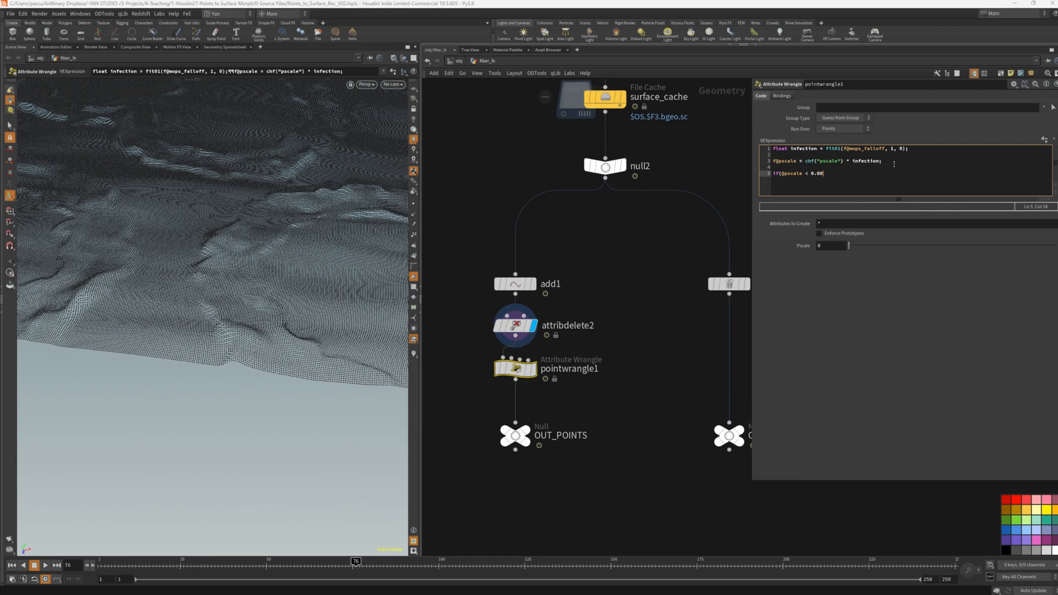
text(1){)
key(Return)
text(removepoint(0, @ptnum);)
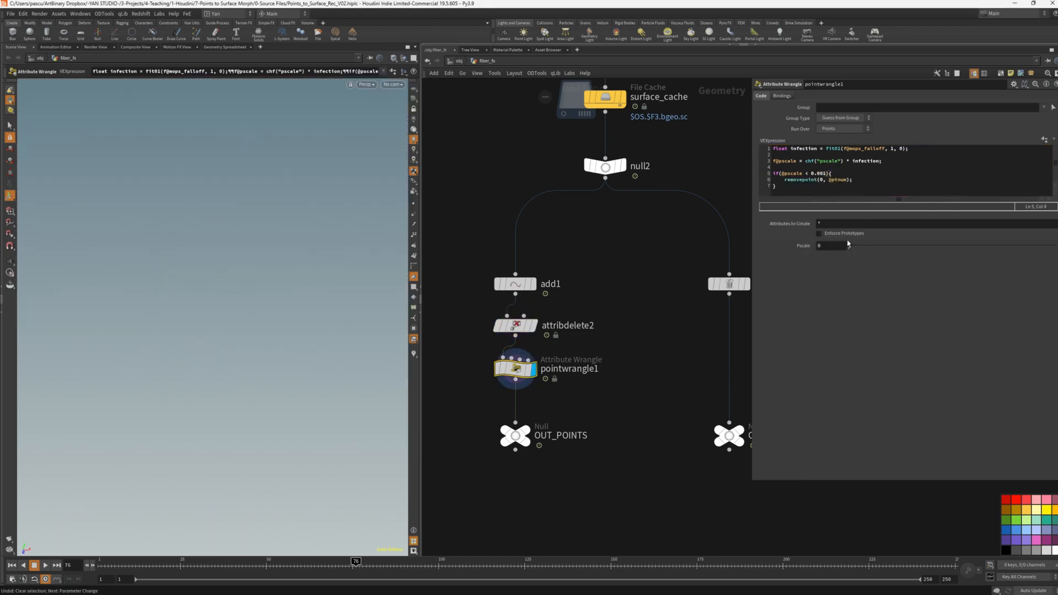
drag(848, 243, 852, 245)
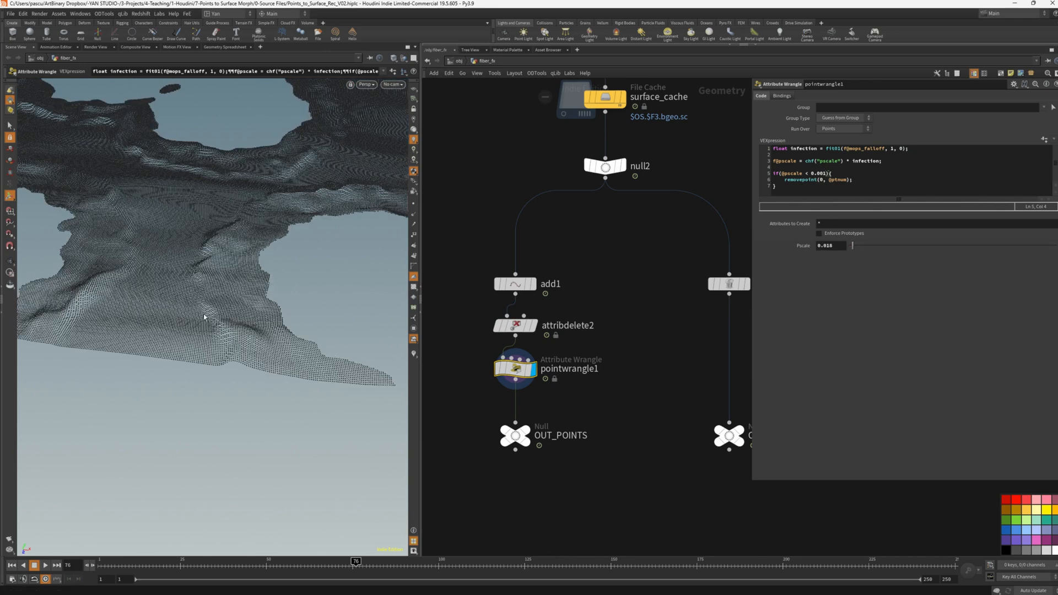
Set the viewport's geometry display options to show particles as Discs, and close the options.
key(d)
click(104, 233)
click(95, 349)
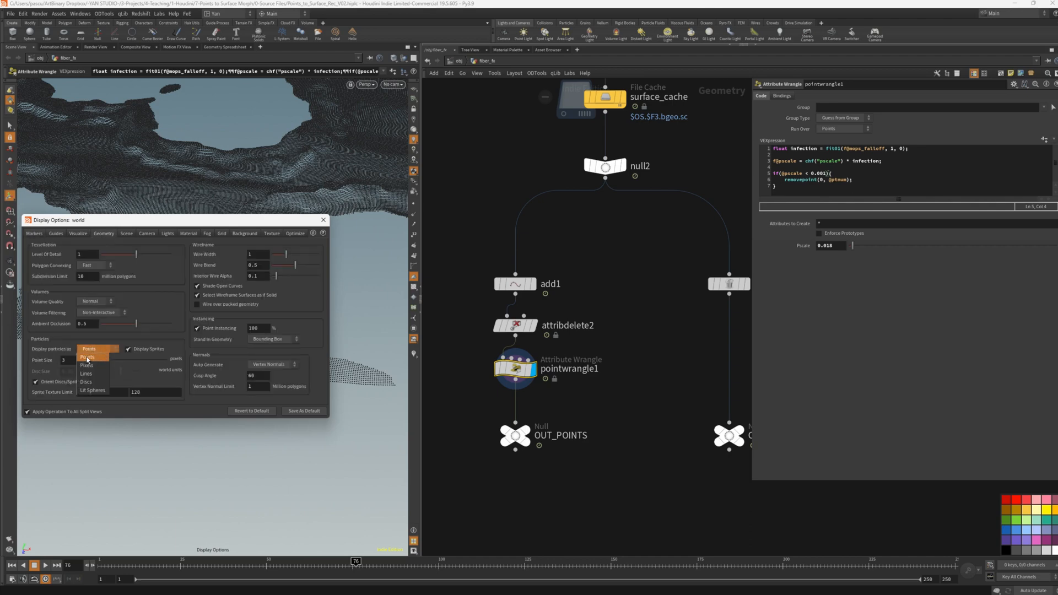
click(87, 382)
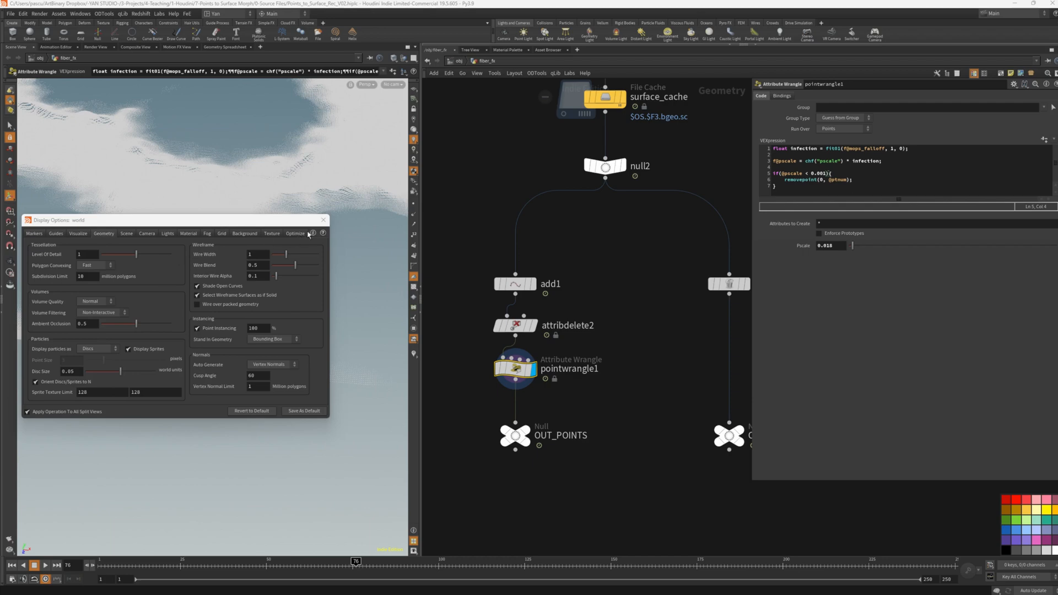
click(324, 220)
Reduce the wrangle's Pscale to 0.0045 while checking the disc sizes up close.
alt+right_drag(324, 235, 319, 298)
alt+drag(300, 329, 314, 386)
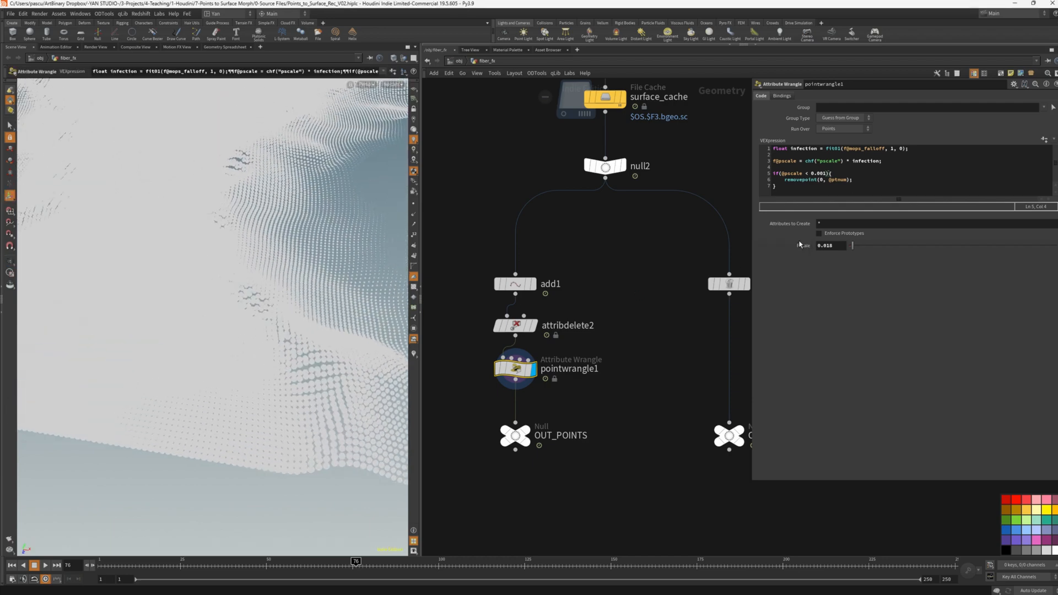
drag(852, 245, 852, 249)
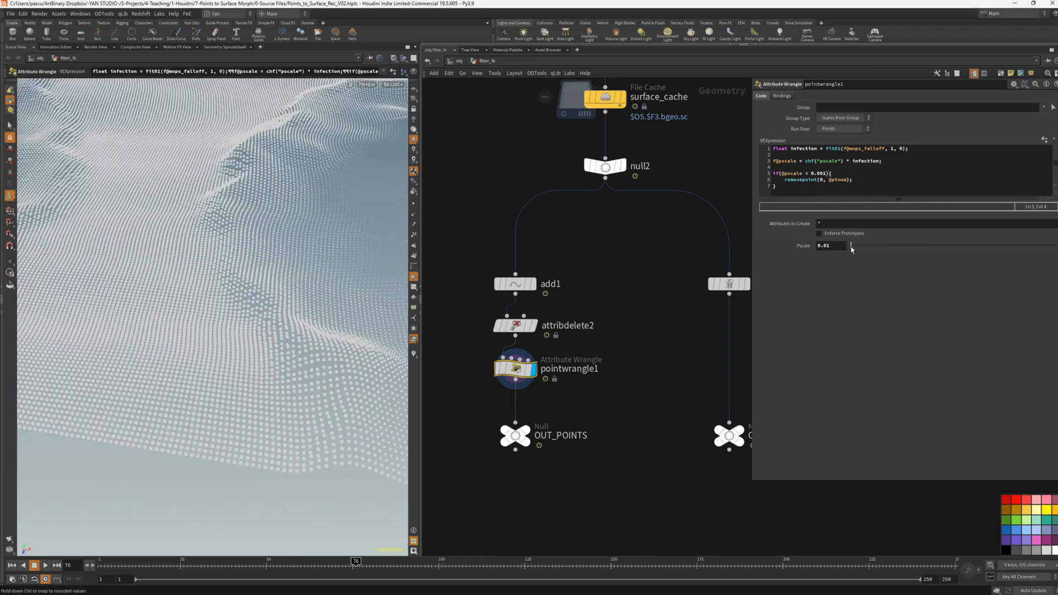
click(842, 246)
key(BackSpace)
text(045)
key(Return)
Display OUT_SURFACE as a template together with the wrangle's points and inspect the combined surface and points.
alt+drag(263, 325, 257, 290)
scroll(550, 337, down, 3)
scroll(672, 383, up, 2)
key(w)
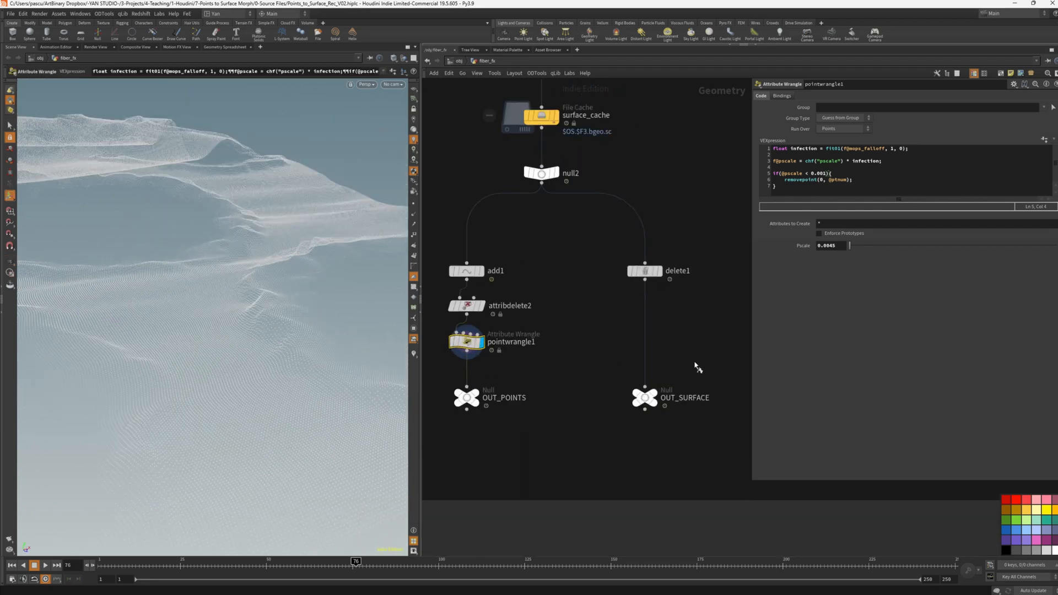
drag(696, 361, 617, 426)
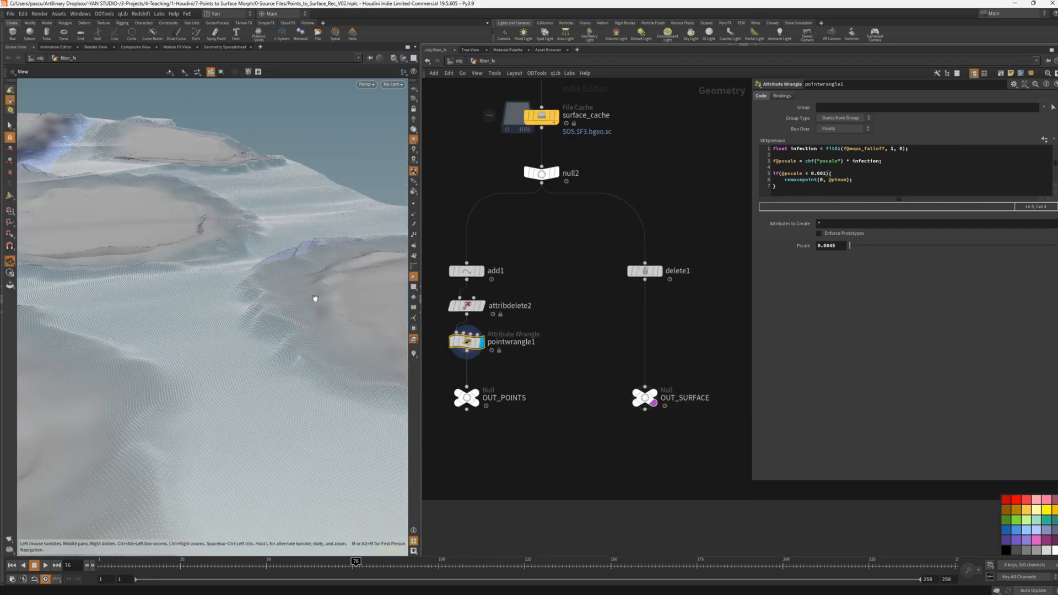
alt+drag(314, 298, 71, 343)
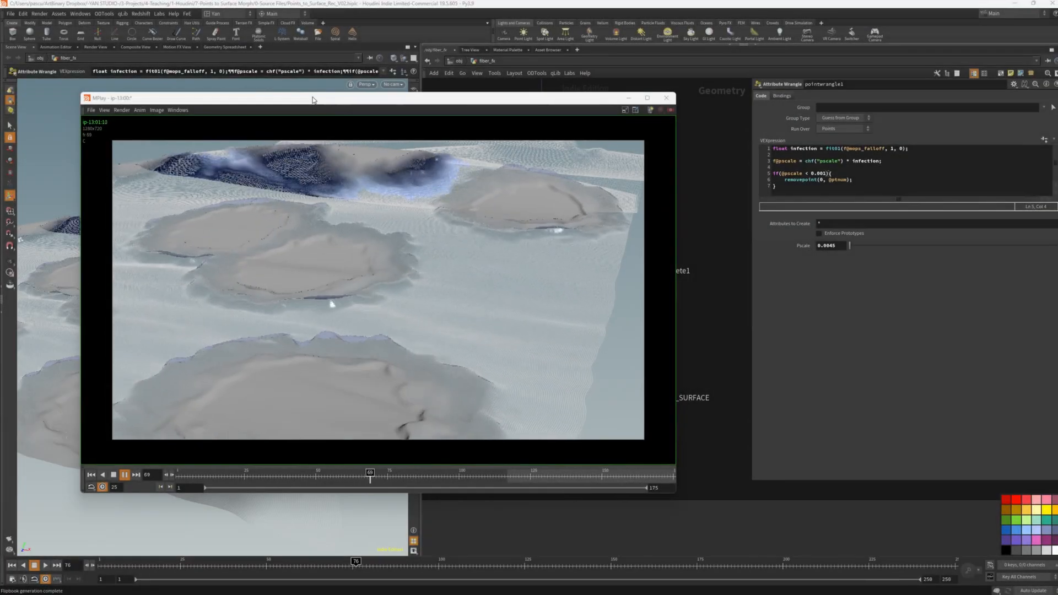